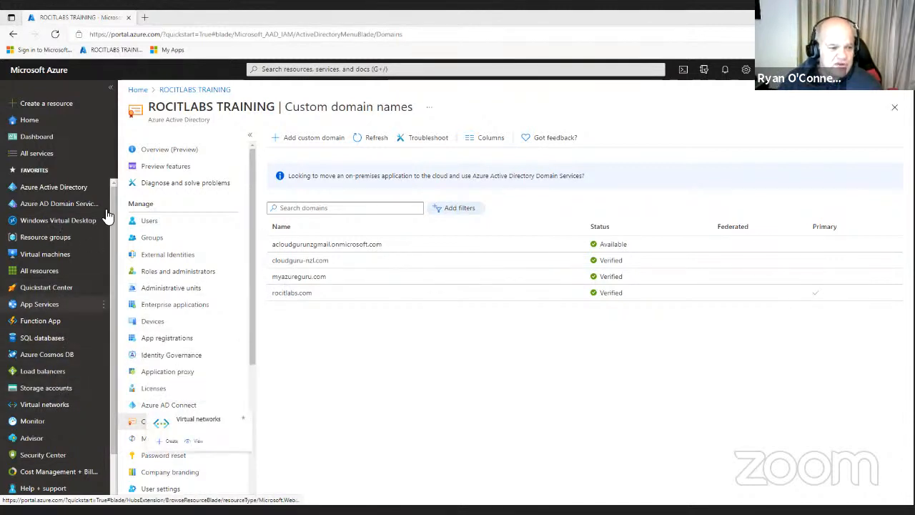
Go via Virtual machines to the Resource groups list showing AD-Connect-Lab, NetworkWatcherRG and rocitworks
click(75, 254)
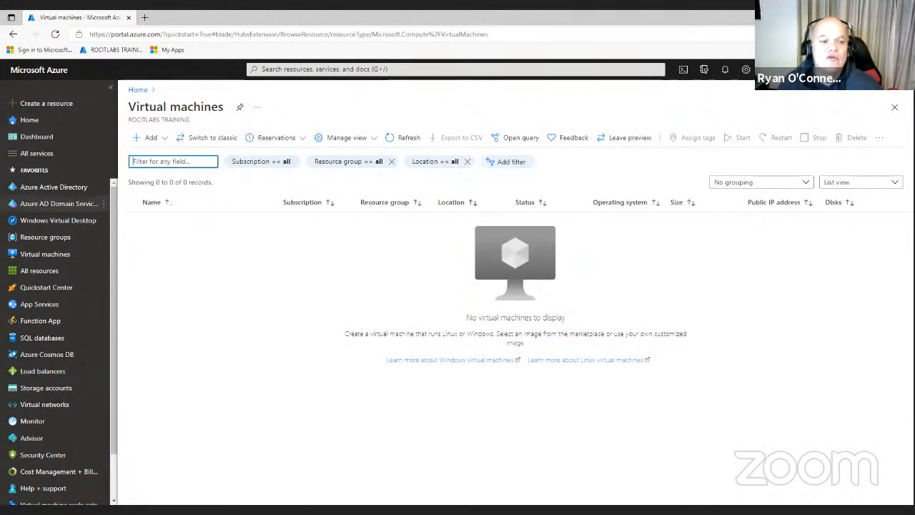
click(67, 237)
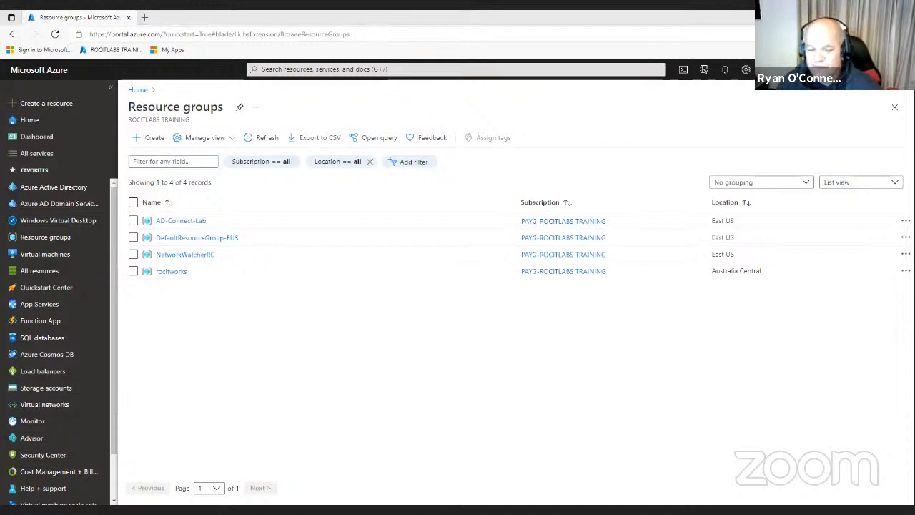
Open the AD-Connect-Lab resource group and copy its name
click(180, 225)
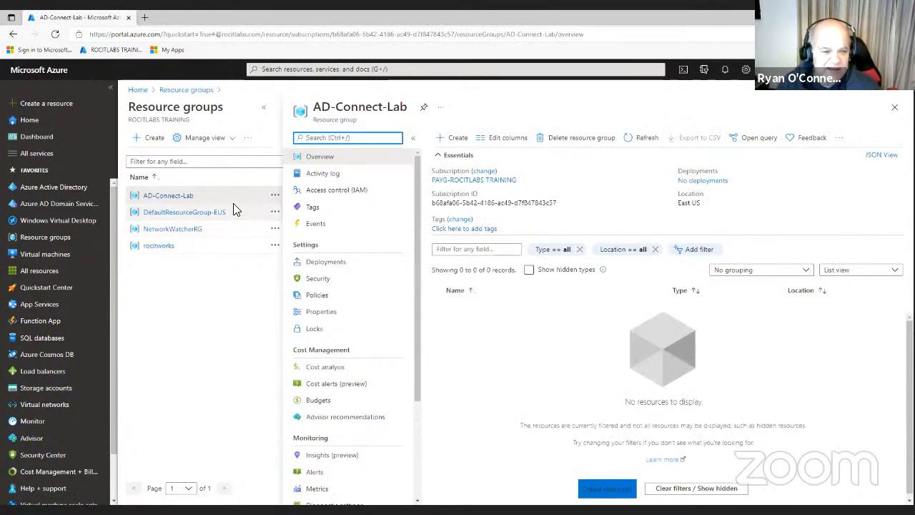
click(891, 106)
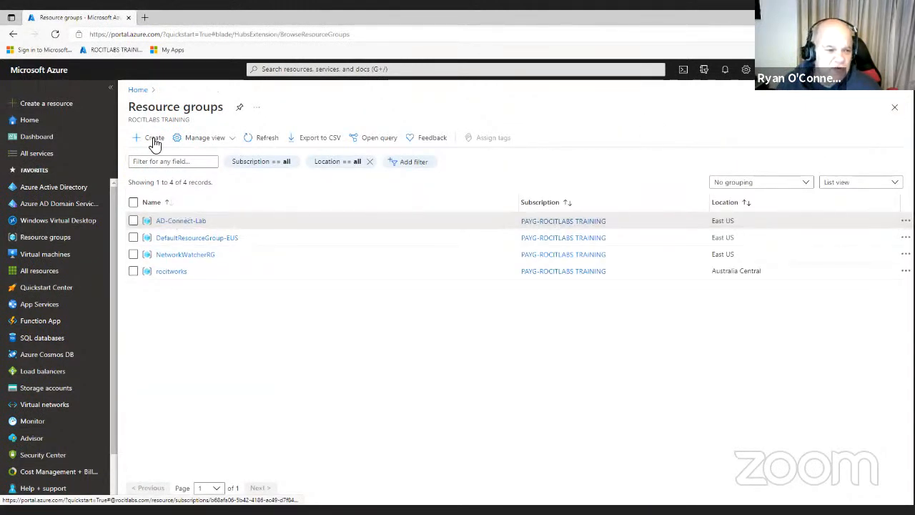
click(133, 221)
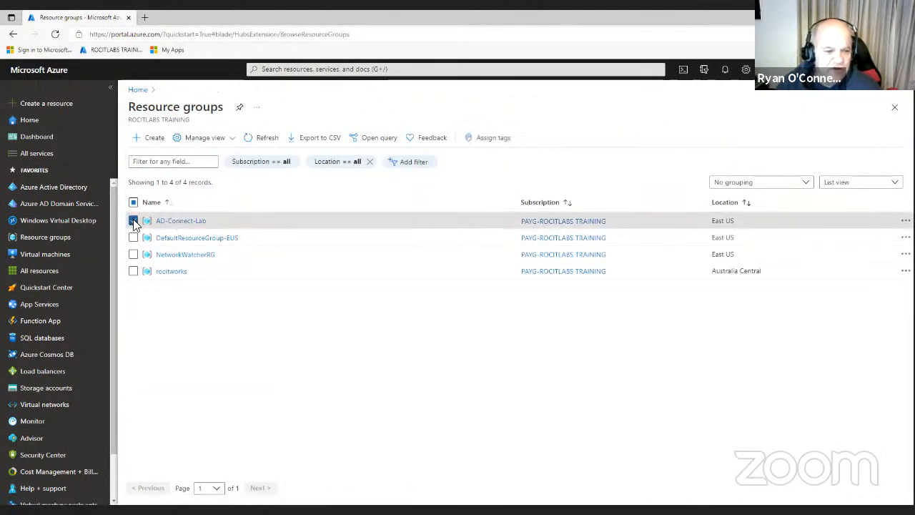
click(180, 223)
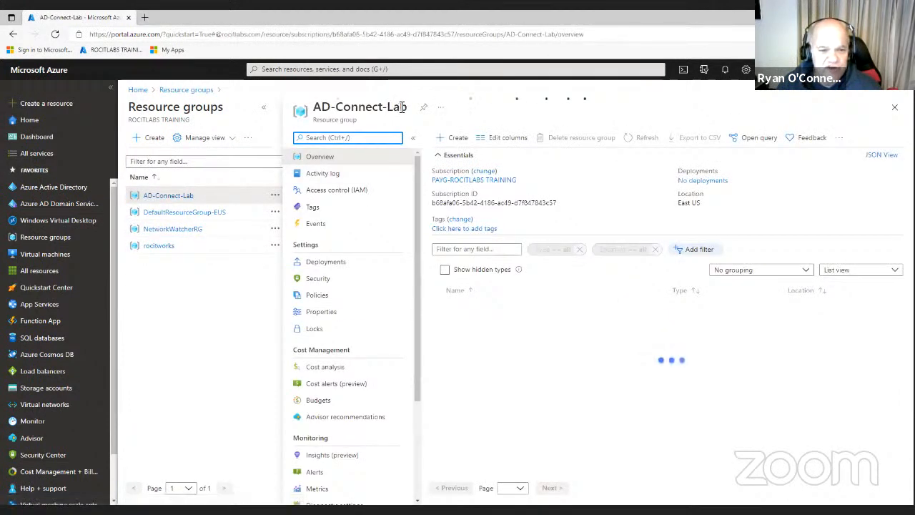
drag(410, 107, 314, 111)
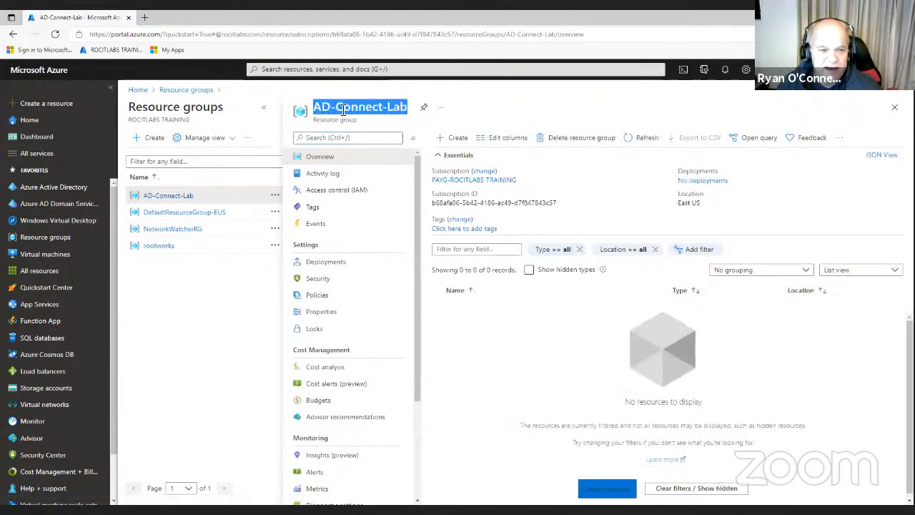
right_click(342, 111)
click(371, 118)
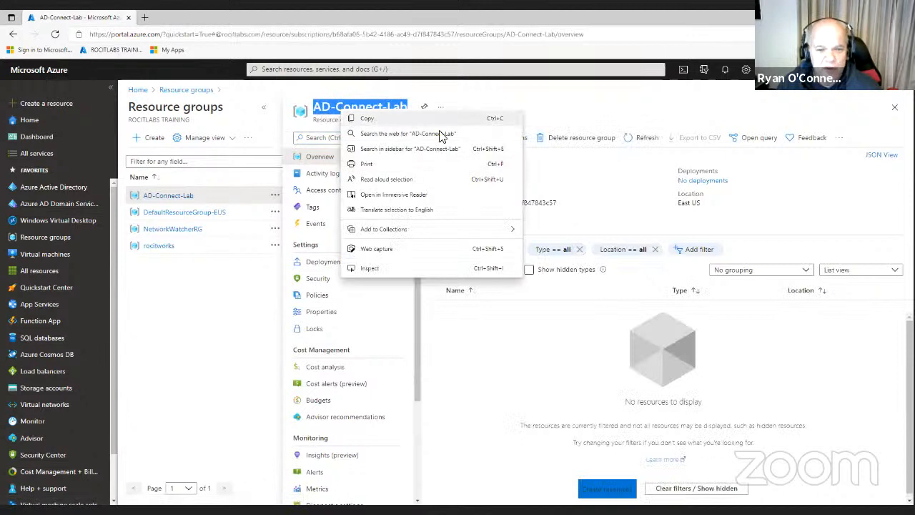
Delete AD-Connect-Lab by confirming with the pasted name, then check the deletion in Notifications
click(564, 140)
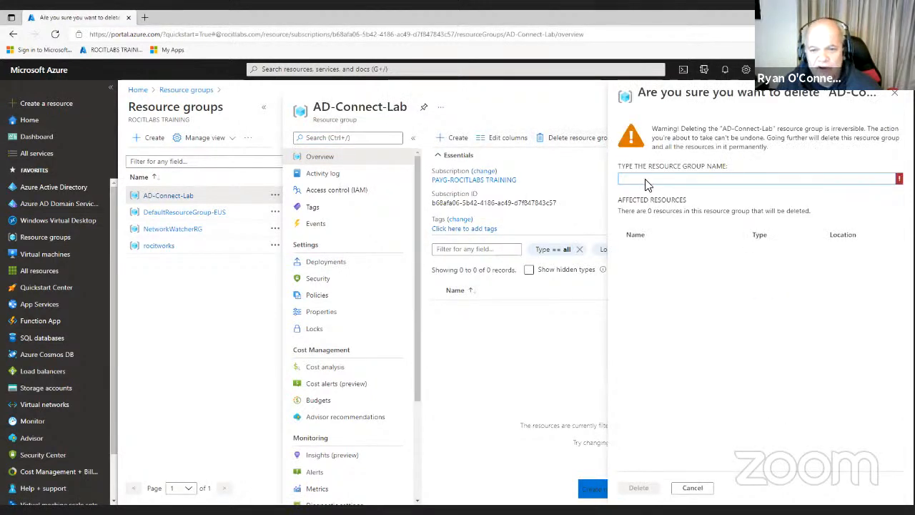
right_click(646, 179)
click(679, 277)
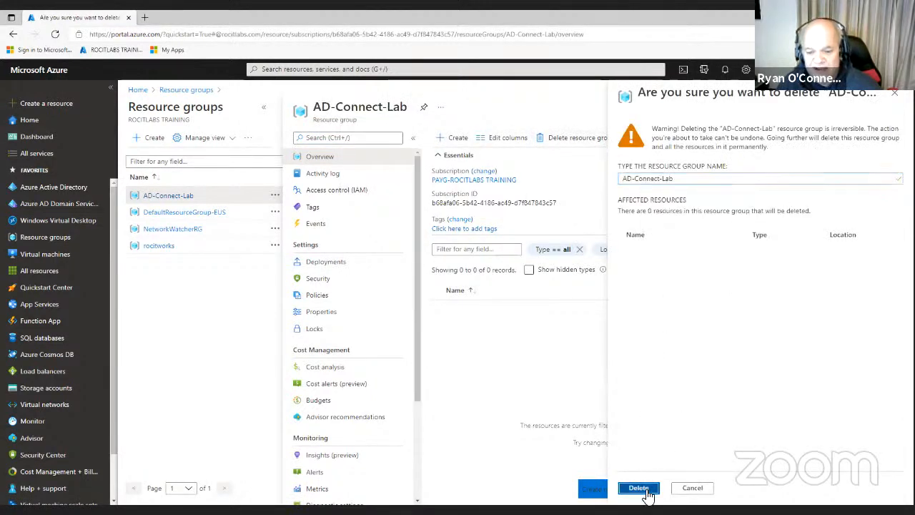
click(646, 488)
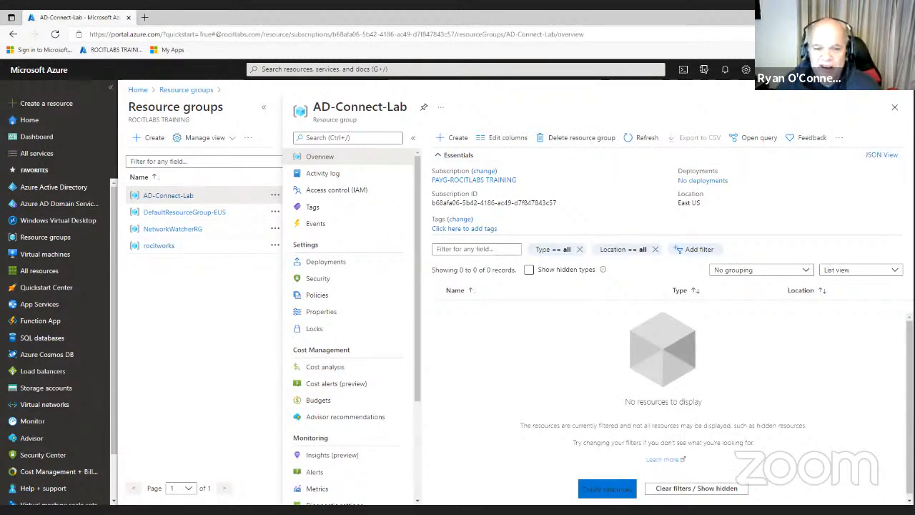
click(894, 107)
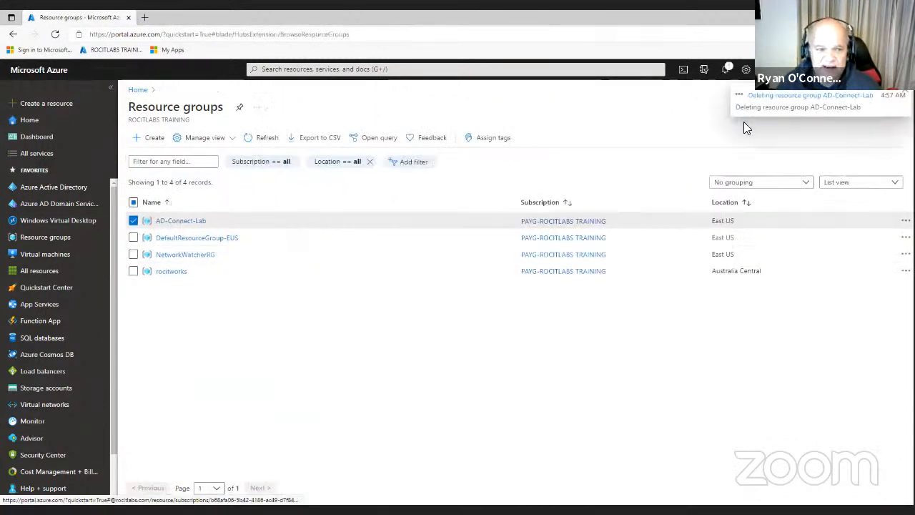
click(727, 71)
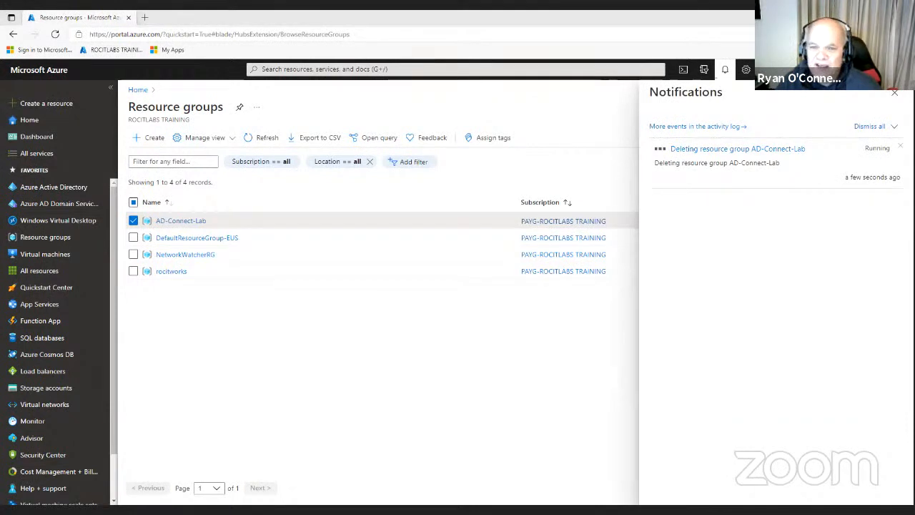
Create resource group ADConnect-Lab in East US, then go to the Virtual machines list
click(154, 138)
click(894, 93)
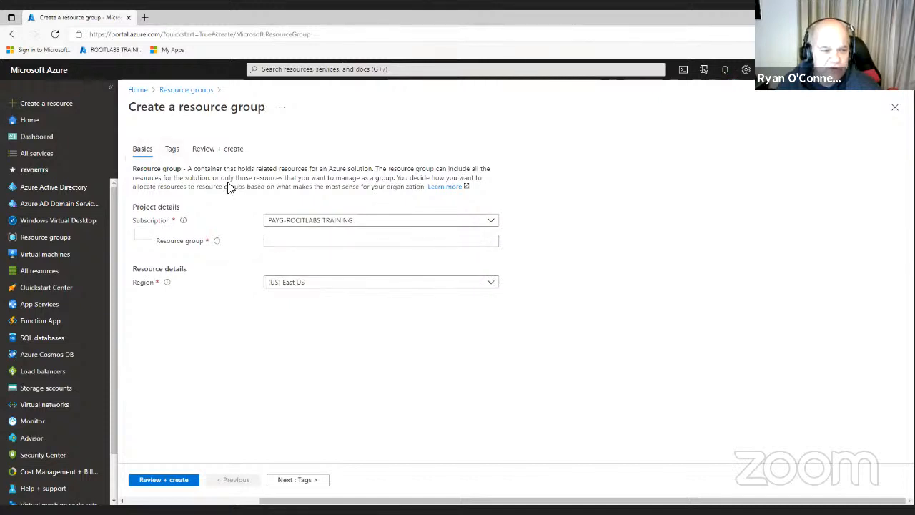
right_click(294, 242)
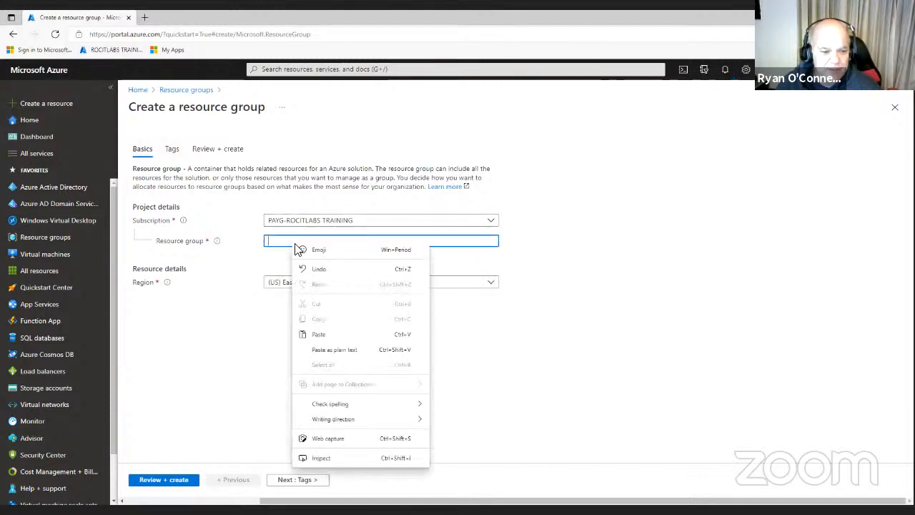
click(318, 334)
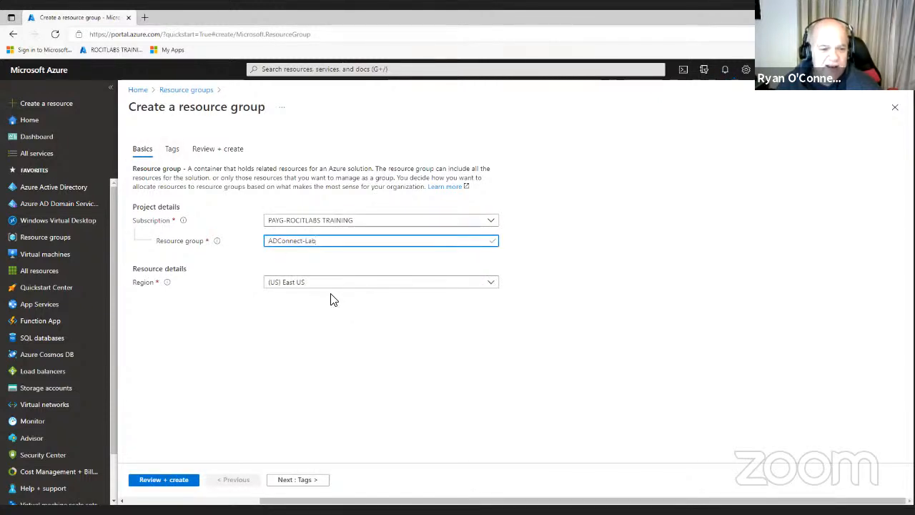
click(173, 484)
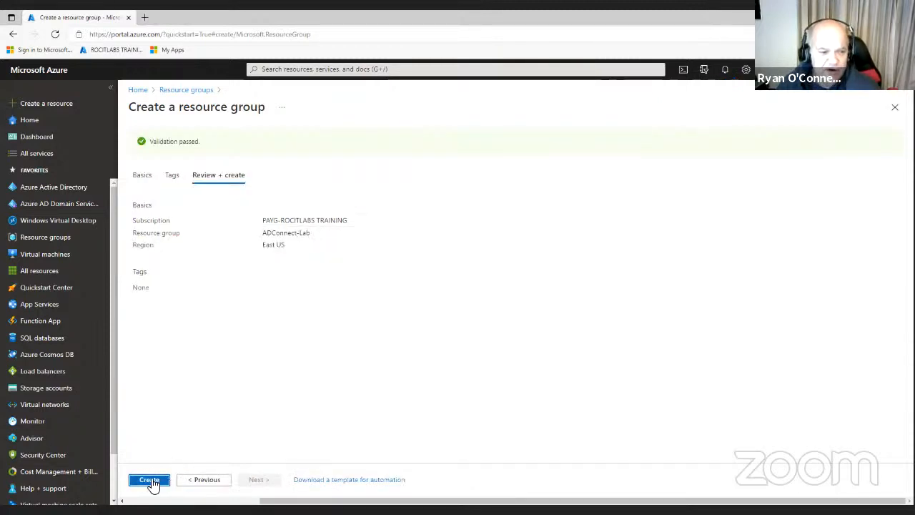
click(153, 484)
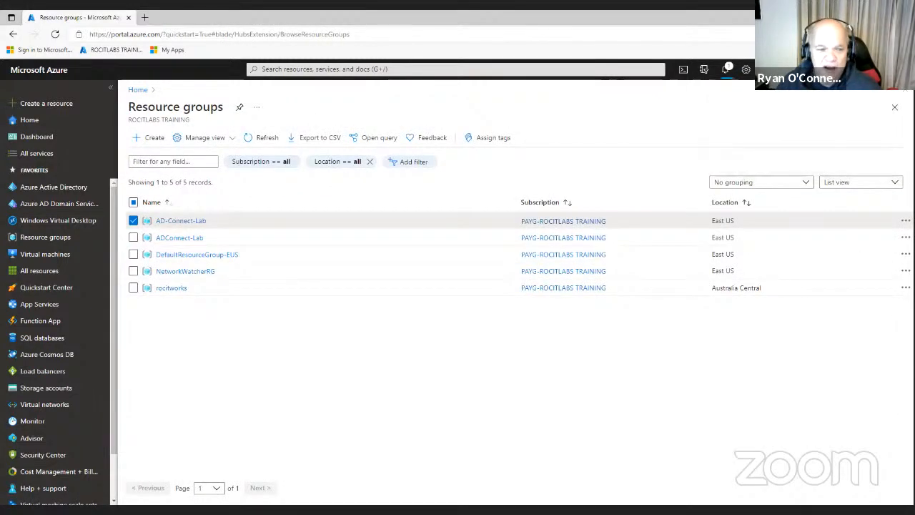
click(62, 261)
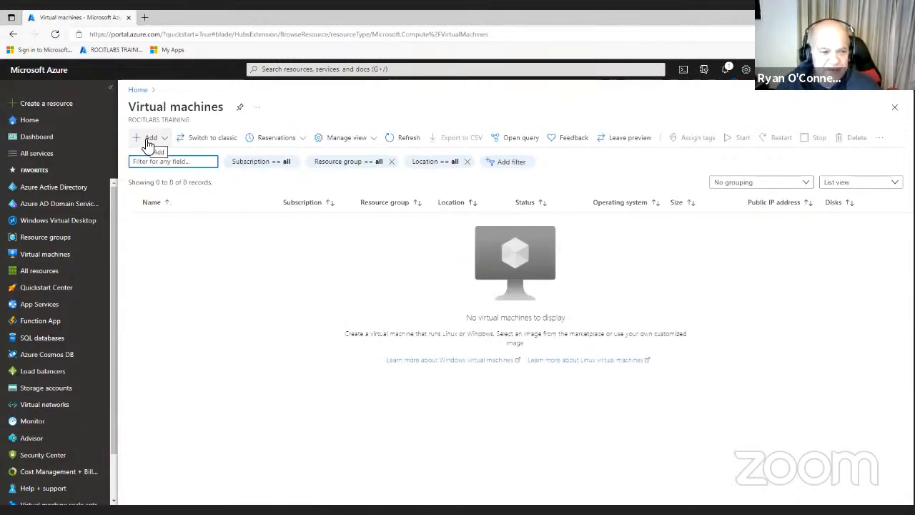
Look at the Virtual machines Add options, then go to the empty Virtual networks list
click(148, 139)
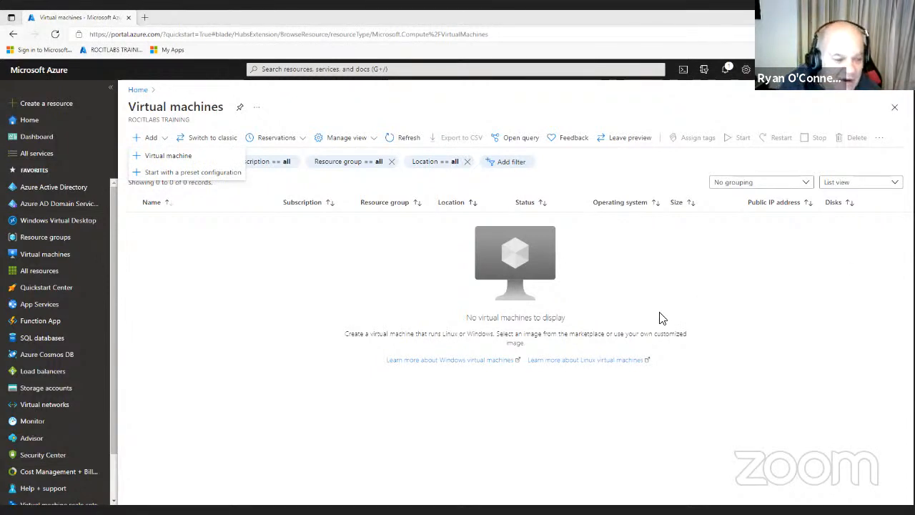
click(55, 409)
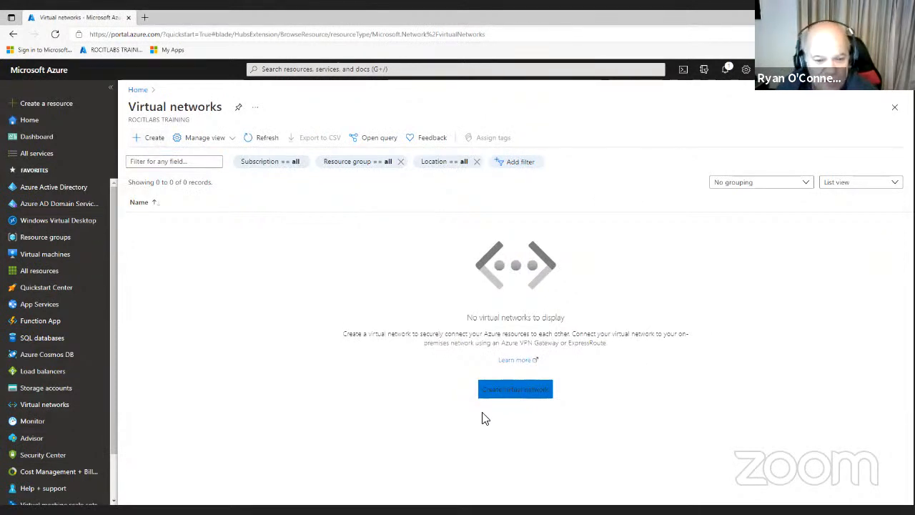
Start virtual network OnPrem-Network in ADConnect-Lab, East US, and continue to IP Addresses
click(517, 392)
click(495, 257)
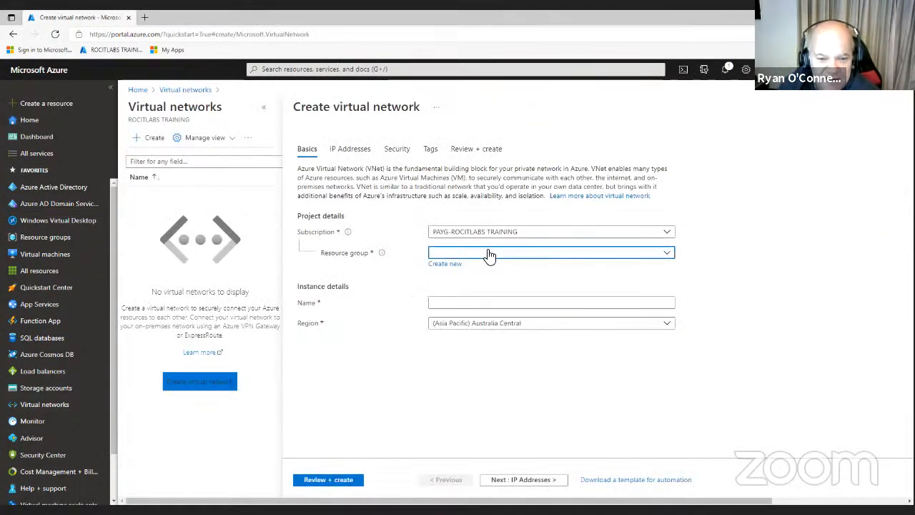
click(462, 290)
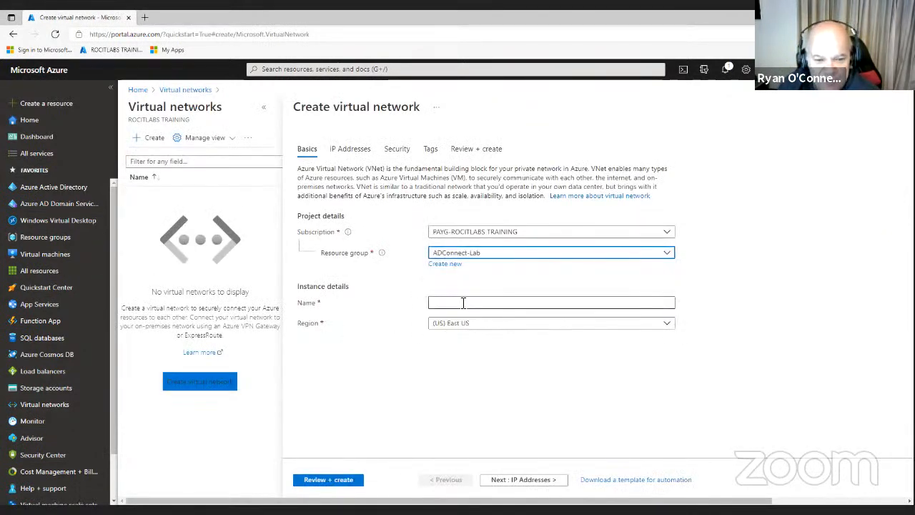
right_click(460, 302)
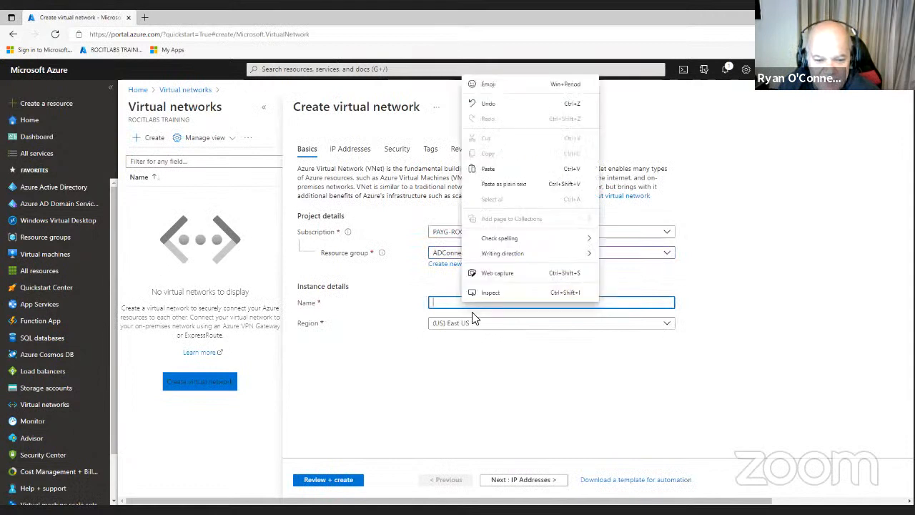
click(488, 169)
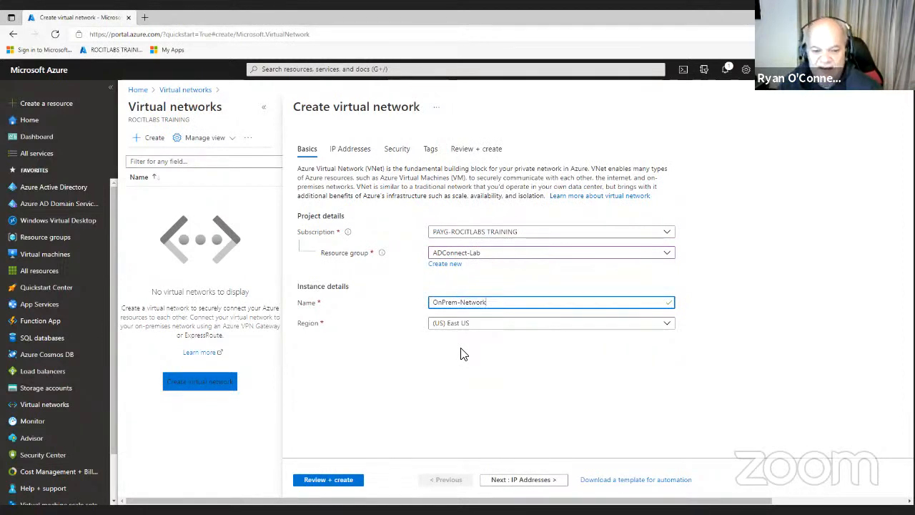
click(533, 486)
click(328, 206)
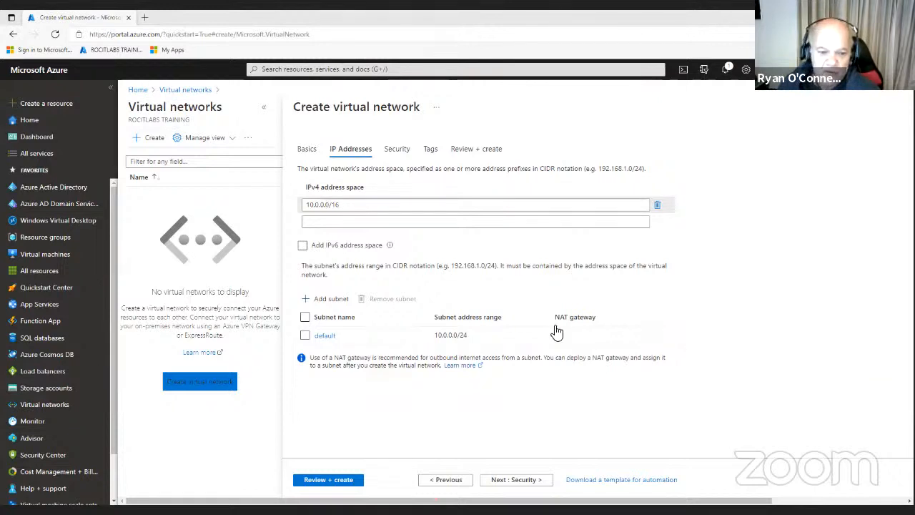
Rename the default subnet to vm-network with range 10.0.1.0/24 and save it
click(325, 336)
key(Tab)
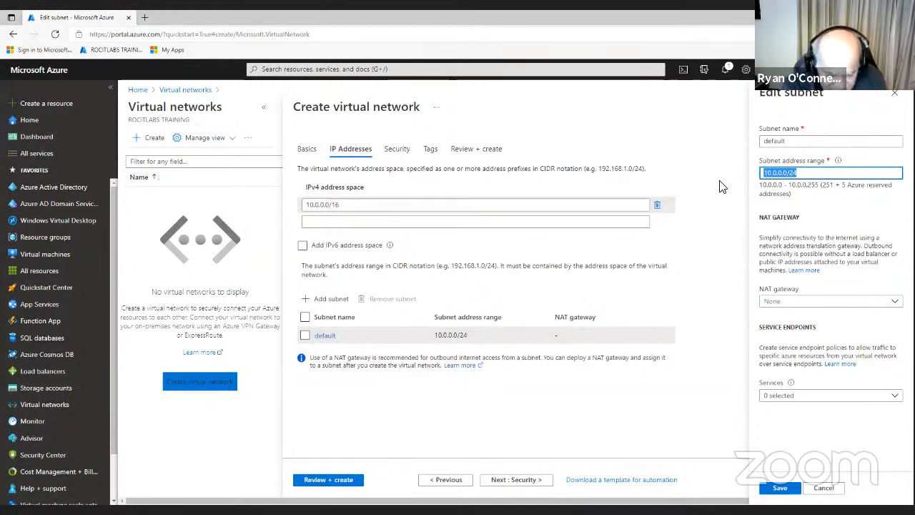
text(10.0.1.0/24)
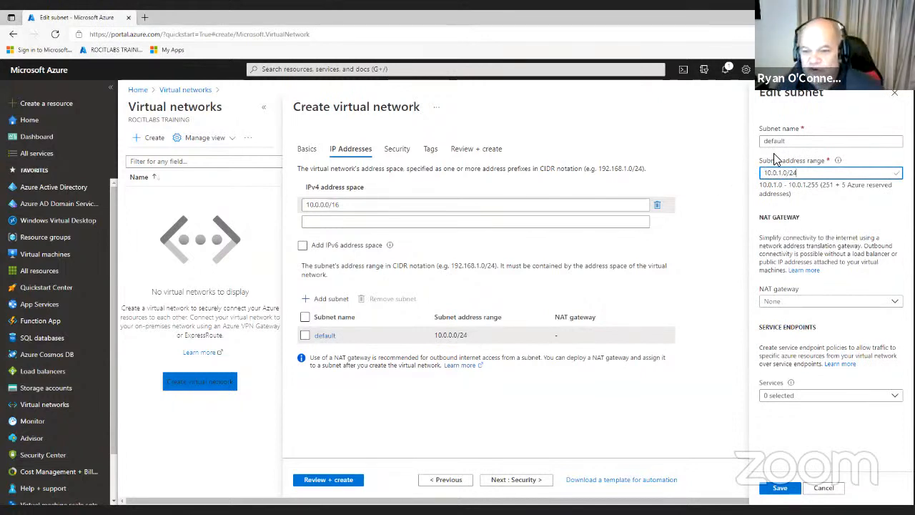
double_click(791, 142)
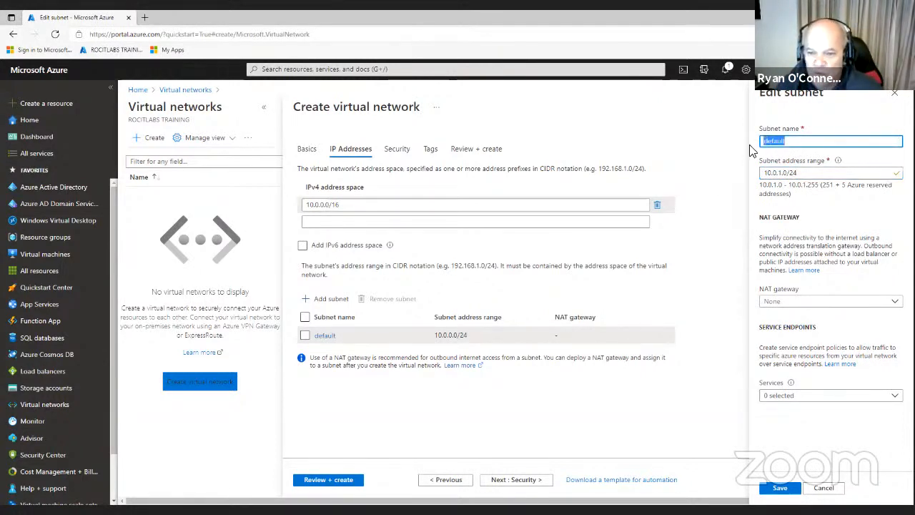
text(vm)
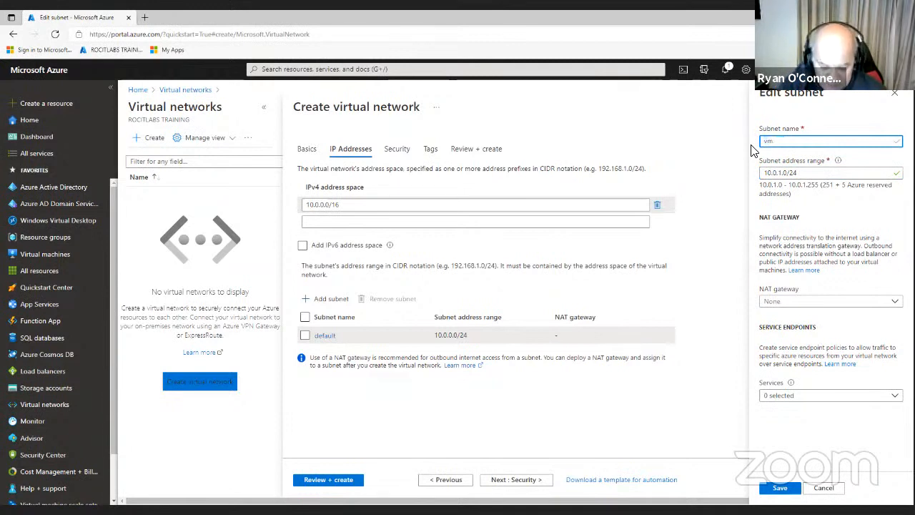
text(-network)
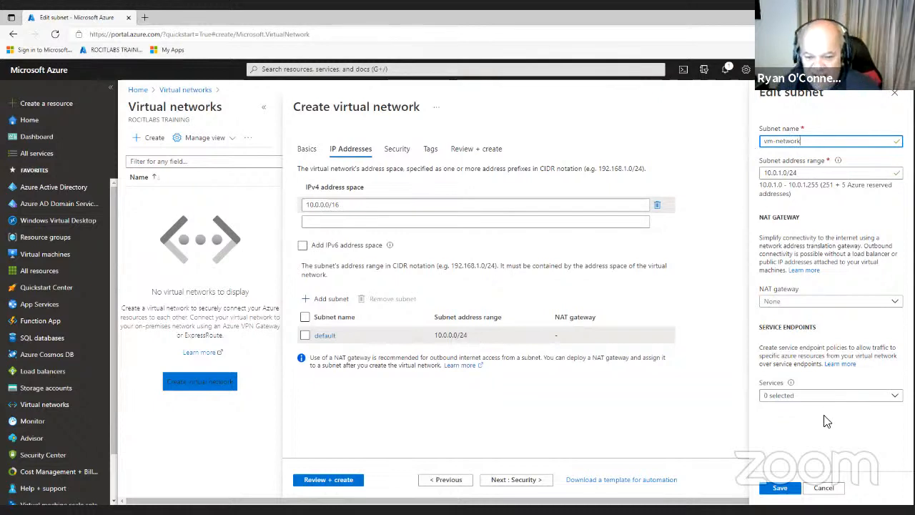
click(779, 489)
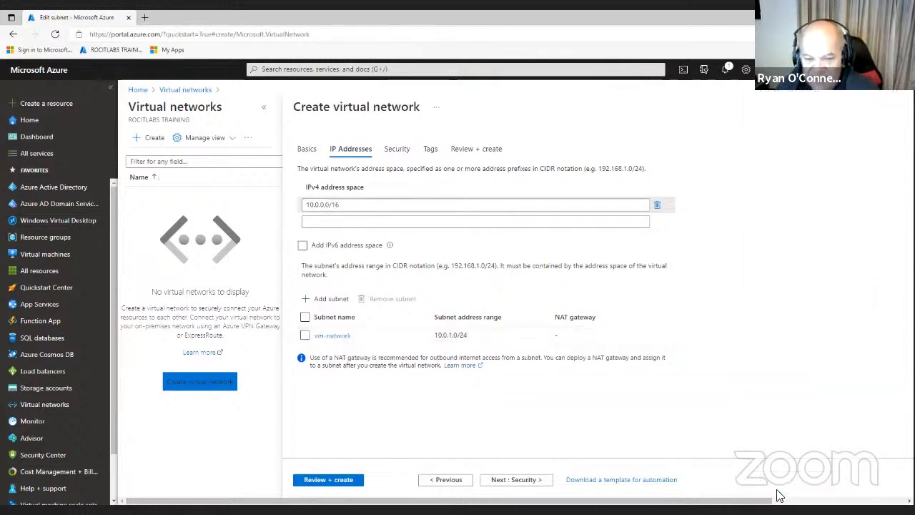
Pass the Security step with Bastion, DDoS and Firewall left disabled, reaching Tags
click(530, 484)
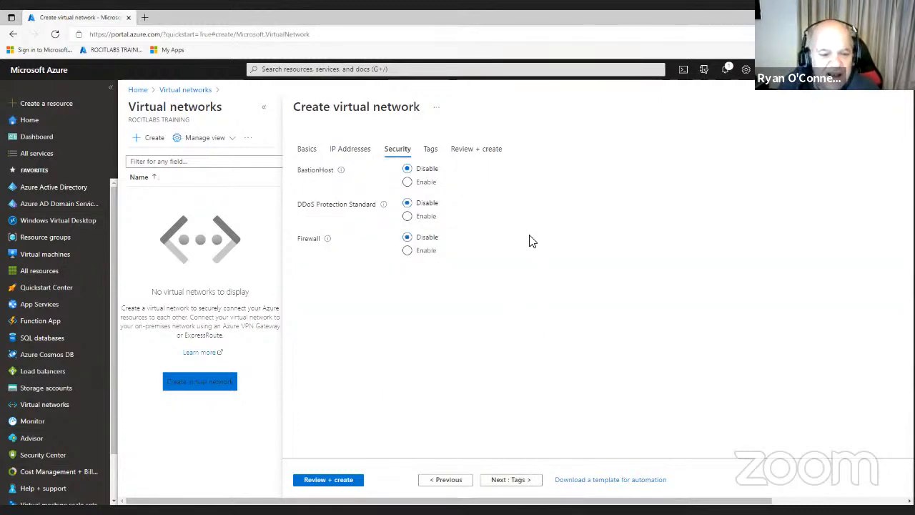
click(525, 486)
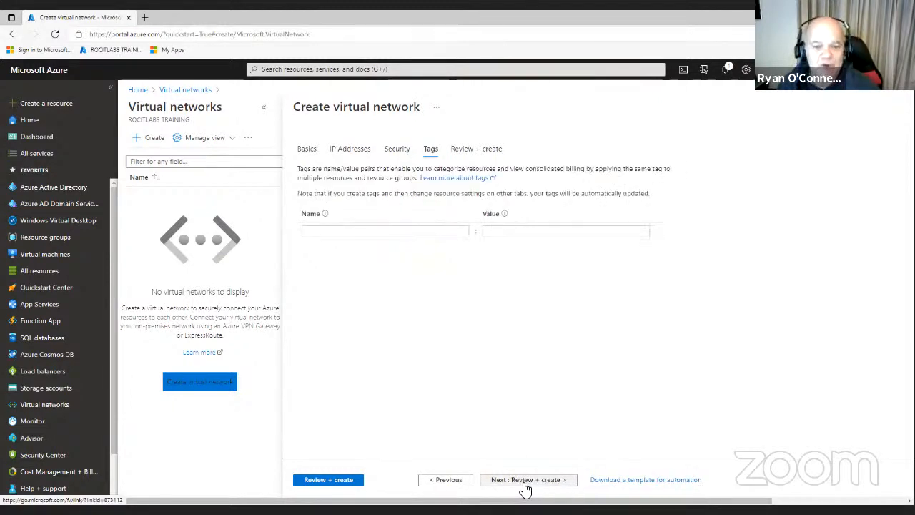
Create the OnPrem-Network virtual network and confirm in Notifications that deployment succeeded
click(333, 481)
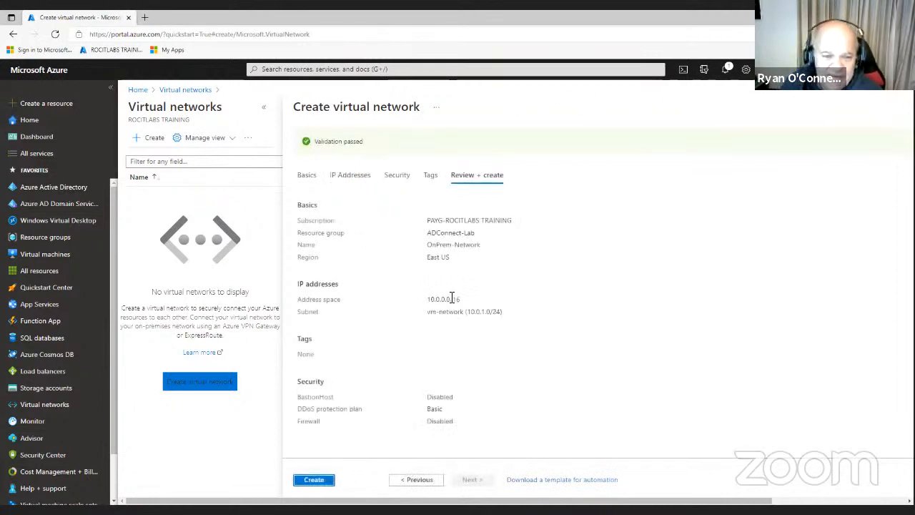
click(309, 481)
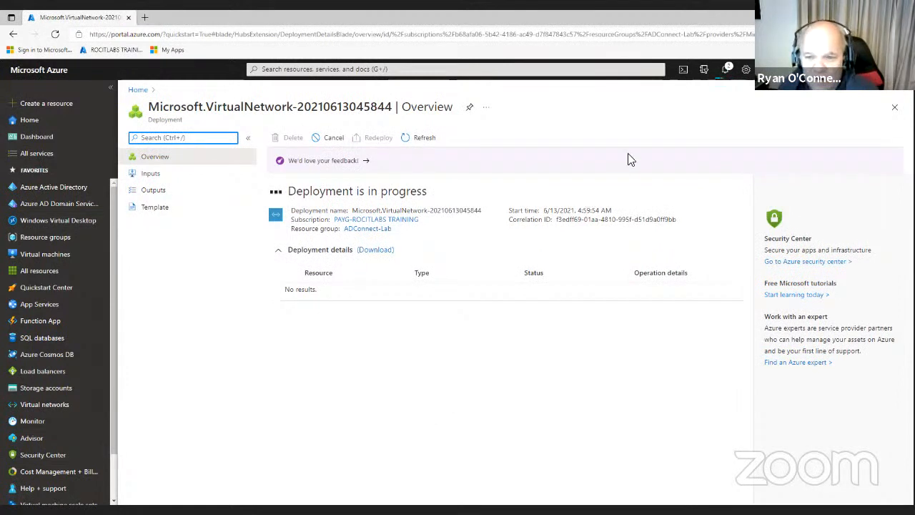
click(726, 71)
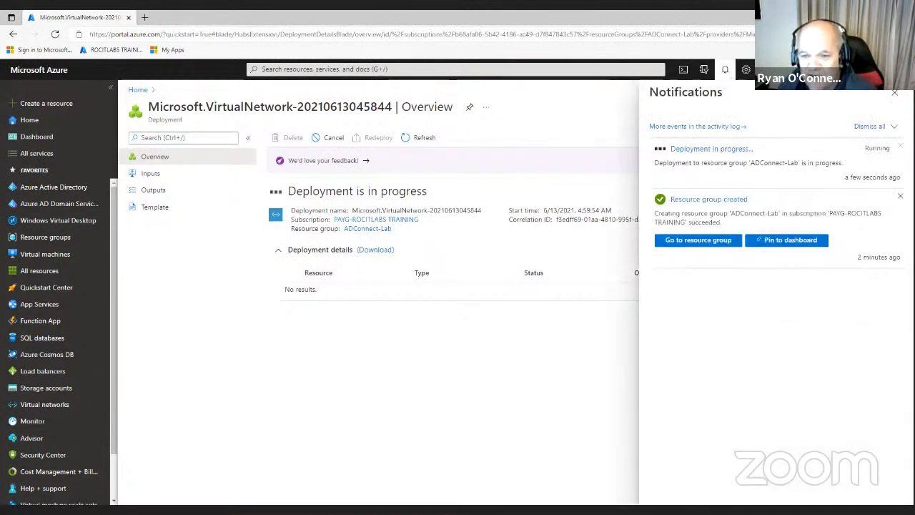
click(899, 196)
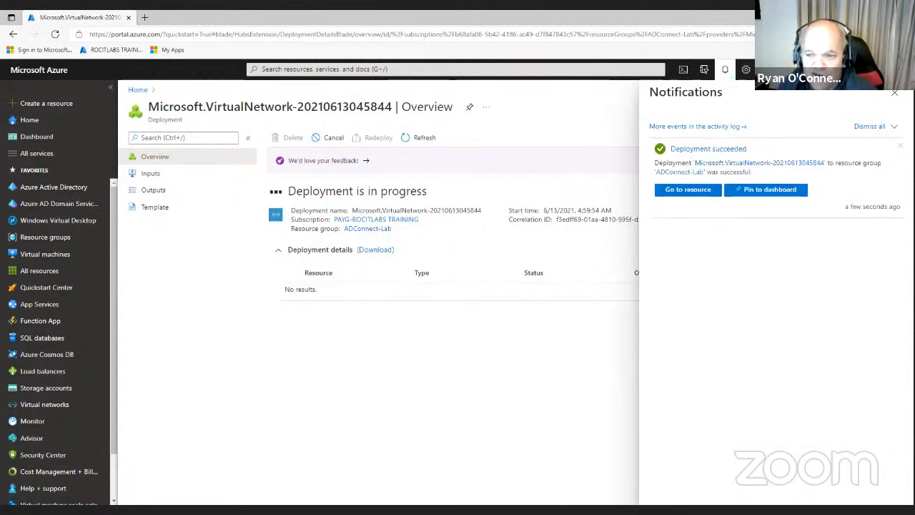
click(894, 93)
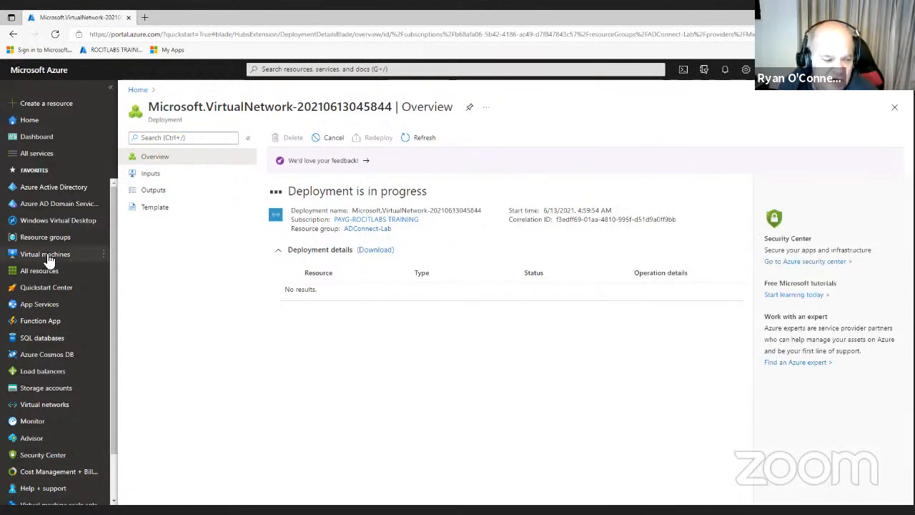
mouse_move(49, 261)
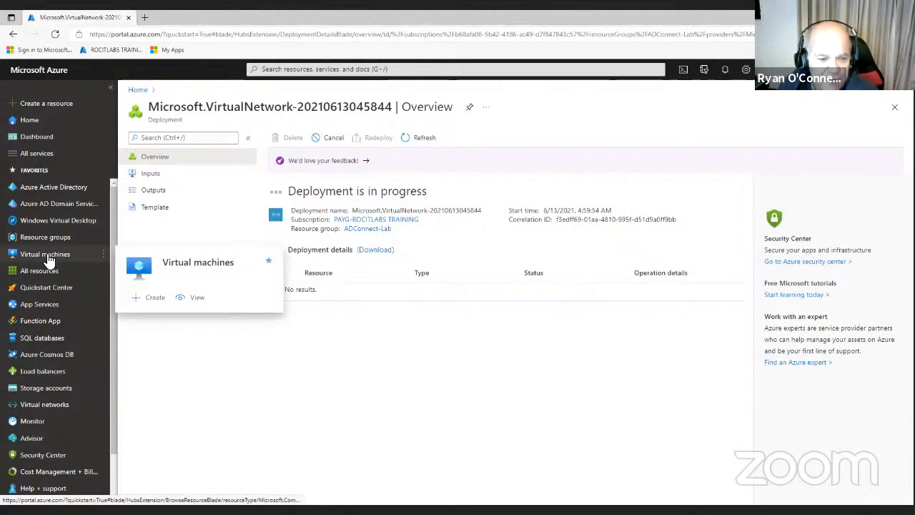
click(149, 140)
Start VM DC01 in ADConnect-Lab, East US, with Availability set as its availability option
click(153, 158)
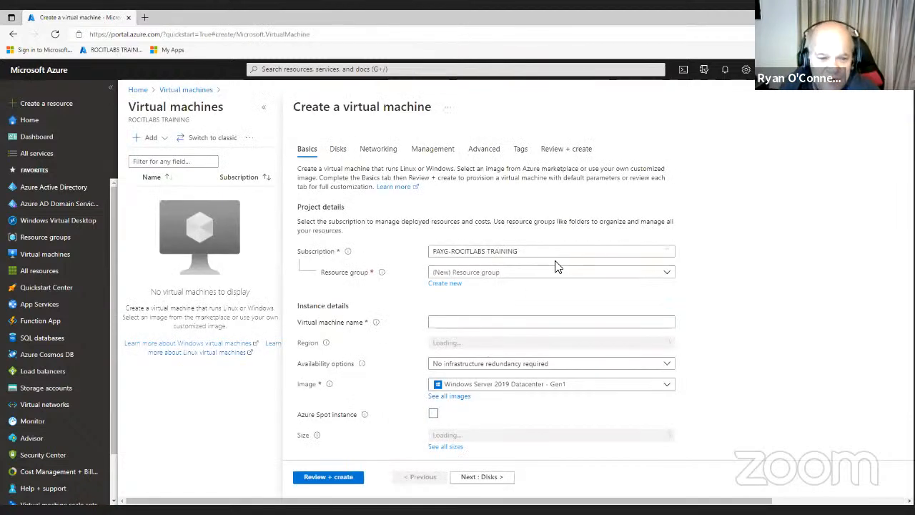
click(485, 277)
click(468, 309)
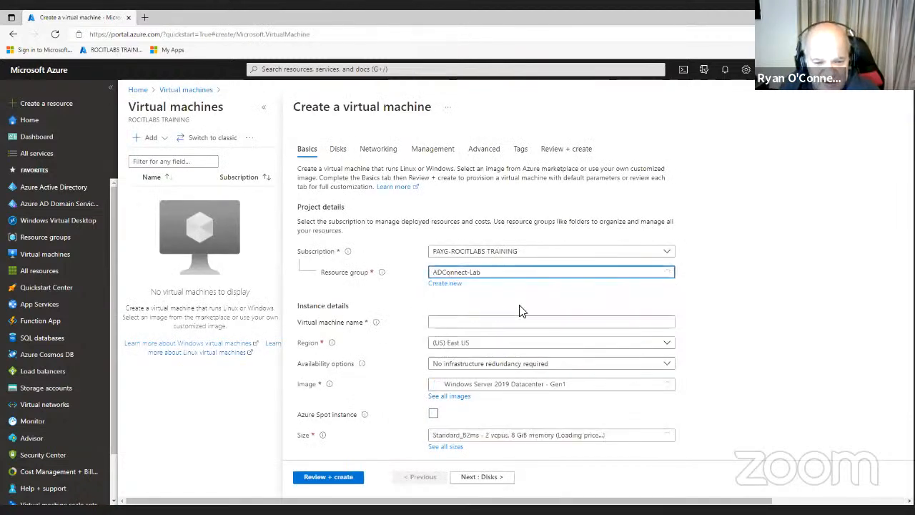
click(475, 323)
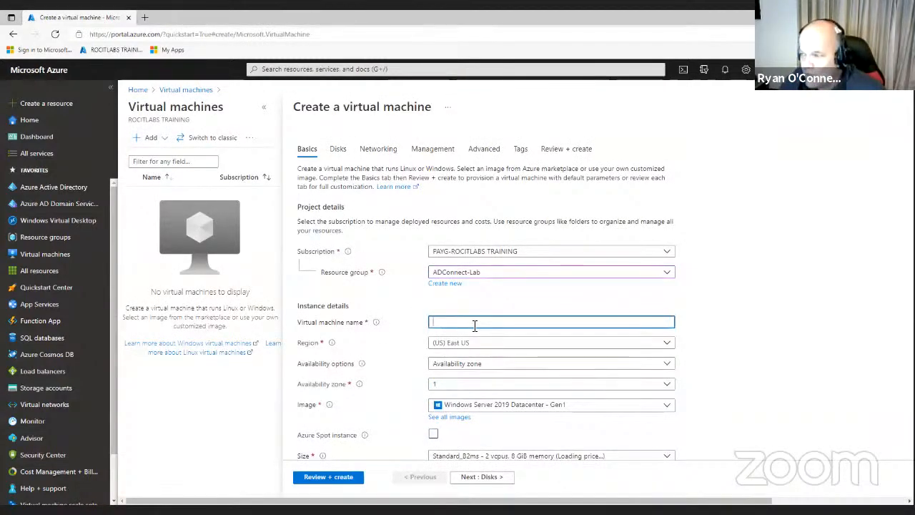
text(DC01)
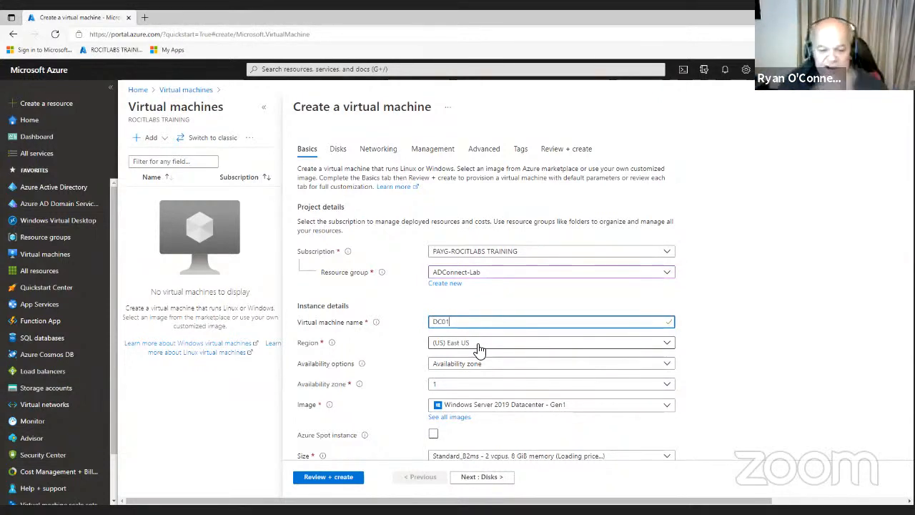
click(500, 370)
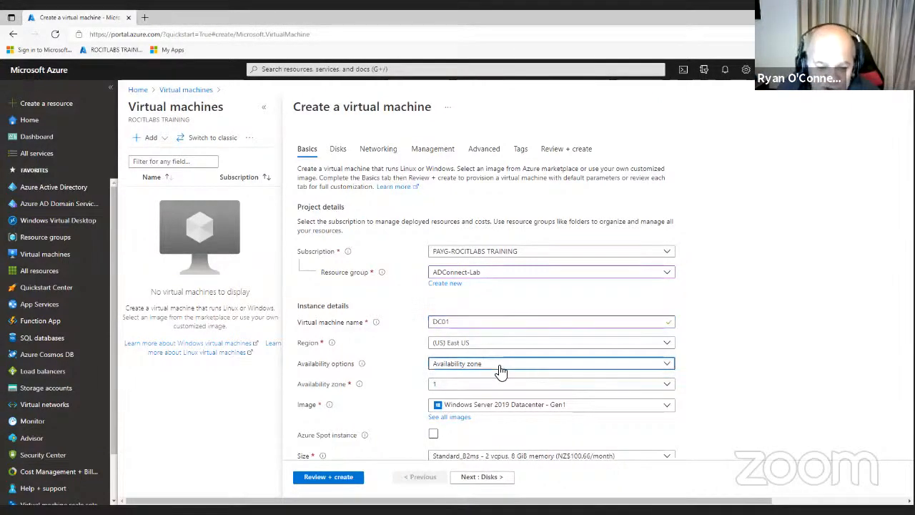
click(466, 451)
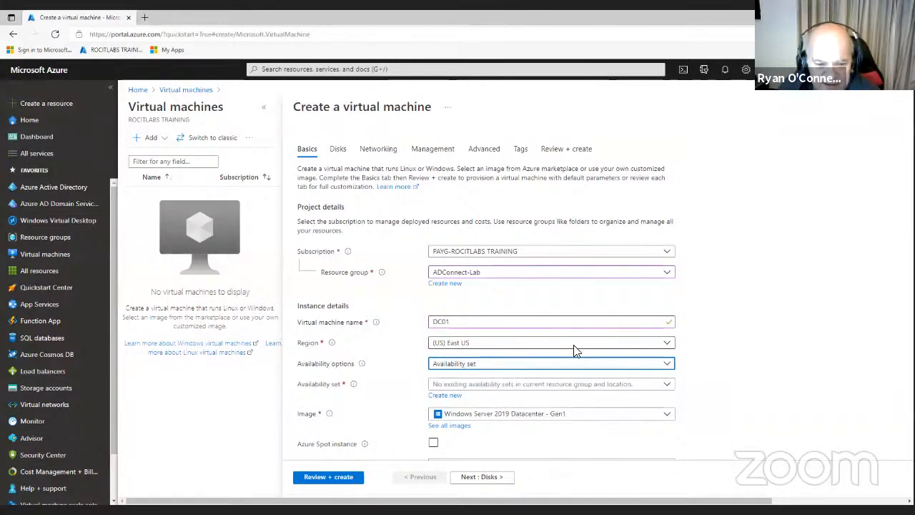
scroll(568, 354, down, 3)
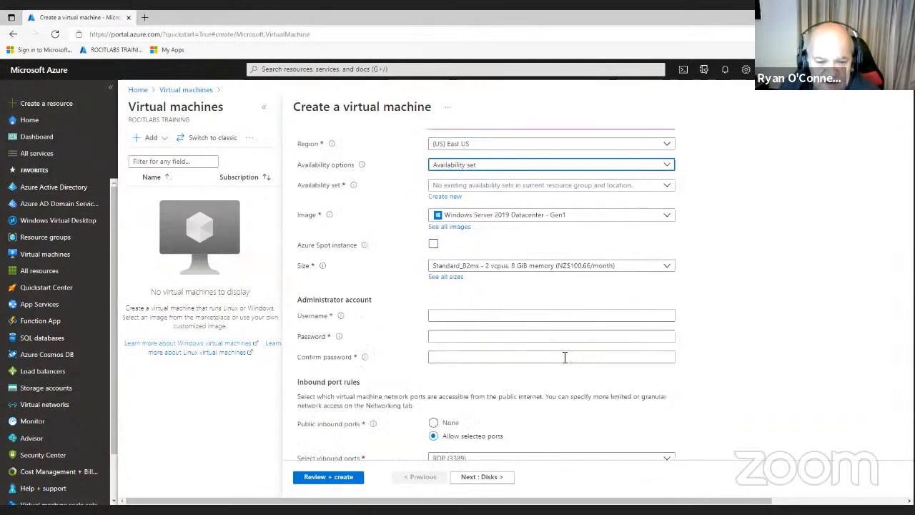
Set administrator username vsadmin and its password, keep RDP 3389 inbound, and continue to Disks
click(475, 316)
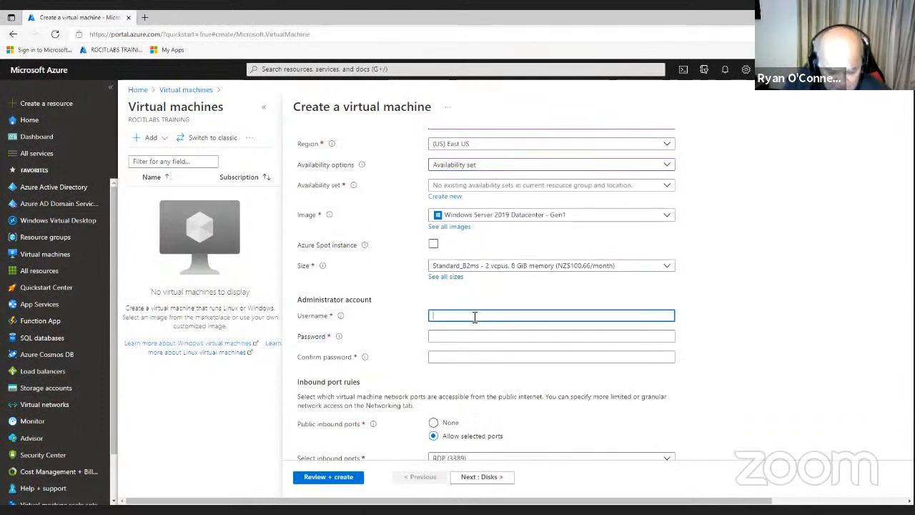
text(VSA)
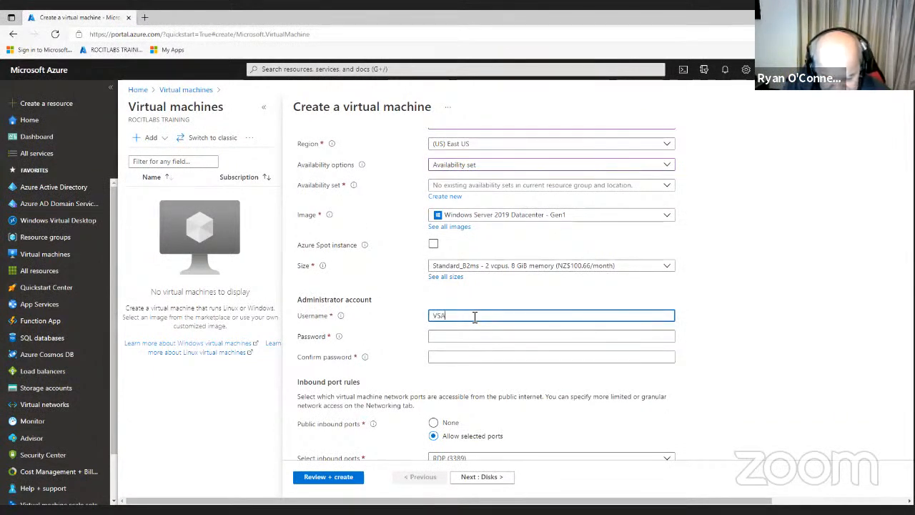
text(DMIN)
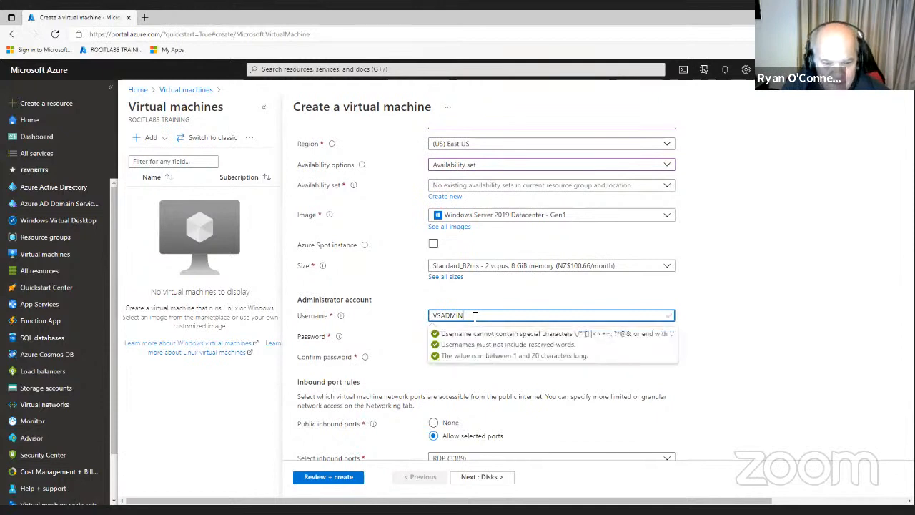
drag(474, 316, 414, 322)
text(v)
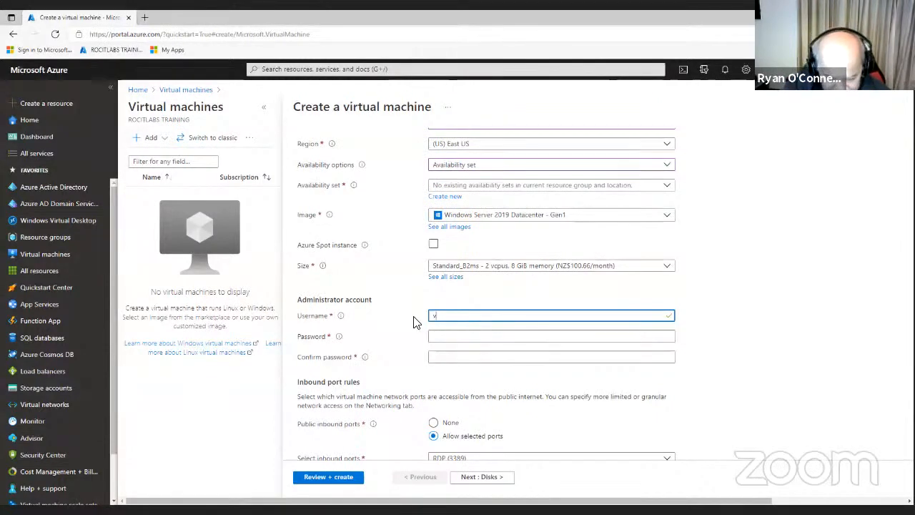
text(sadmin)
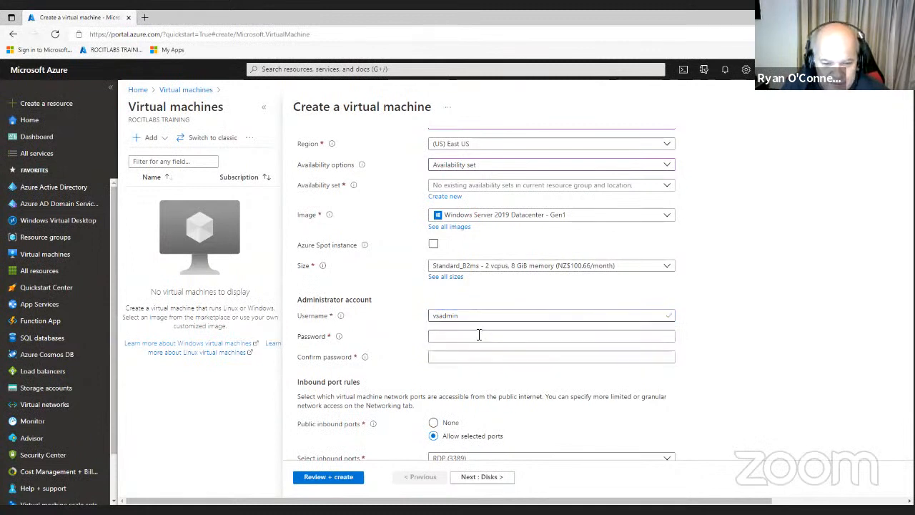
click(476, 336)
text(••)
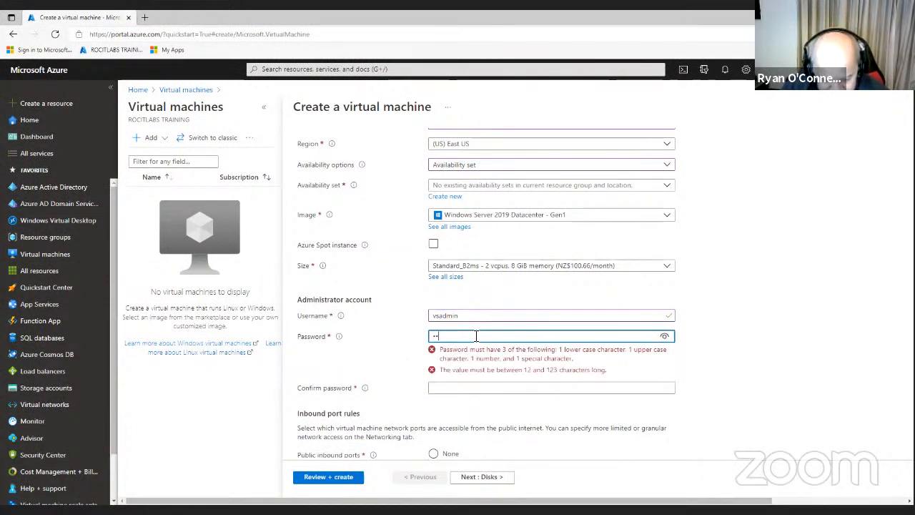
text(•)
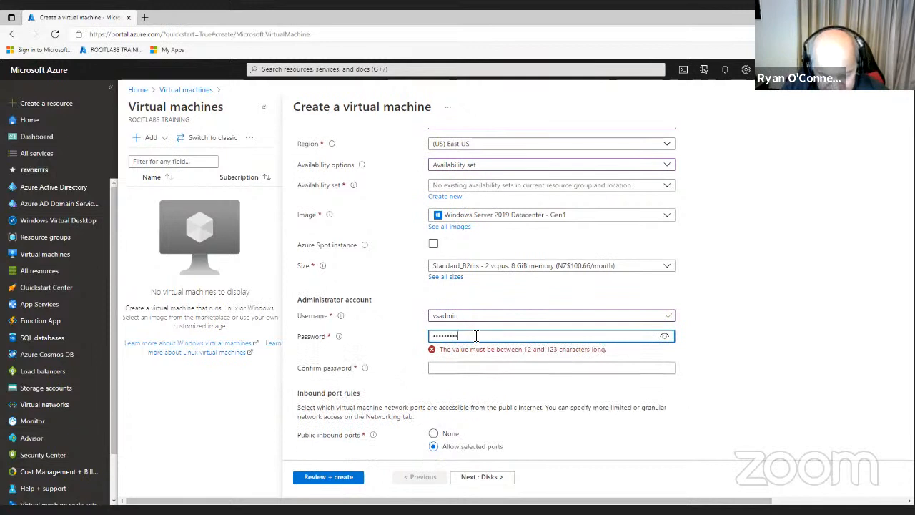
click(470, 358)
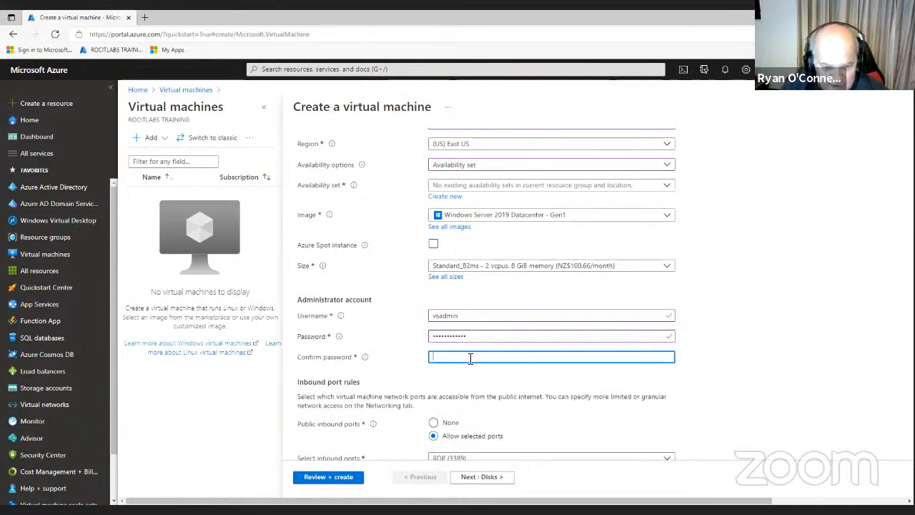
text(•)
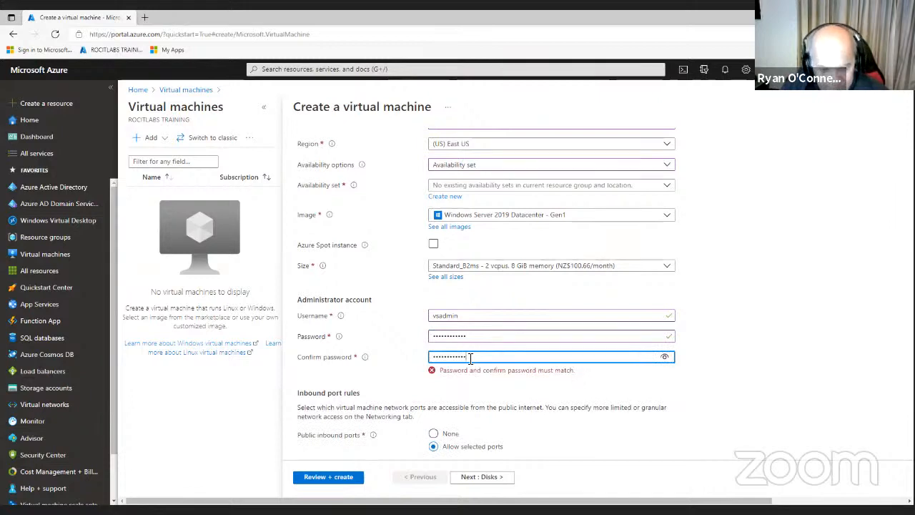
scroll(574, 369, down, 3)
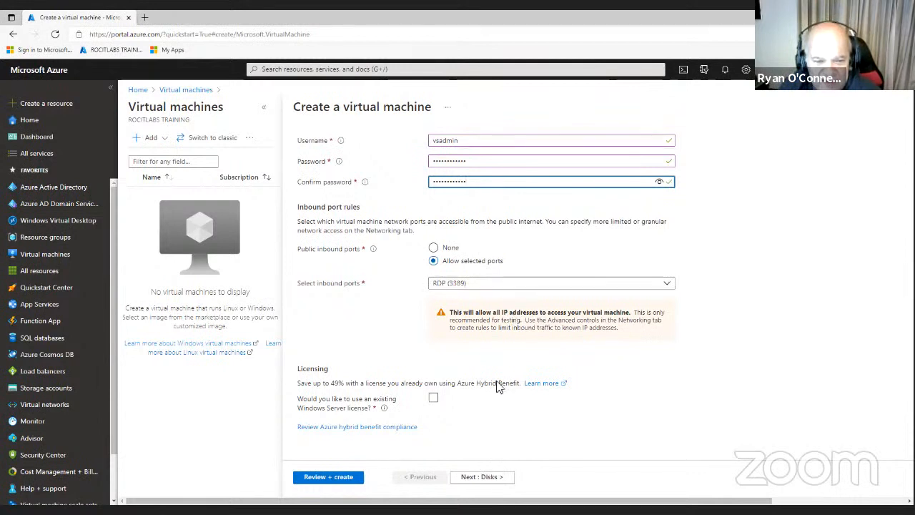
click(493, 481)
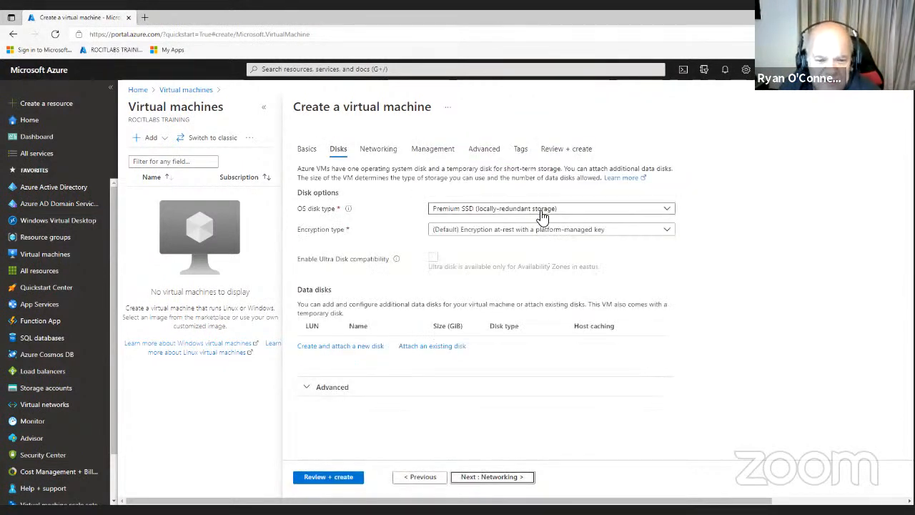
Switch the OS disk type to Standard HDD and begin creating a new data disk
click(542, 214)
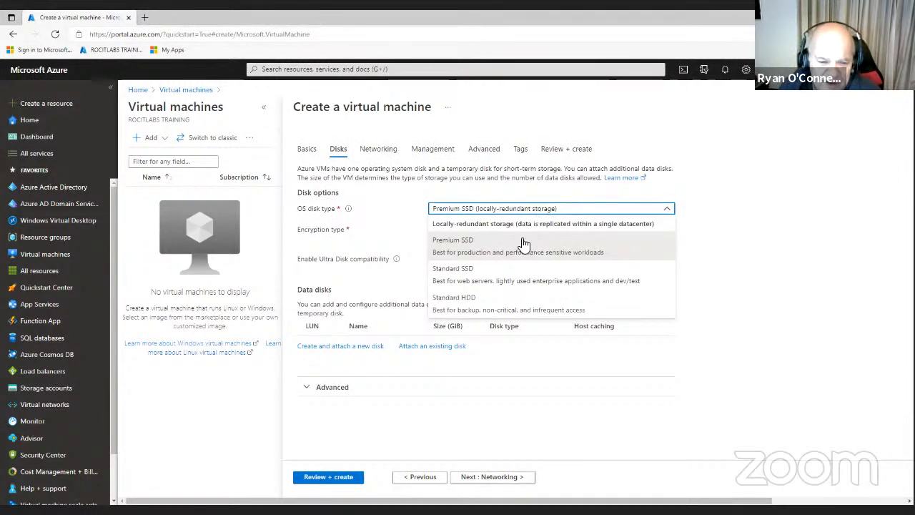
click(474, 310)
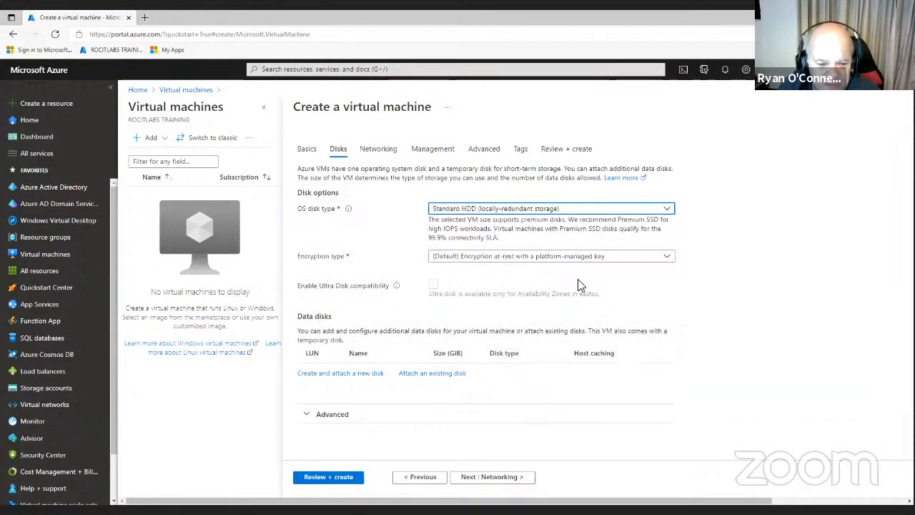
click(352, 375)
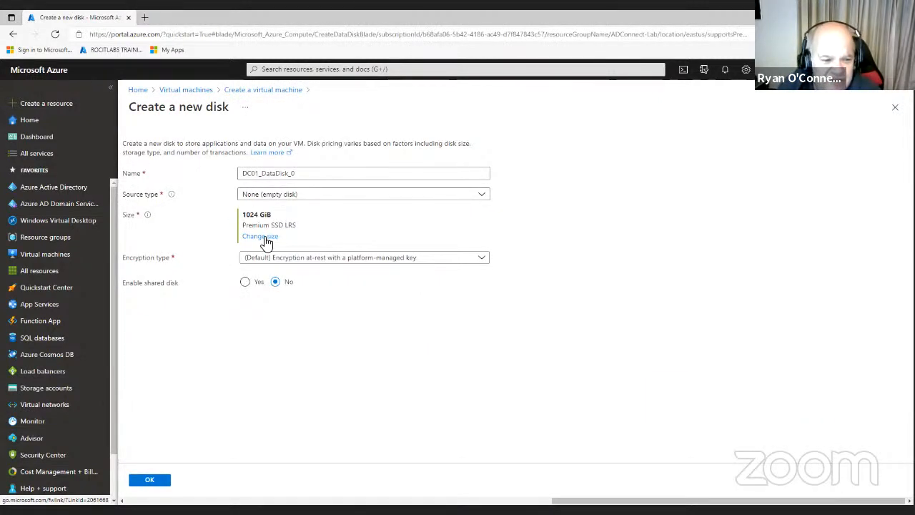
Make DC01_DataDisk_0 a 10 GiB Standard HDD disk and attach it at LUN 0
click(263, 238)
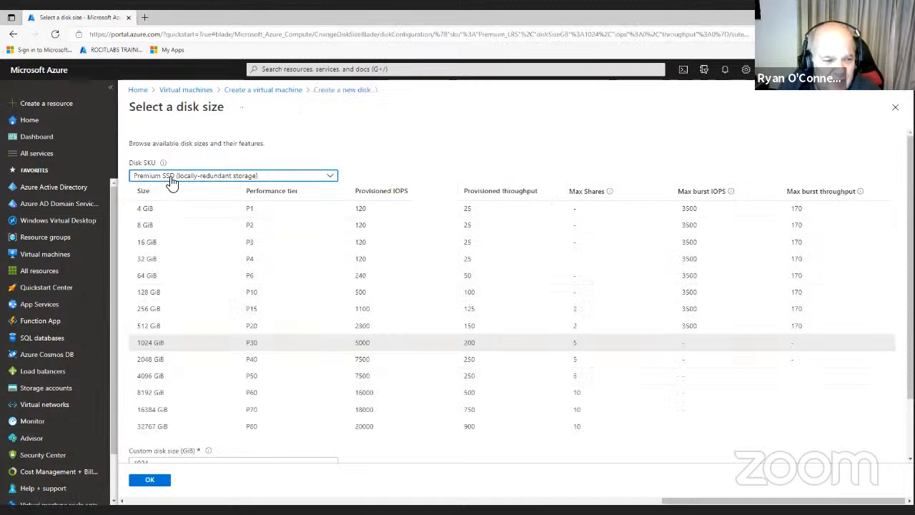
click(171, 182)
click(166, 293)
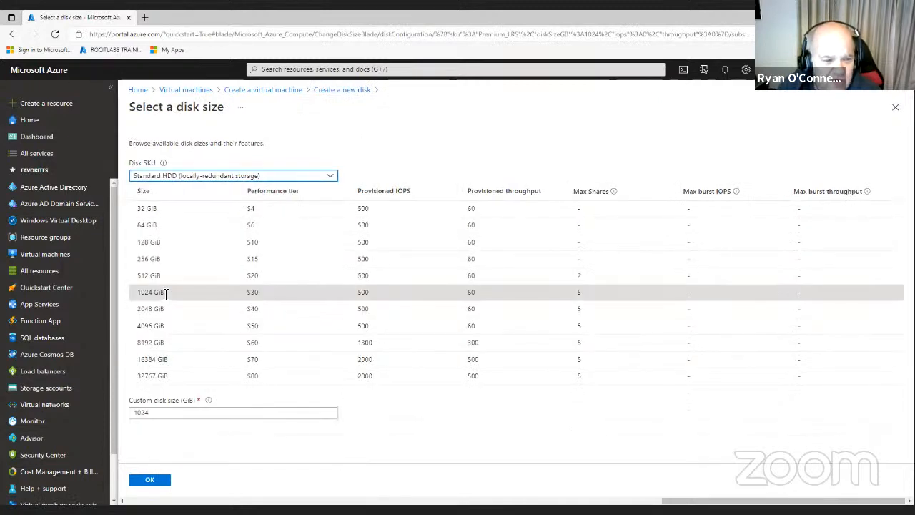
double_click(159, 413)
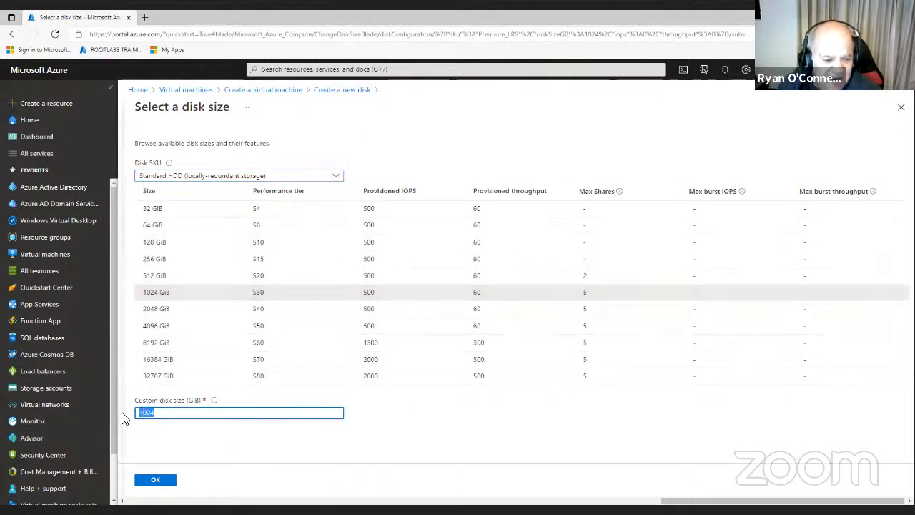
text(1)
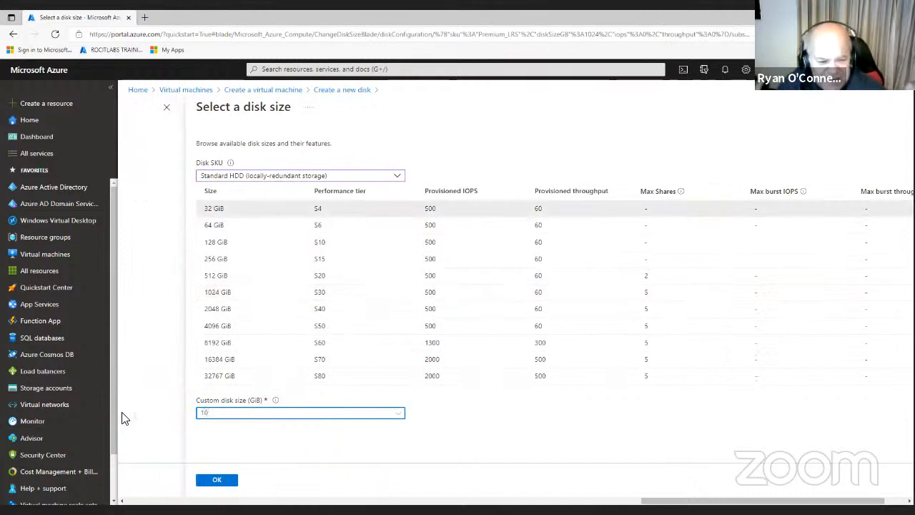
click(218, 481)
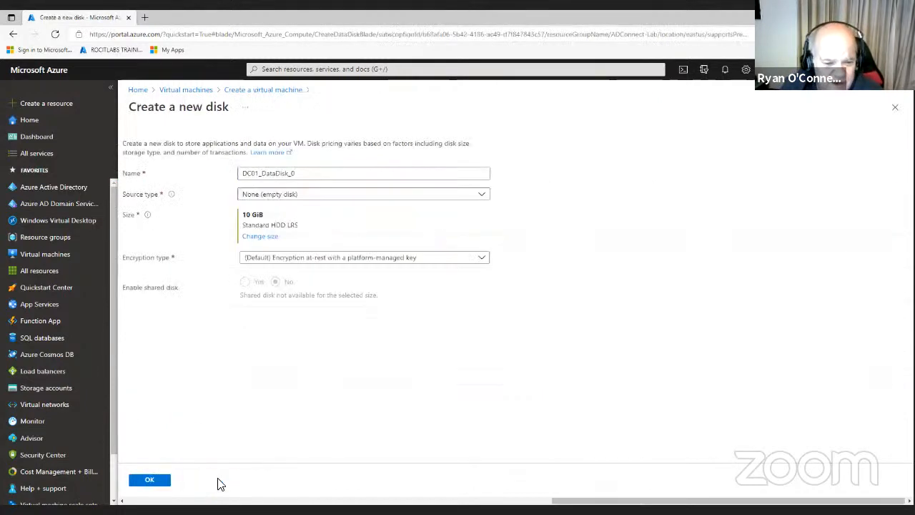
click(157, 482)
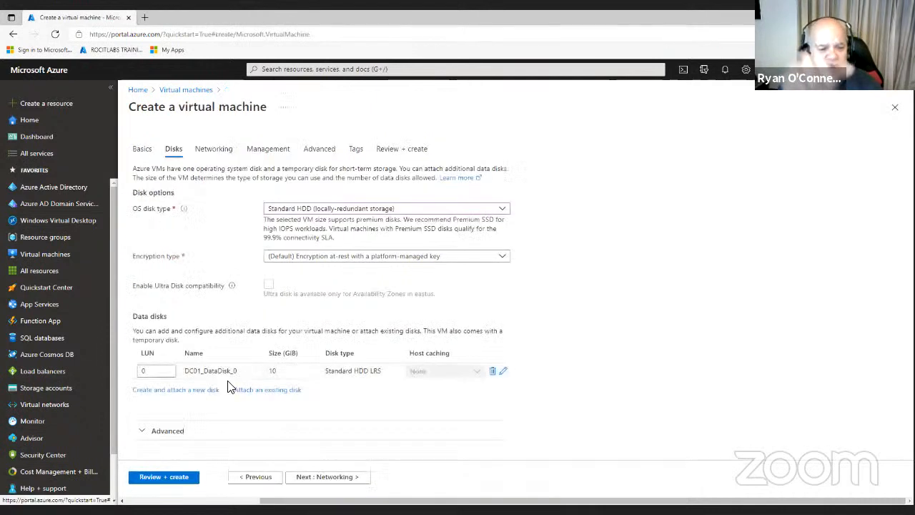
Review the default Networking settings: OnPrem-Network, subnet vm-network (10.0.1.0/24), new DC01-ip public IP
click(332, 476)
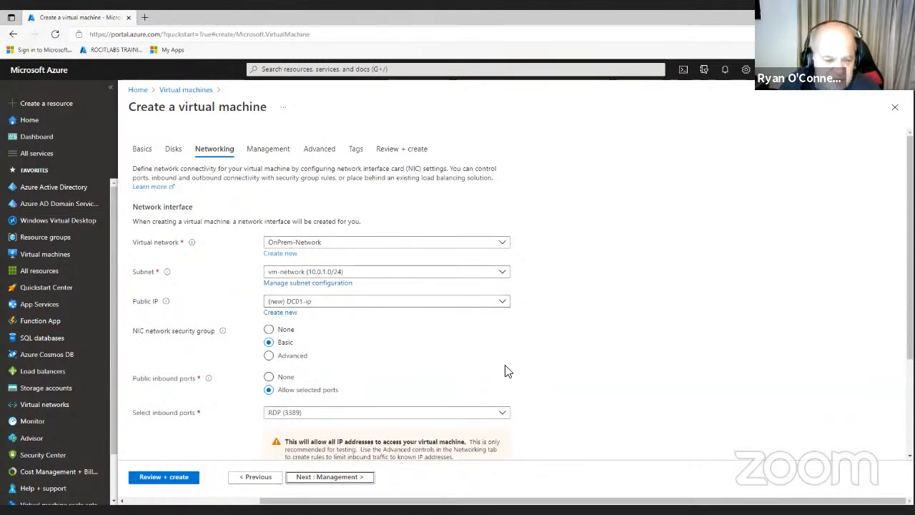
scroll(494, 368, down, 1)
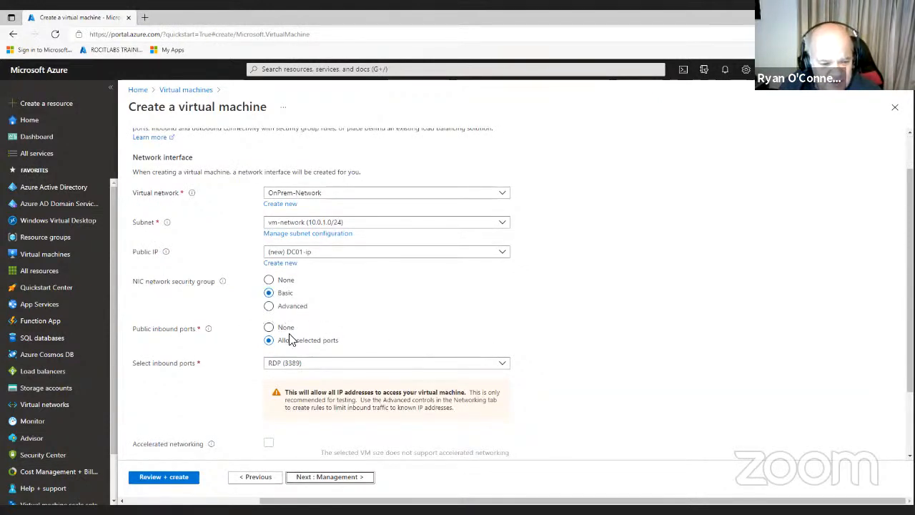
Disable boot diagnostics, then skip through Advanced and Tags to Review + create validation
click(347, 477)
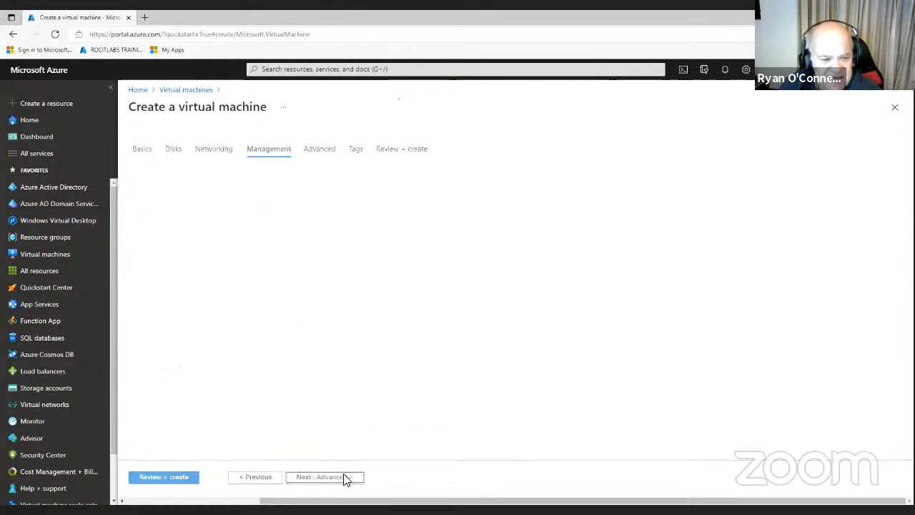
click(269, 308)
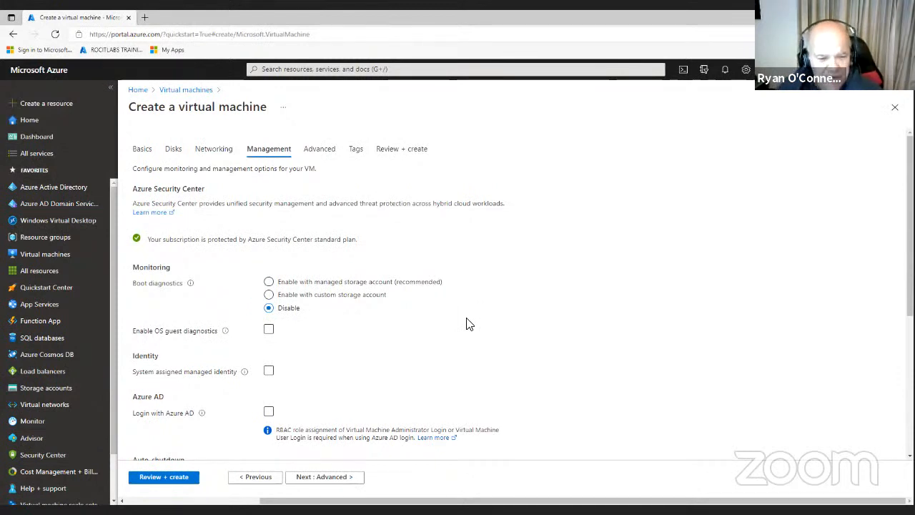
click(351, 477)
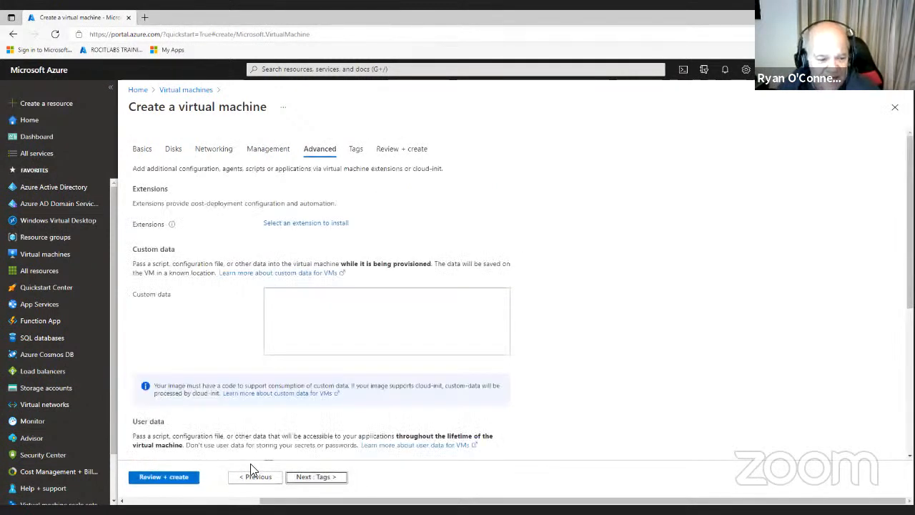
click(338, 478)
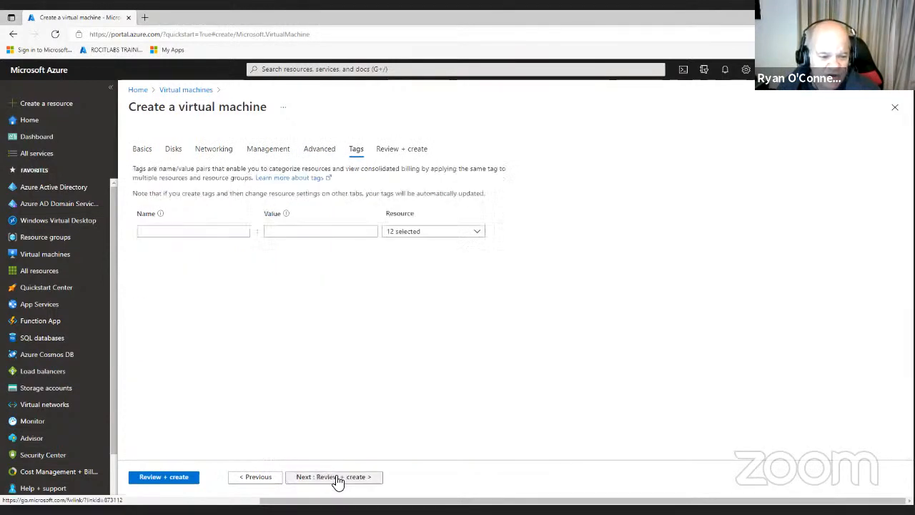
click(338, 478)
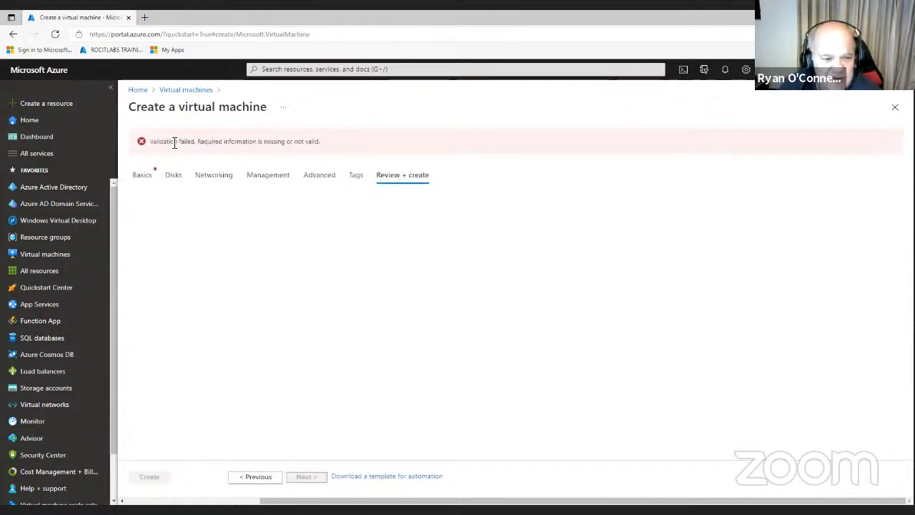
On Basics, keep Availability set redundancy and create a new availability set named ADAvailset
click(142, 177)
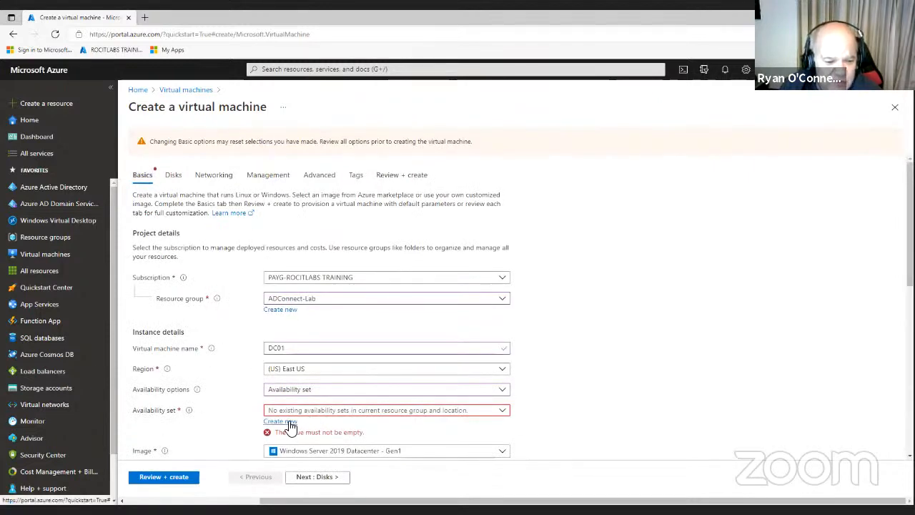
click(503, 410)
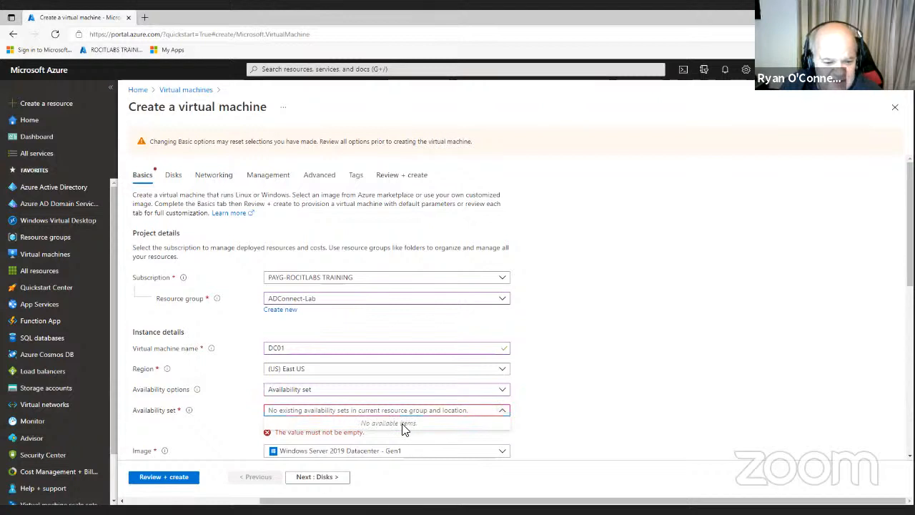
click(499, 392)
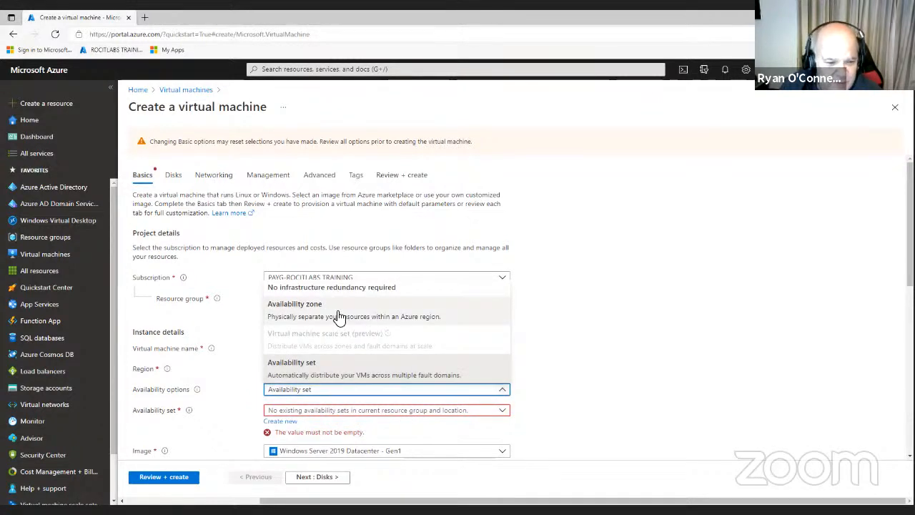
click(312, 367)
click(286, 423)
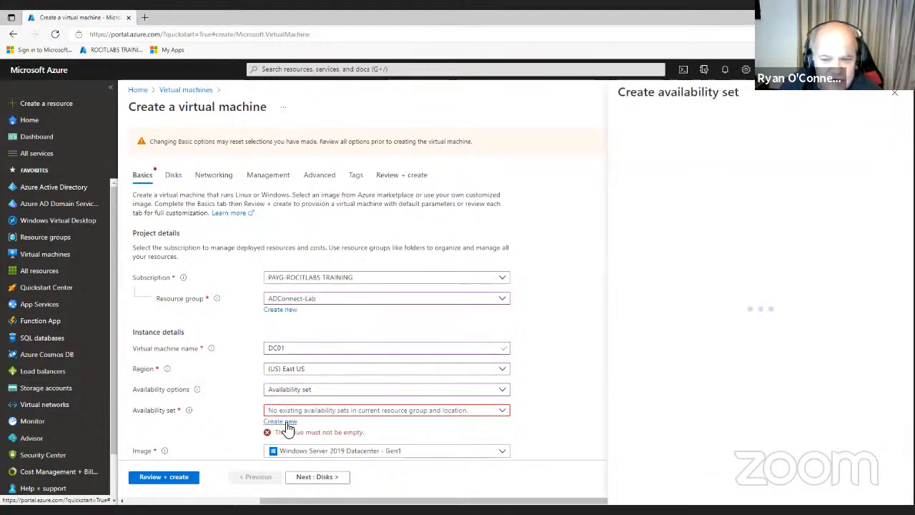
click(650, 160)
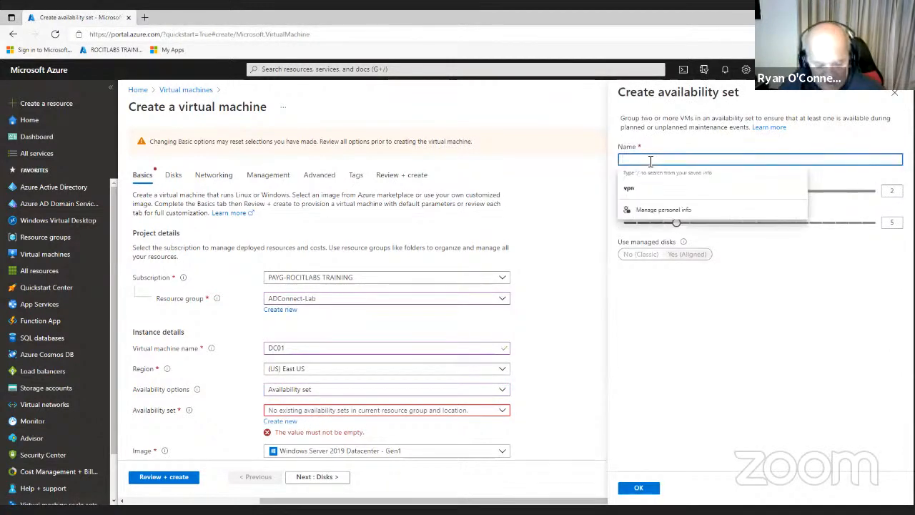
text(AD)
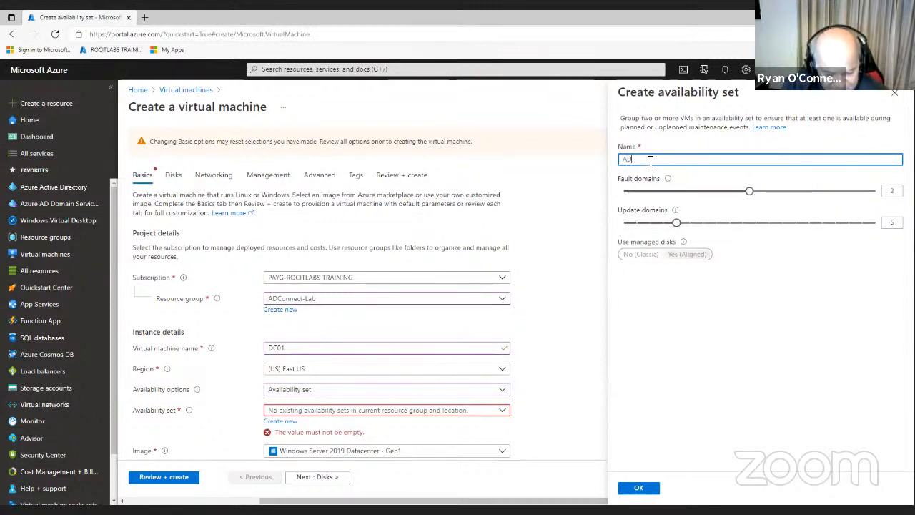
text(Av)
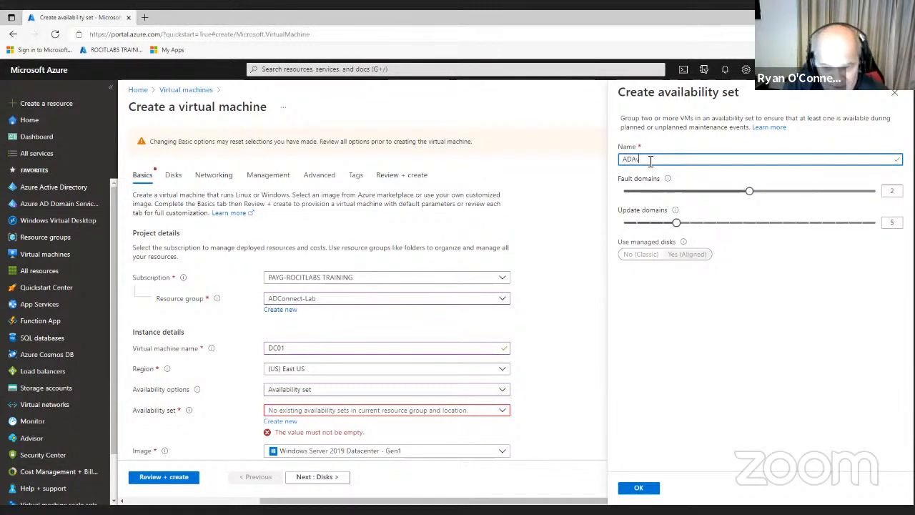
text(ail)
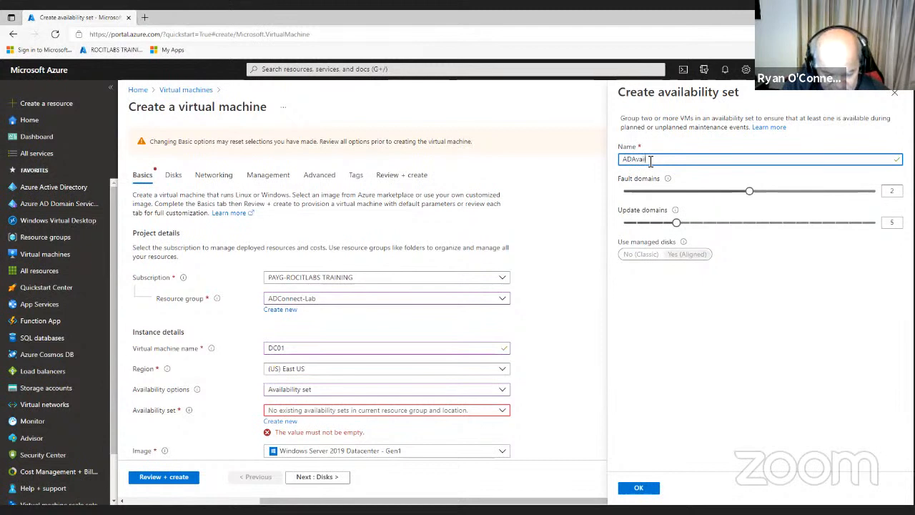
text(set)
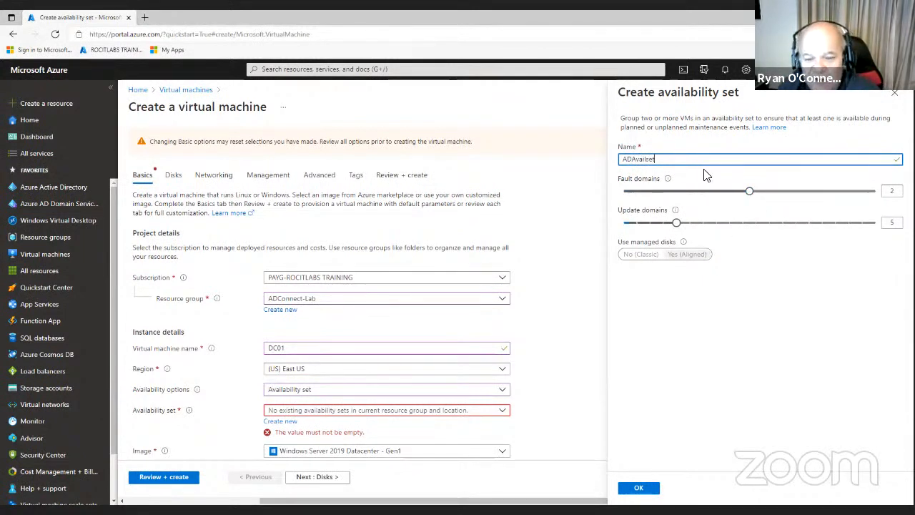
click(644, 494)
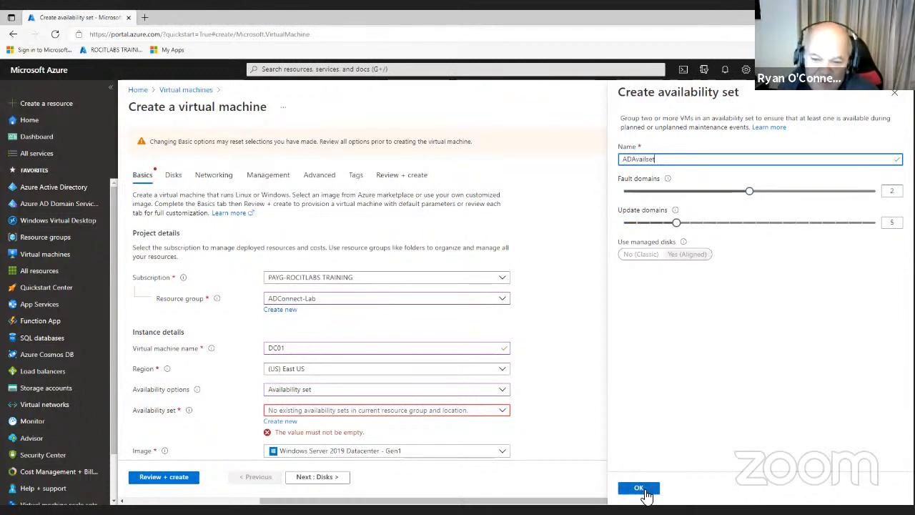
click(644, 492)
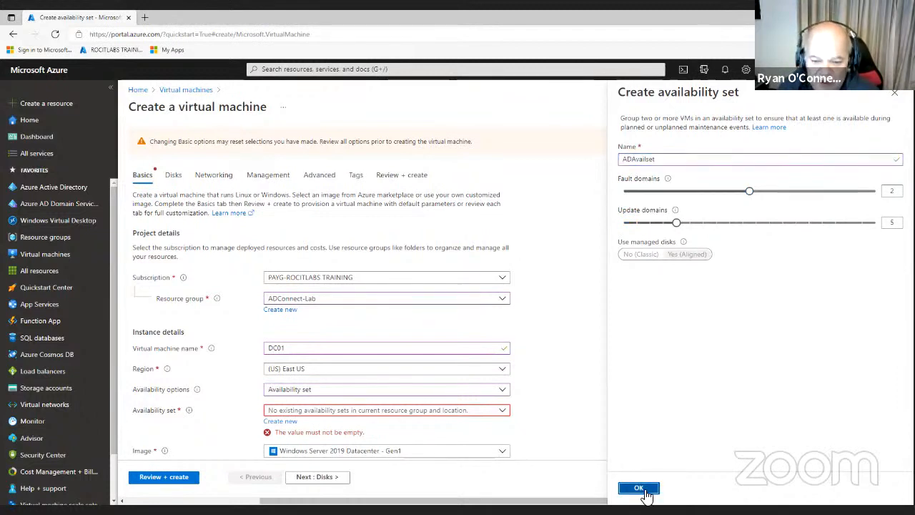
scroll(544, 381, down, 1)
scroll(544, 381, down, 5)
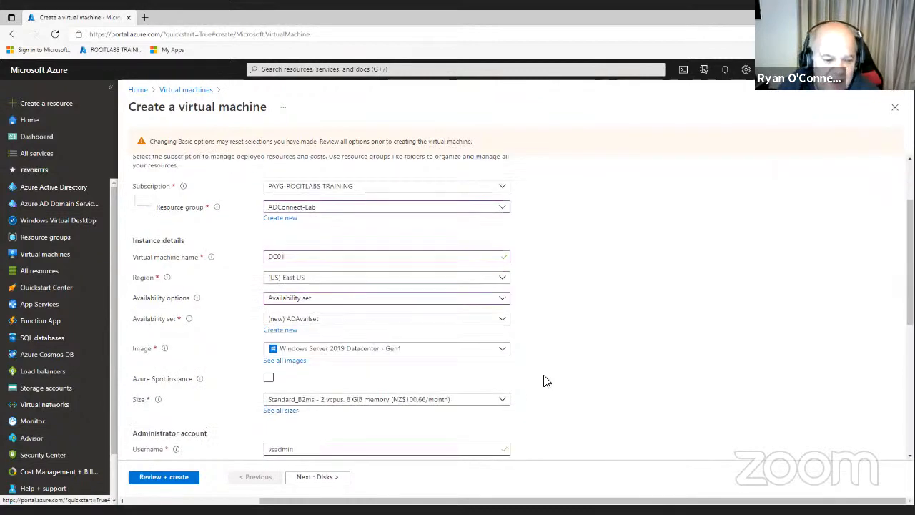
Revalidate the DC01 configuration on Review + create and submit the deployment
click(186, 478)
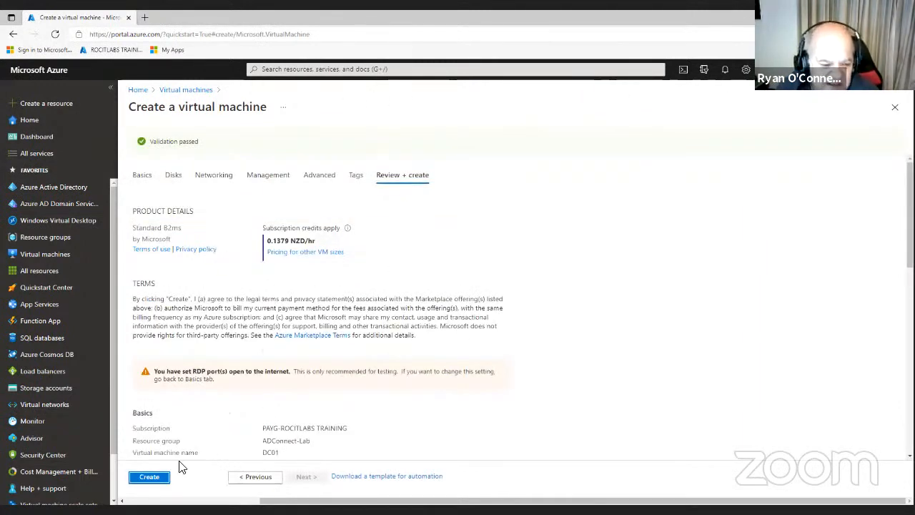
click(151, 468)
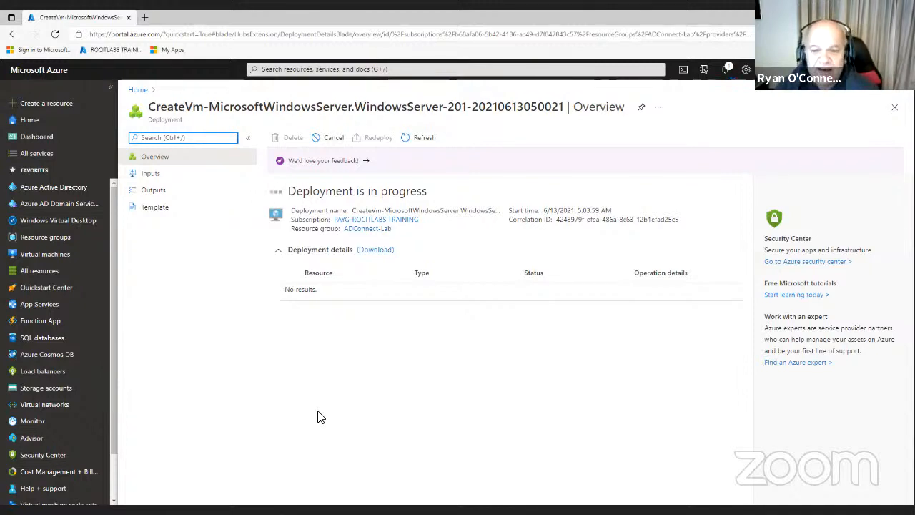
Dismiss the earlier deployment notification and wait until the DC01 deployment reports complete
click(726, 75)
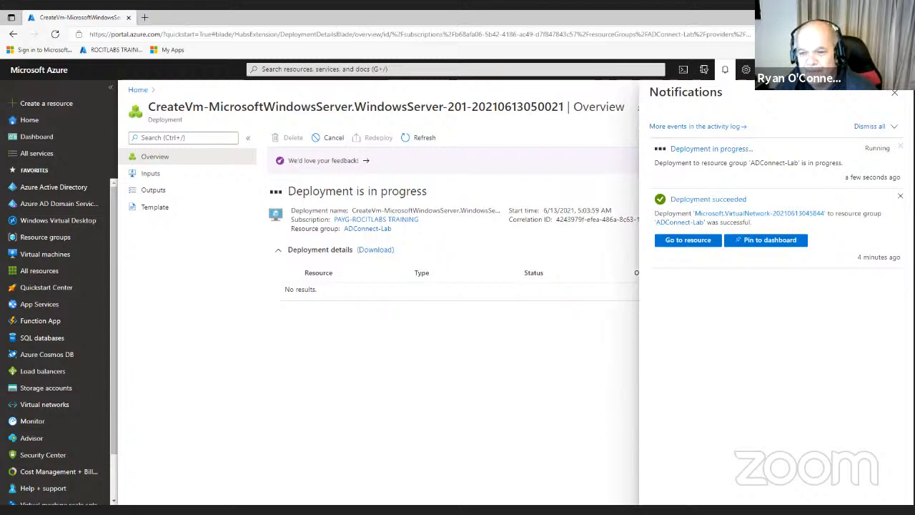
click(900, 195)
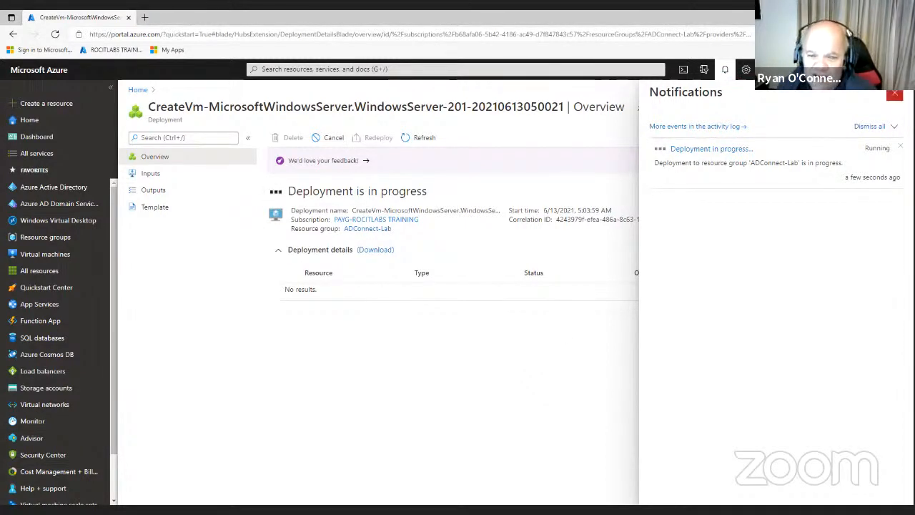
click(894, 93)
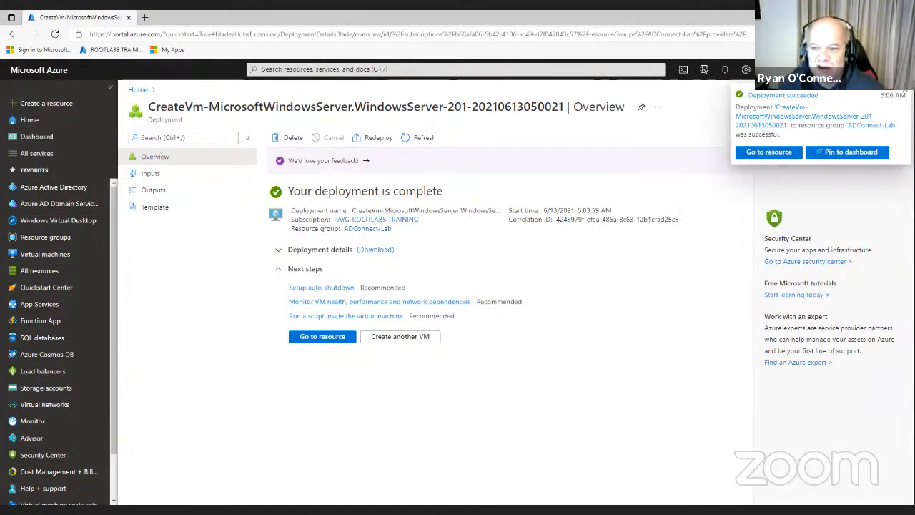
Confirm OnPrem-Network's DNS servers are still Default (Azure-provided)
click(323, 337)
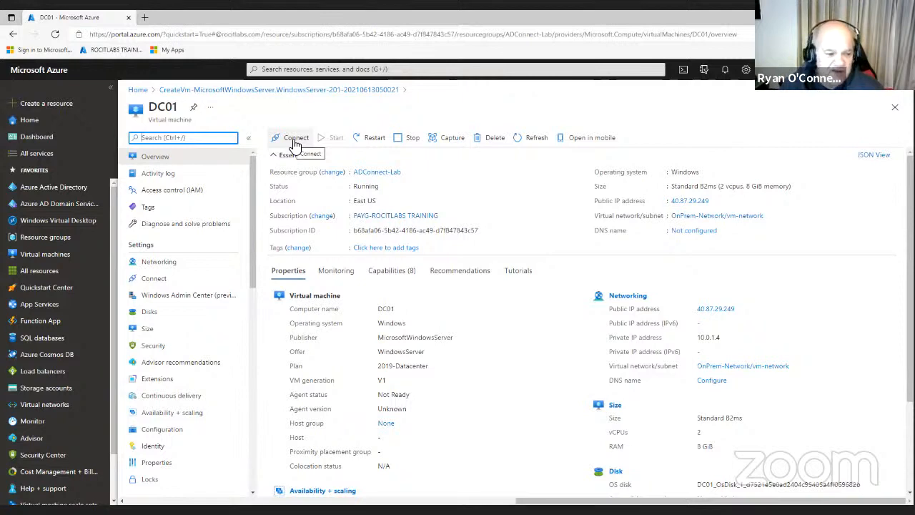
click(79, 403)
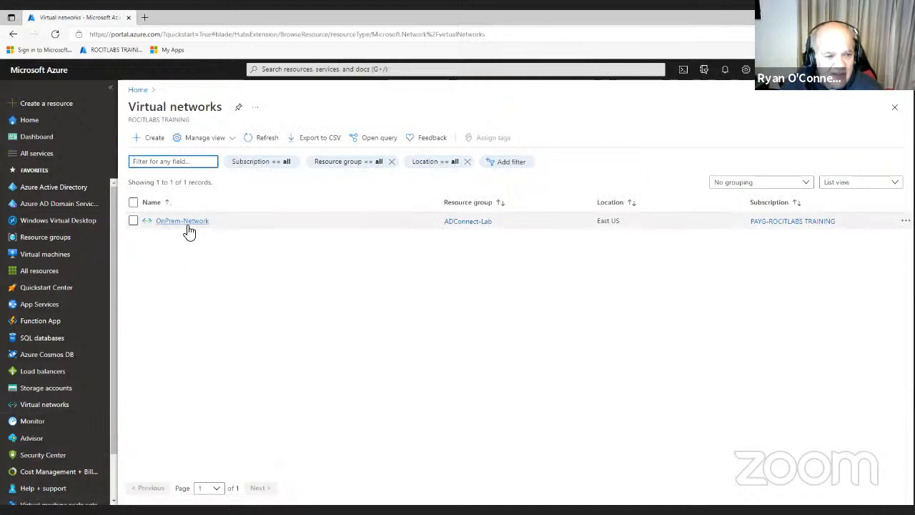
click(184, 221)
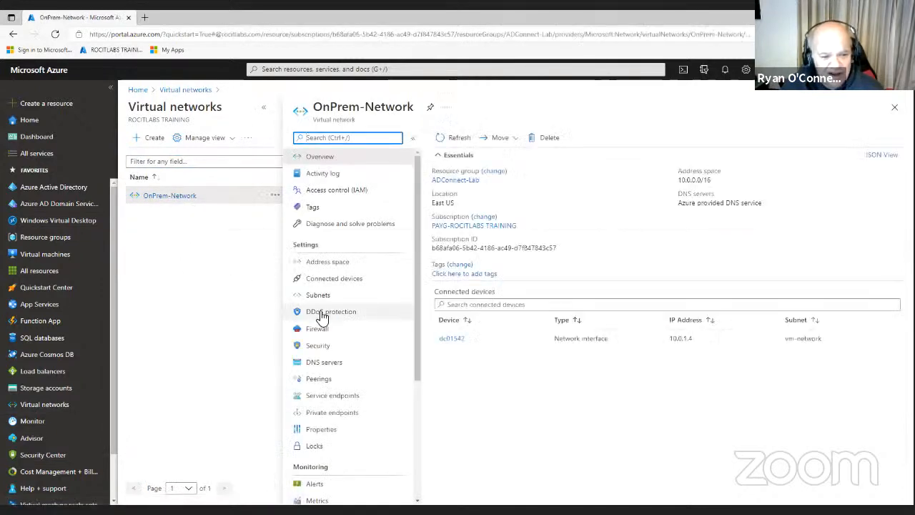
click(336, 363)
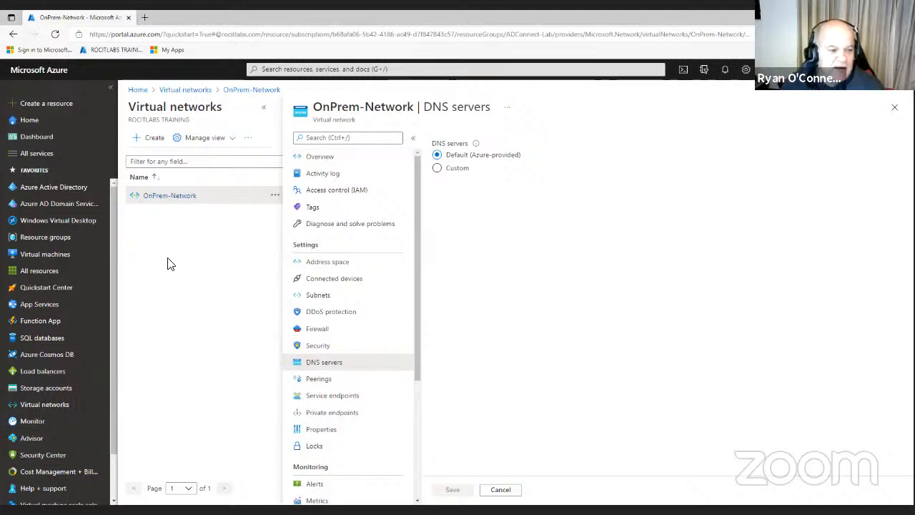
mouse_move(61, 259)
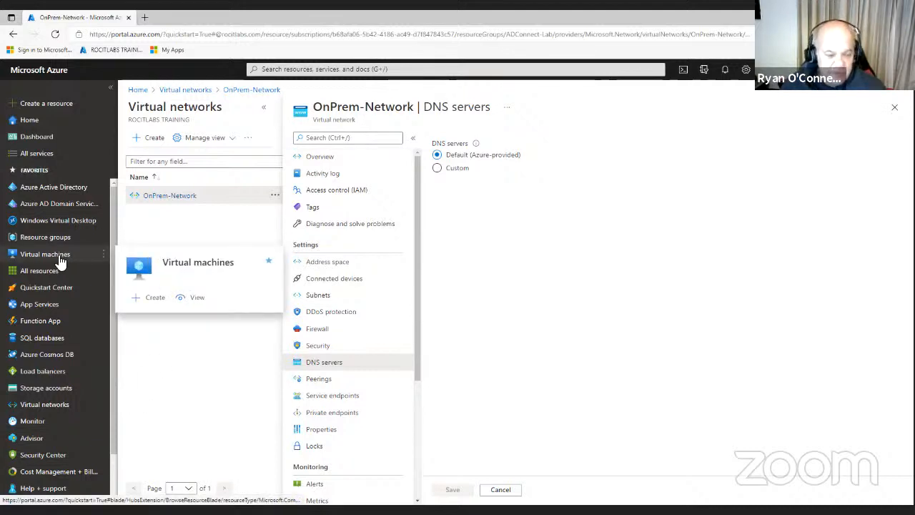
Download DC01's RDP file through Connect > RDP and open DC01.rdp from the browser downloads
click(61, 259)
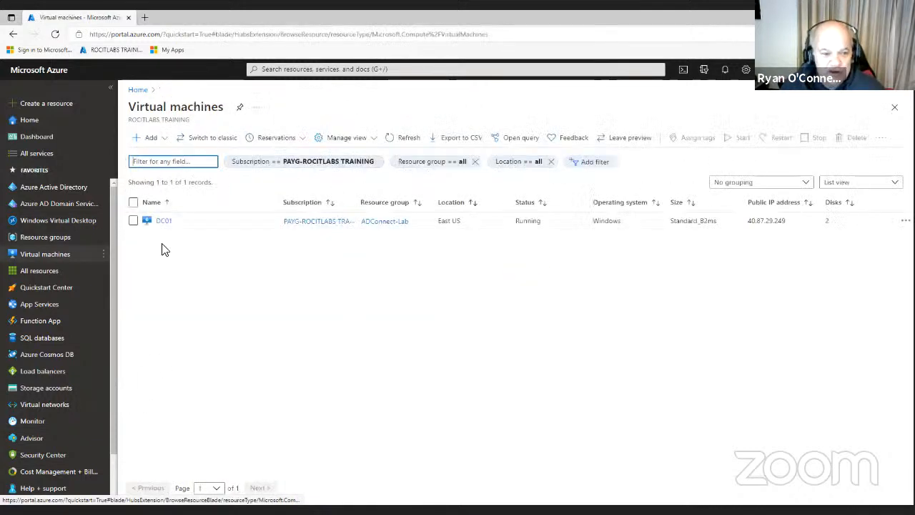
click(164, 221)
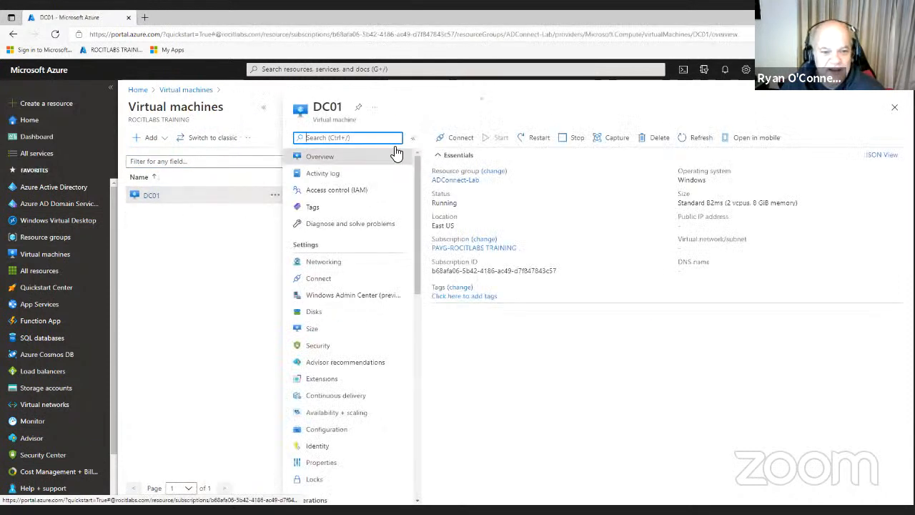
click(440, 138)
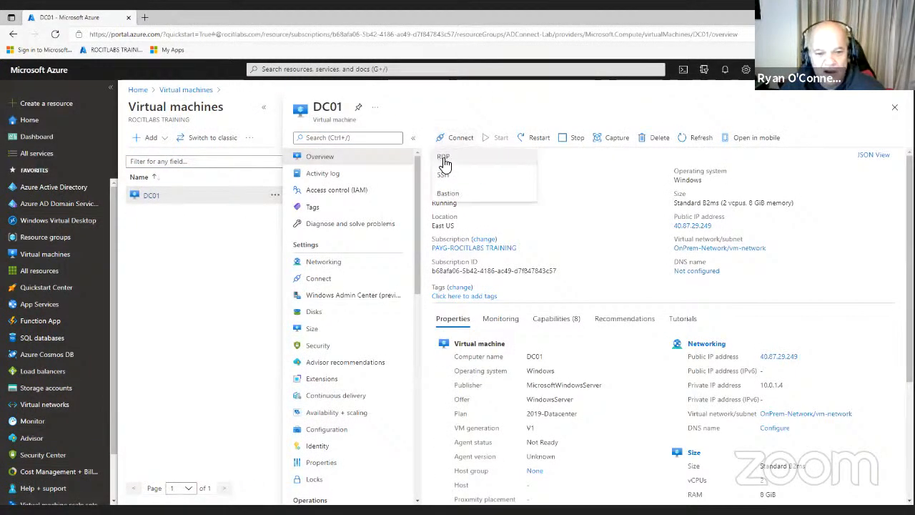
click(443, 158)
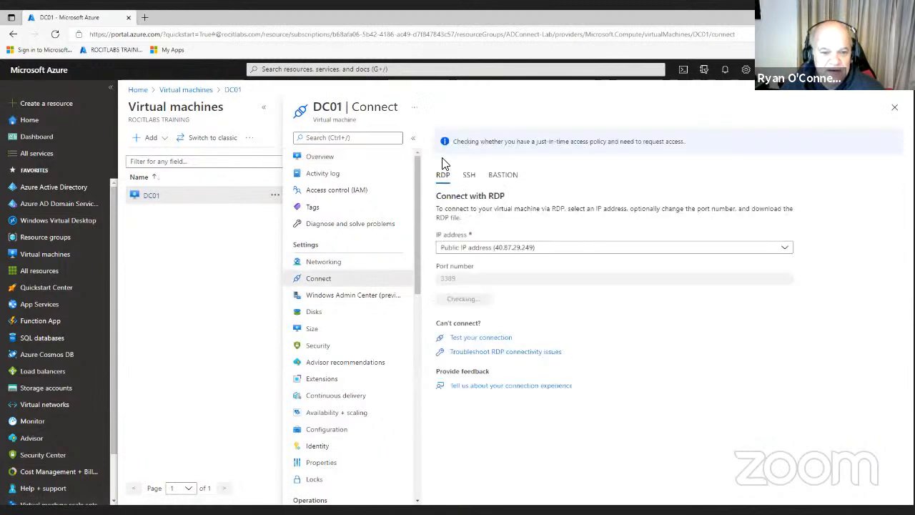
click(457, 301)
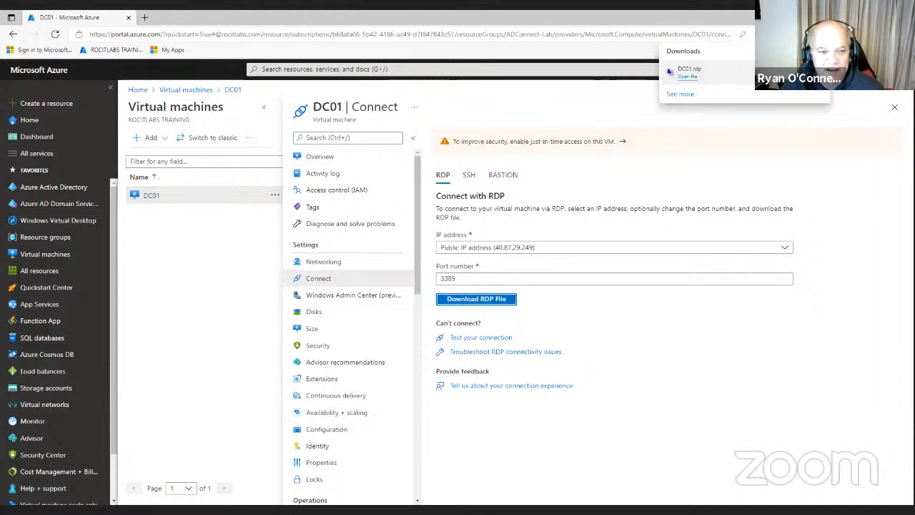
click(688, 76)
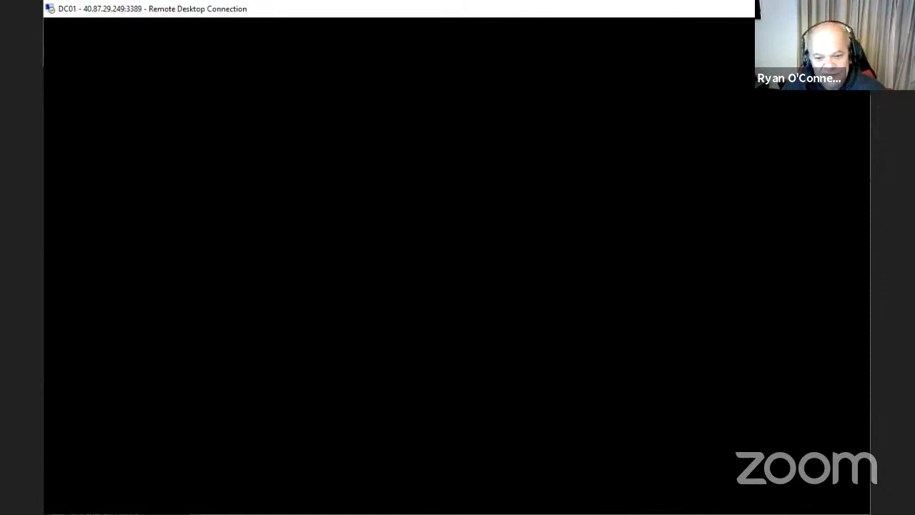
Maximize the DC01 session, allow network discovery, and permanently dismiss the Windows Admin Center tip
click(825, 9)
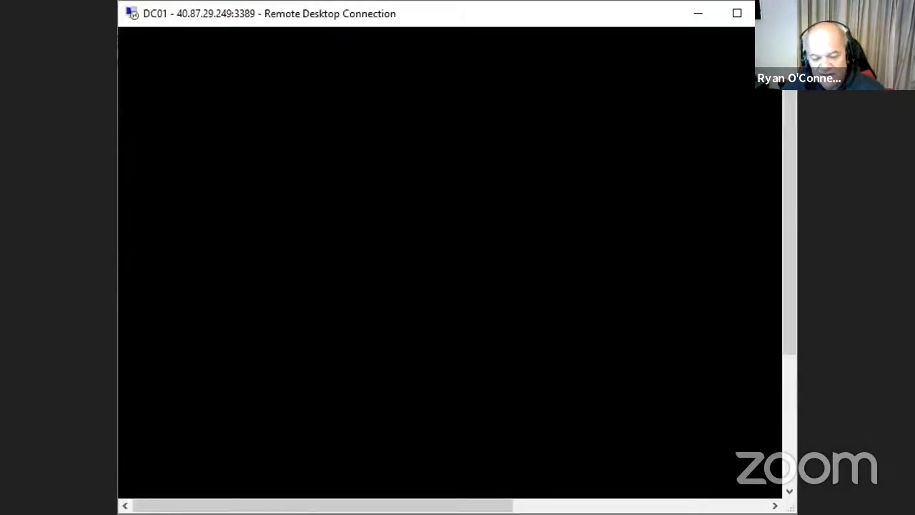
click(737, 13)
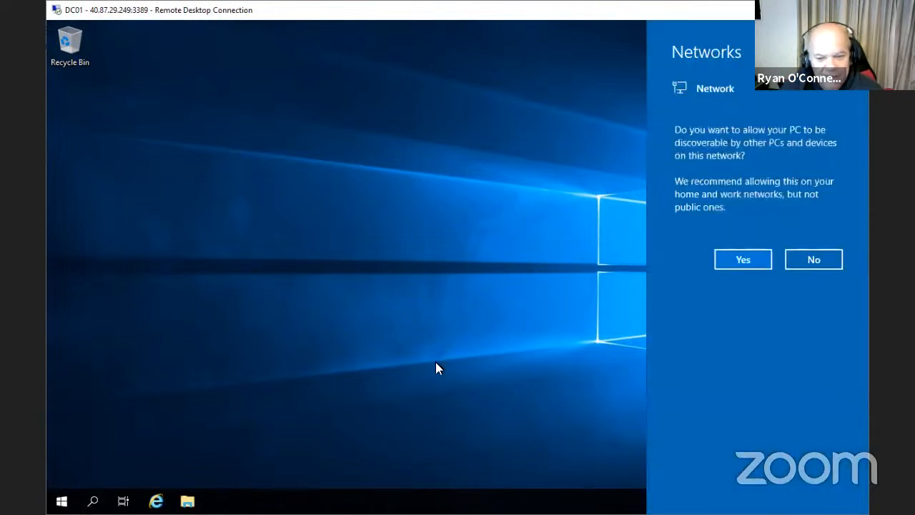
click(746, 259)
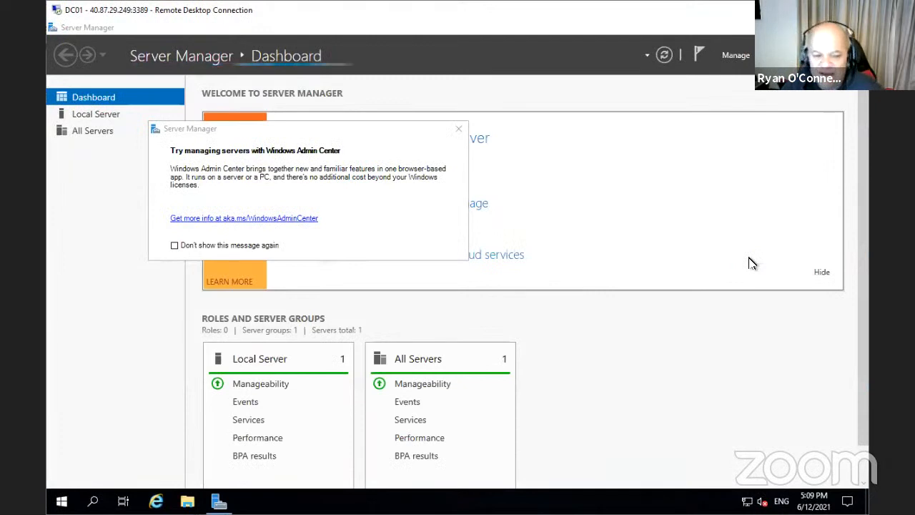
click(175, 246)
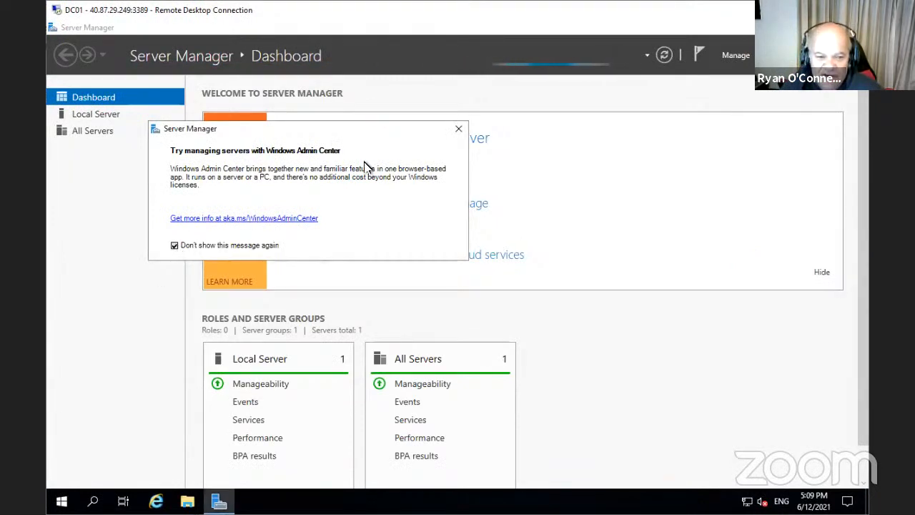
click(458, 129)
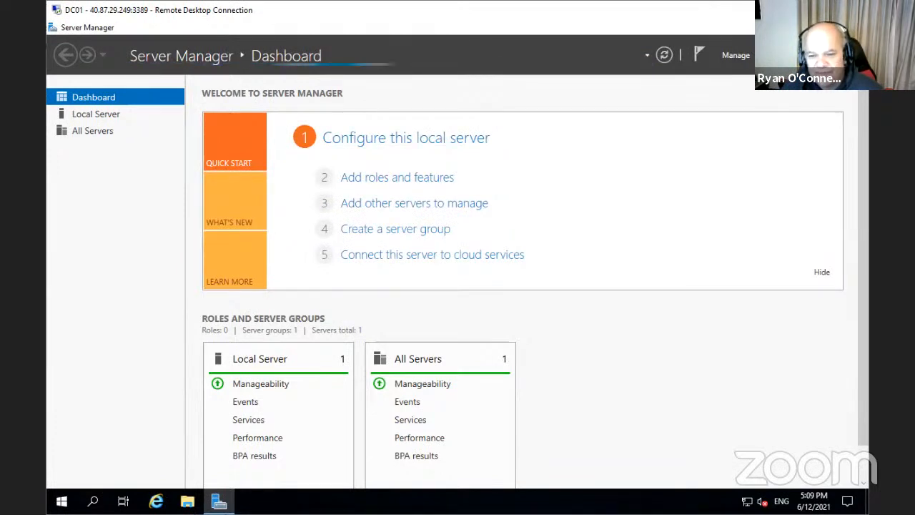
click(769, 55)
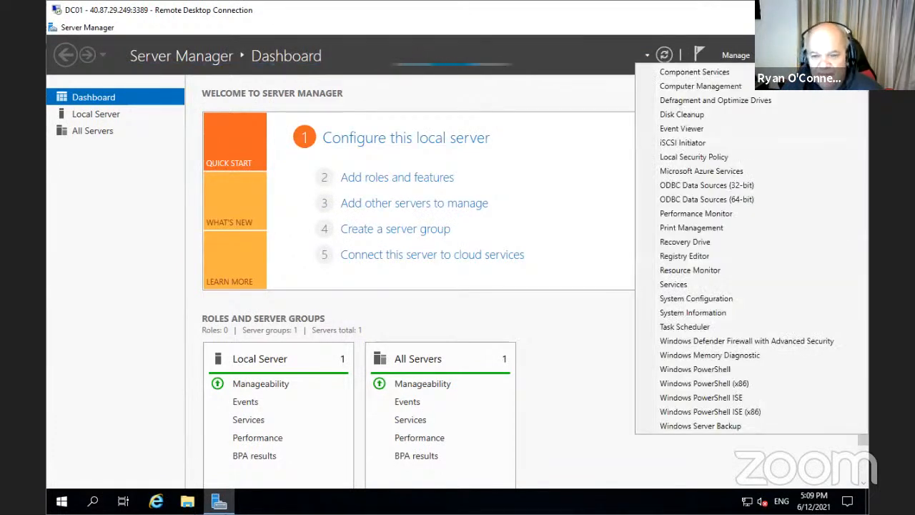
Open Disk Management in Computer Management and initialize Disk 2 with MBR partitioning
click(722, 86)
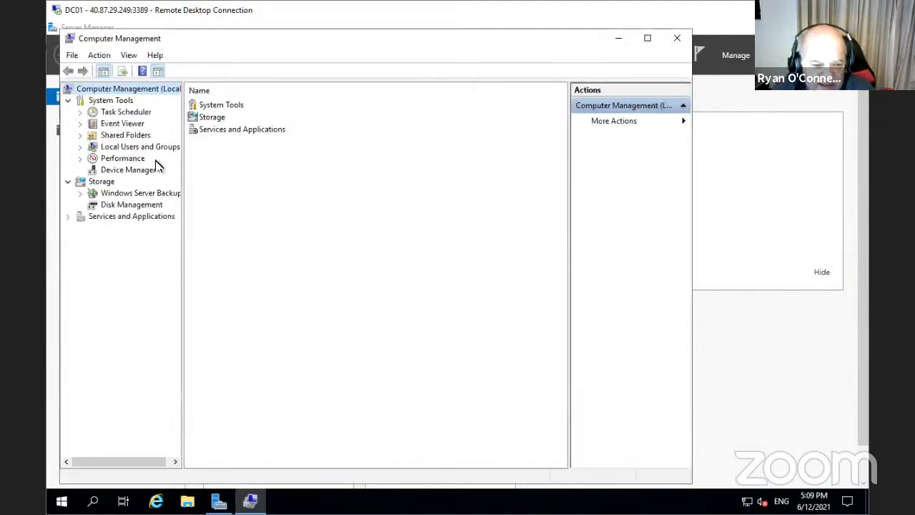
drag(190, 159, 227, 159)
click(110, 206)
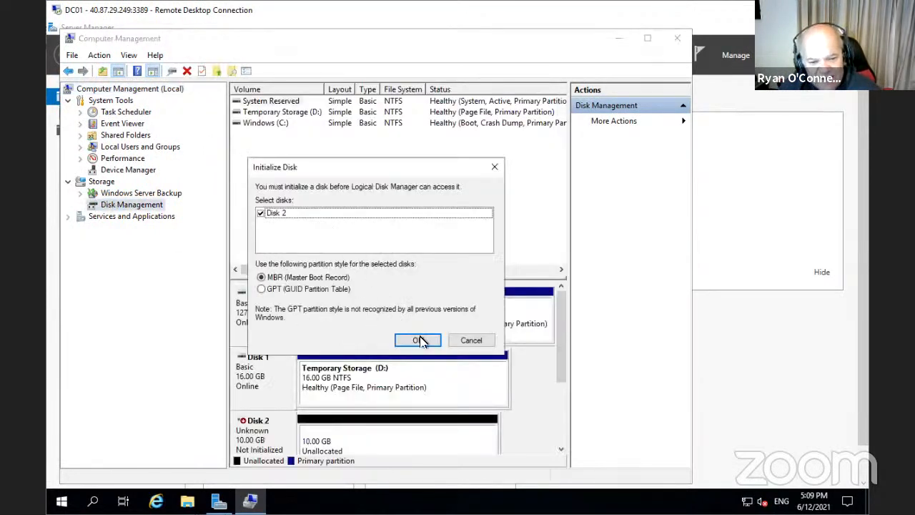
click(419, 341)
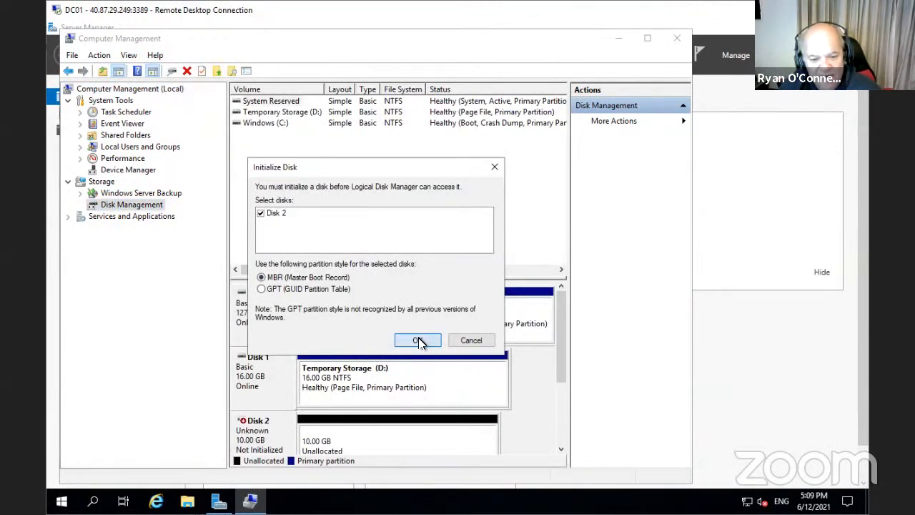
Create a full 10237 MB NTFS simple volume F: on Disk 2, then close Computer Management
right_click(432, 435)
click(476, 326)
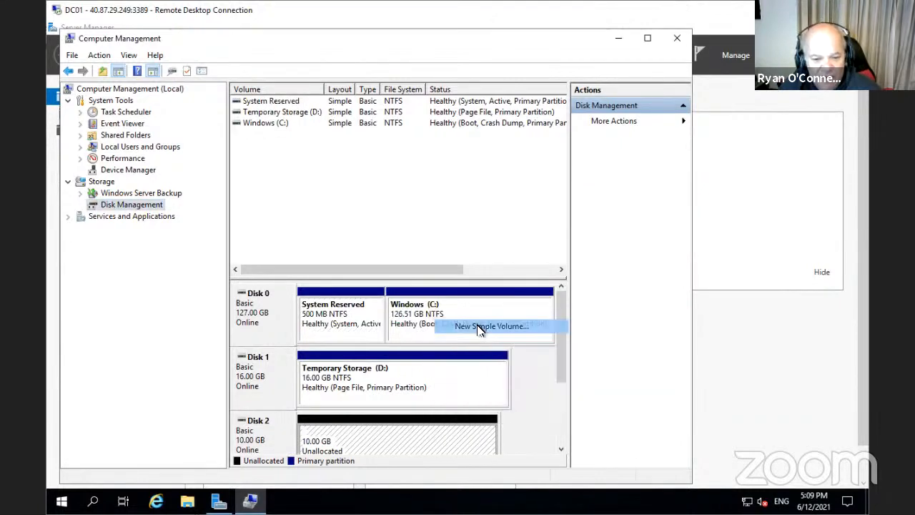
click(479, 330)
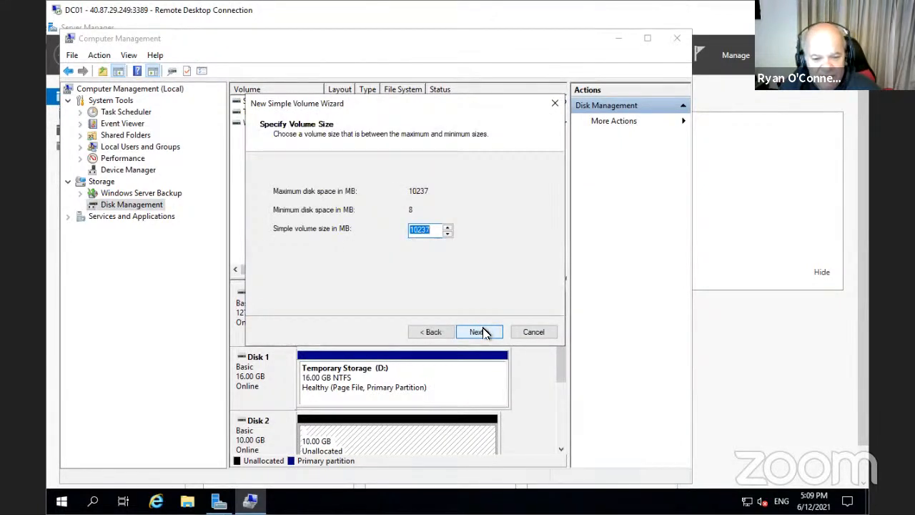
click(483, 331)
click(484, 332)
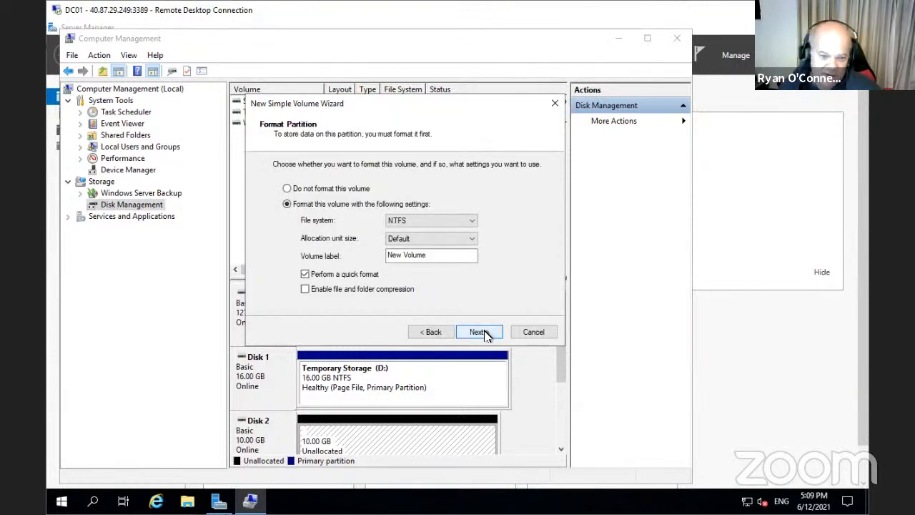
click(484, 332)
click(477, 332)
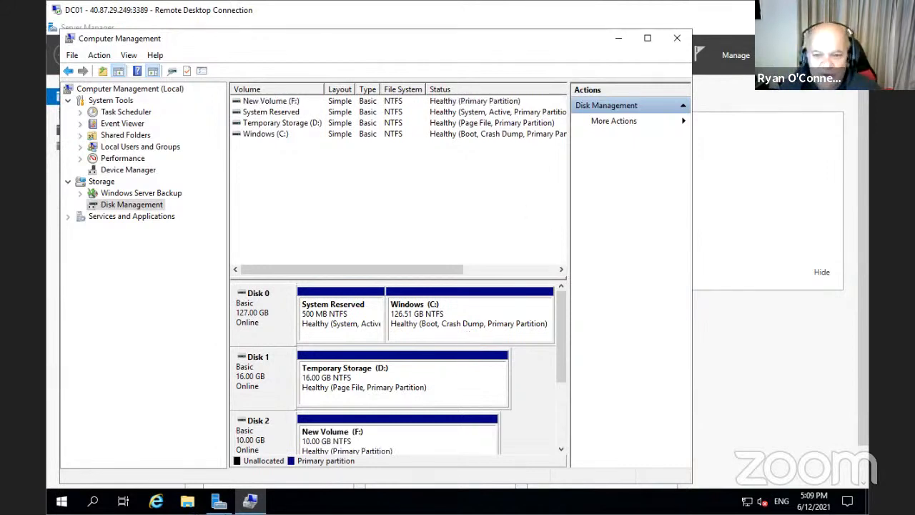
click(677, 38)
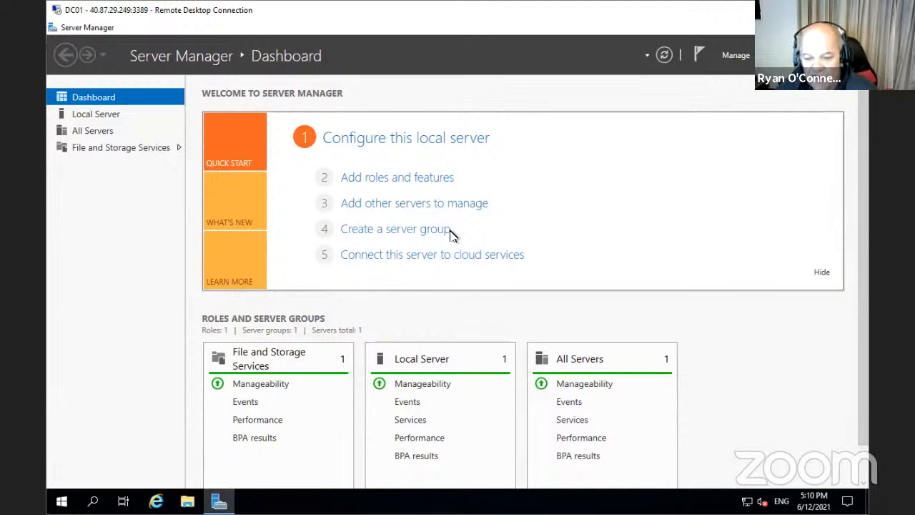
On DC01's Local Server page, set IE Enhanced Security Configuration to Off for Administrators and Users
click(111, 121)
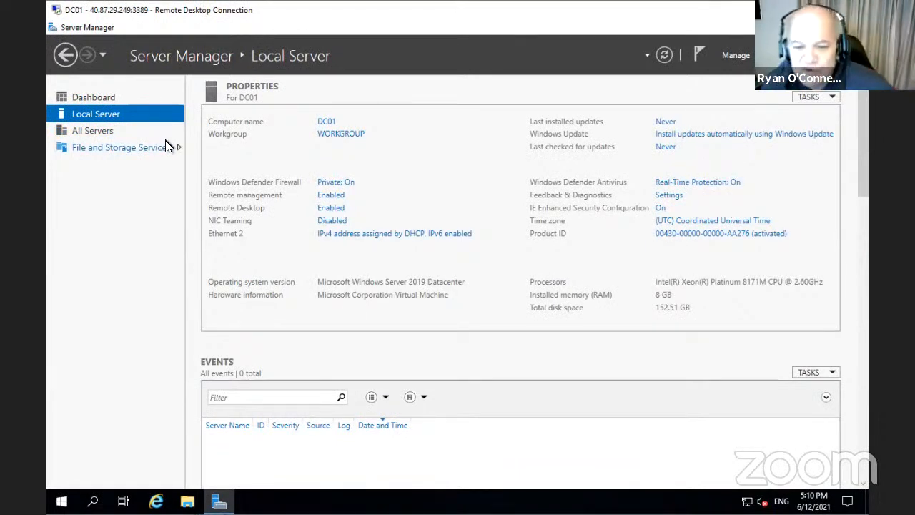
click(660, 208)
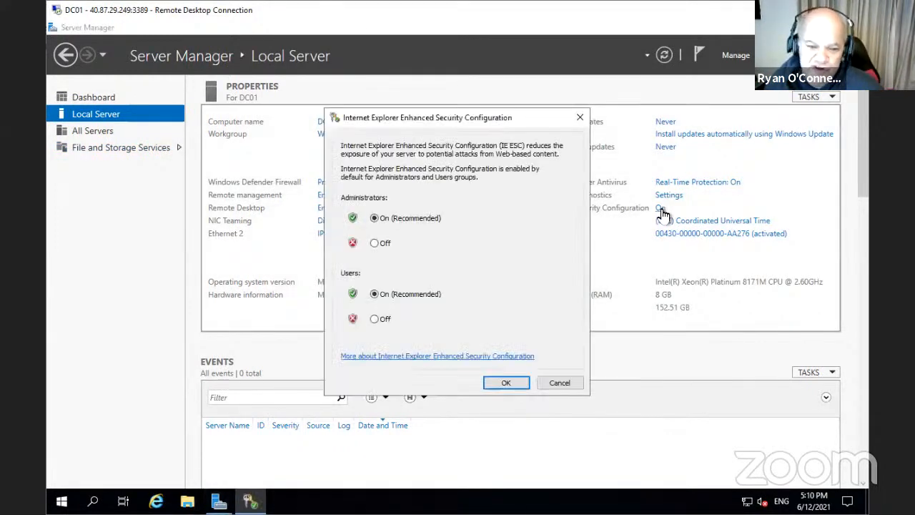
click(375, 244)
click(375, 319)
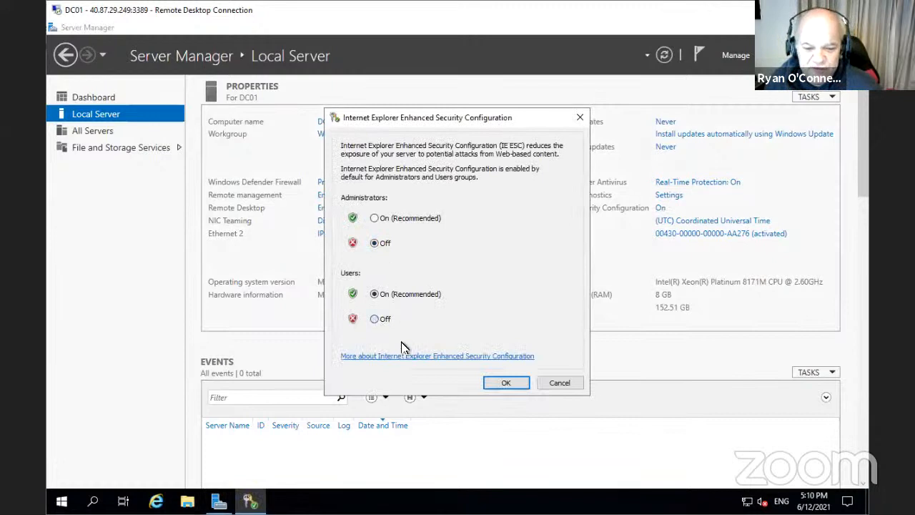
click(505, 384)
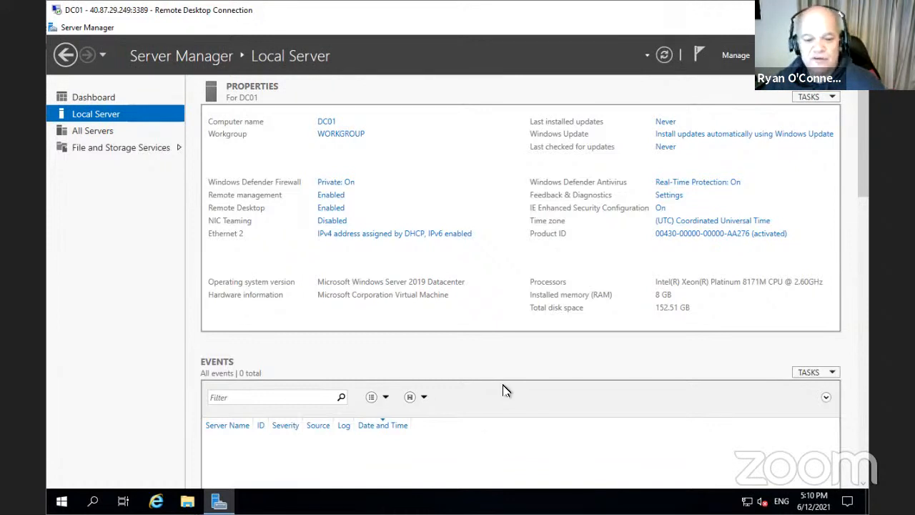
Turn off the Windows Defender Firewall for the domain network
click(349, 185)
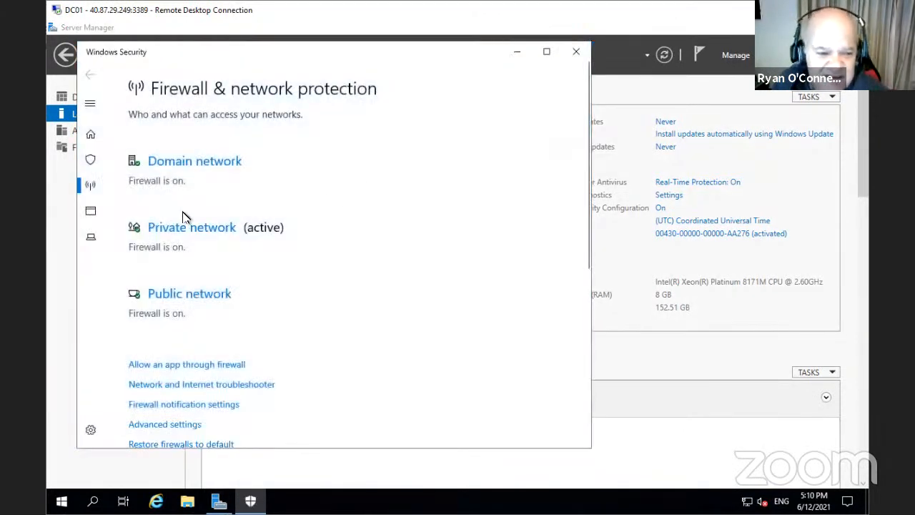
click(192, 164)
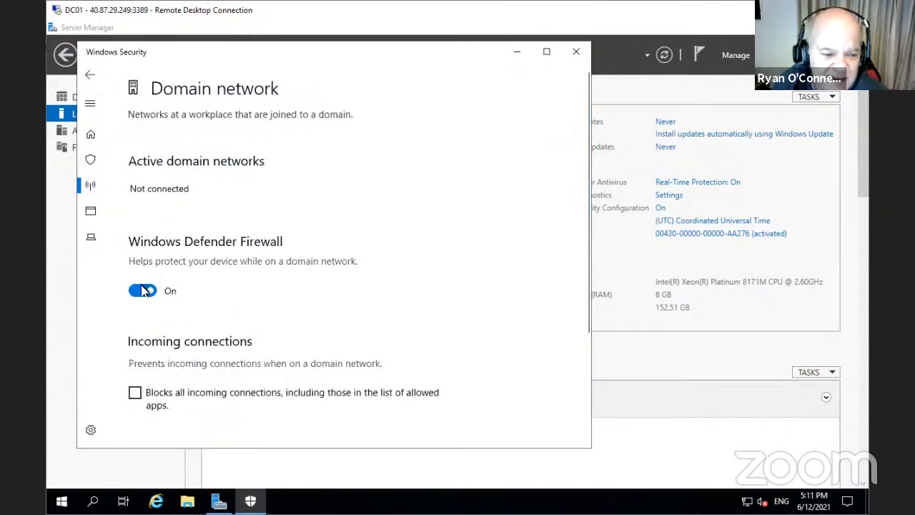
click(143, 290)
click(91, 76)
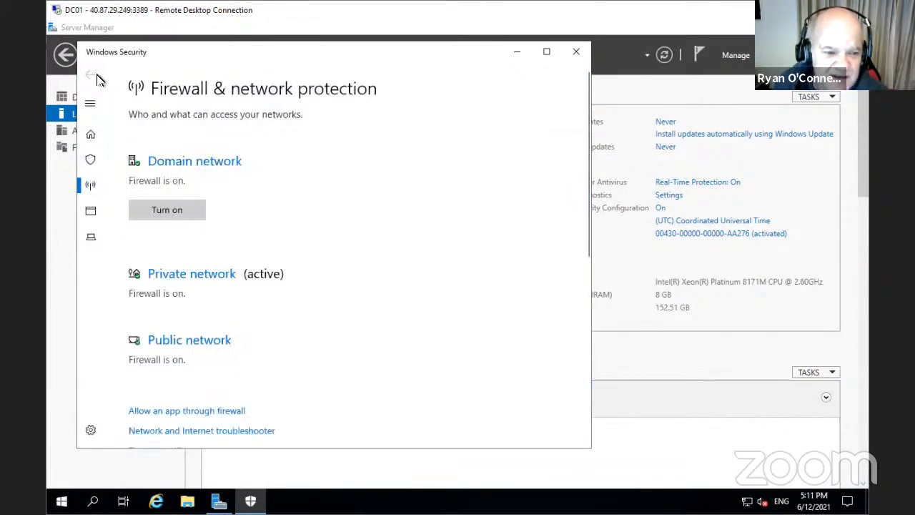
Turn off the private network firewall, close Windows Security, and refresh Server Manager's properties
click(182, 277)
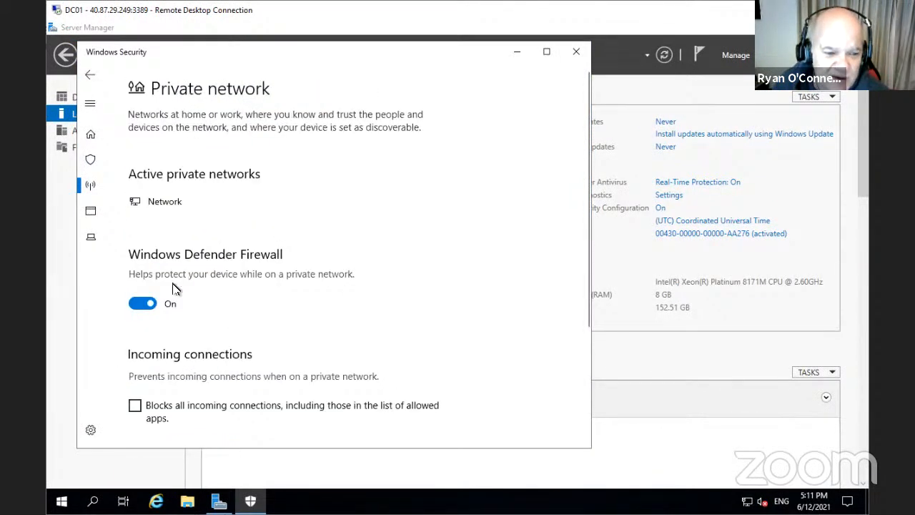
click(141, 306)
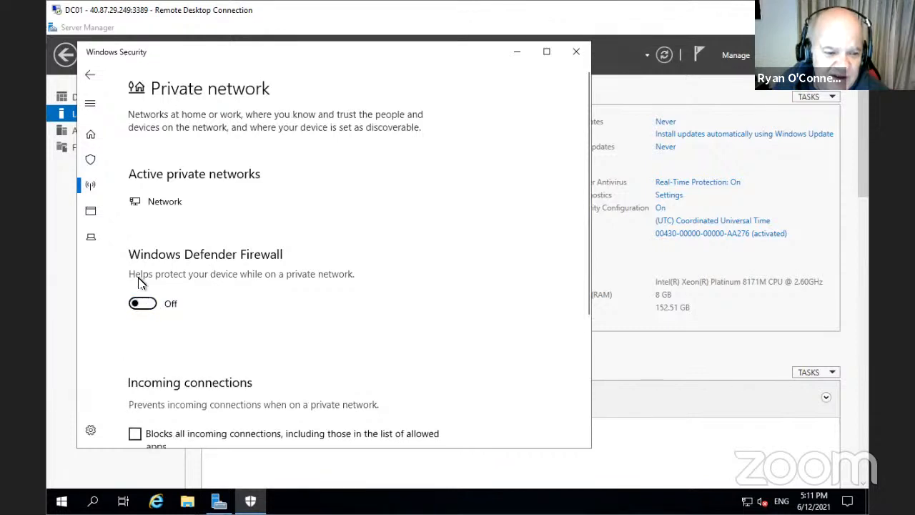
click(90, 75)
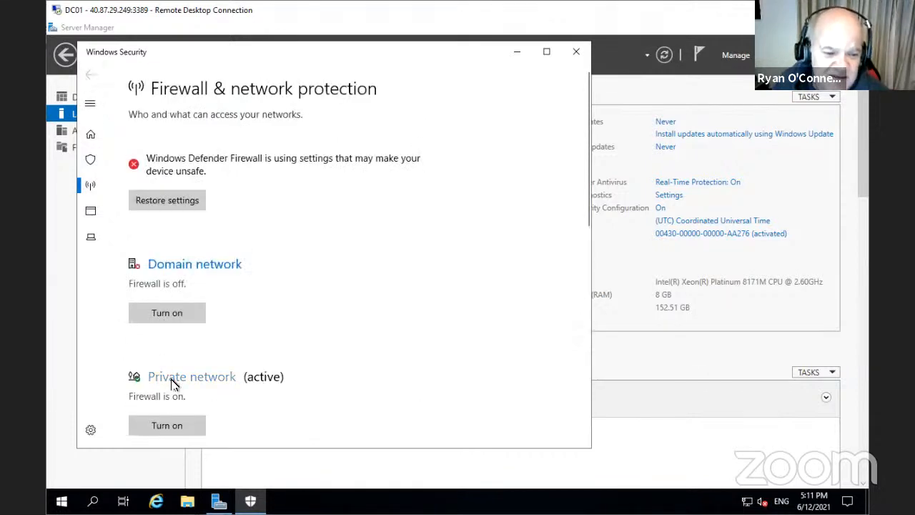
click(175, 378)
click(141, 319)
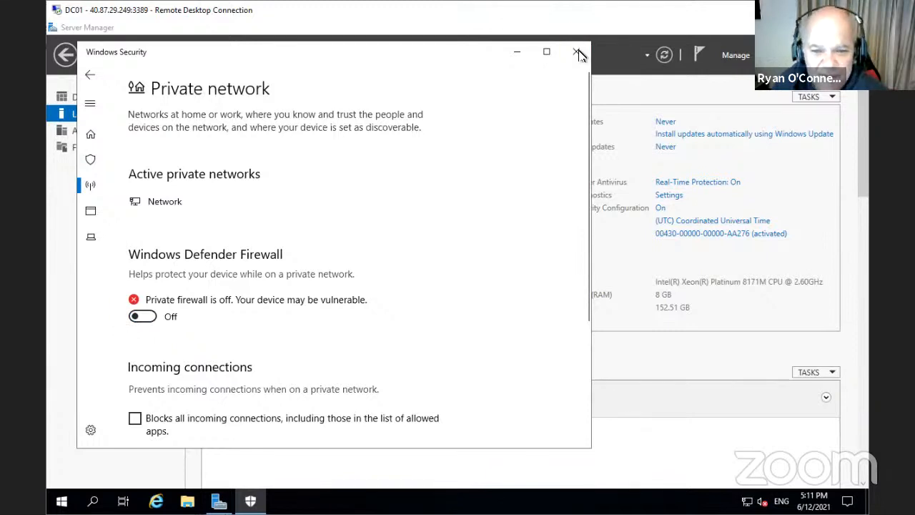
click(577, 53)
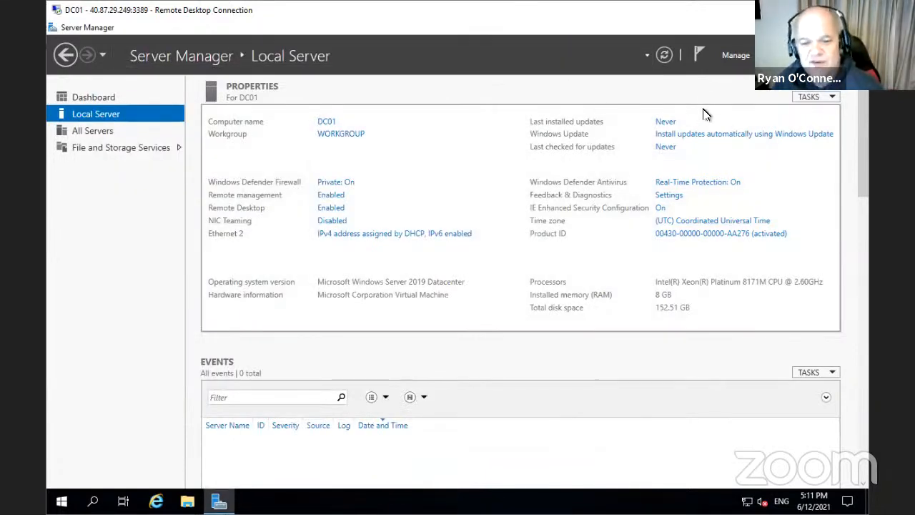
click(665, 55)
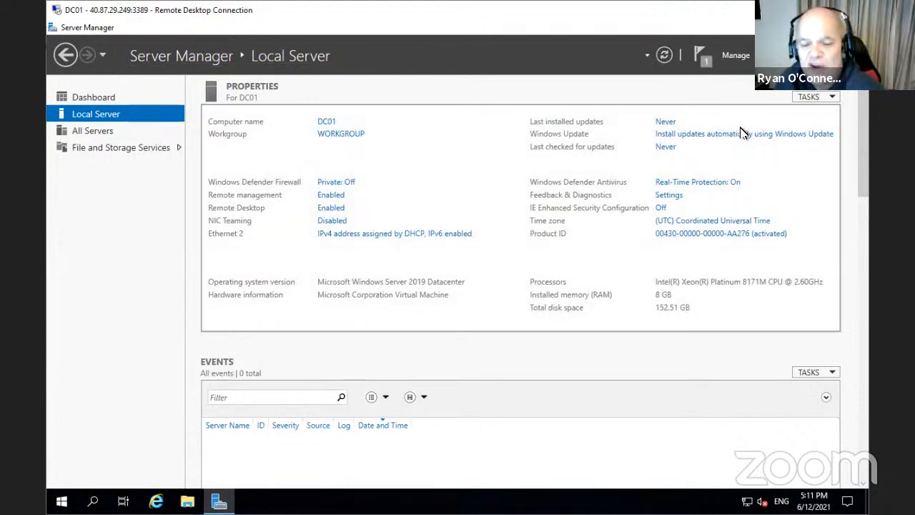
Start the Add Roles and Features Wizard with role-based installation targeting DC01
click(738, 55)
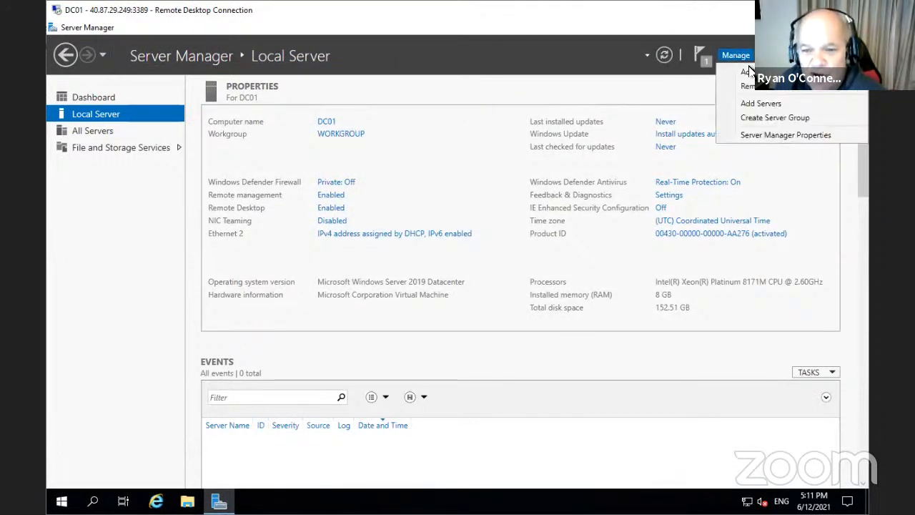
click(748, 72)
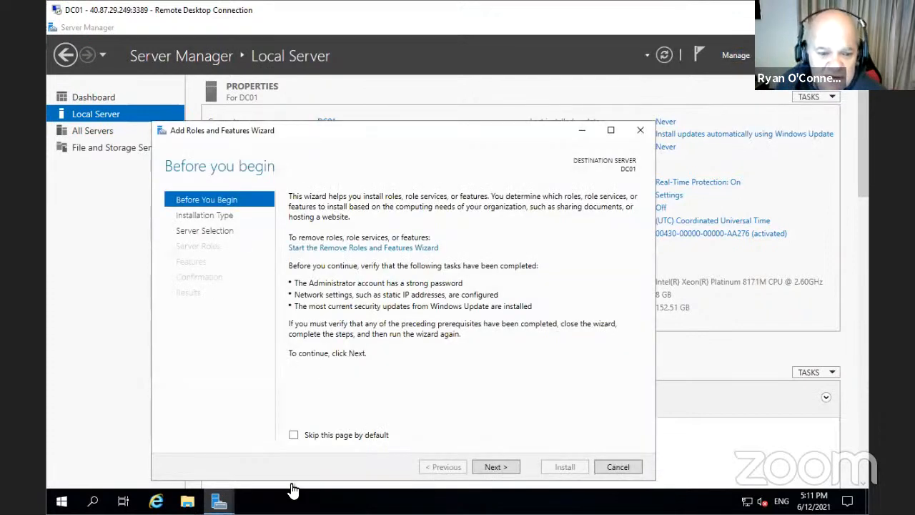
click(500, 470)
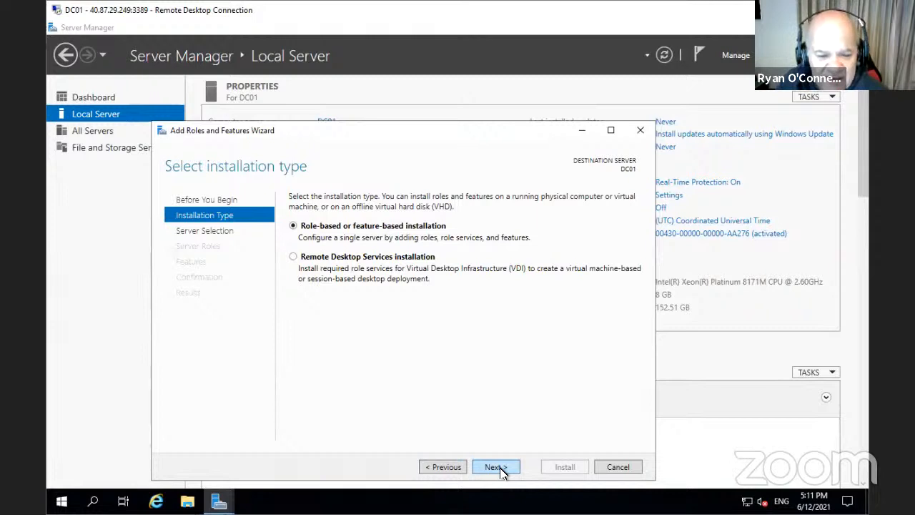
click(499, 469)
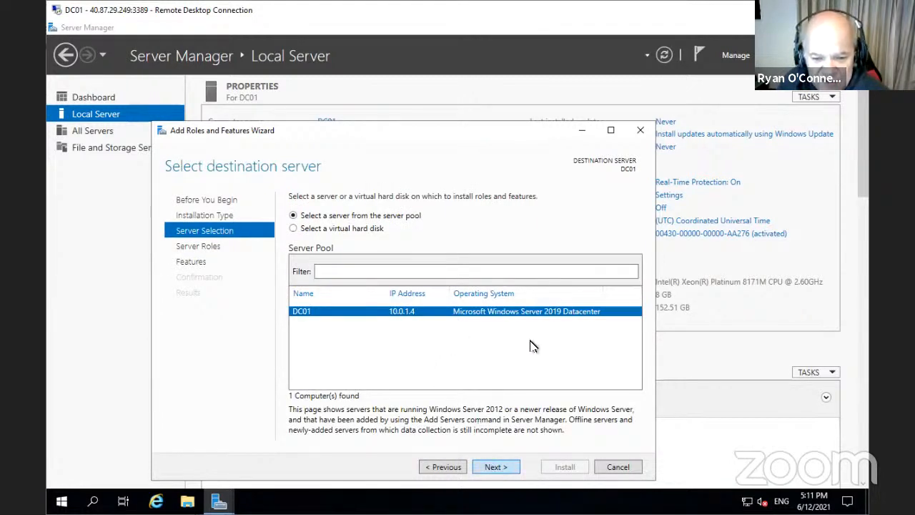
click(498, 468)
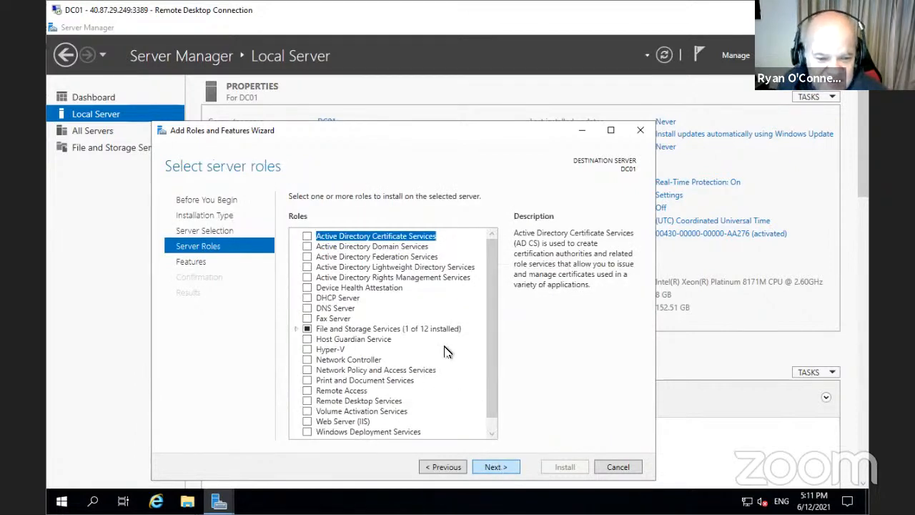
Select Active Directory Domain Services with its required features and allow automatic restarts
click(308, 247)
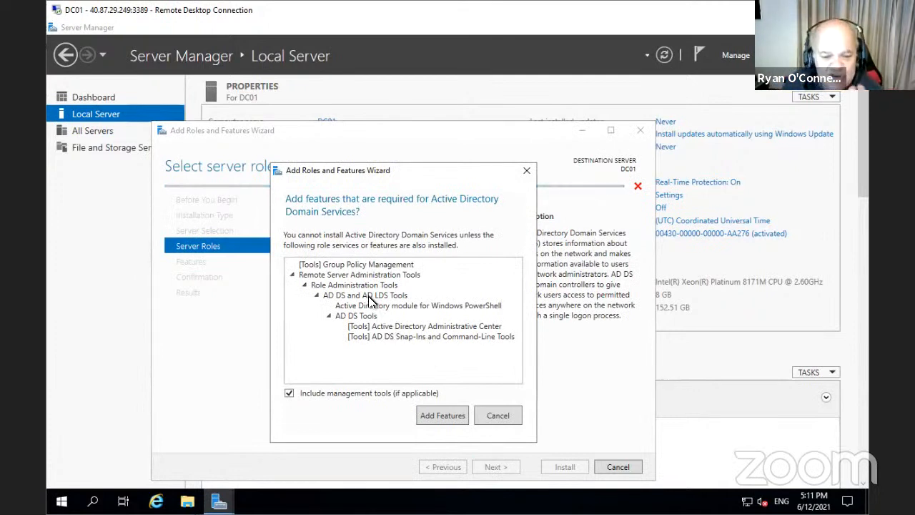
click(444, 420)
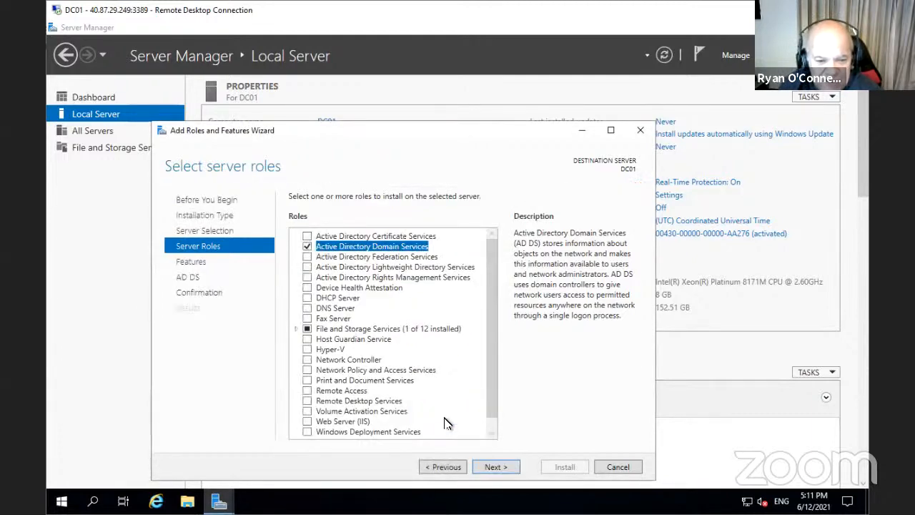
click(496, 467)
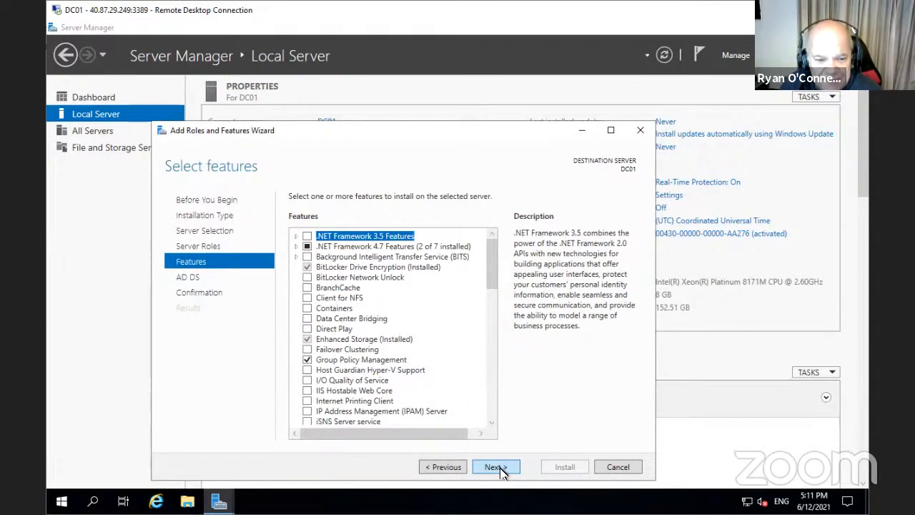
click(496, 467)
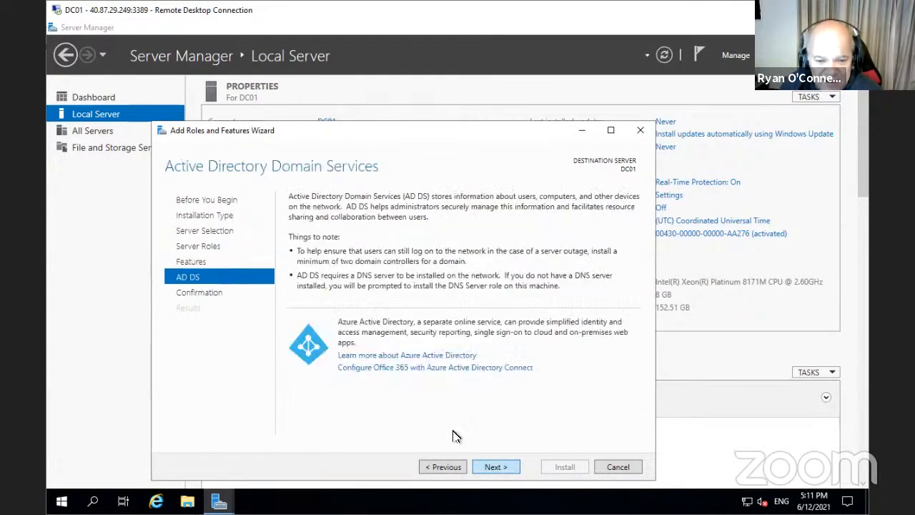
click(496, 466)
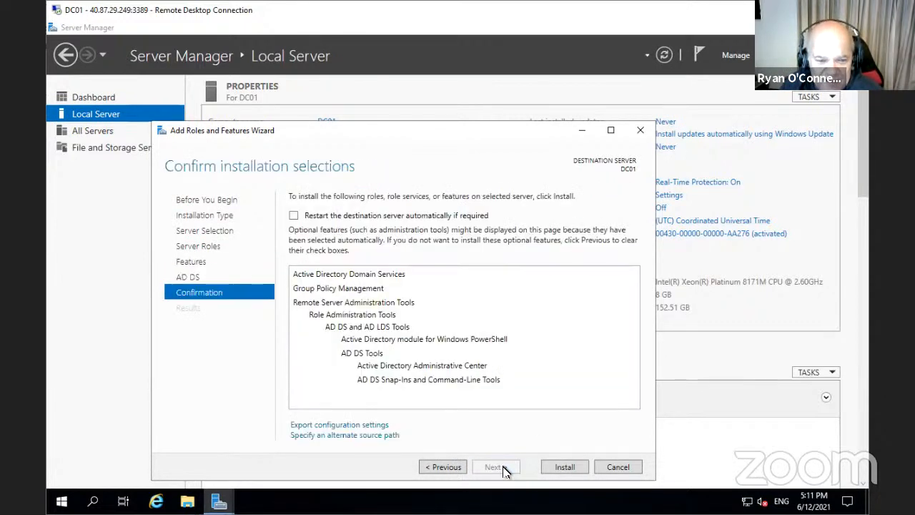
click(294, 215)
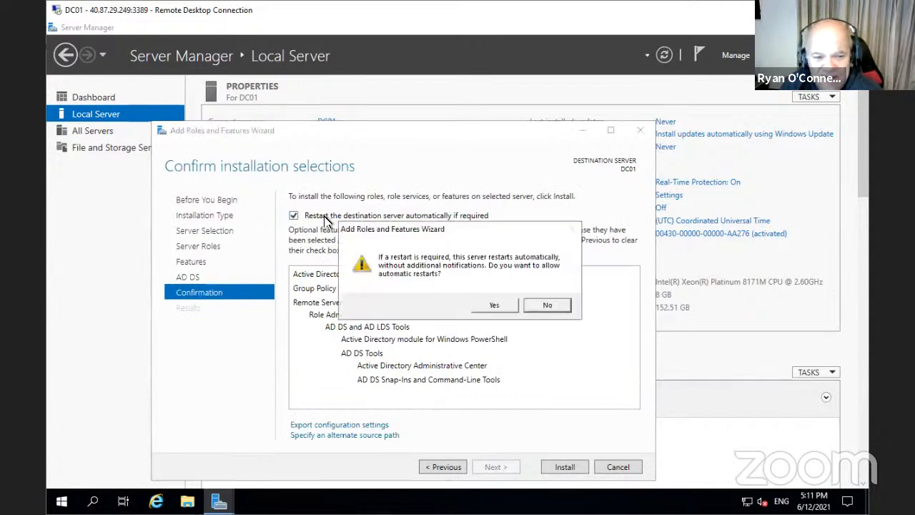
click(492, 305)
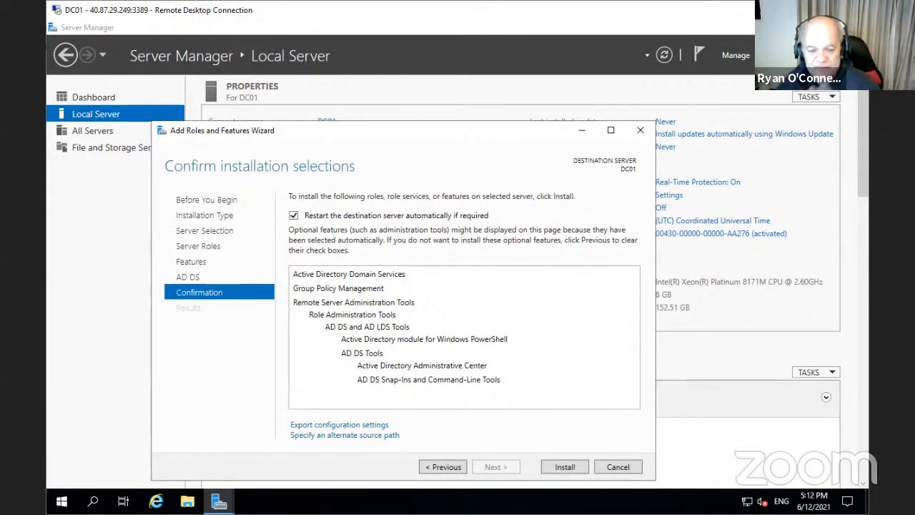
Install Active Directory Domain Services on DC01 and wait until it succeeds
click(564, 467)
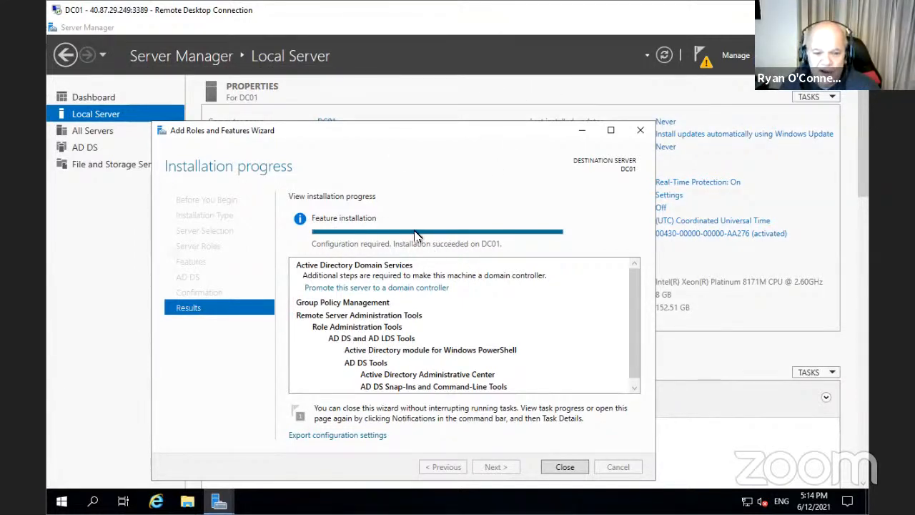
Begin promotion by adding a new forest with root domain myazureguru.com
click(410, 289)
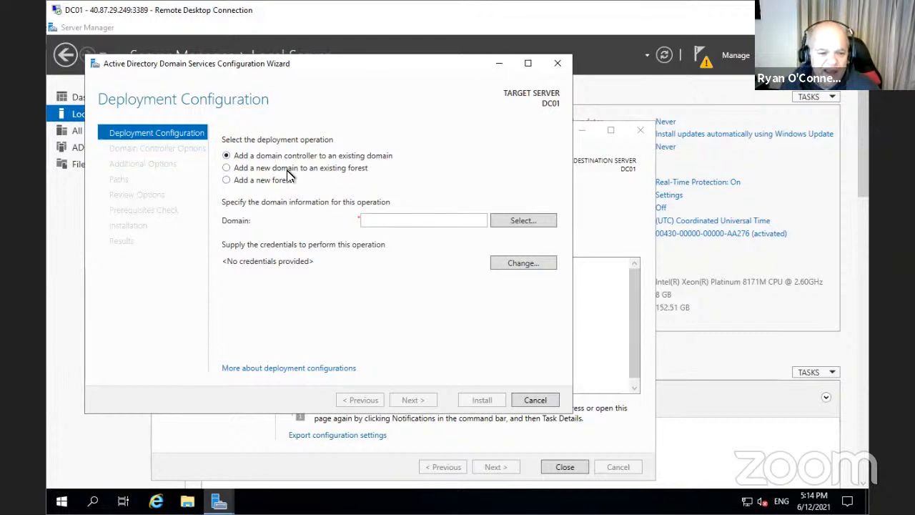
click(226, 181)
click(383, 218)
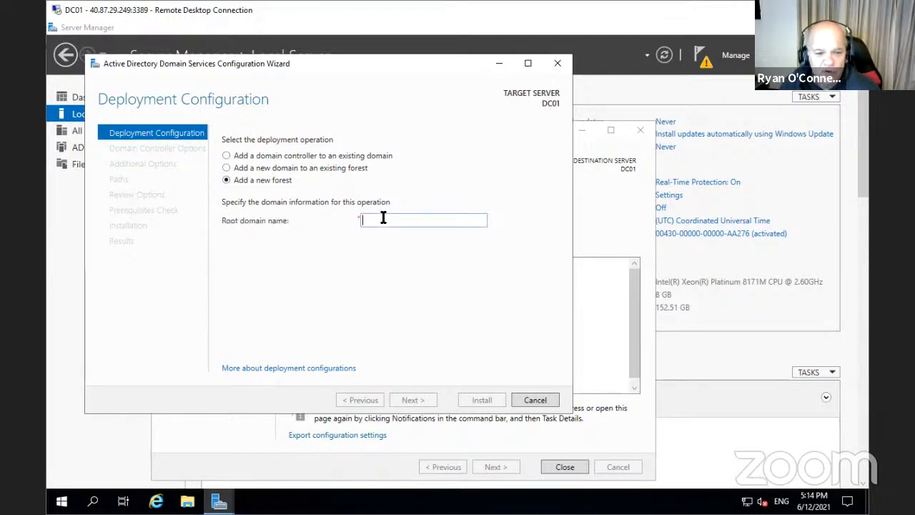
text(m)
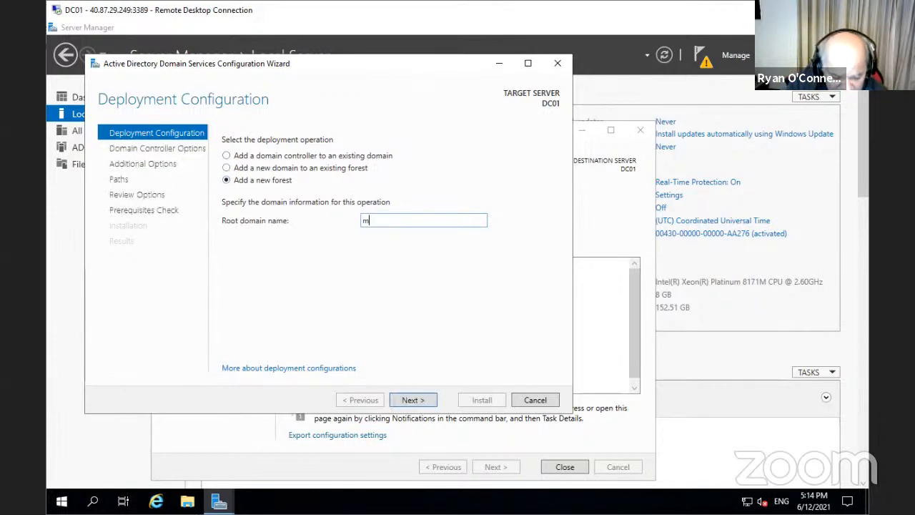
text(yazur)
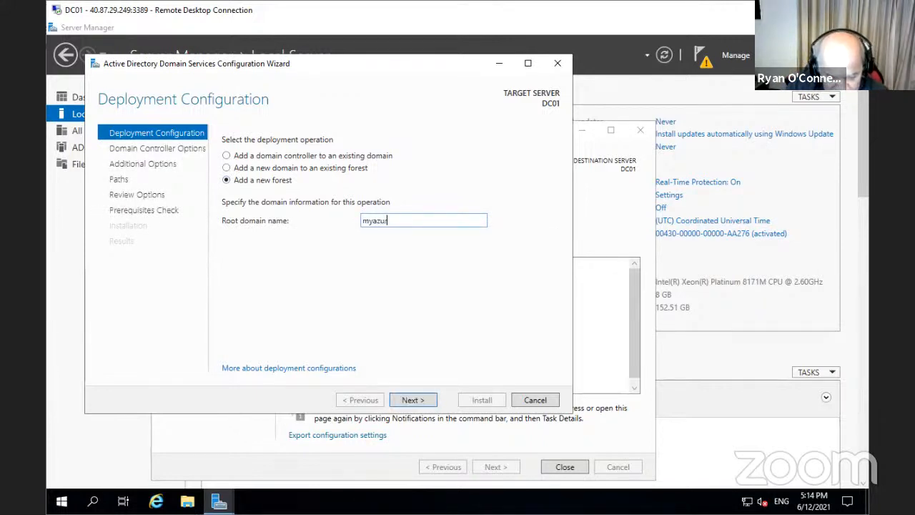
text(egu)
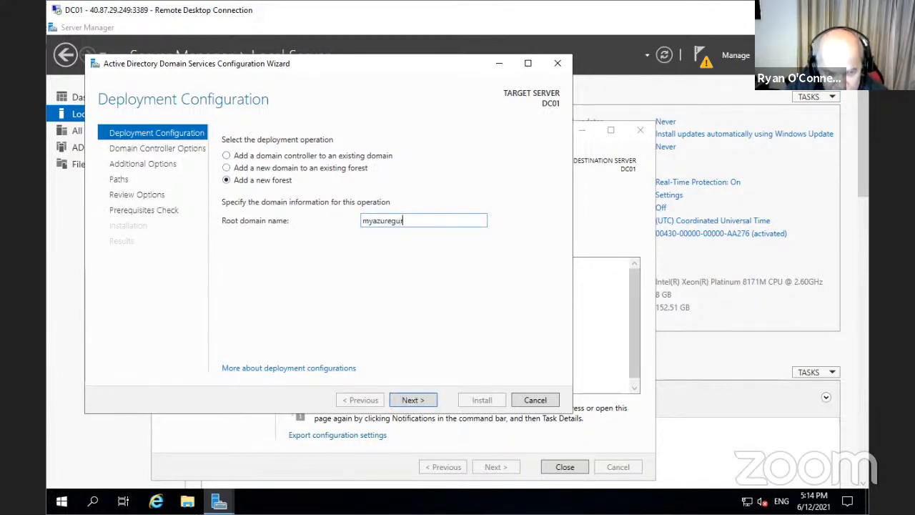
text(ru)
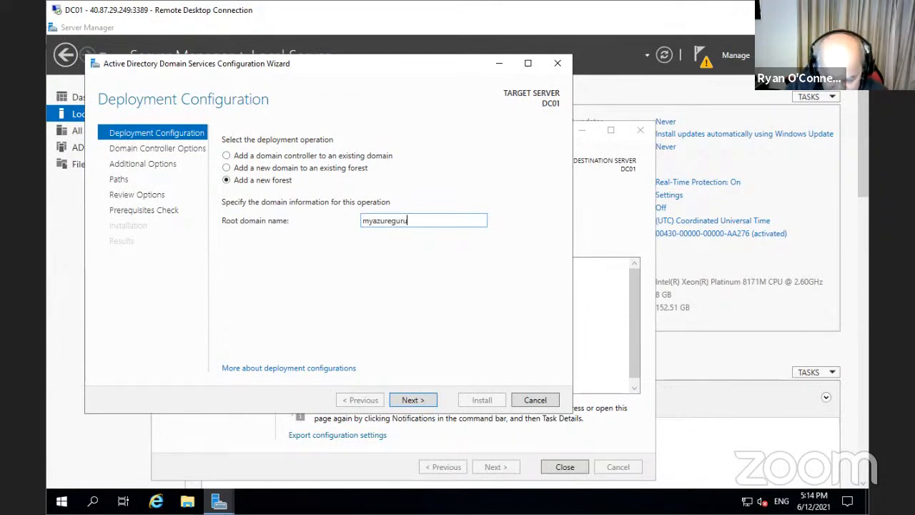
text(.com)
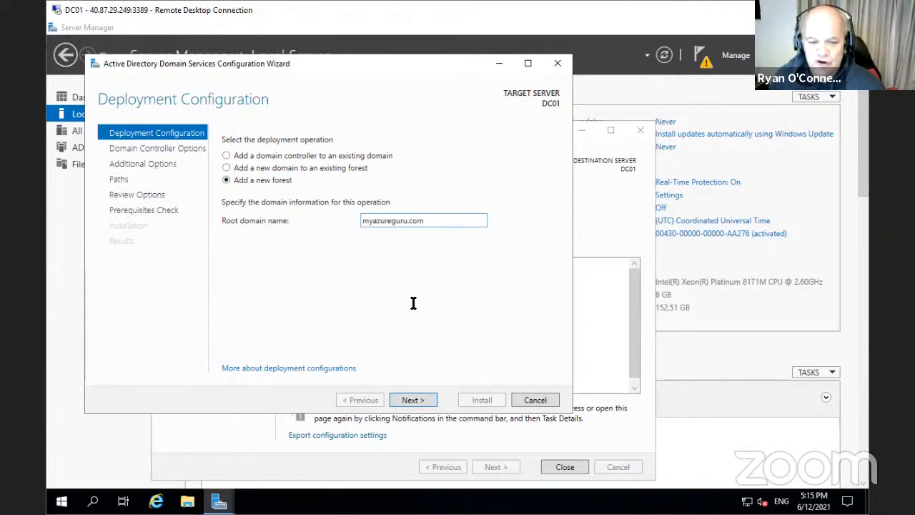
click(412, 399)
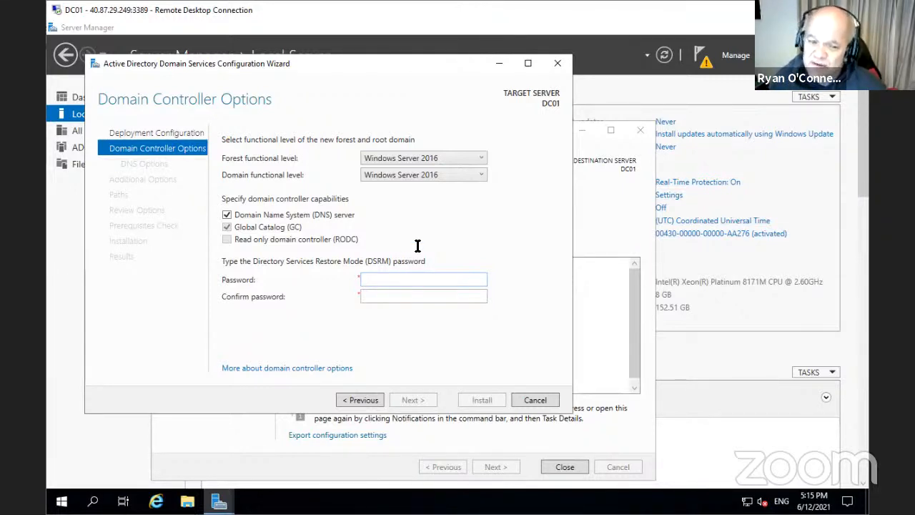
Keep Windows Server 2016 forest functional level and enter and confirm the DSRM password
click(451, 165)
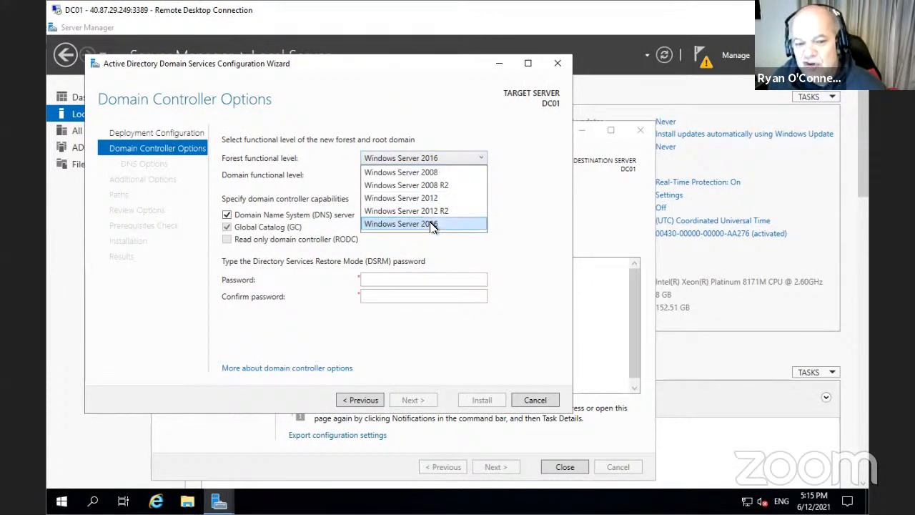
click(541, 192)
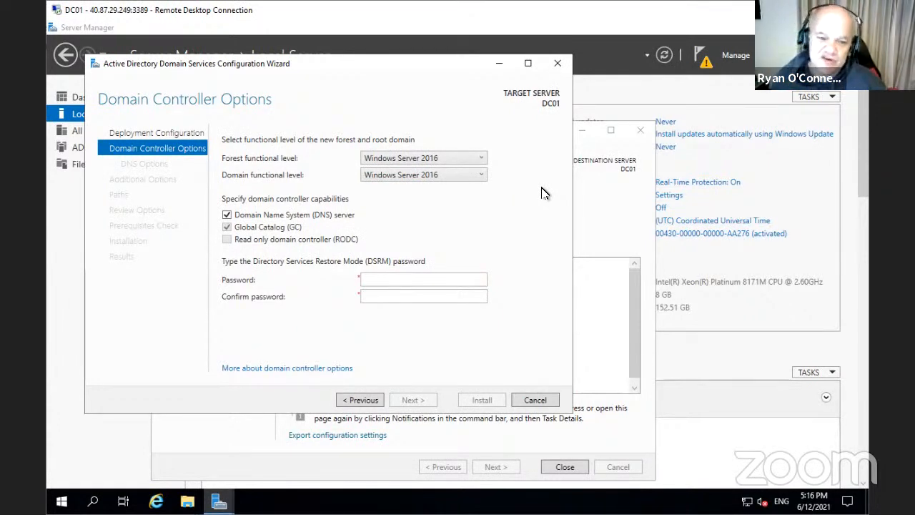
click(401, 279)
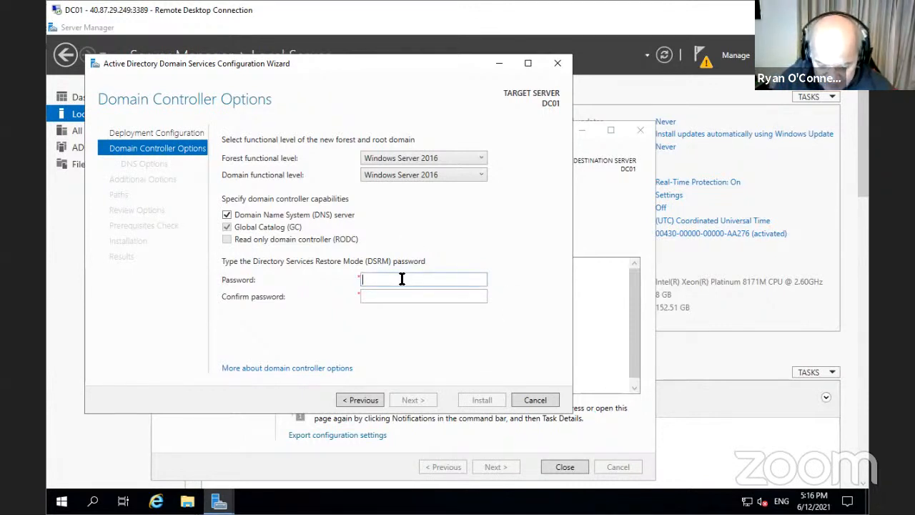
text(P)
text(•••)
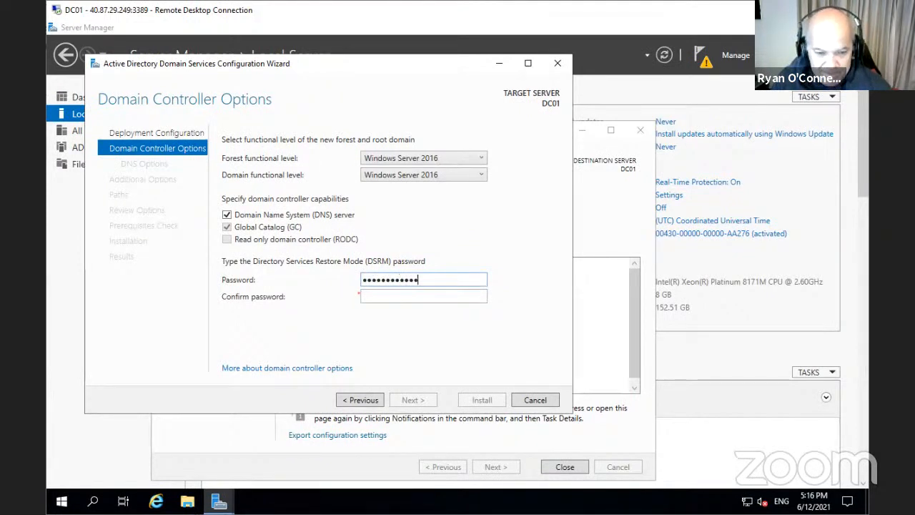
click(420, 294)
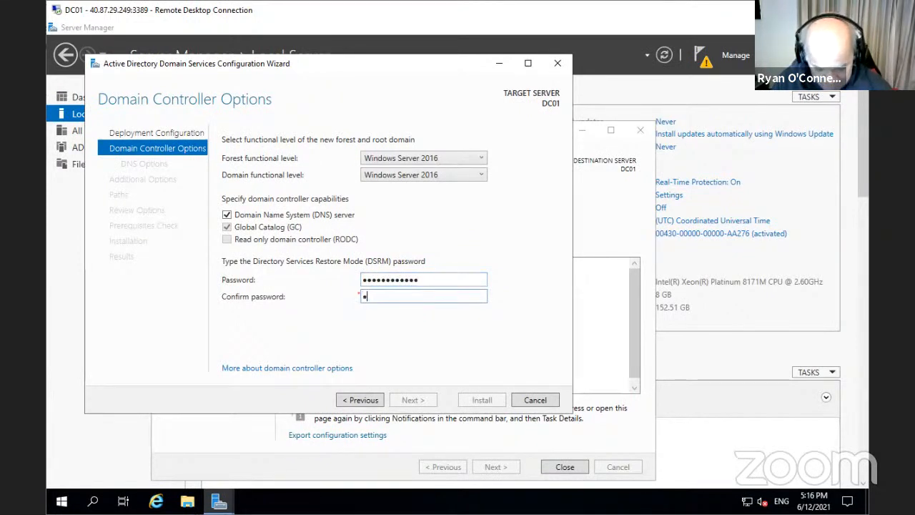
text(•••••)
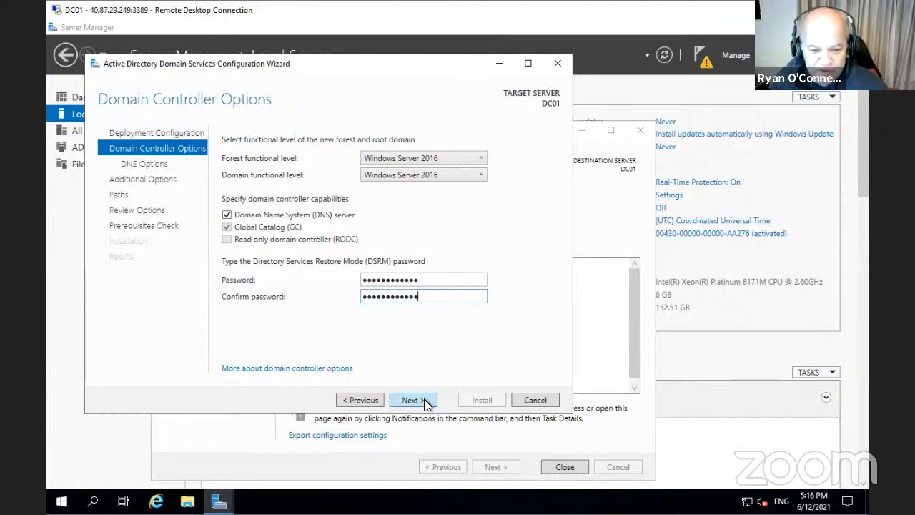
click(425, 401)
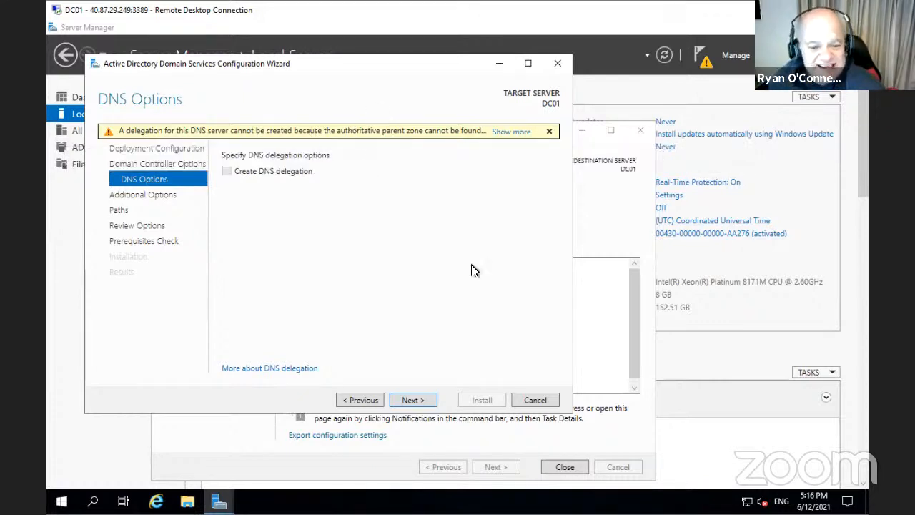
Pass DNS Options without delegation and Additional Options with NetBIOS name MYAZUREGURU
click(413, 400)
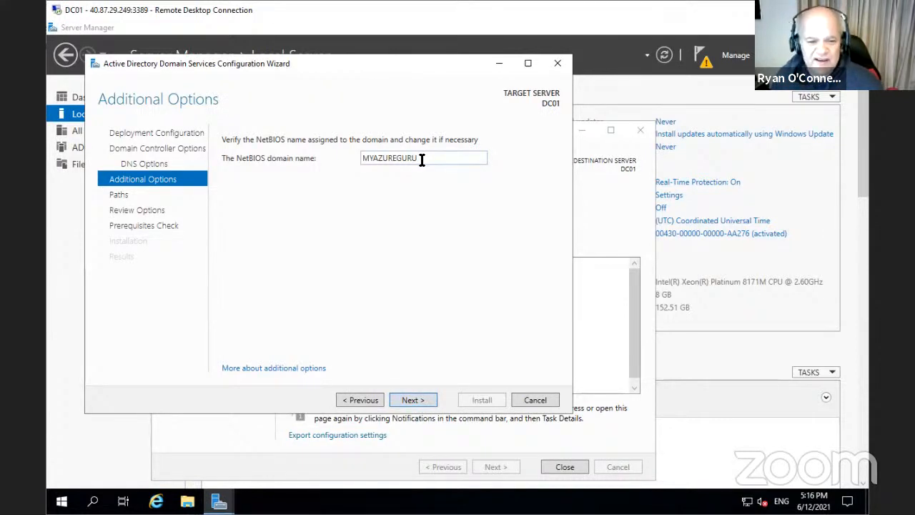
click(414, 401)
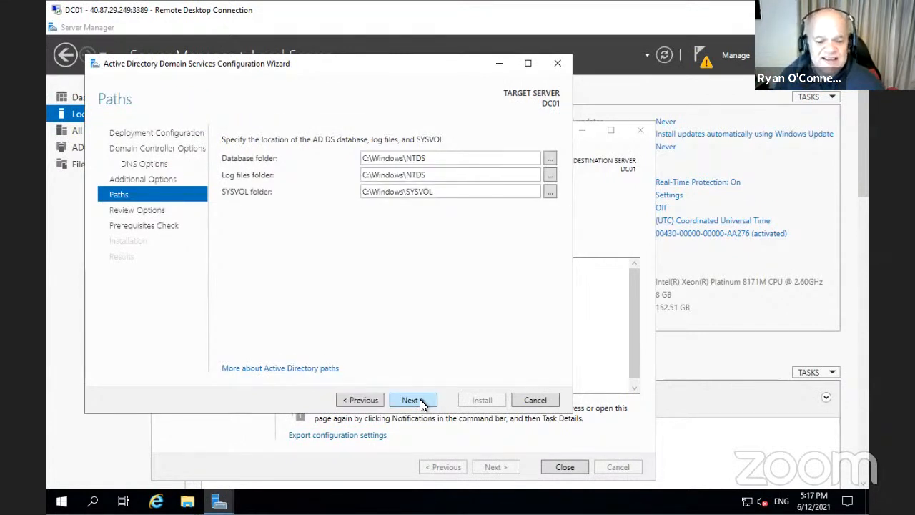
Change the Database, Log files and SYSVOL paths from drive C to F:\Windows\NTDS and F:\Windows\SYSVOL
click(366, 157)
click(366, 158)
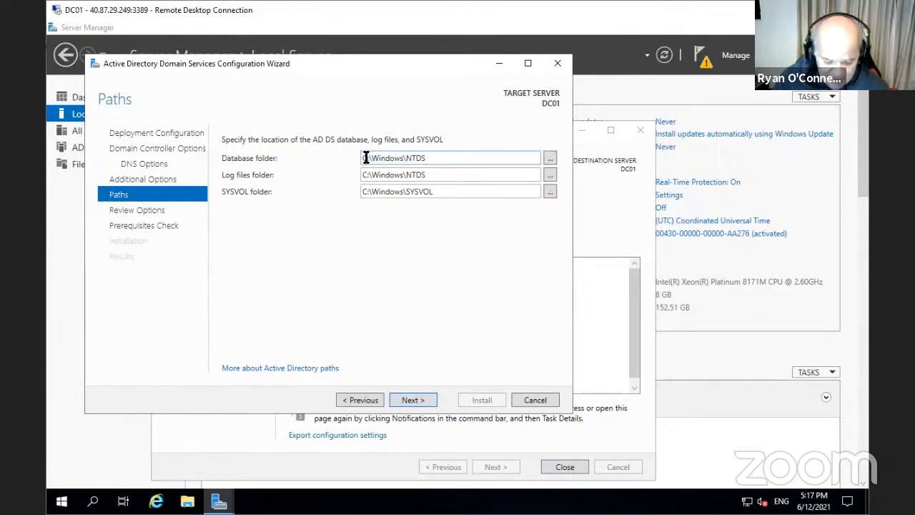
key(Delete)
text(F)
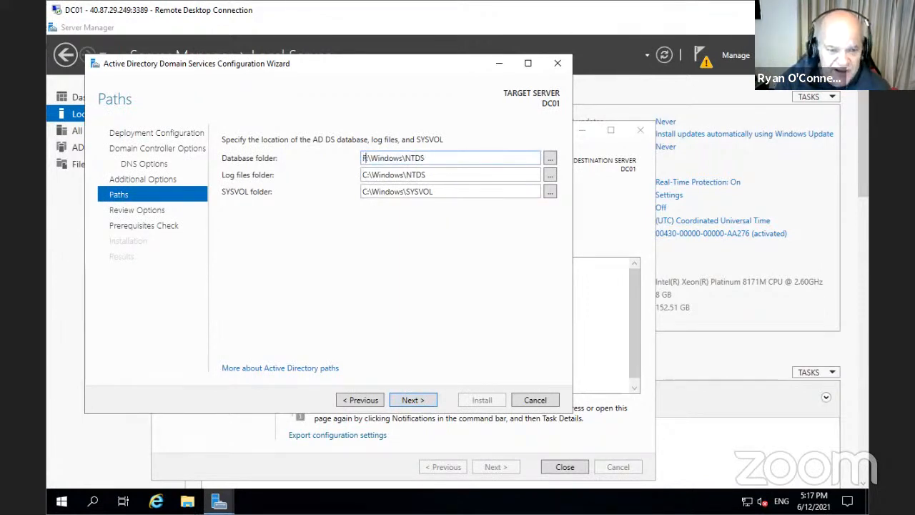
click(369, 177)
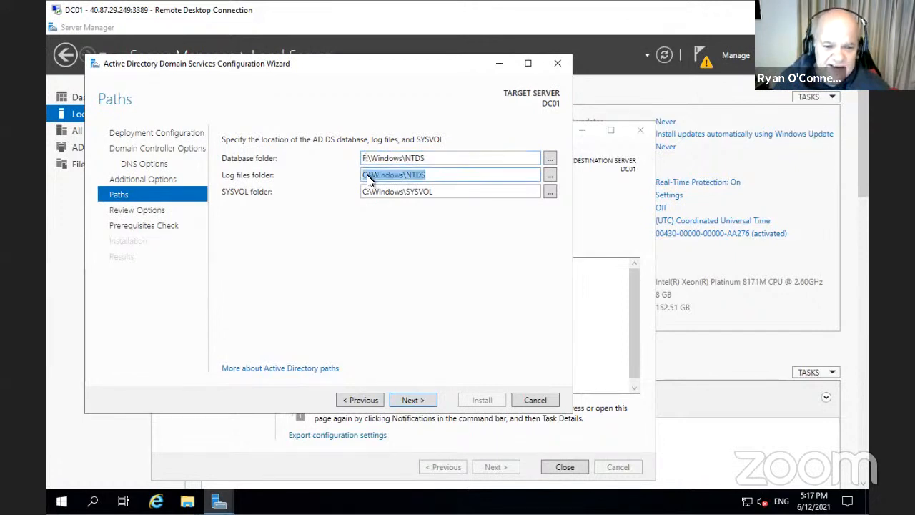
click(367, 174)
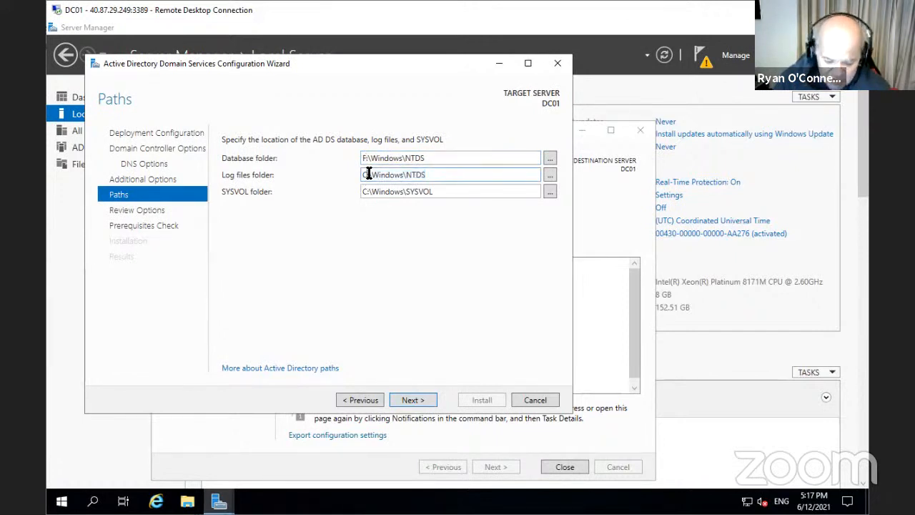
key(Delete)
text(F)
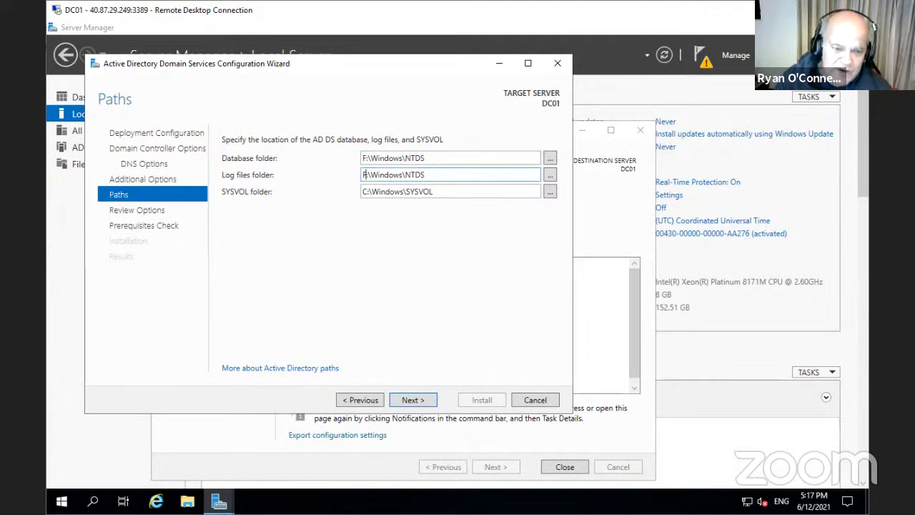
click(368, 191)
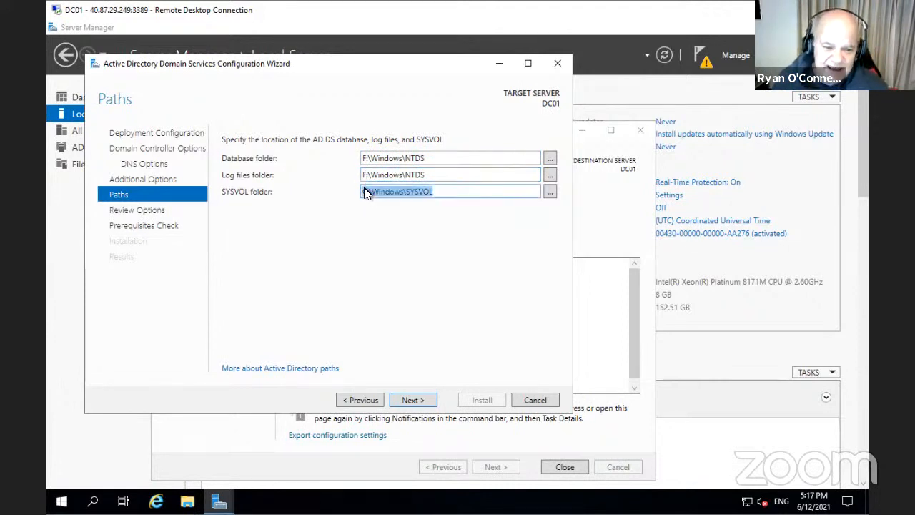
click(366, 191)
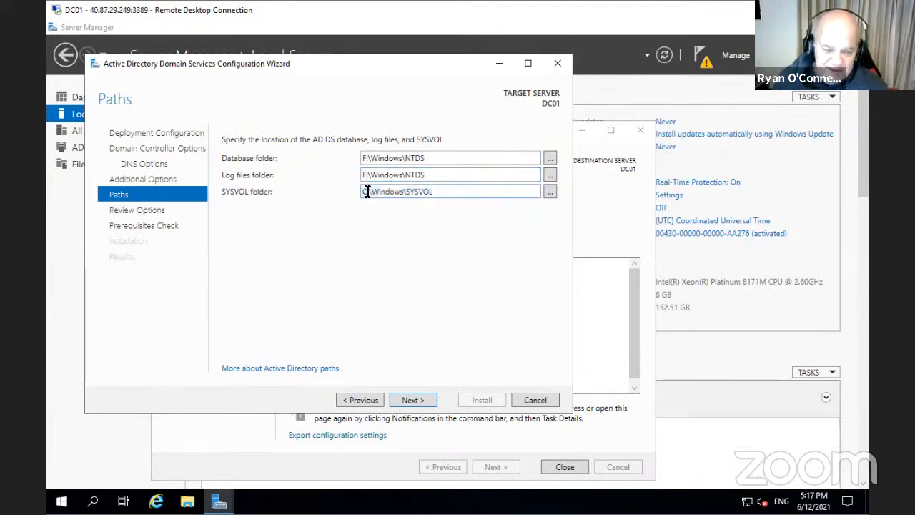
key(Delete)
text(F)
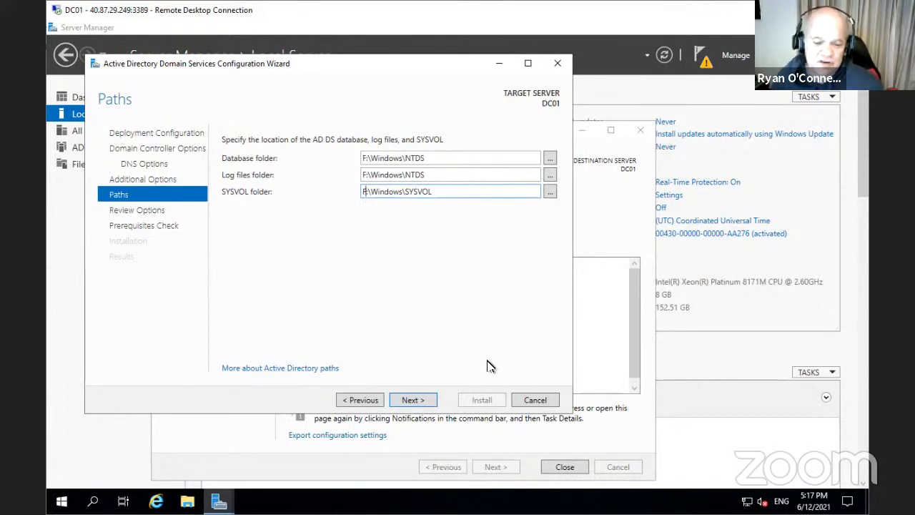
Look over the Review Options summary and run the prerequisites check
click(414, 401)
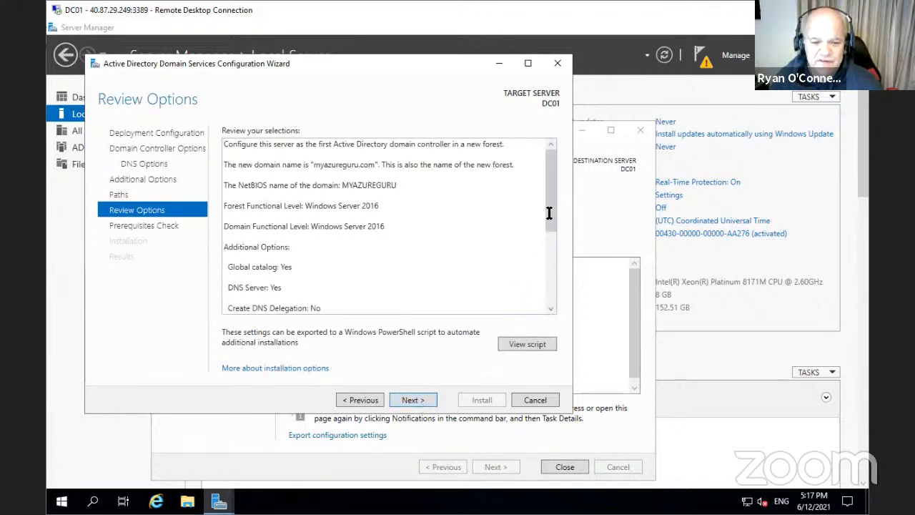
click(549, 281)
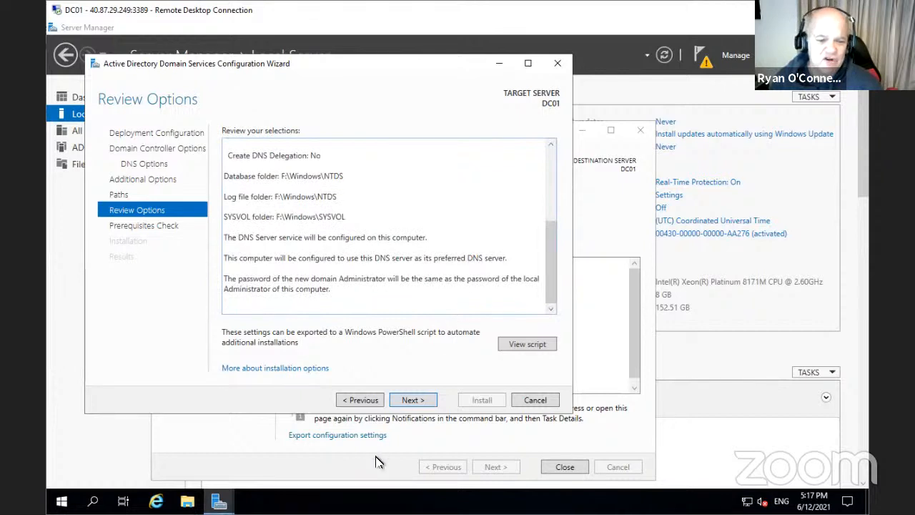
click(413, 400)
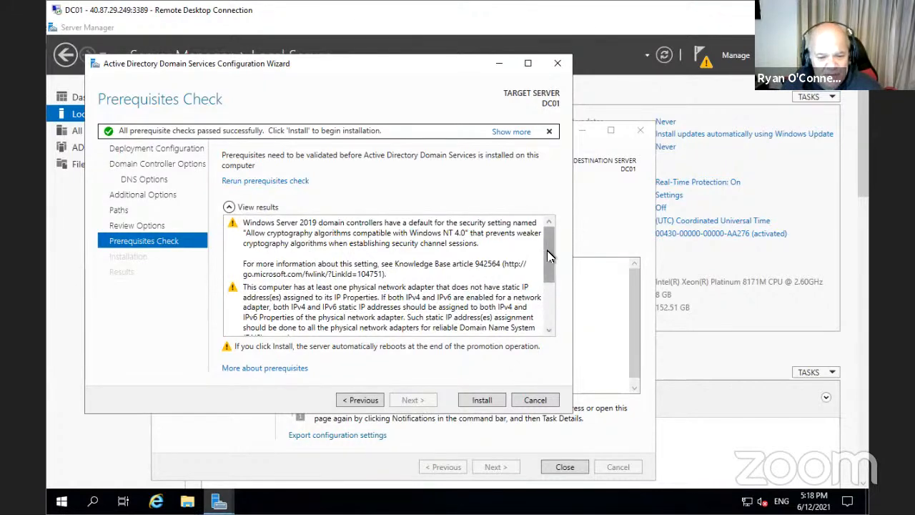
Review the passed prerequisite checks and start installing AD DS to promote DC01 as domain controller
drag(547, 250, 552, 296)
scroll(550, 298, down, 5)
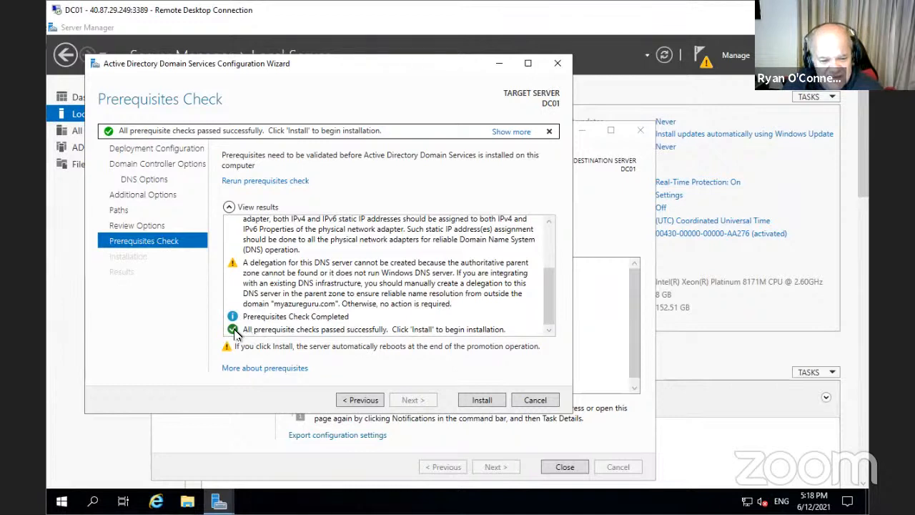
click(485, 403)
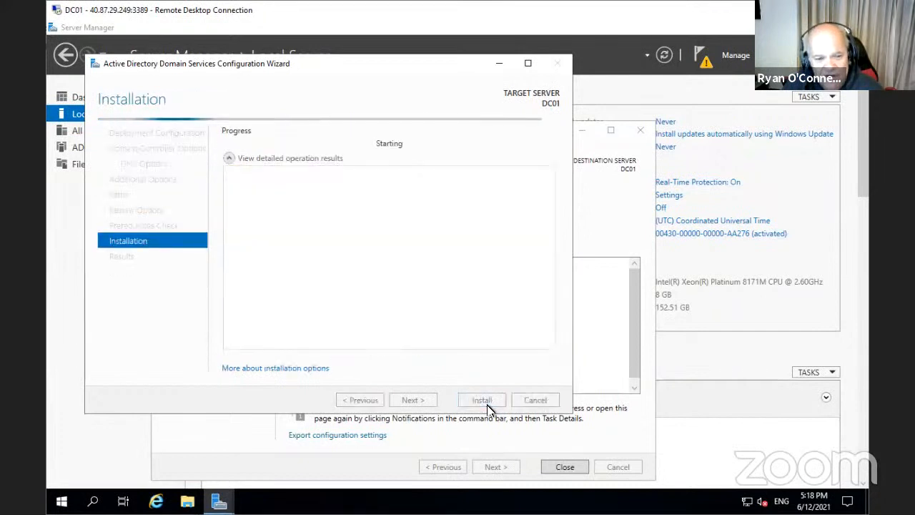
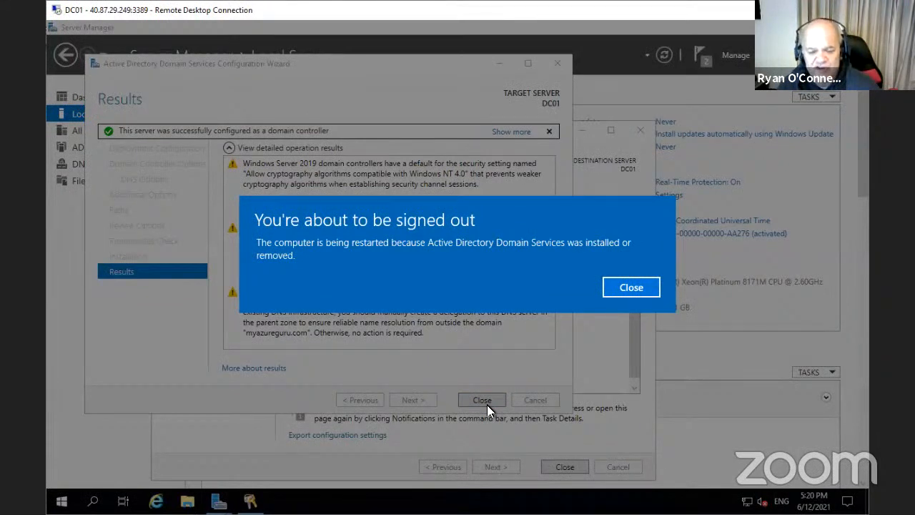
Close DC01's restart sign-out notice so the Remote Desktop session ends
click(632, 289)
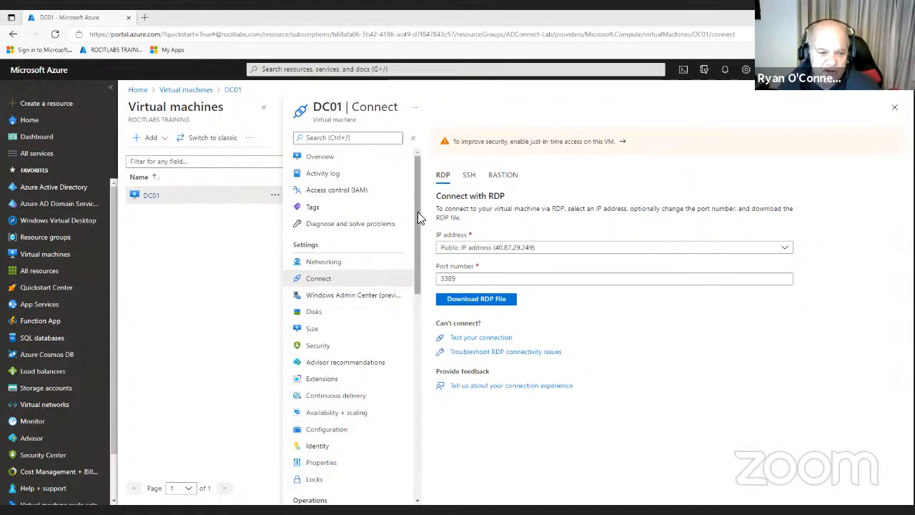
Open DC01 from the virtual machines list and copy its private IP 10.0.1.4
click(38, 258)
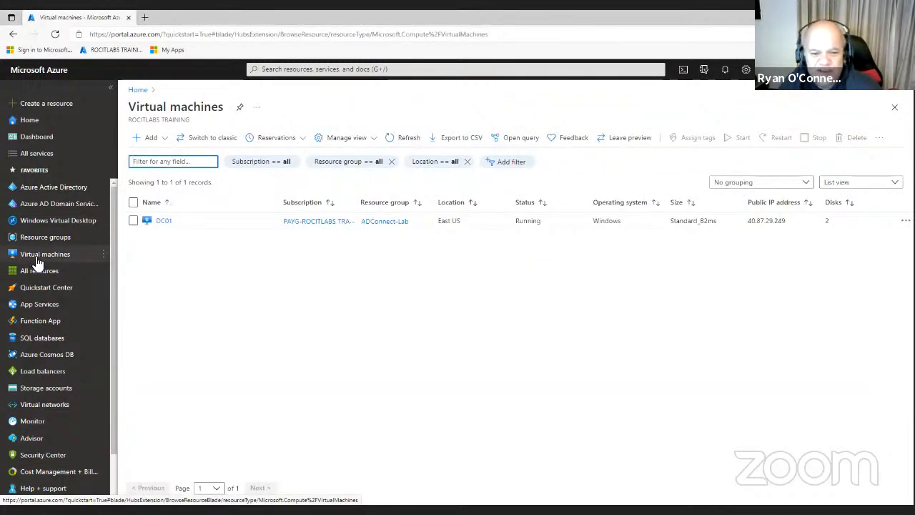
click(158, 223)
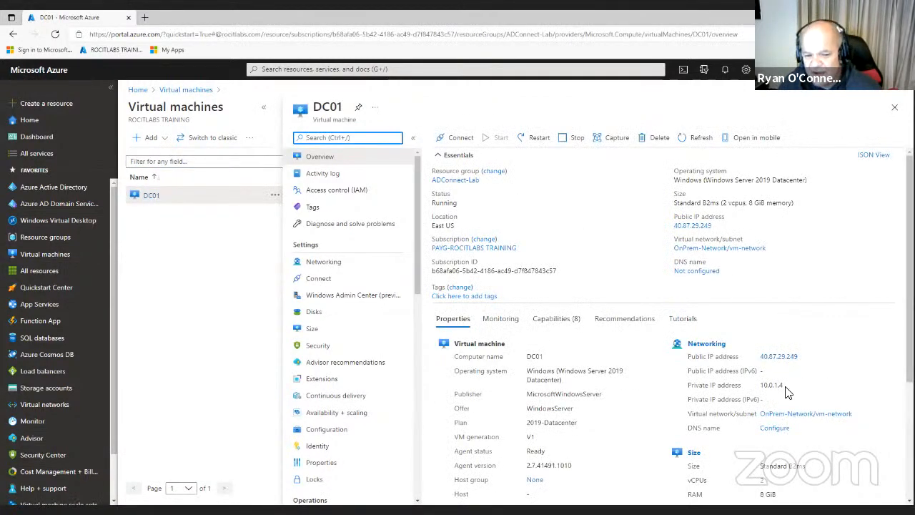
drag(783, 390, 763, 388)
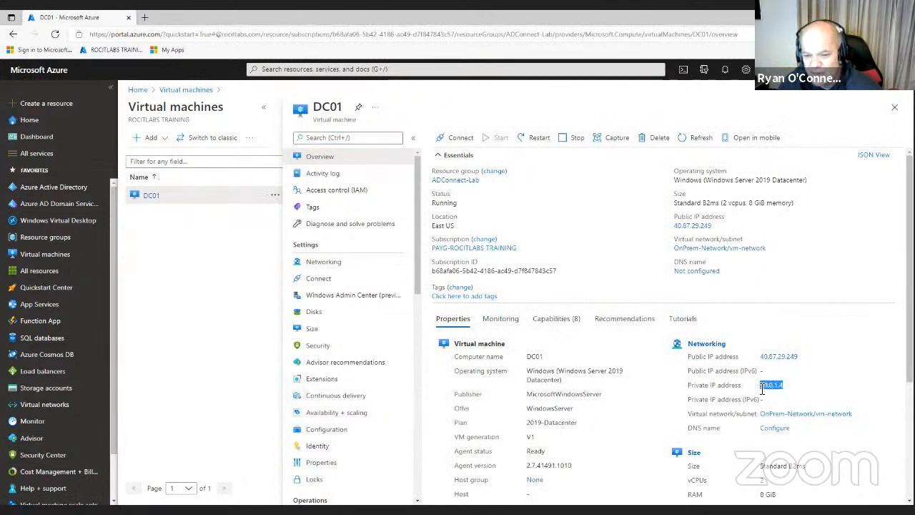
right_click(763, 388)
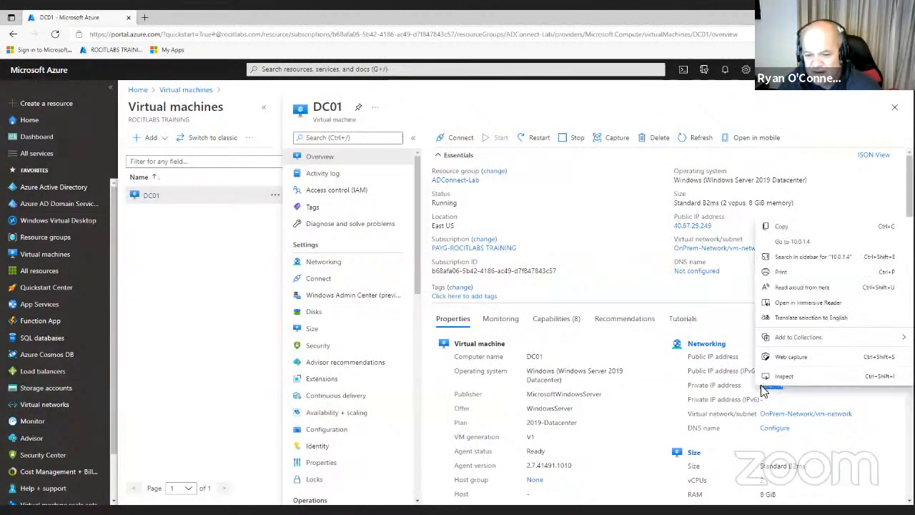
click(782, 227)
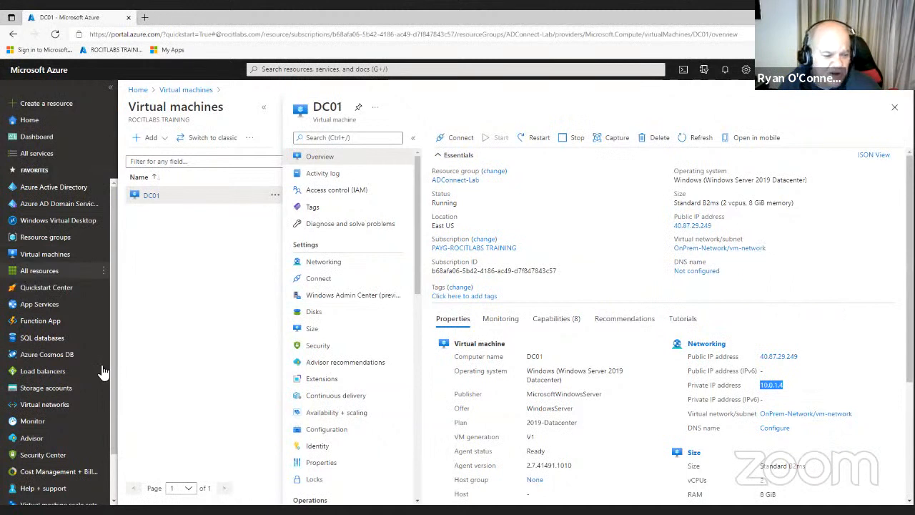
Set OnPrem-Network's DNS servers to Custom with address 10.0.1.4 and save
click(63, 406)
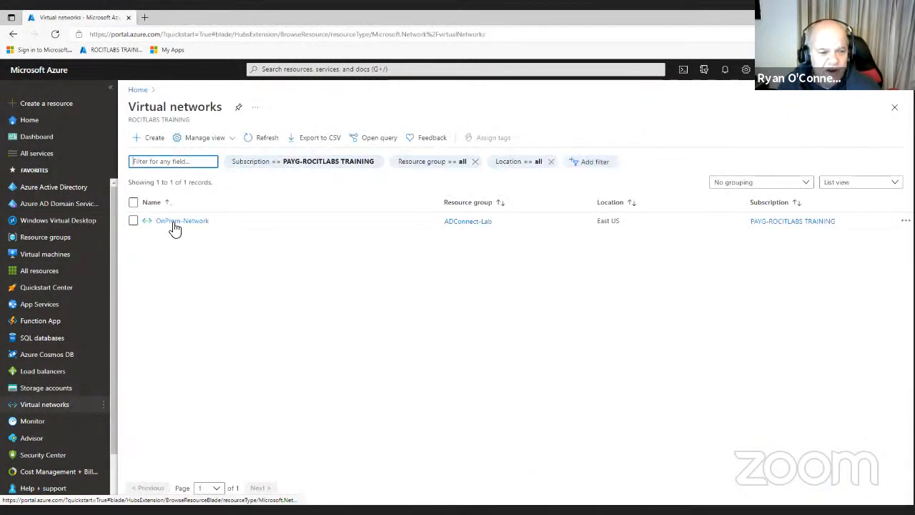
click(174, 224)
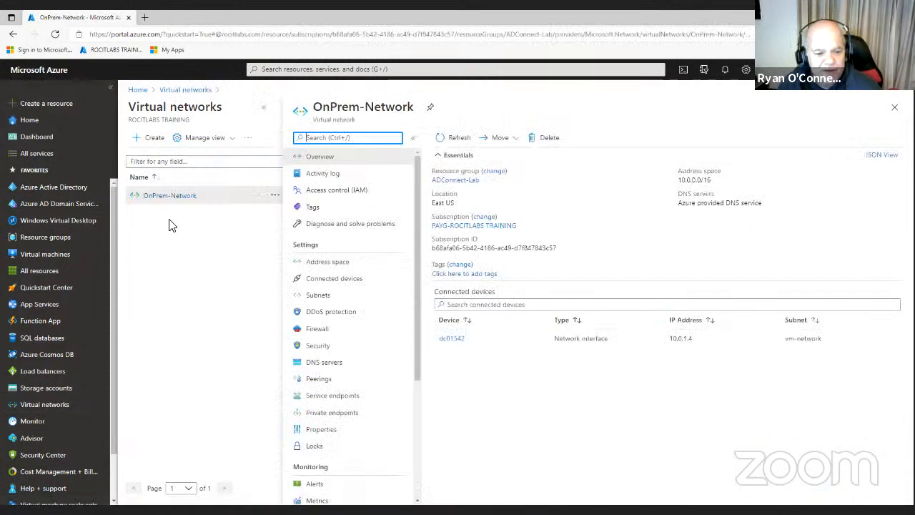
click(340, 365)
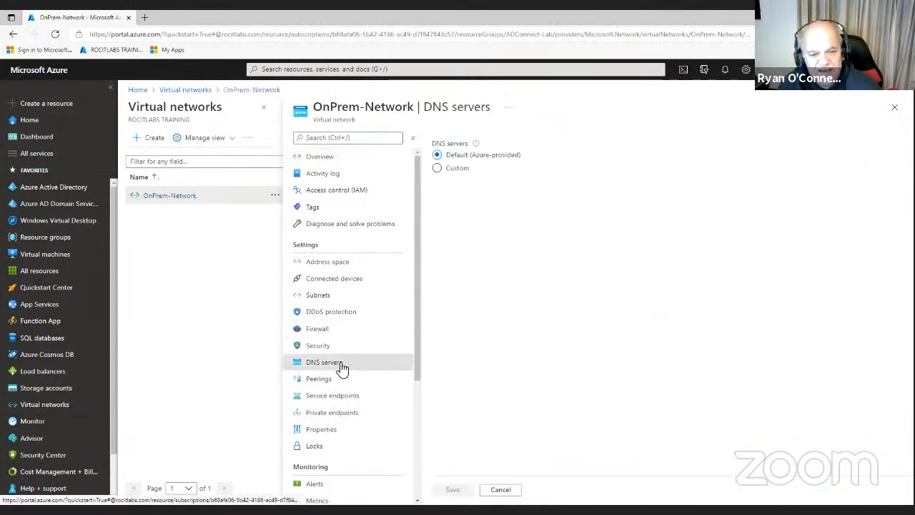
click(438, 168)
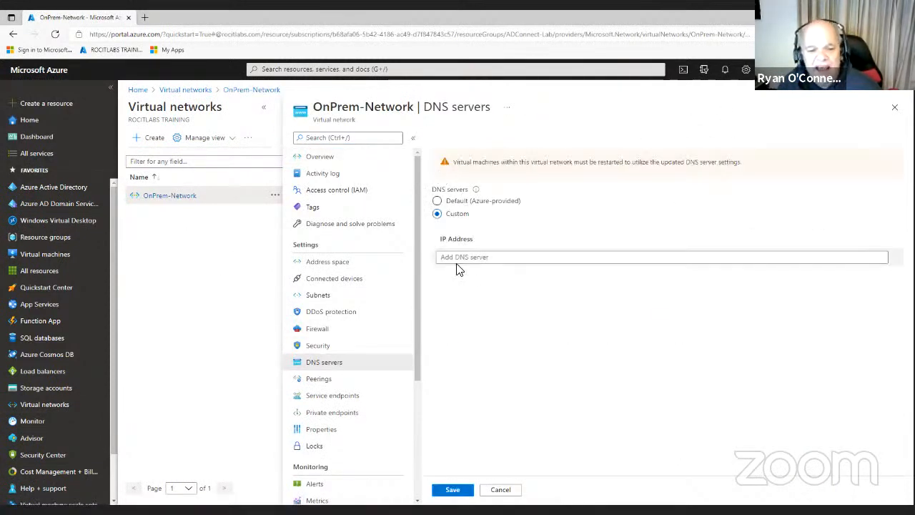
click(459, 259)
text(10.0.0)
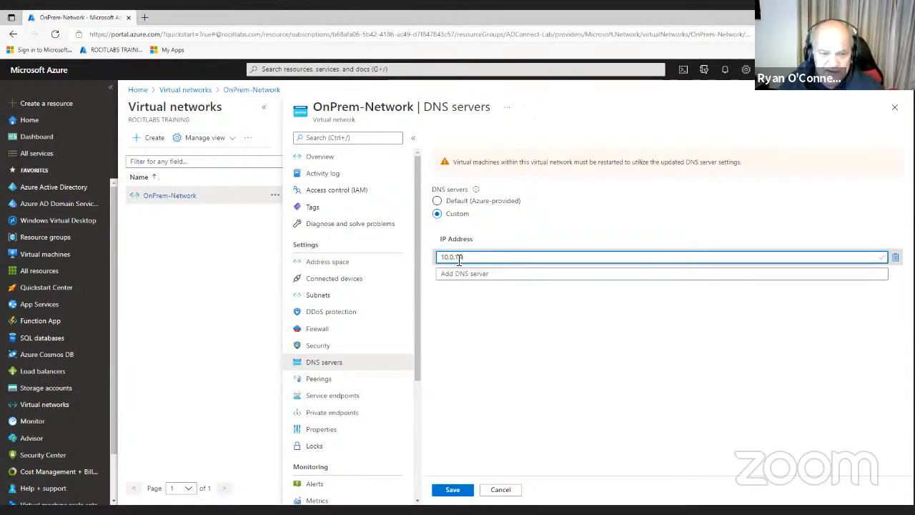
text(.4)
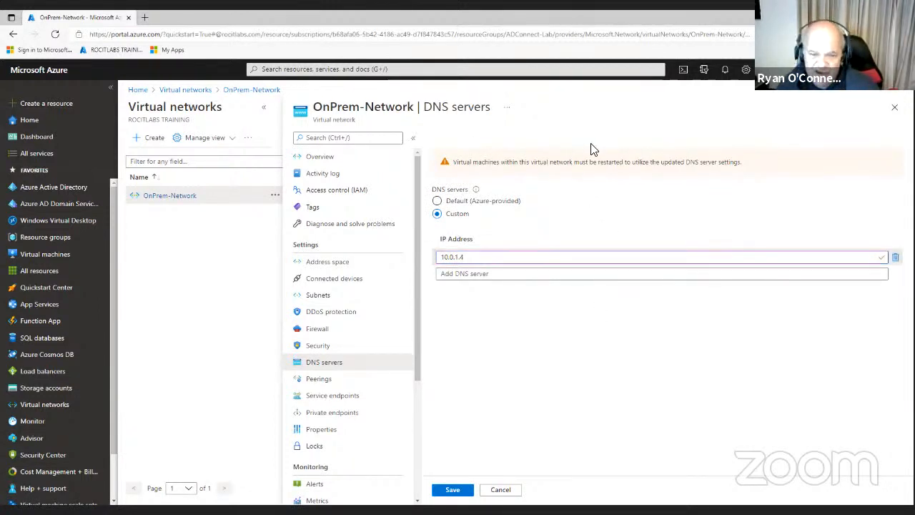
click(464, 490)
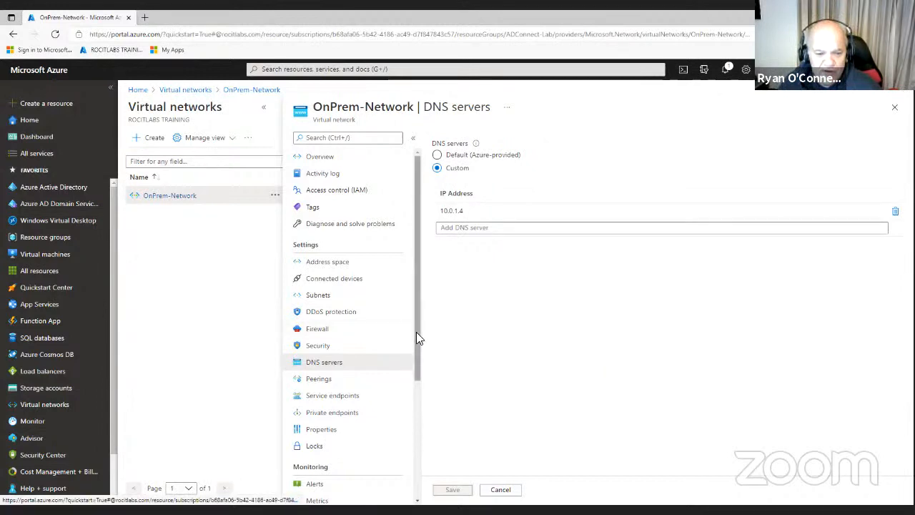
drag(416, 332, 430, 297)
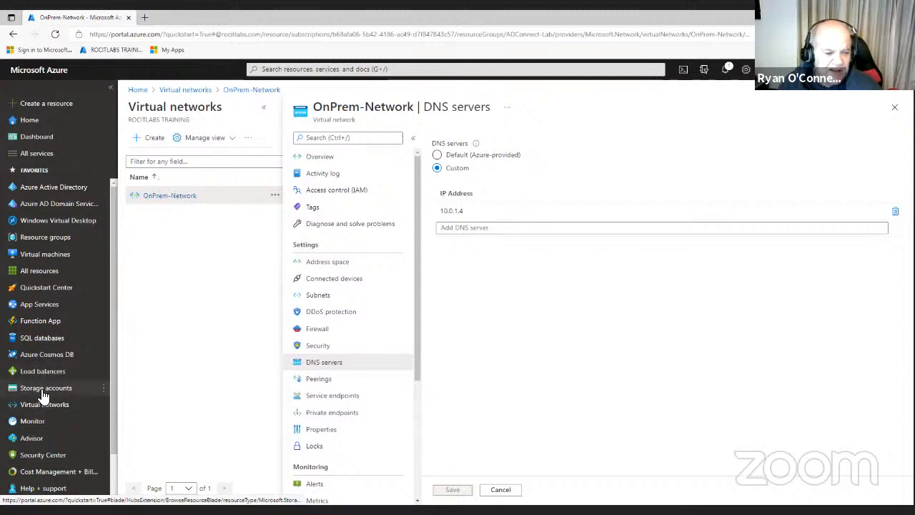
click(48, 254)
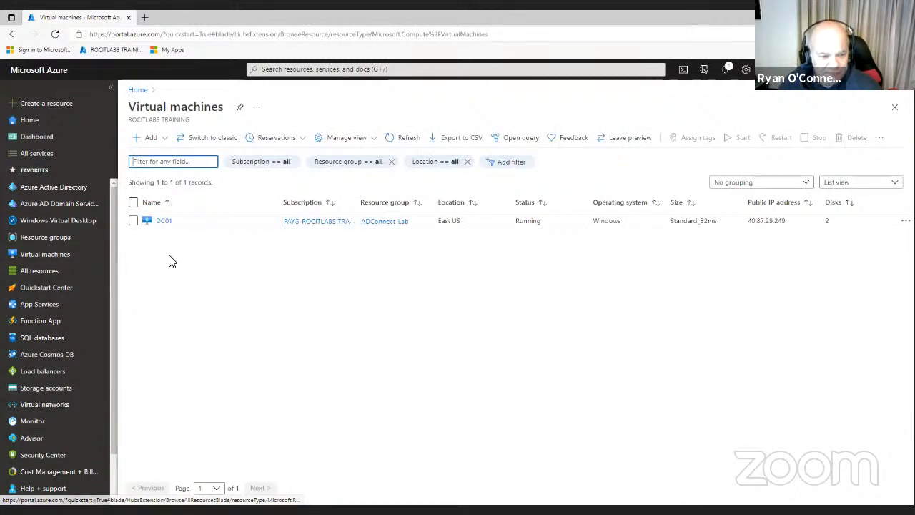
Reach the IP configurations of dc01542 through OnPrem-Network's connected devices
click(164, 221)
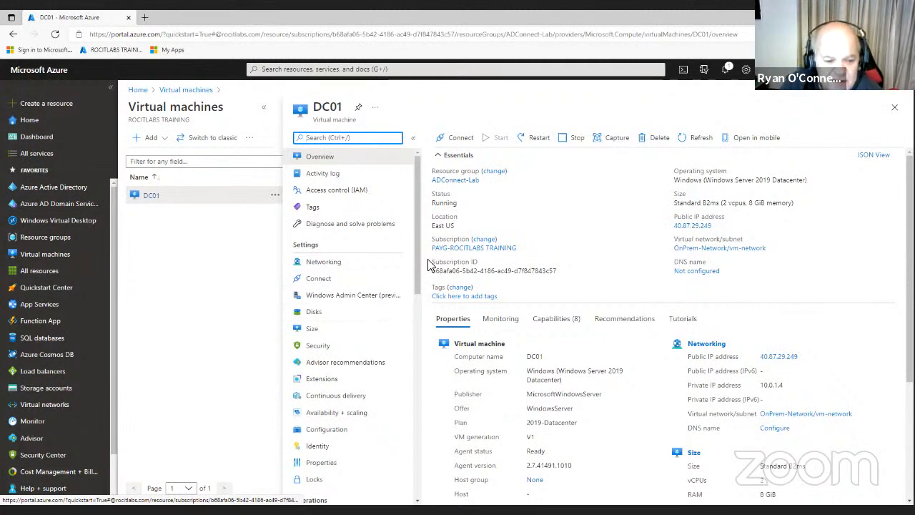
drag(417, 249, 426, 345)
scroll(426, 345, down, 4)
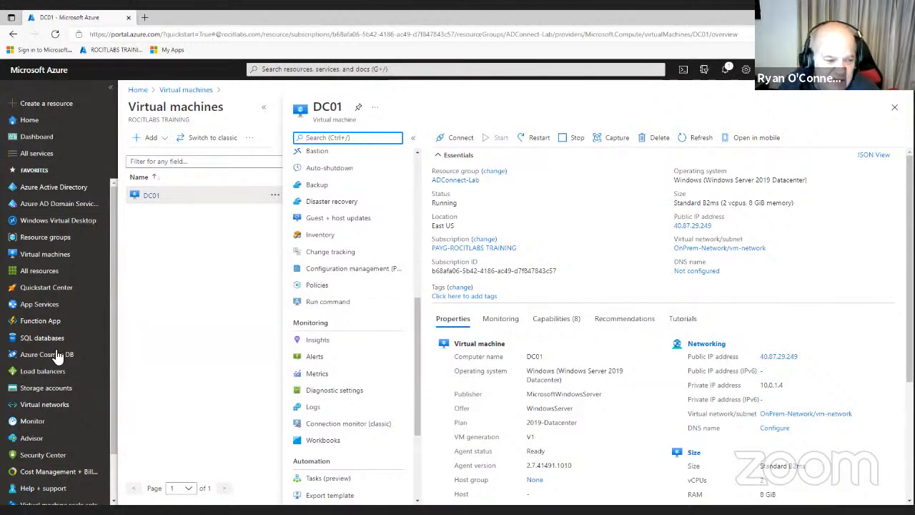
click(53, 412)
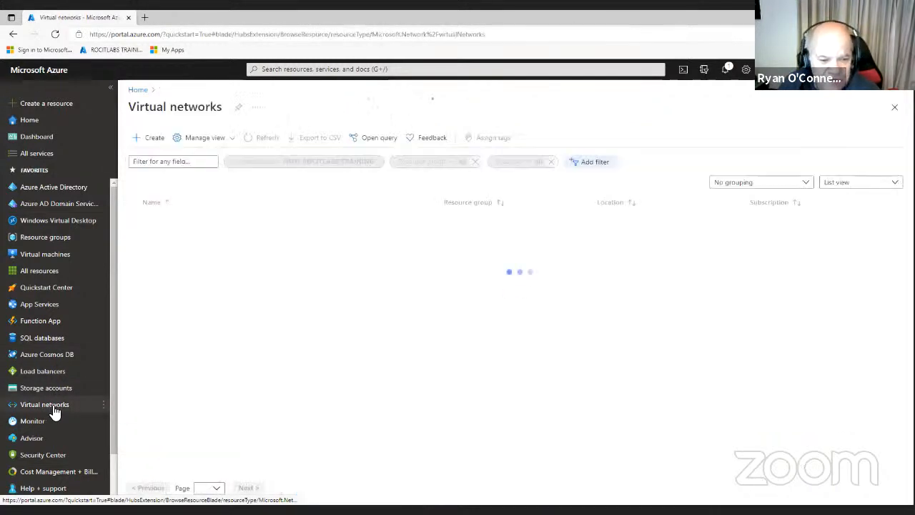
click(171, 195)
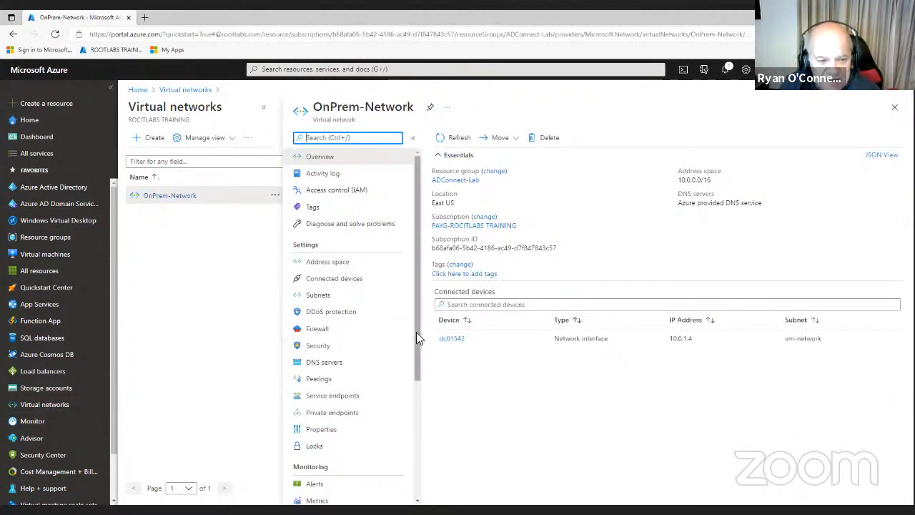
click(456, 342)
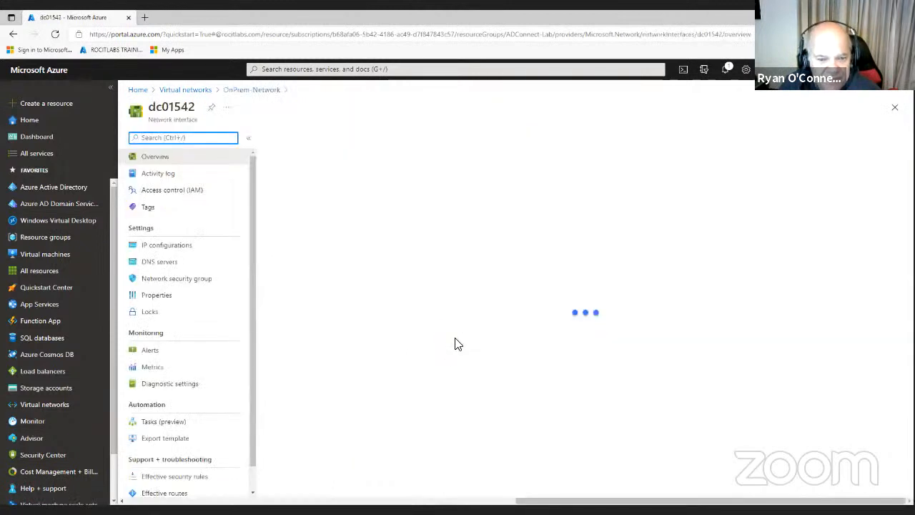
click(175, 249)
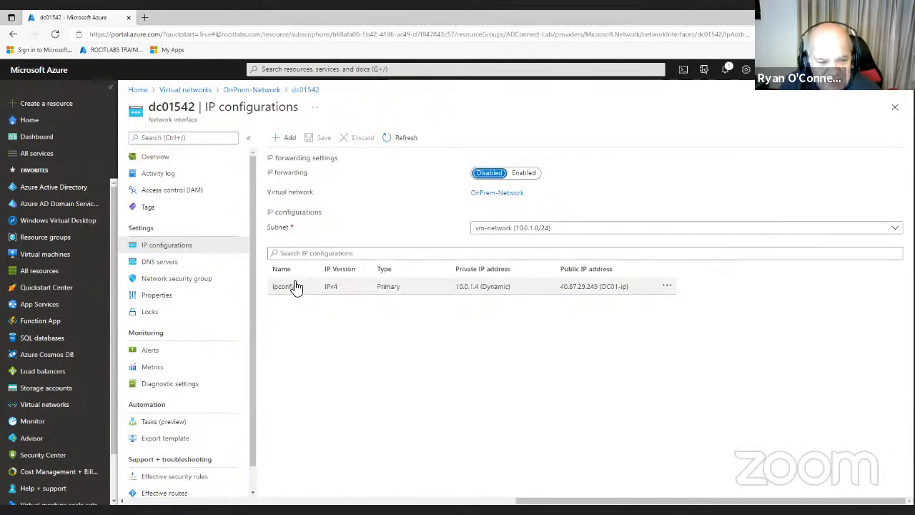
Change ipconfig1's private IP 10.0.1.4 assignment from Dynamic to Static and save
click(293, 290)
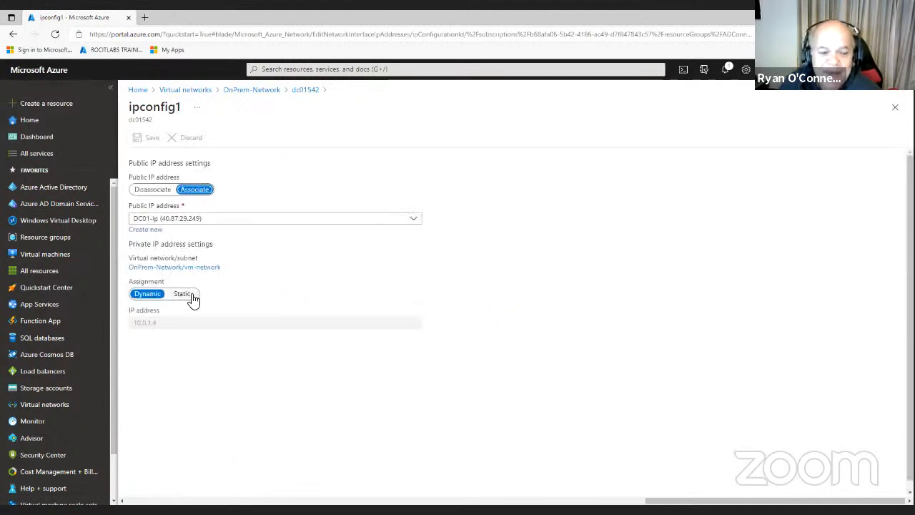
click(192, 297)
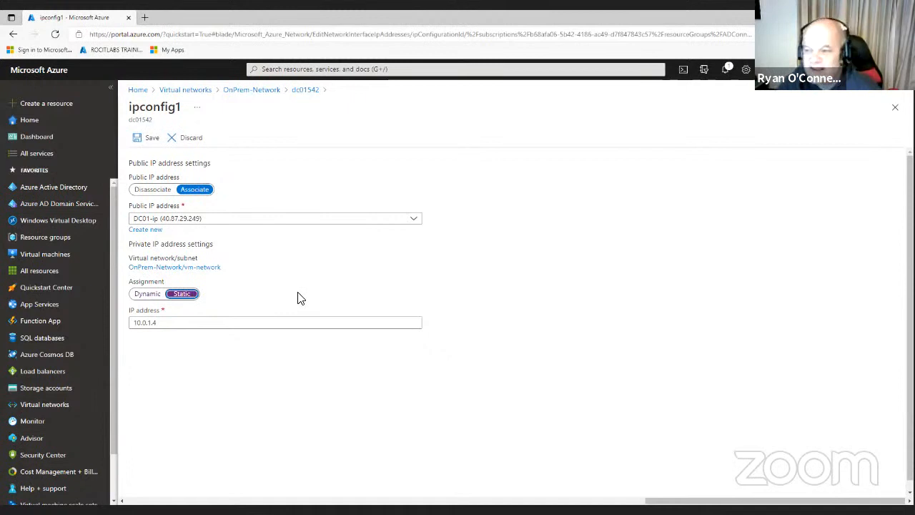
click(142, 141)
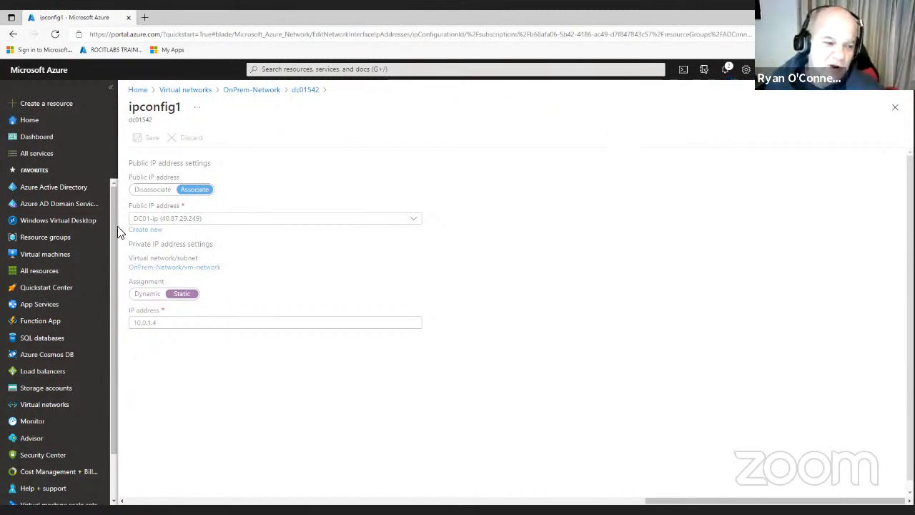
Dismiss the 'Saved virtual network' notification and close the panel once the interface save completes
click(725, 70)
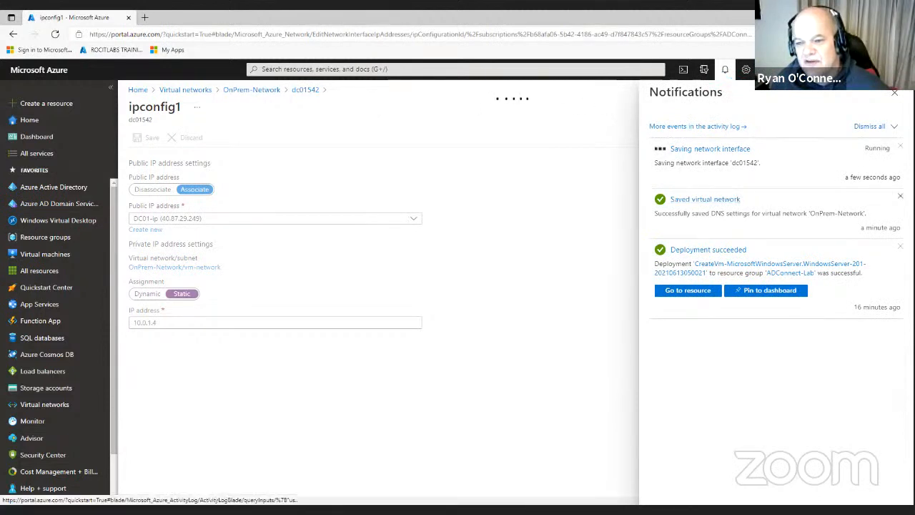
click(899, 196)
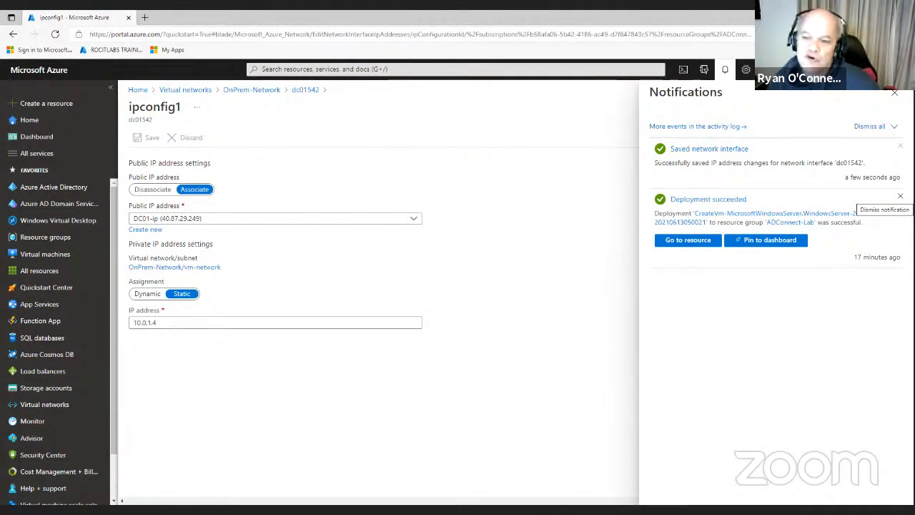
click(895, 97)
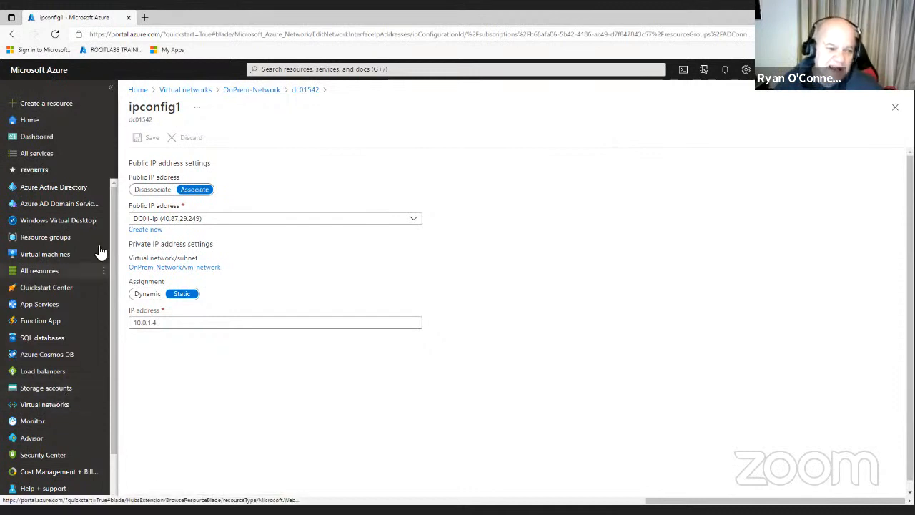
Download the DC01 RDP file from the VM's Connect > RDP page
mouse_move(46, 257)
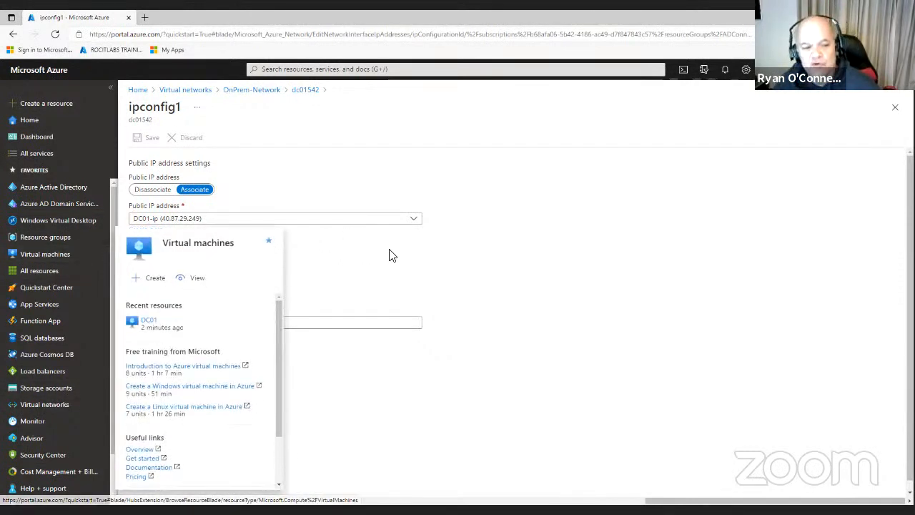
click(56, 257)
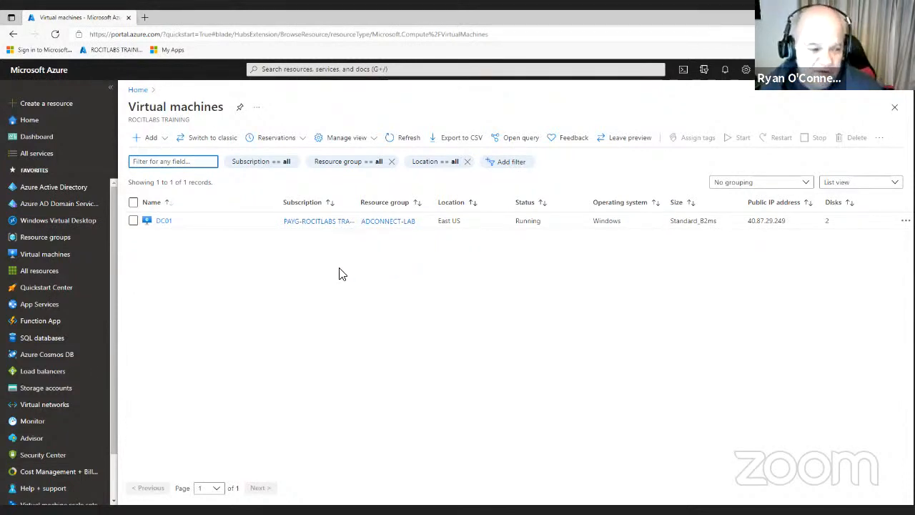
click(163, 223)
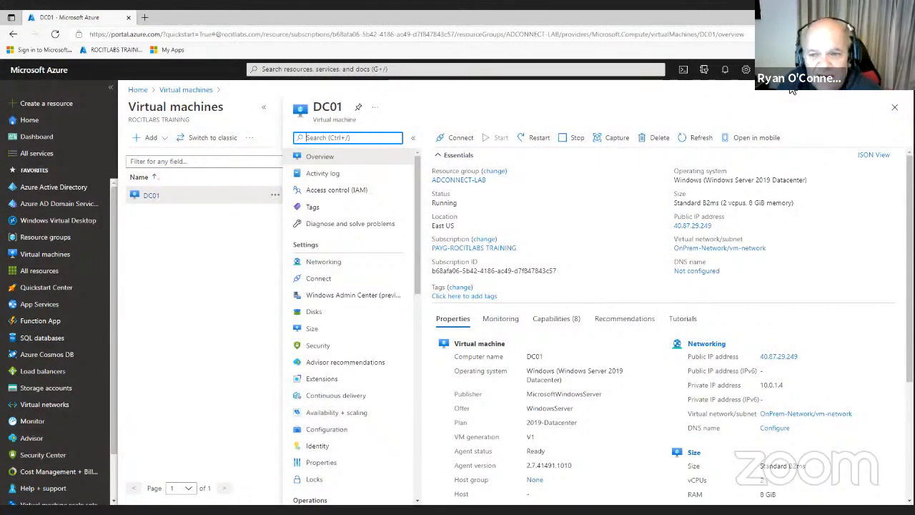
click(456, 140)
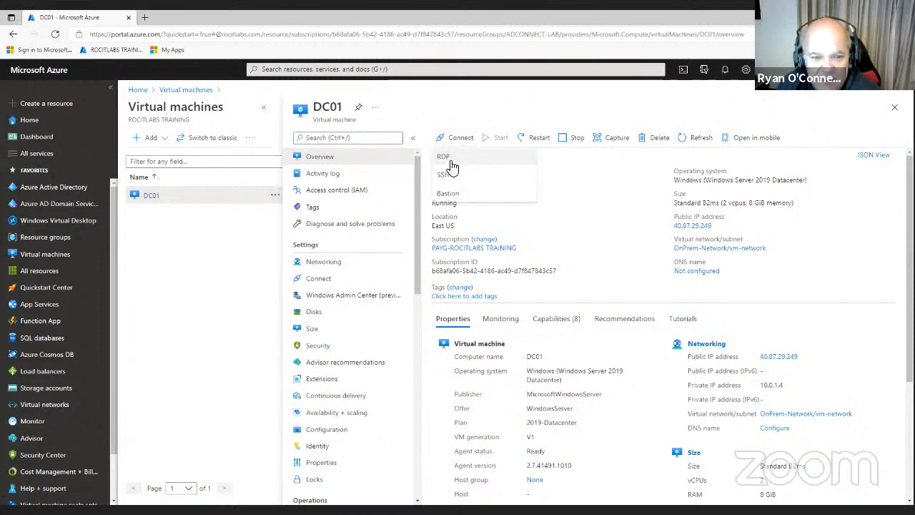
click(448, 159)
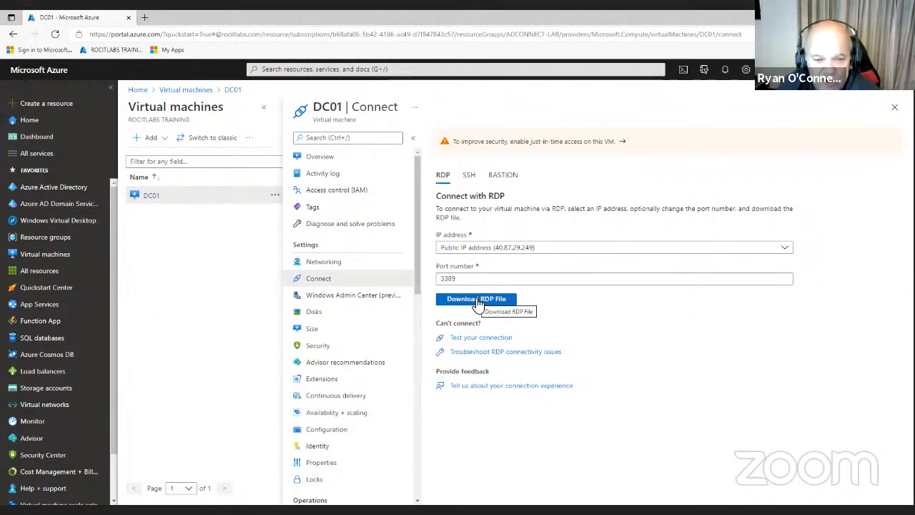
click(474, 303)
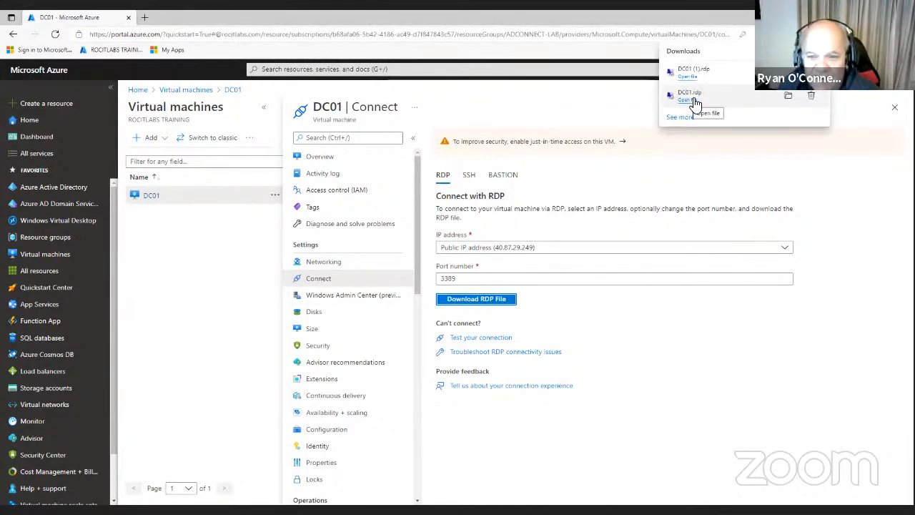
Set the DC01.rdp display size to 1280 by 800 and start connecting
click(786, 99)
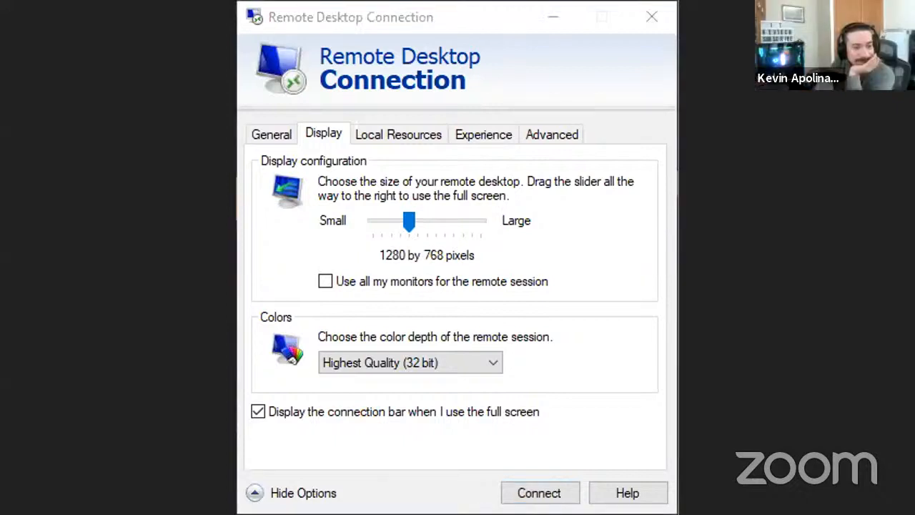
click(465, 15)
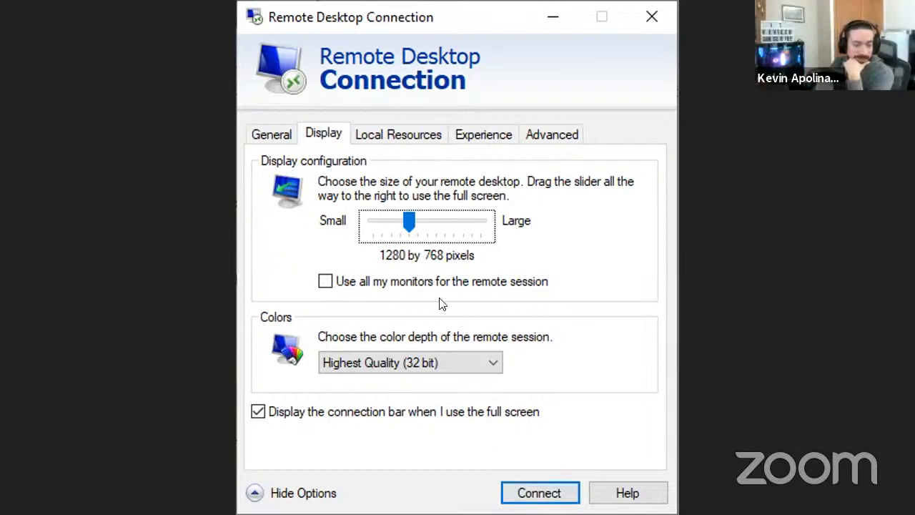
mouse_move(416, 235)
mouse_down()
mouse_move(429, 229)
mouse_move(409, 225)
mouse_up()
click(541, 492)
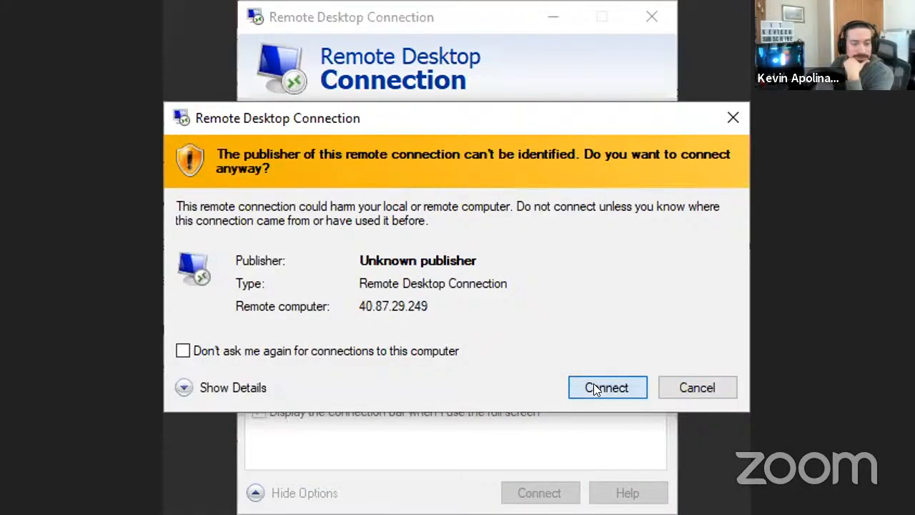
Accept the publisher and certificate warnings and sign in with the account password, after turning off Caps Lock
click(601, 387)
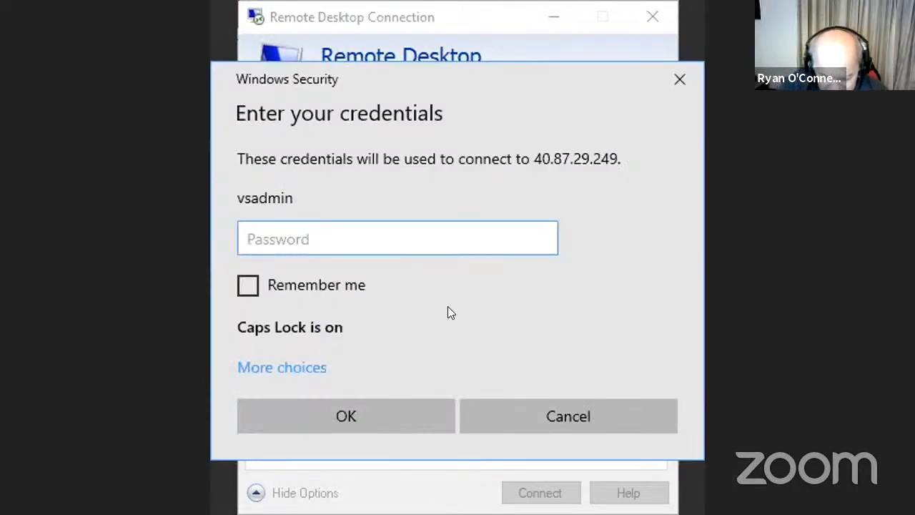
text(*********)
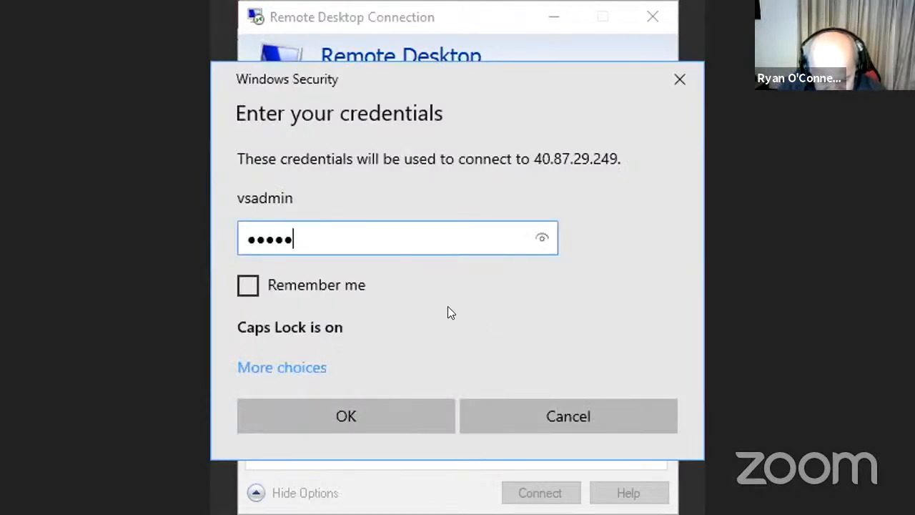
text(***)
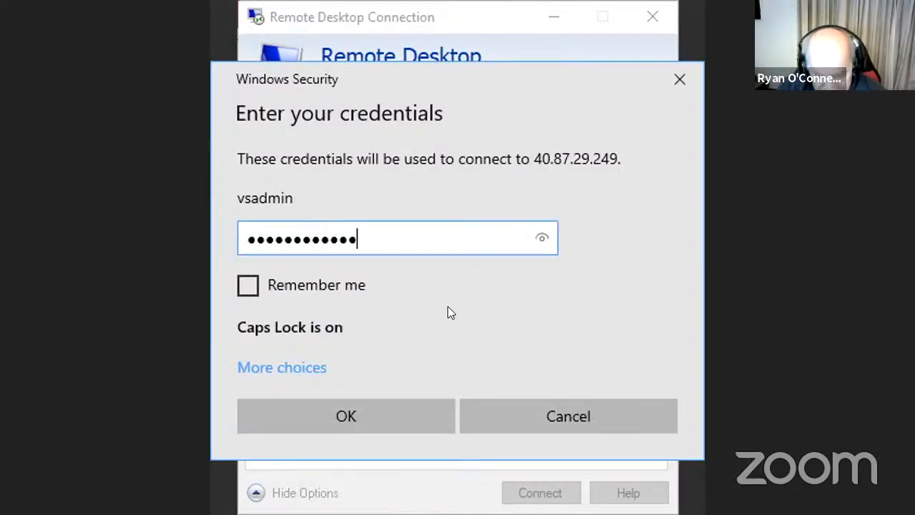
key(Return)
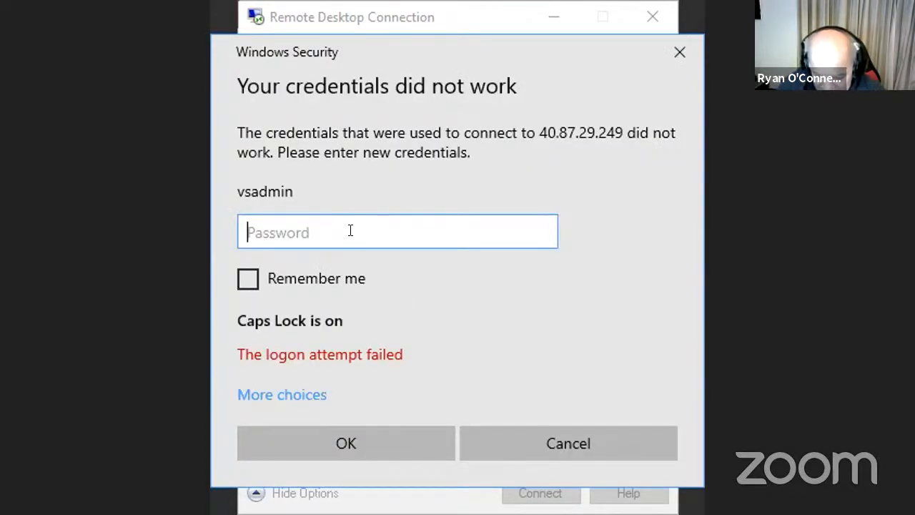
key(Caps_Lock)
text(●●●●●●●●●●●)
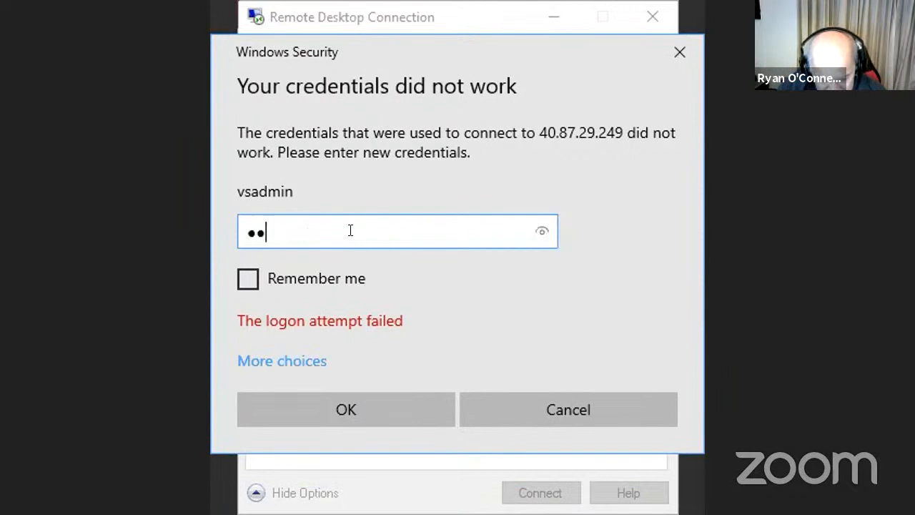
text(●●)
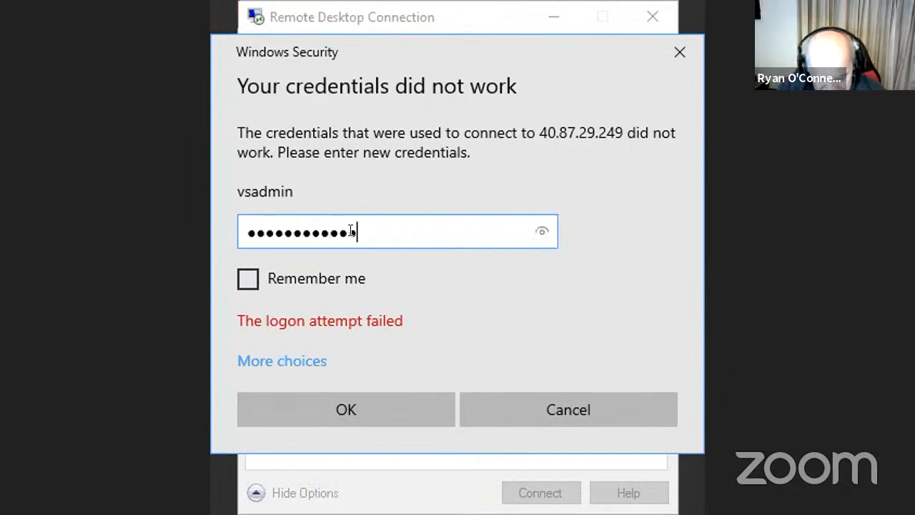
key(Return)
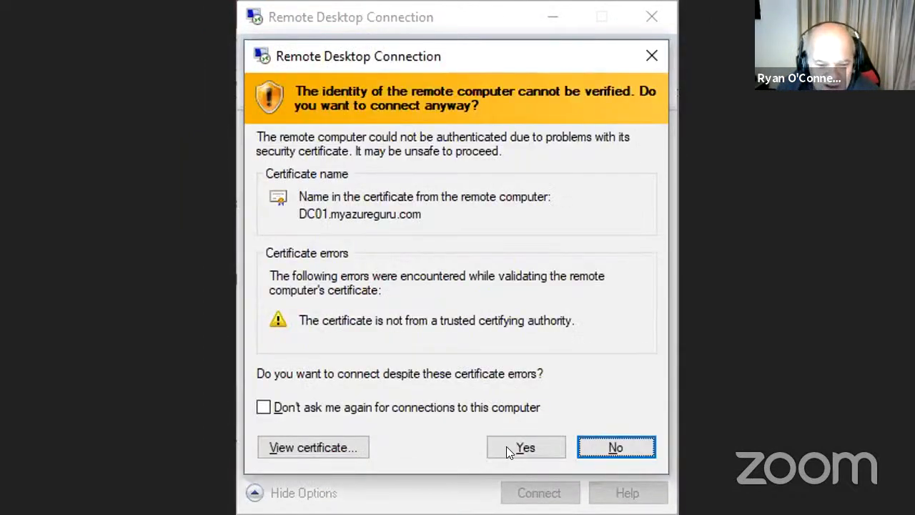
click(510, 448)
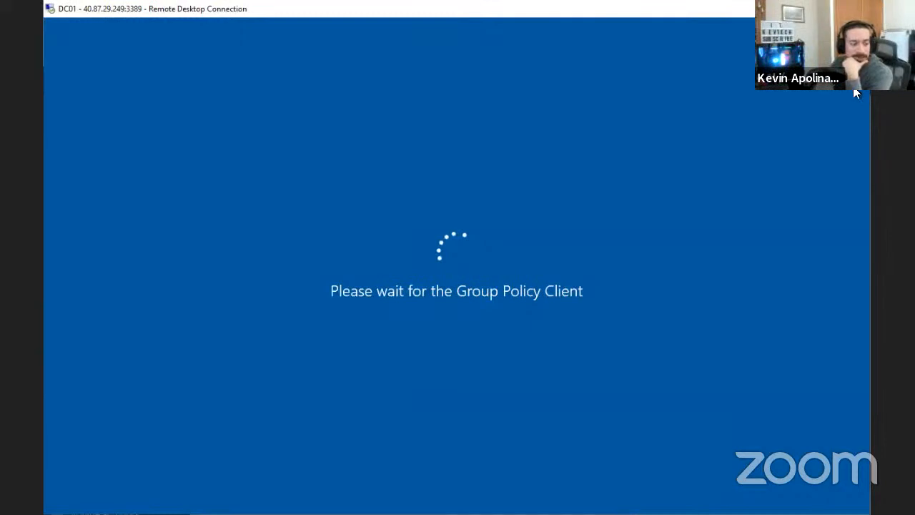
Turn on 'Do not start Server Manager automatically at logon' in Server Manager Properties
double_click(312, 10)
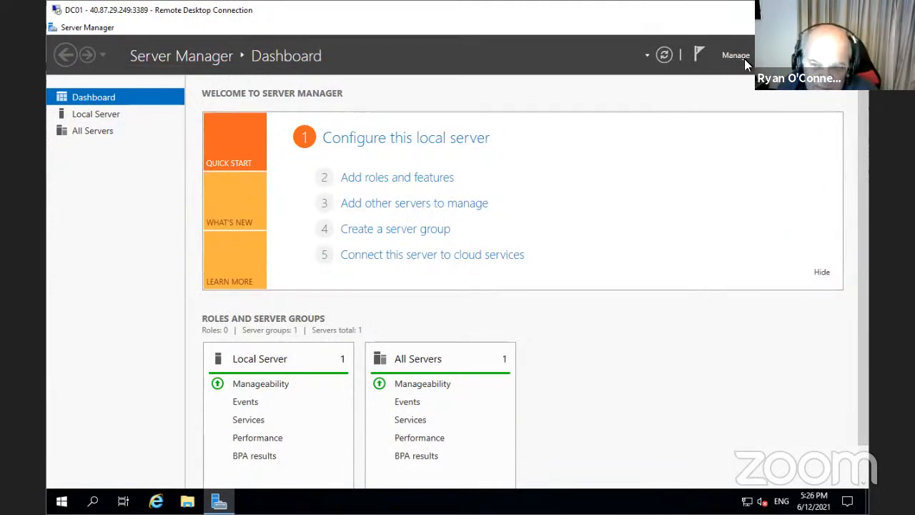
click(739, 56)
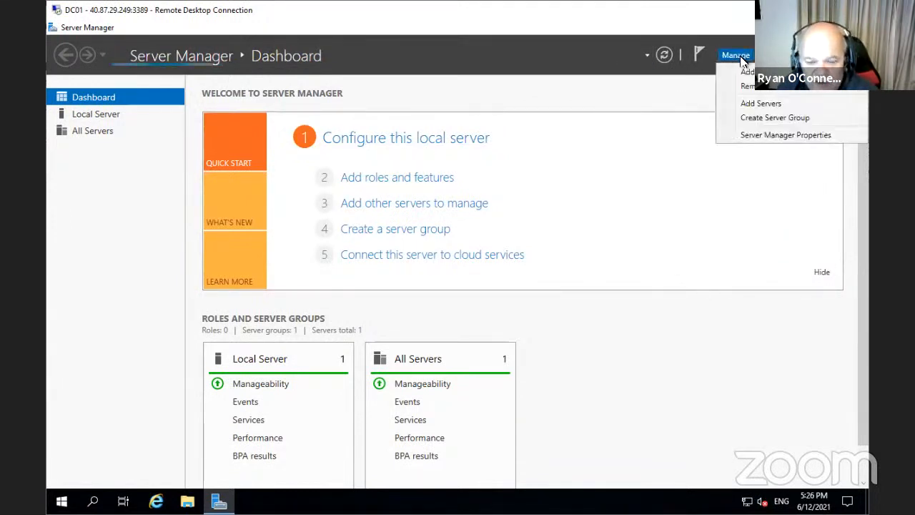
click(756, 133)
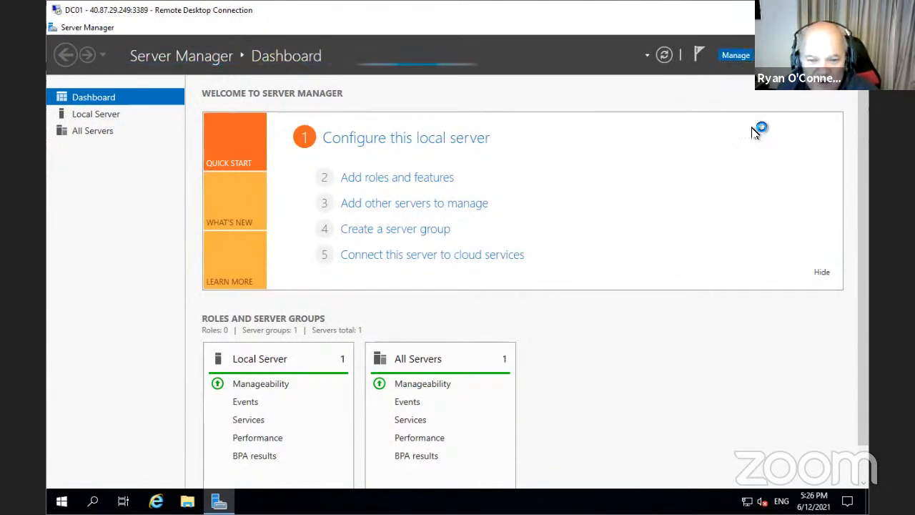
click(312, 284)
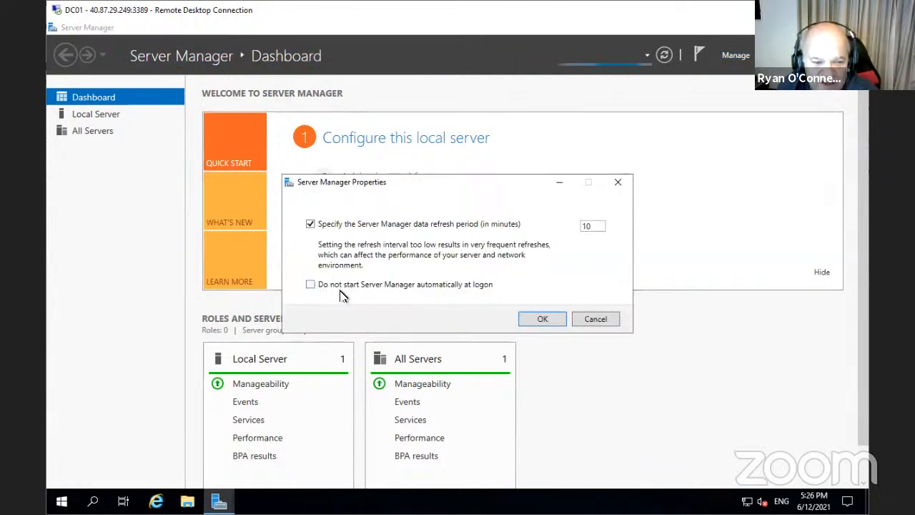
click(539, 319)
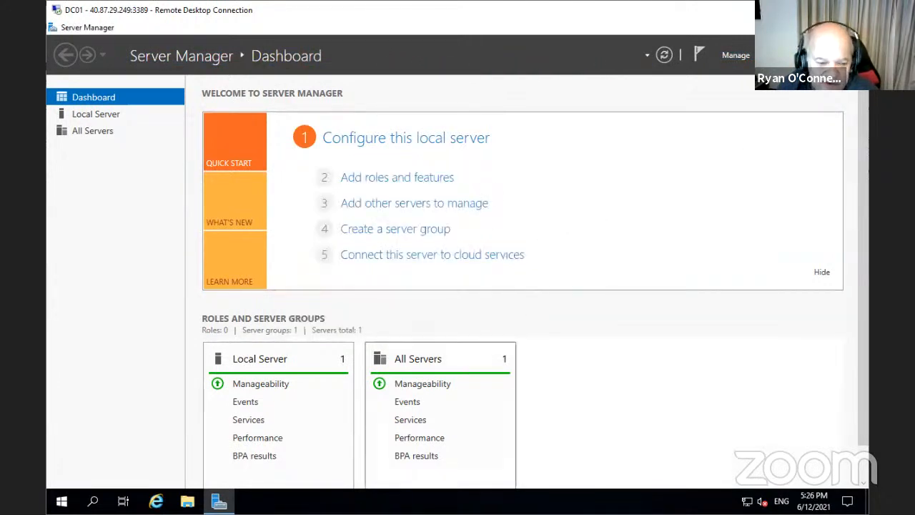
right_click(219, 501)
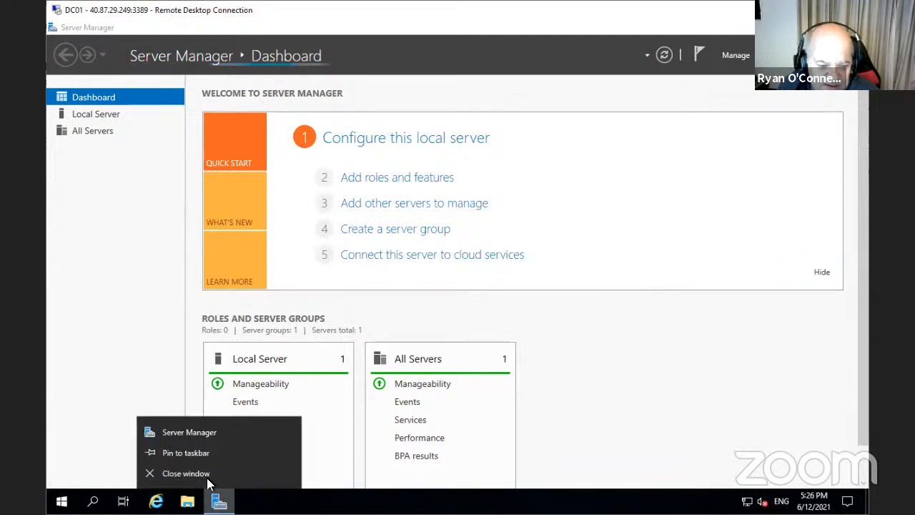
click(204, 453)
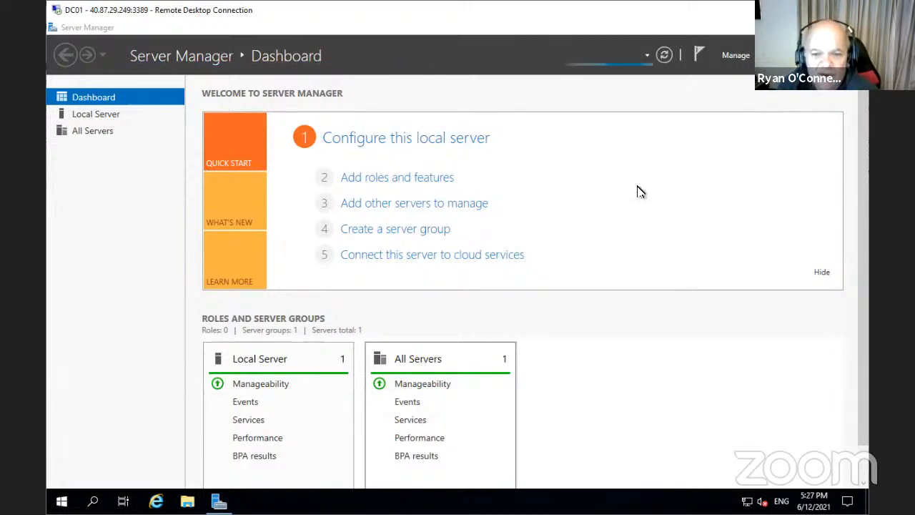
Launch Active Directory Users and Computers maximized and expand the myazureguru.com domain
click(735, 56)
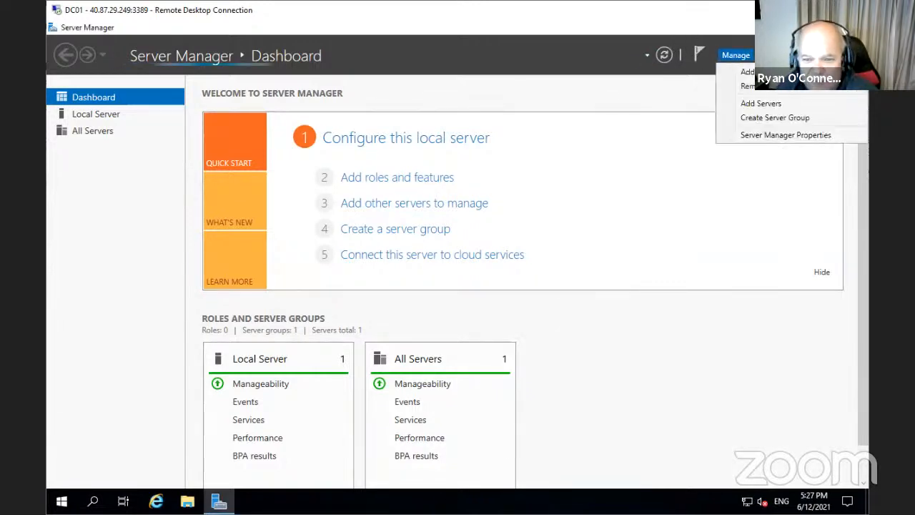
click(774, 55)
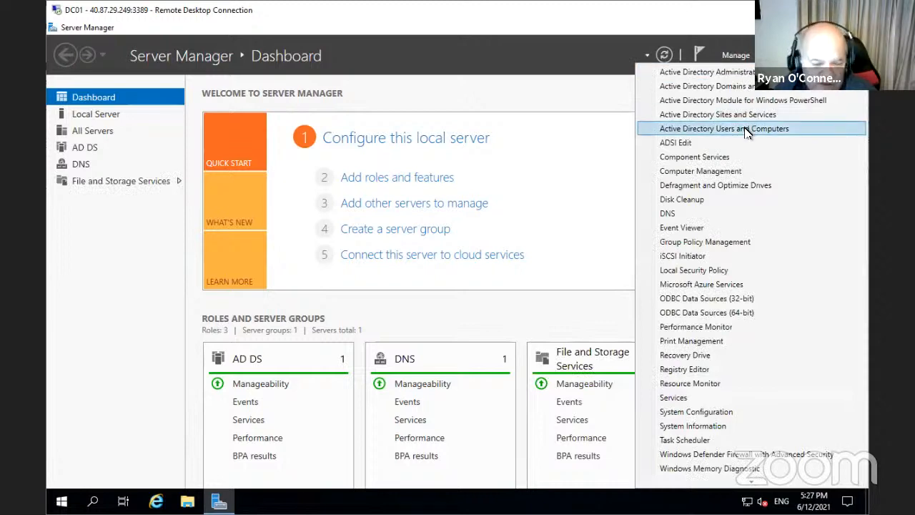
click(745, 130)
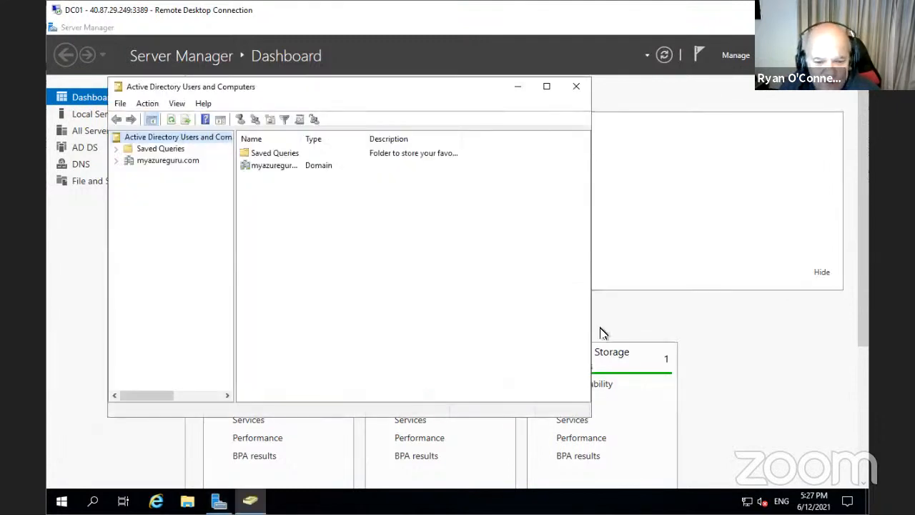
click(546, 86)
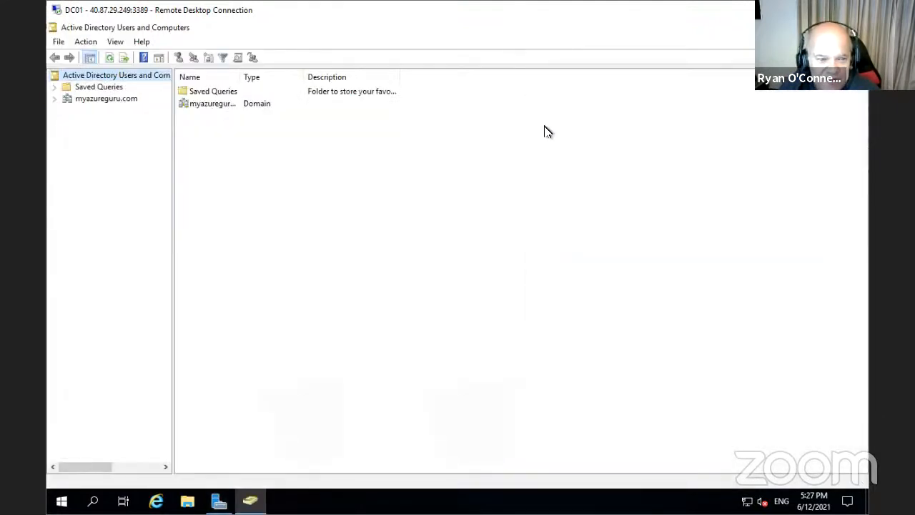
click(56, 100)
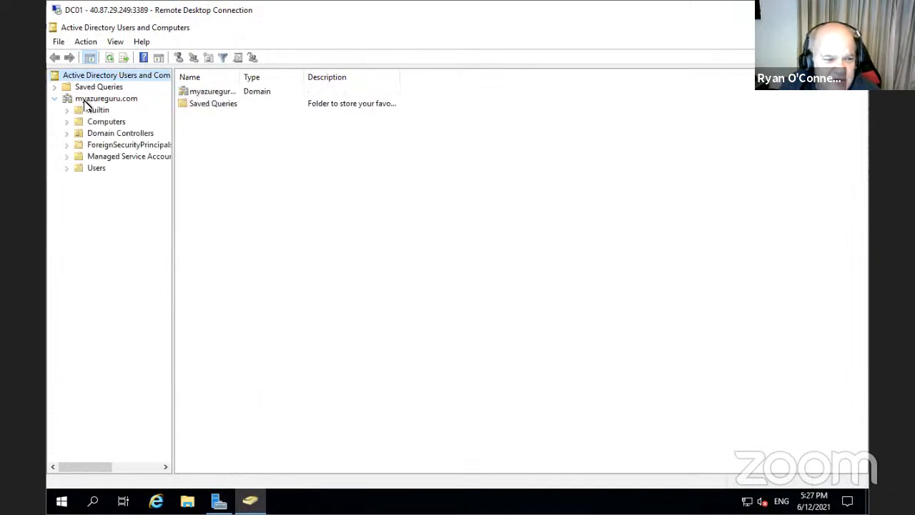
drag(175, 111, 214, 115)
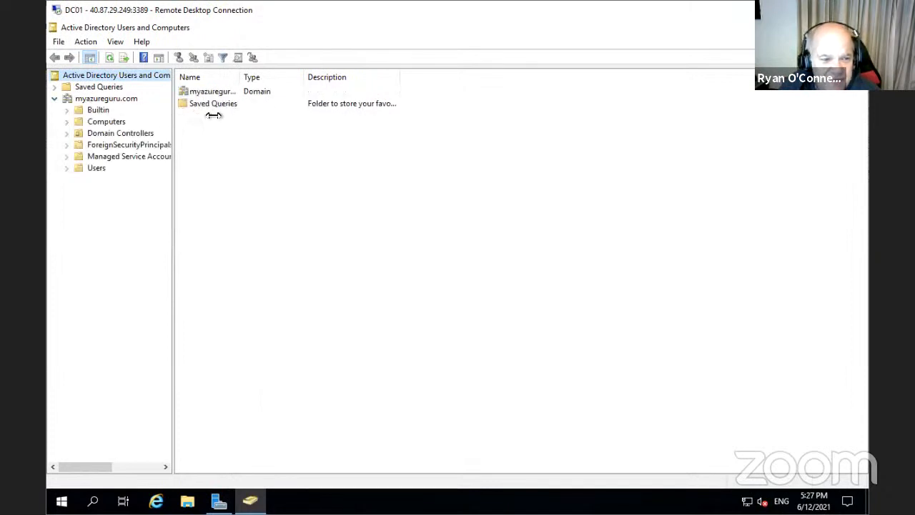
Browse the Builtin, Computers and Domain Controllers containers, ending on Users
click(99, 111)
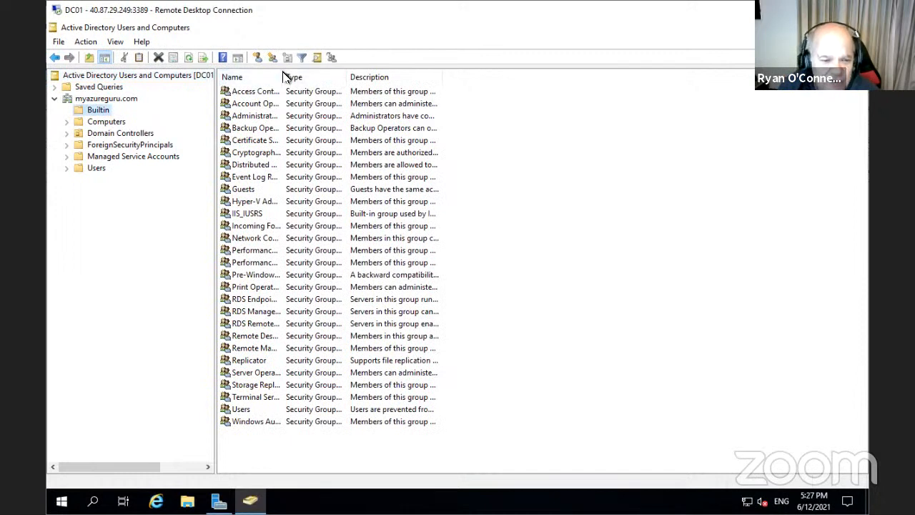
drag(283, 76, 339, 87)
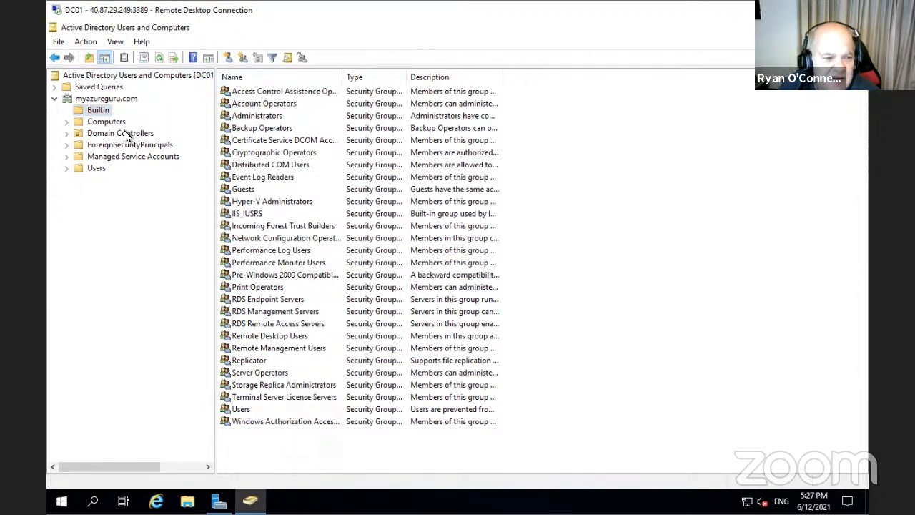
click(106, 123)
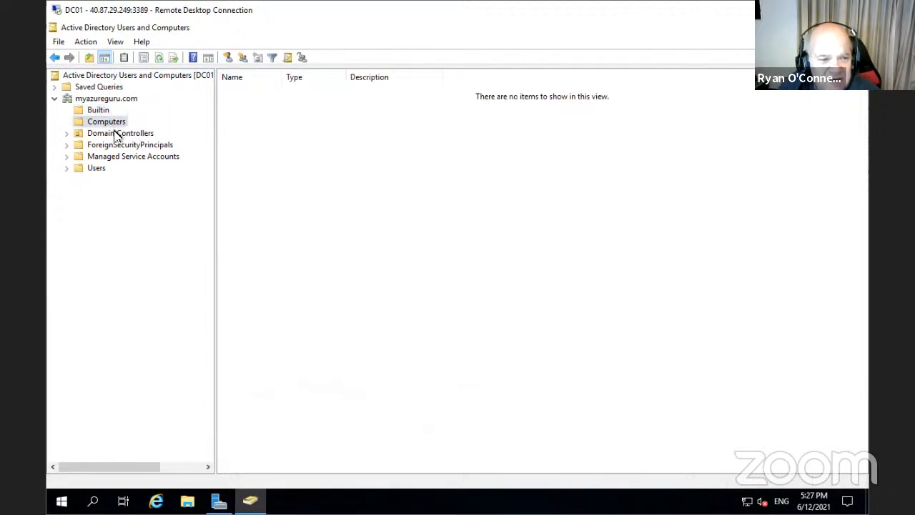
click(117, 134)
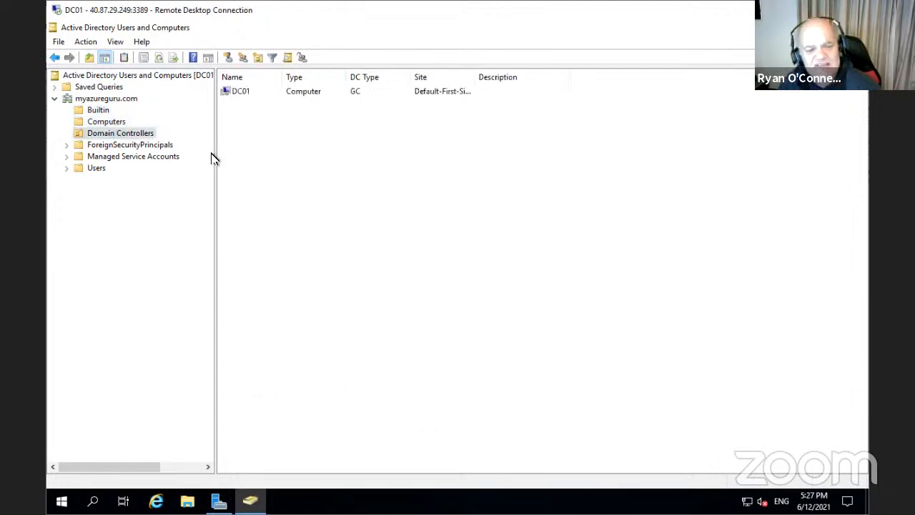
click(114, 122)
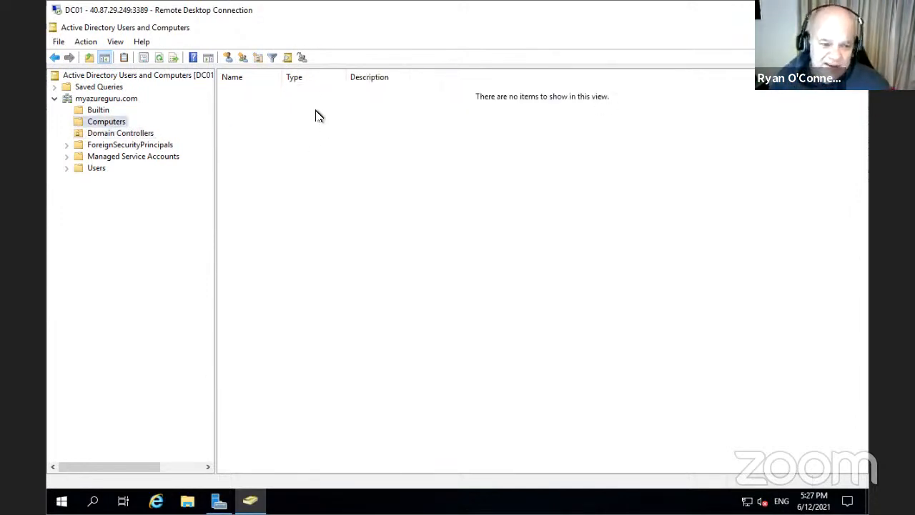
click(127, 134)
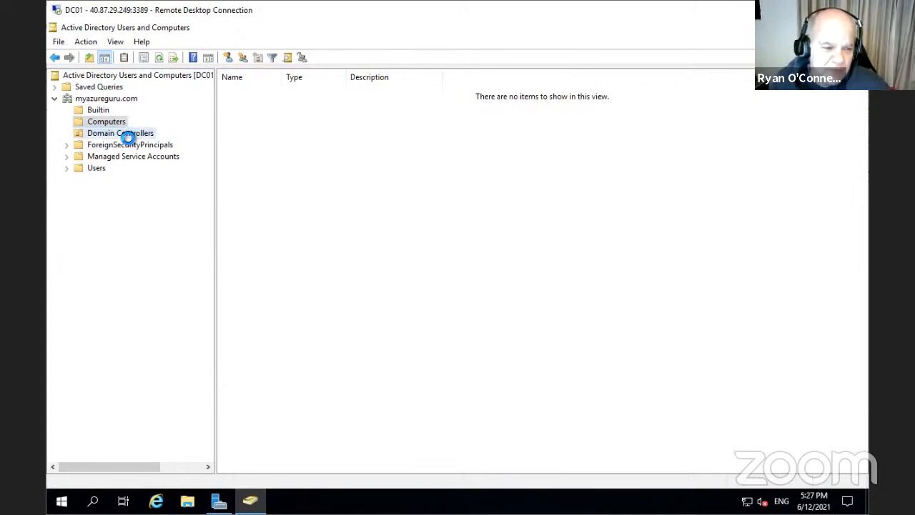
click(93, 169)
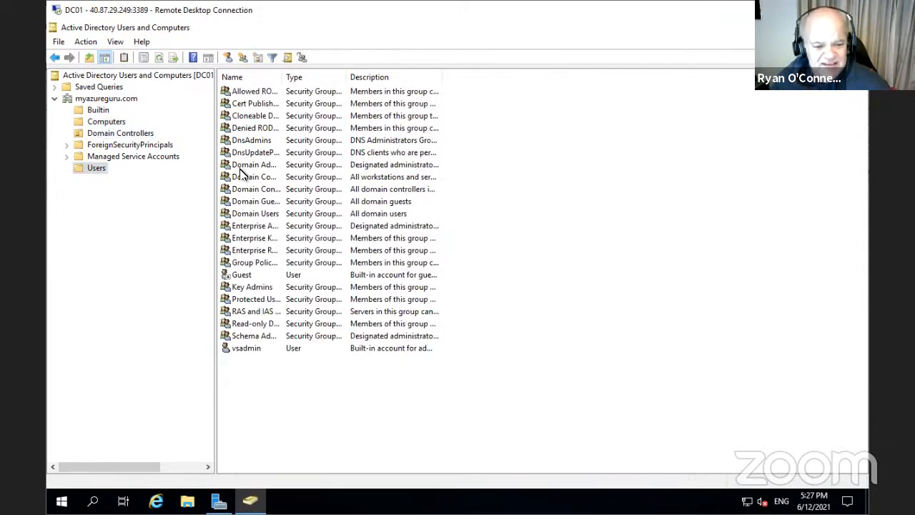
Create an organizational unit 'Sales Users' under myazureguru.com with accidental-deletion protection turned off
right_click(104, 99)
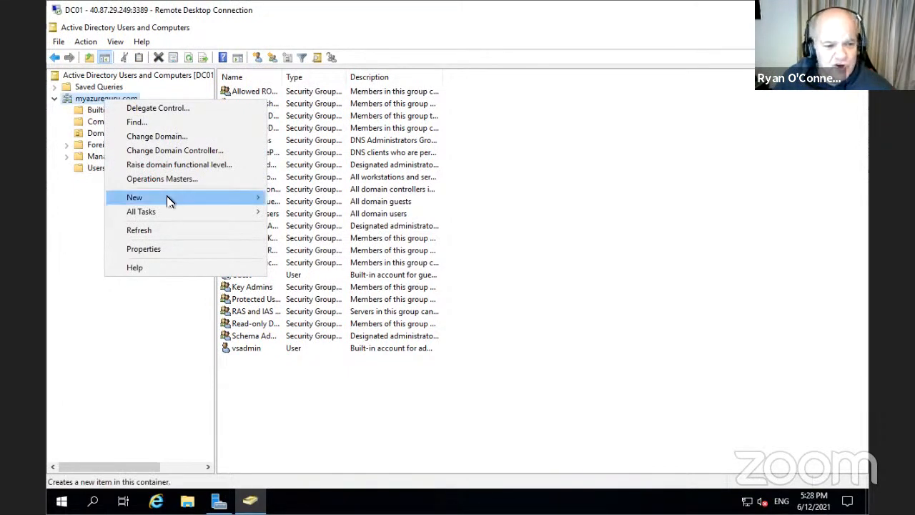
mouse_move(169, 200)
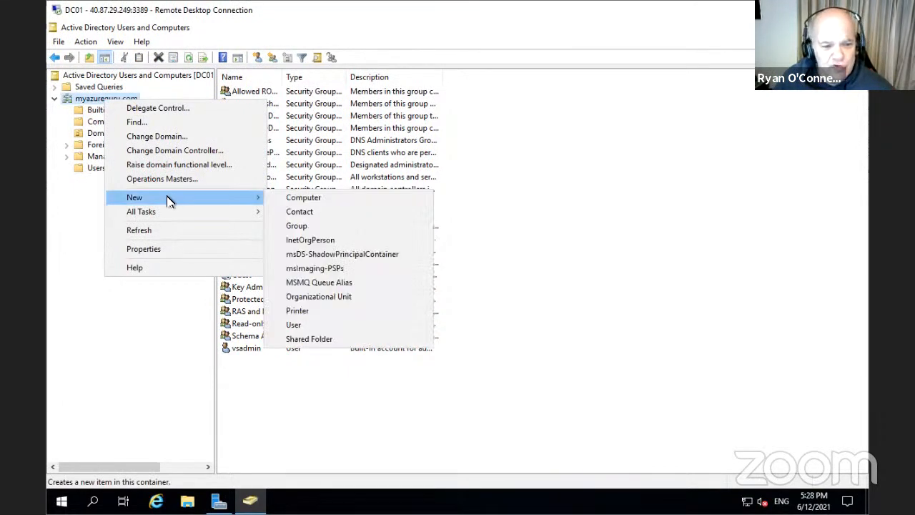
click(335, 297)
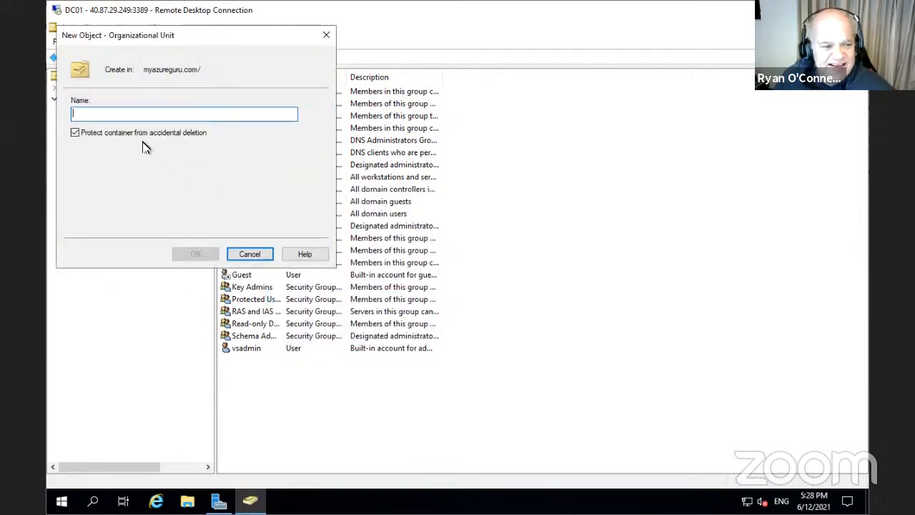
click(76, 133)
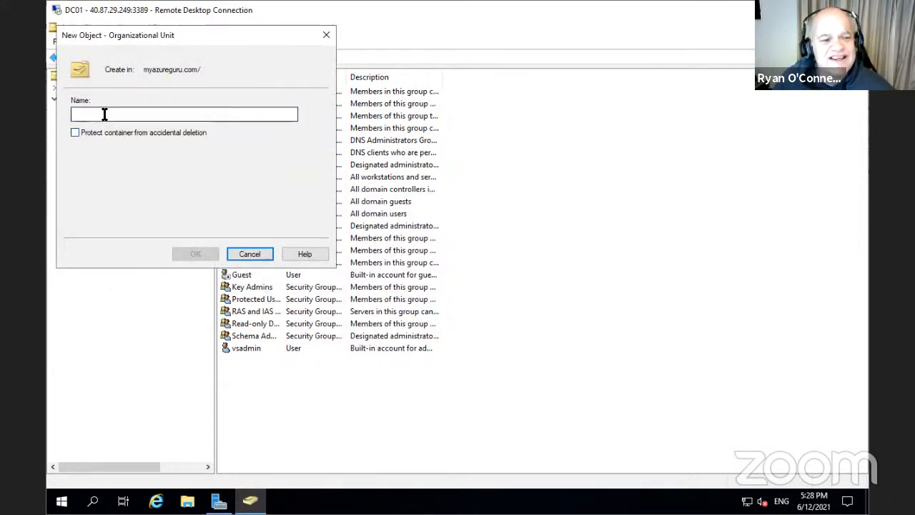
click(104, 114)
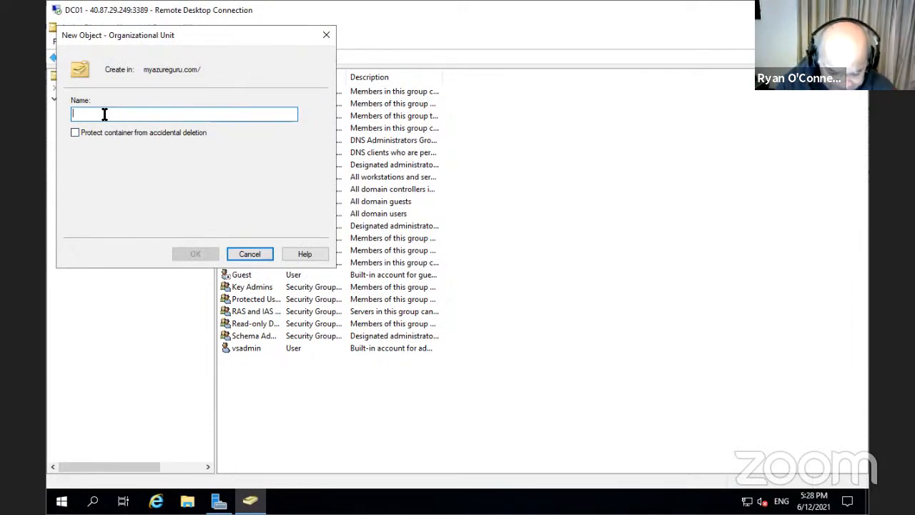
text(Por)
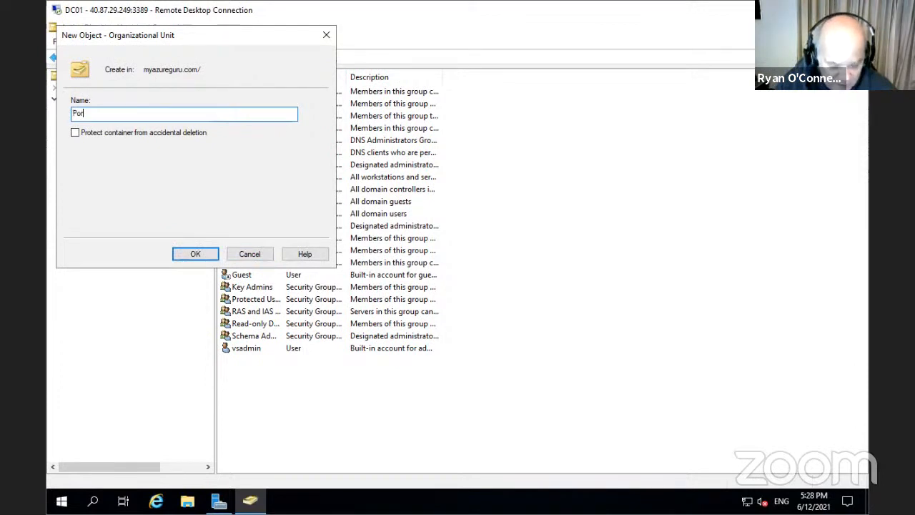
key(BackSpace)
key(BackSpace)
key(BackSpace)
text(I)
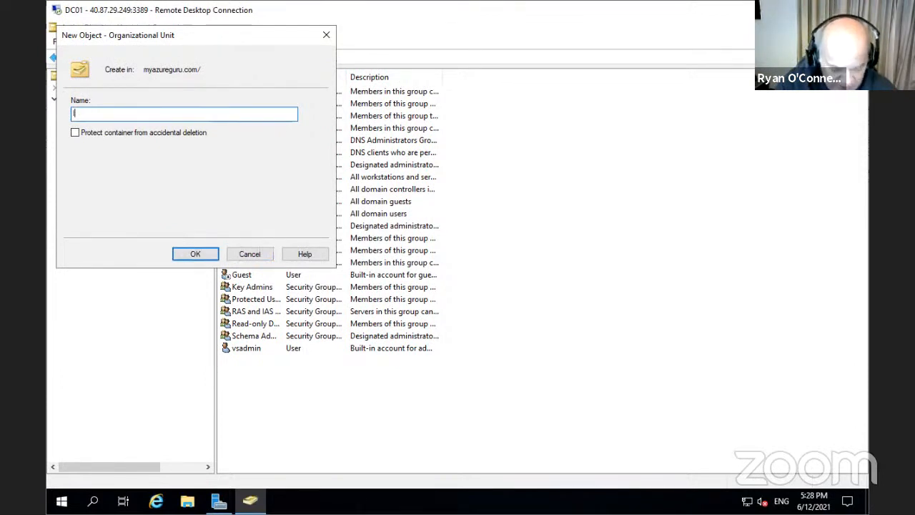
key(BackSpace)
key(BackSpace)
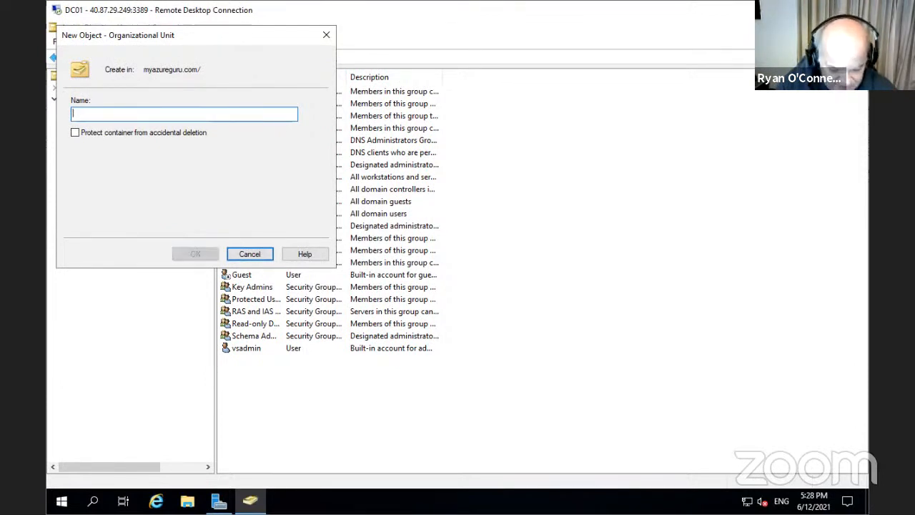
text(Sales Users)
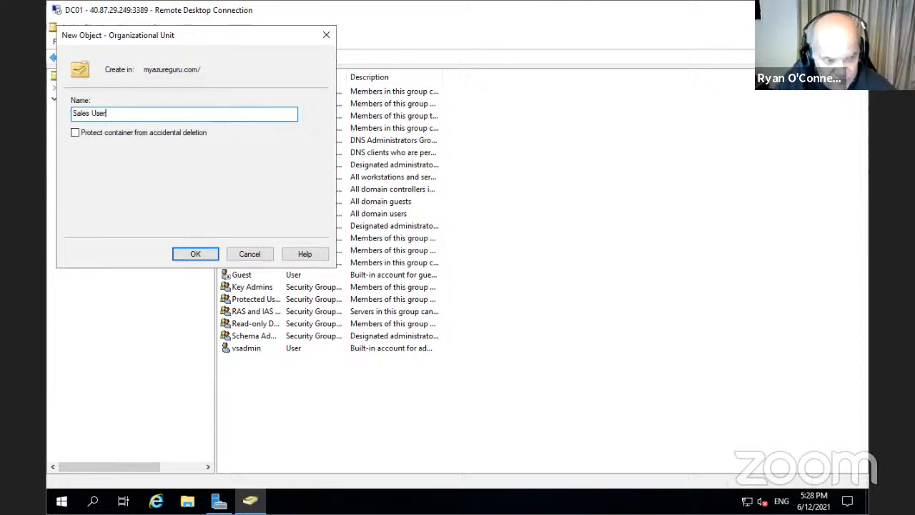
click(193, 254)
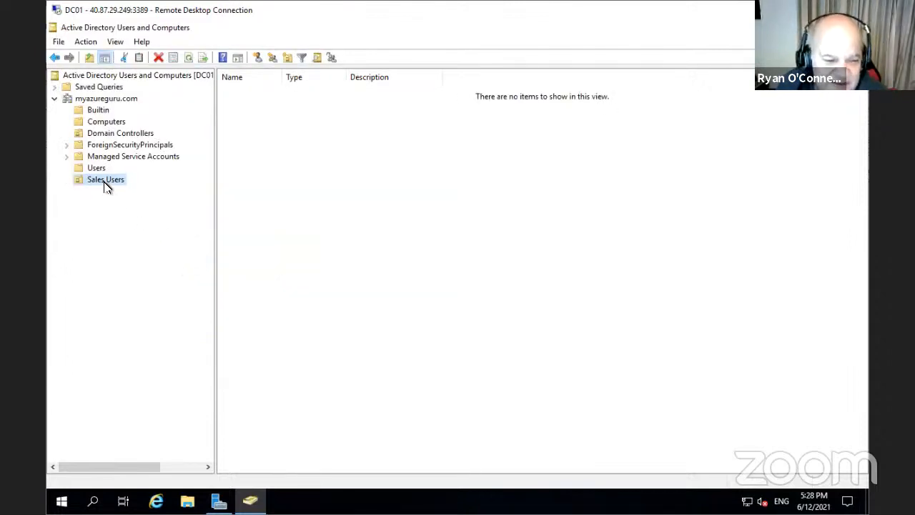
Browse the Sales Users, Managed Service Accounts and Users containers of myazureguru.com
right_click(255, 187)
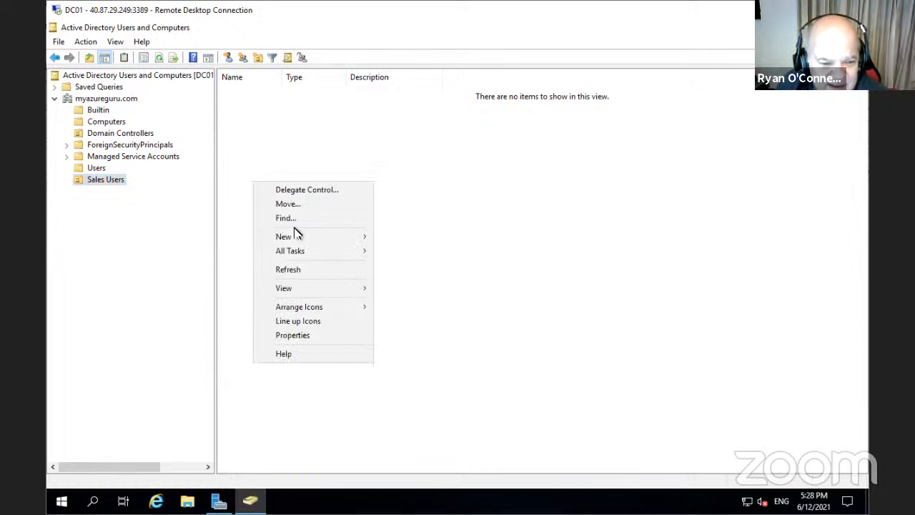
mouse_move(306, 241)
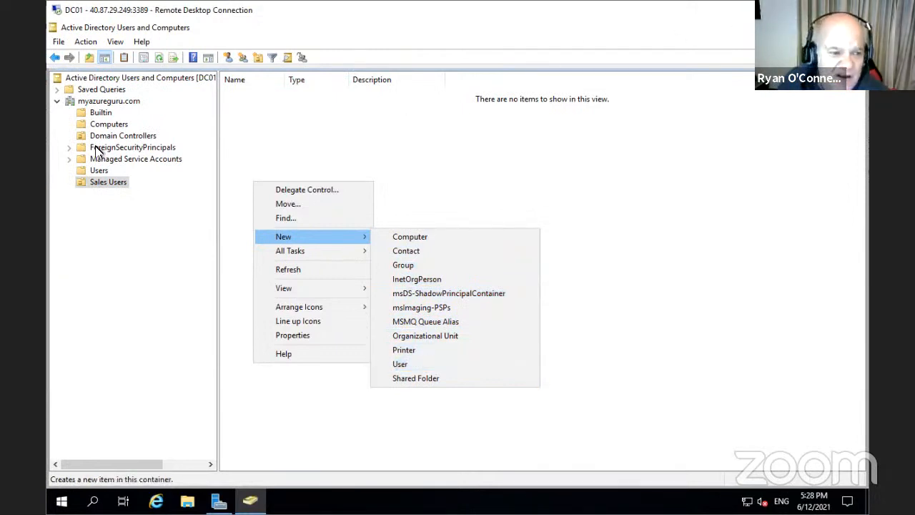
click(106, 102)
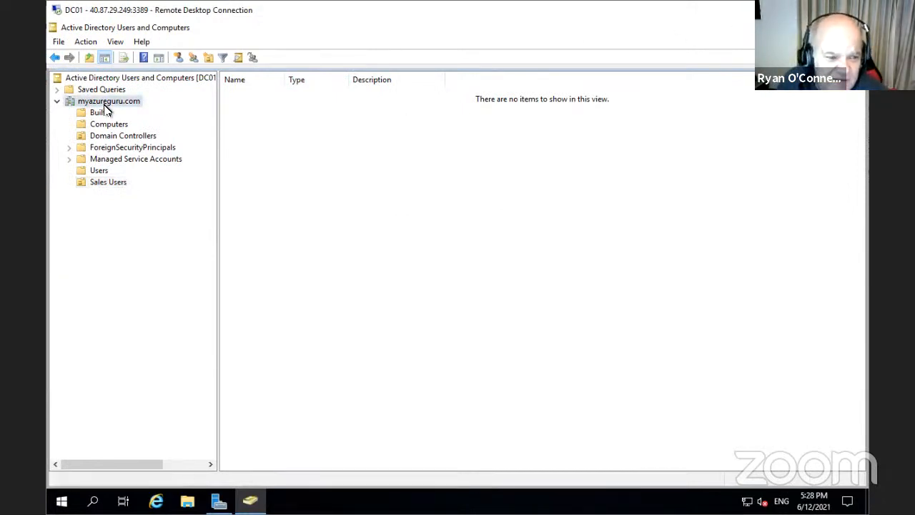
click(112, 161)
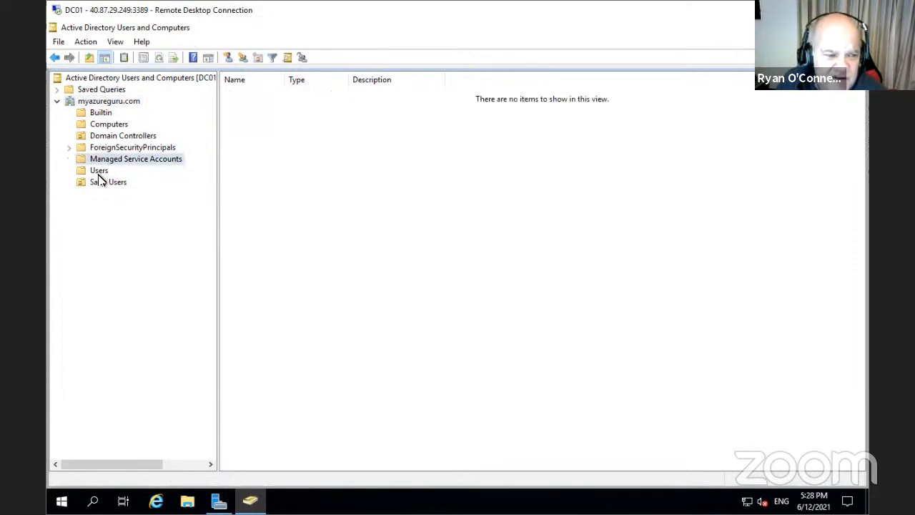
click(99, 173)
right_click(106, 185)
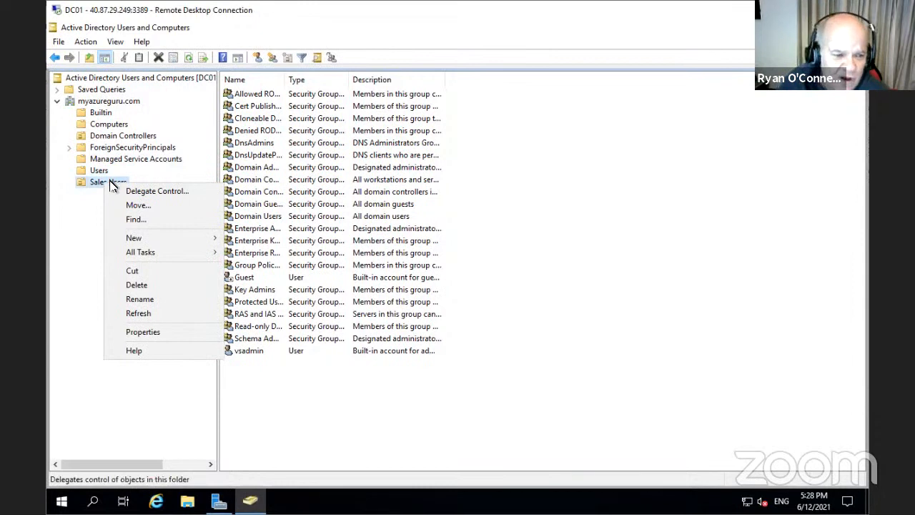
Dismiss the domain's New menu without creating anything and close Active Directory Users and Computers
right_click(101, 101)
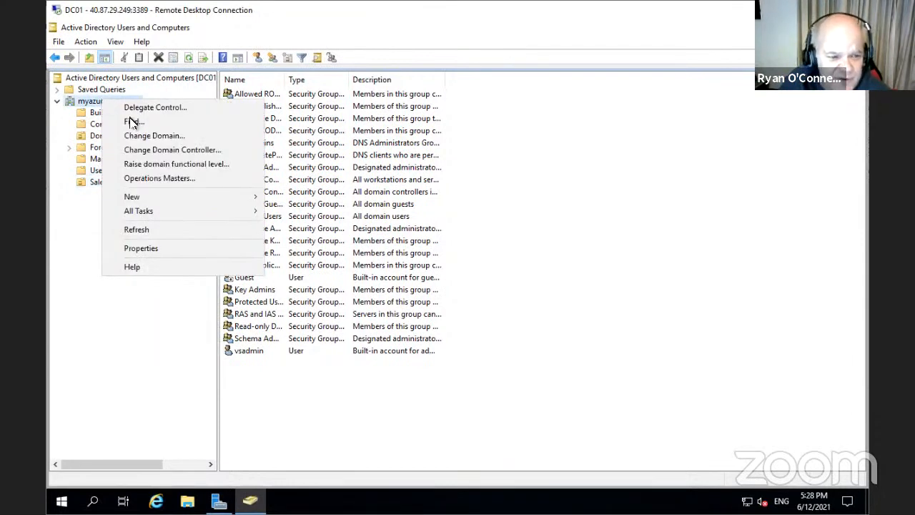
mouse_move(169, 196)
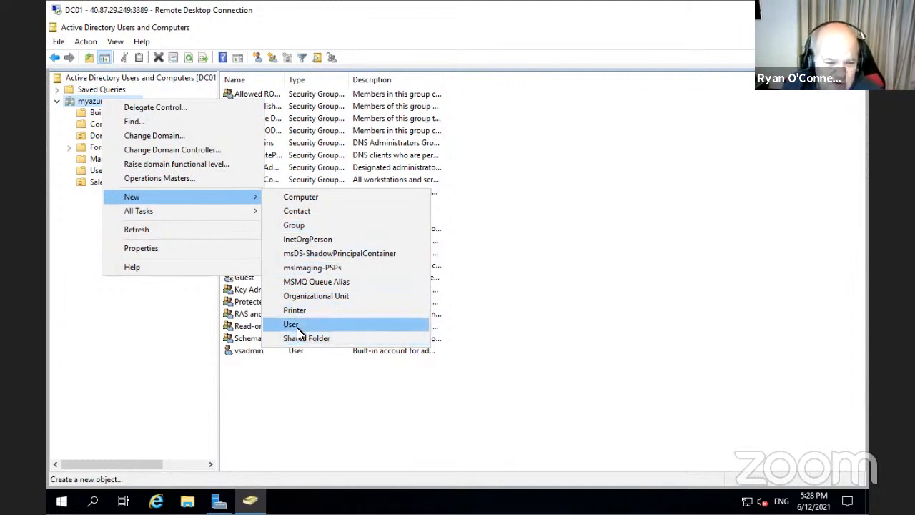
click(591, 300)
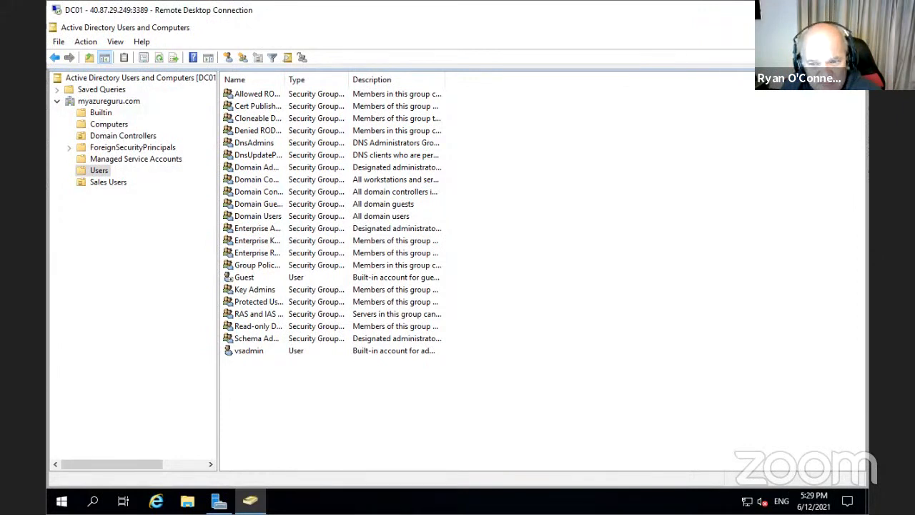
click(853, 27)
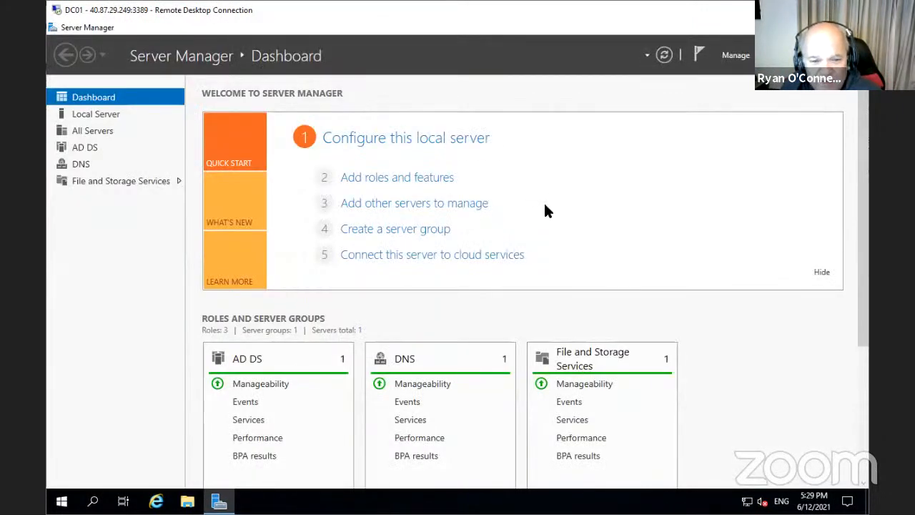
Close Server Manager while keeping the remote session to DC01 connected
key(alt+F4)
click(559, 282)
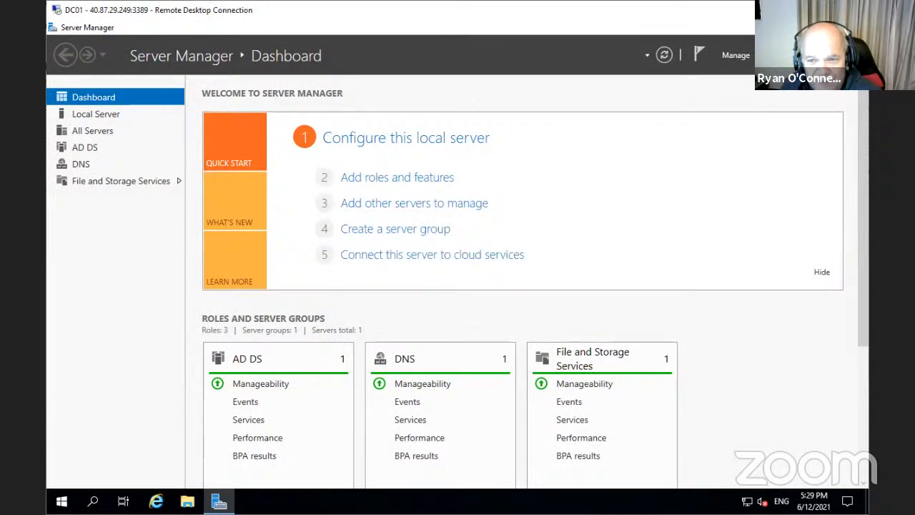
click(853, 27)
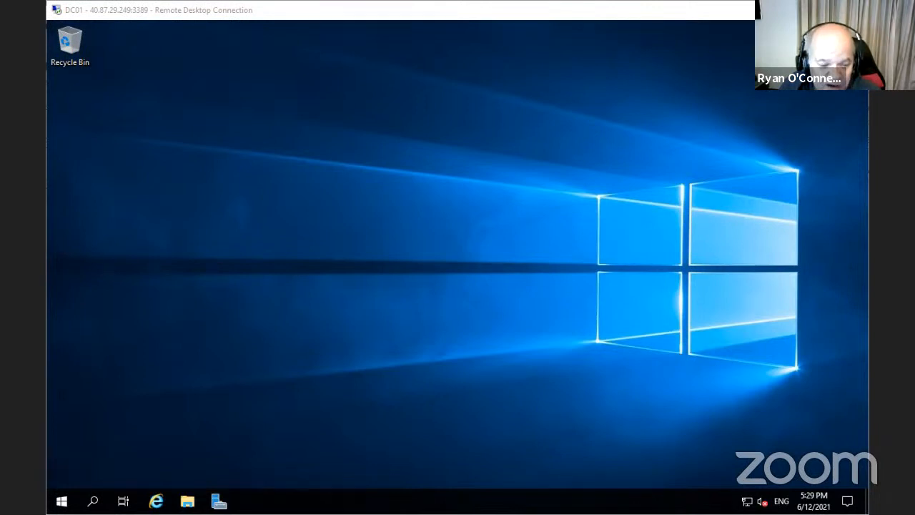
Launch Internet Explorer with recommended settings and load the pasted Azure AD Connect download URL
click(156, 501)
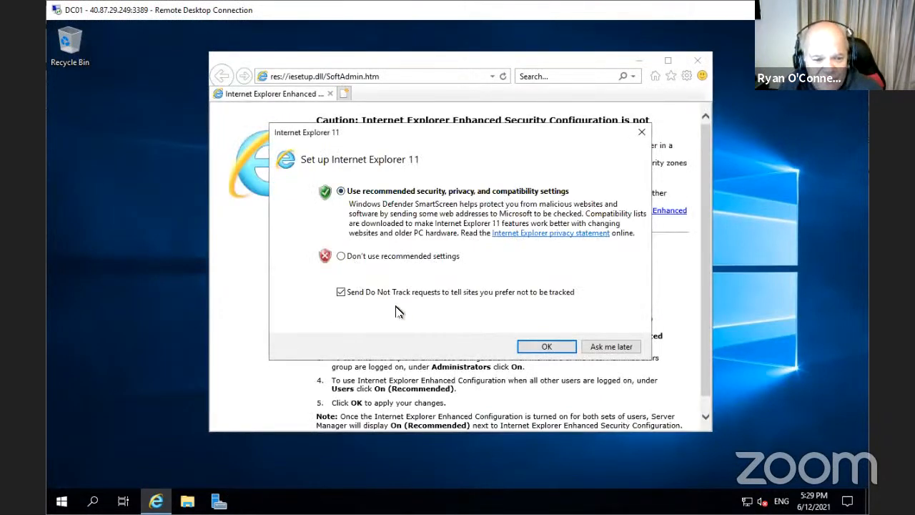
click(543, 347)
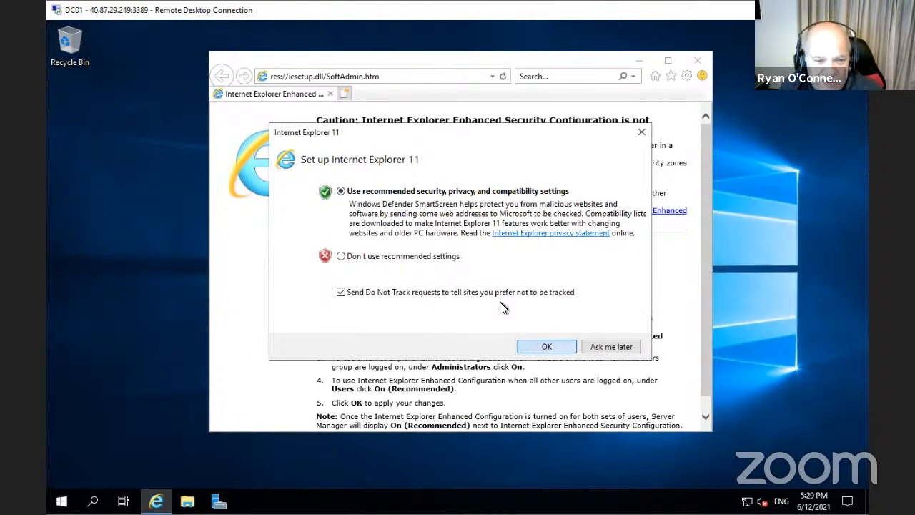
click(344, 75)
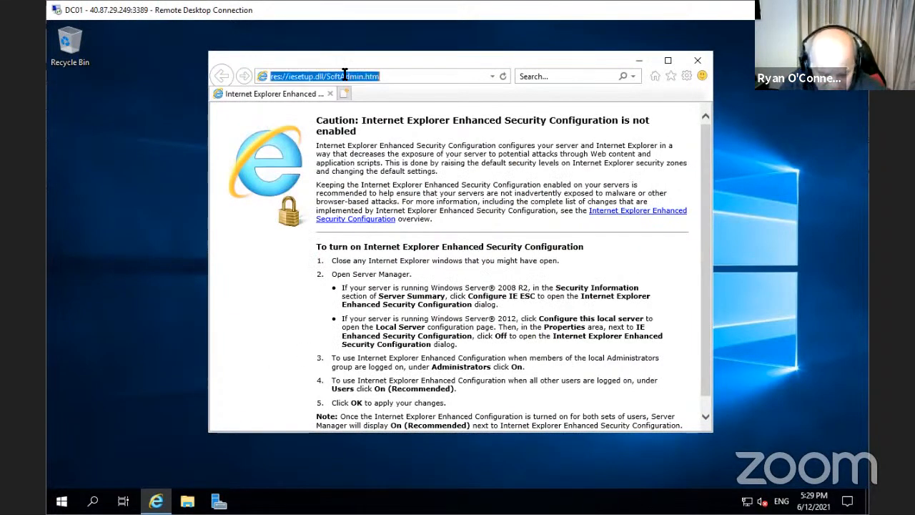
key(ctrl+v)
key(Return)
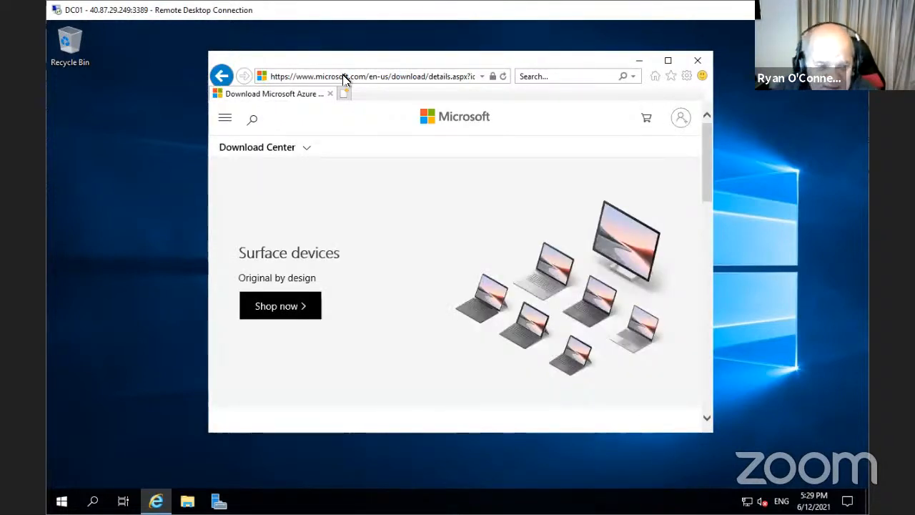
Download AzureADConnect.msi via Save as to the Desktop, then close Internet Explorer
scroll(681, 371, down, 2)
scroll(681, 371, down, 2)
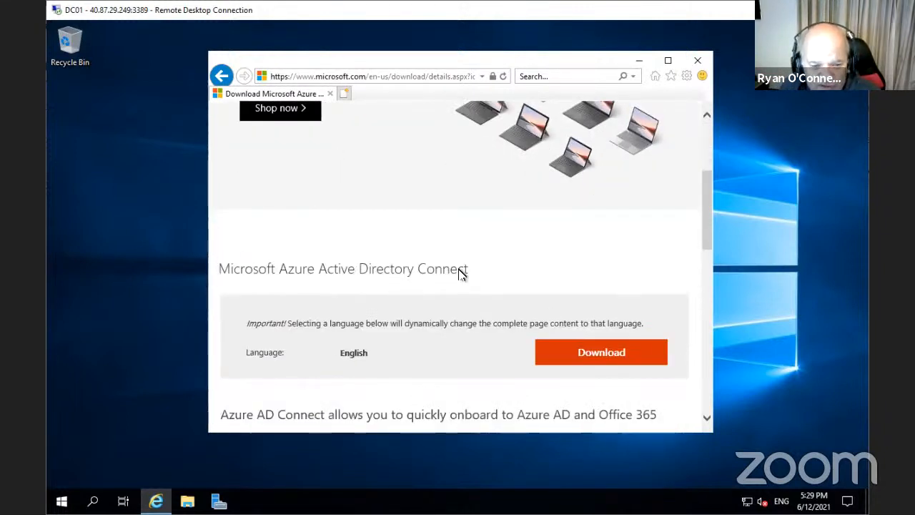
click(600, 362)
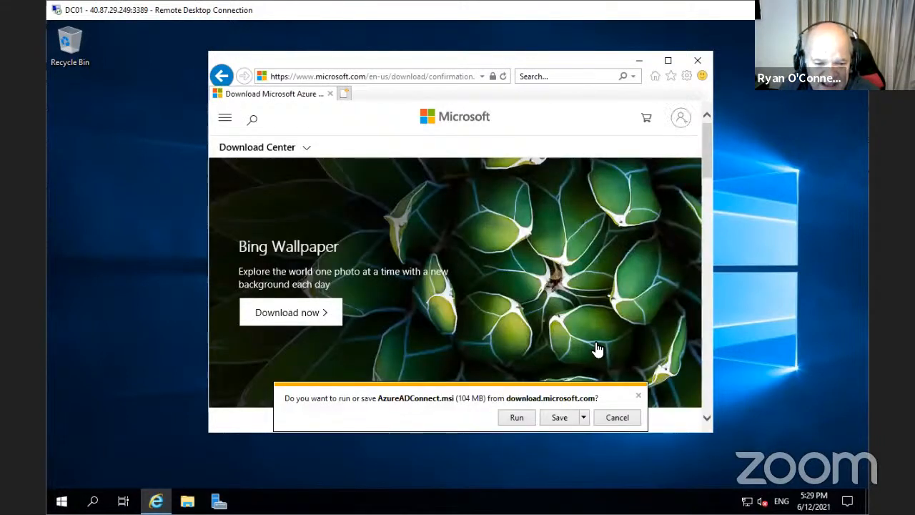
click(584, 419)
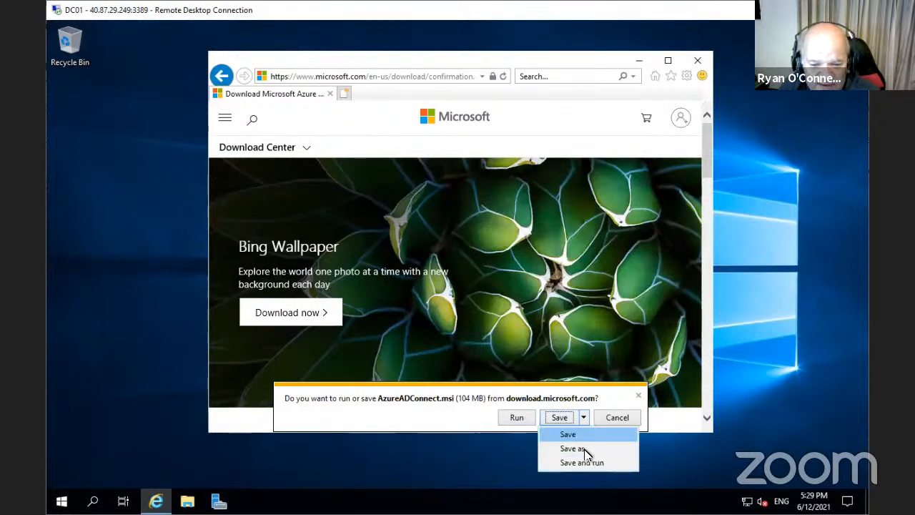
click(584, 449)
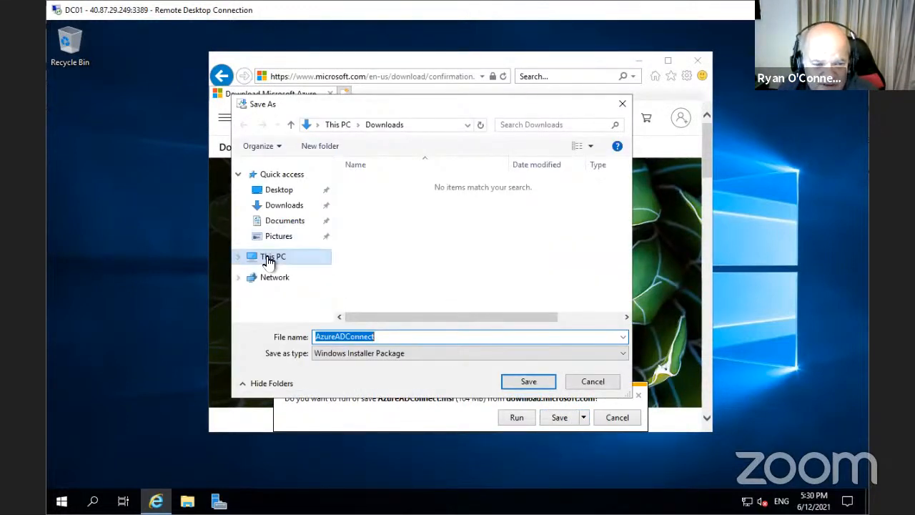
click(272, 257)
click(278, 189)
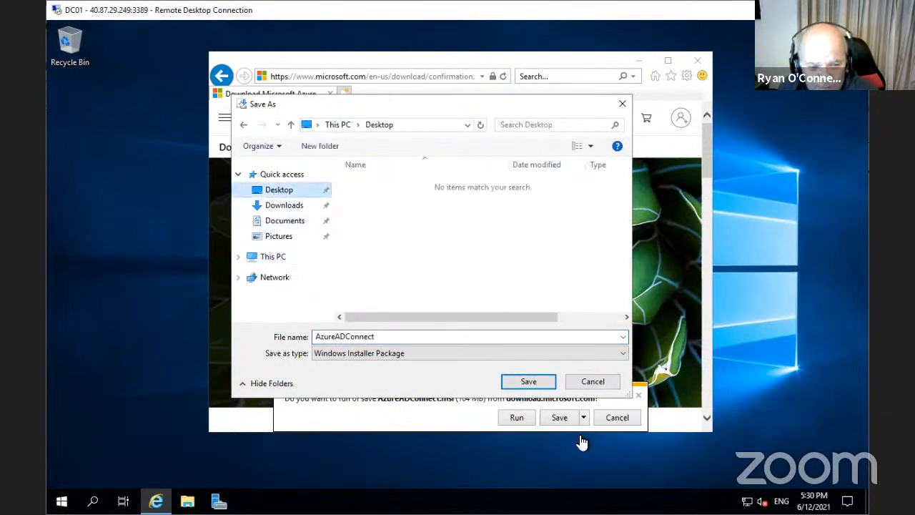
click(528, 383)
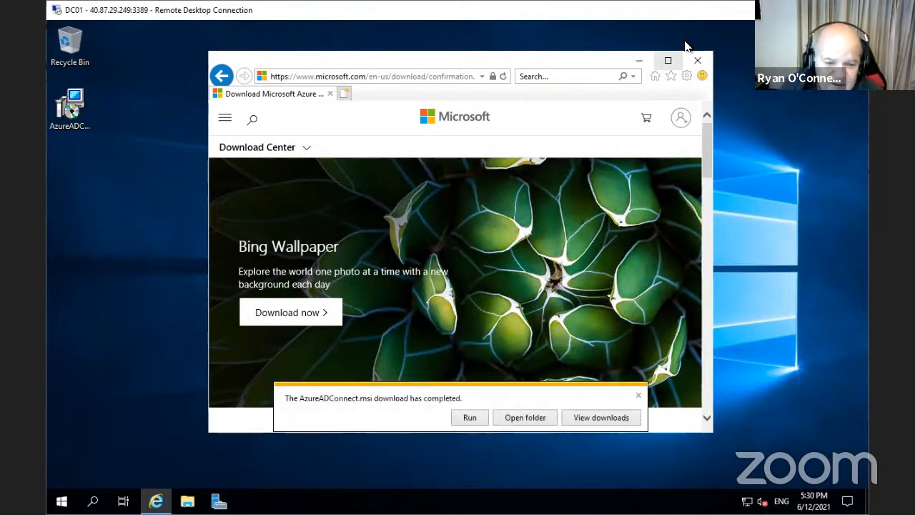
click(638, 395)
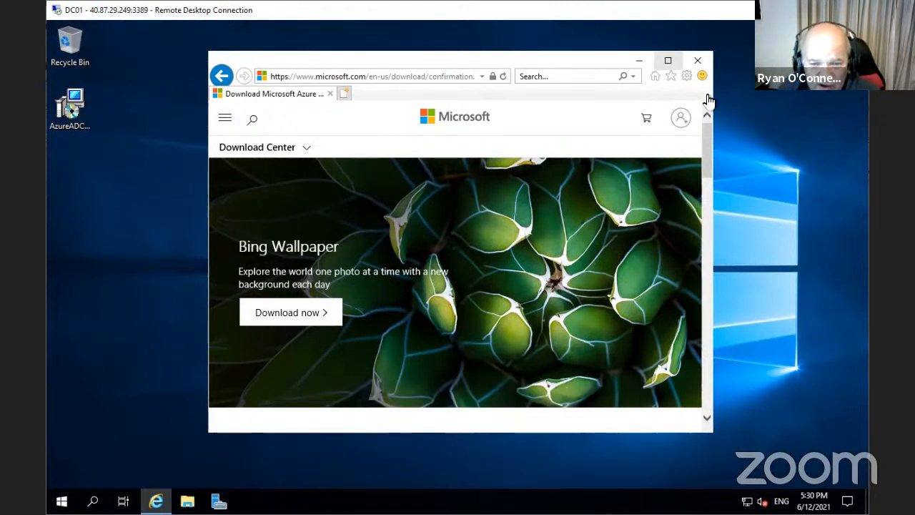
click(697, 60)
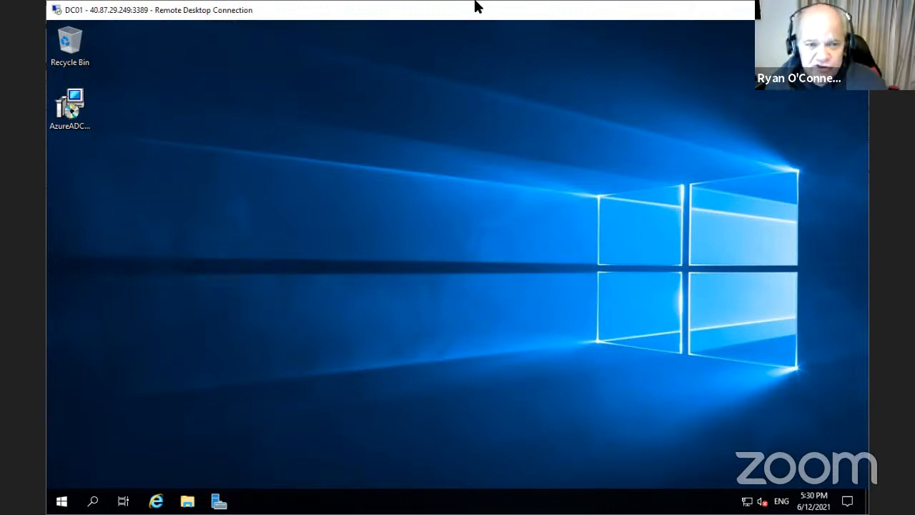
Run AzureADConnect.msi, agree to the license terms, and proceed with Use express settings
double_click(71, 109)
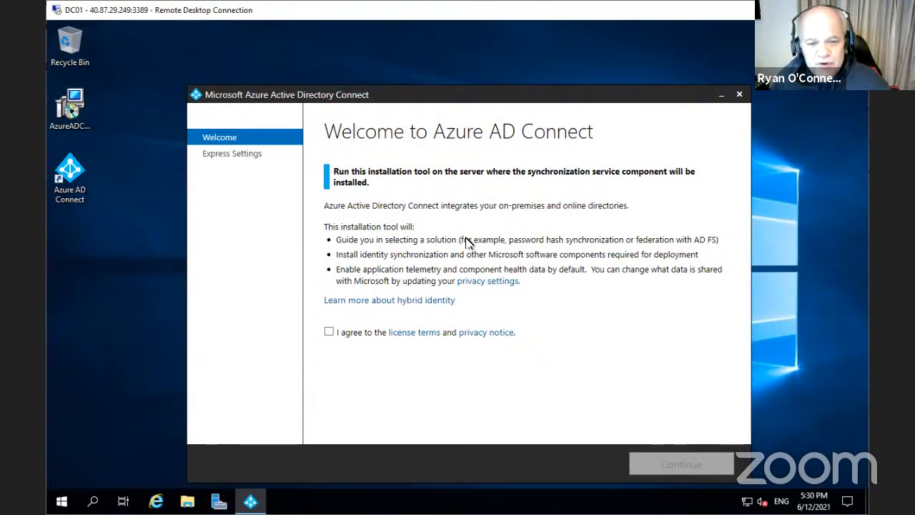
click(330, 333)
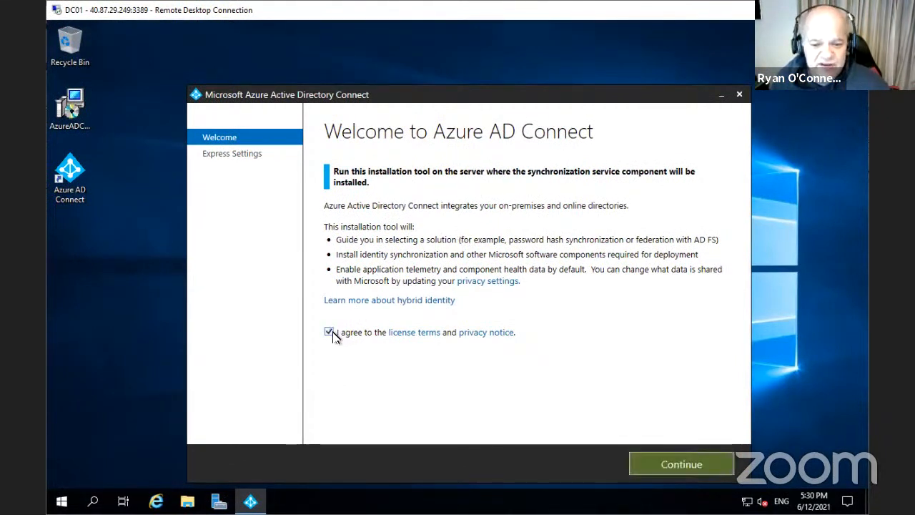
click(698, 465)
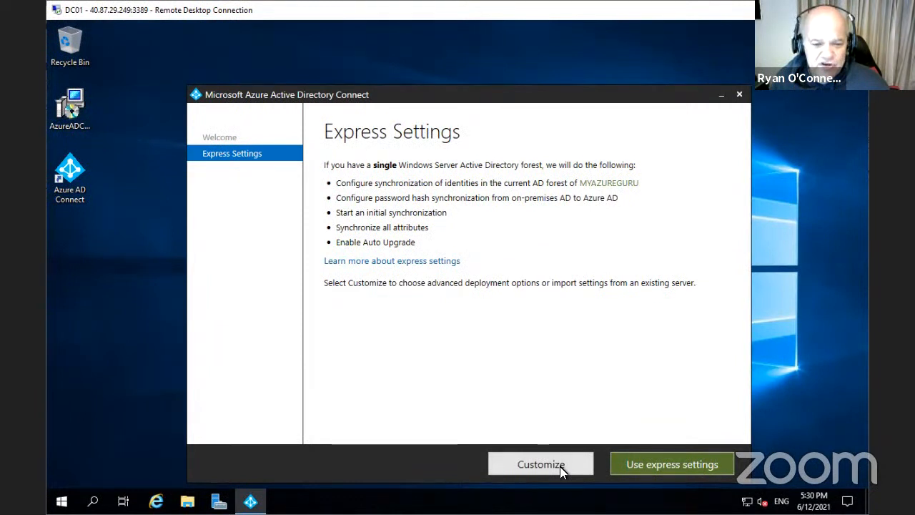
click(560, 466)
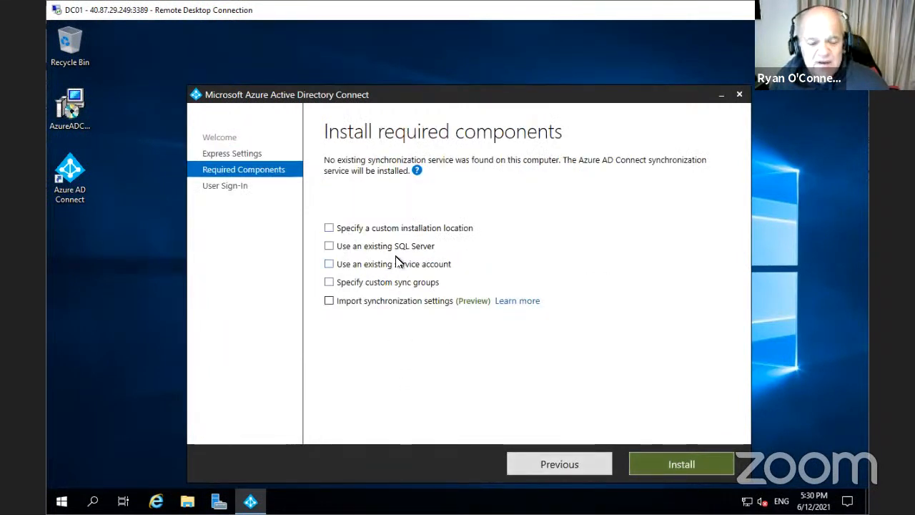
click(533, 464)
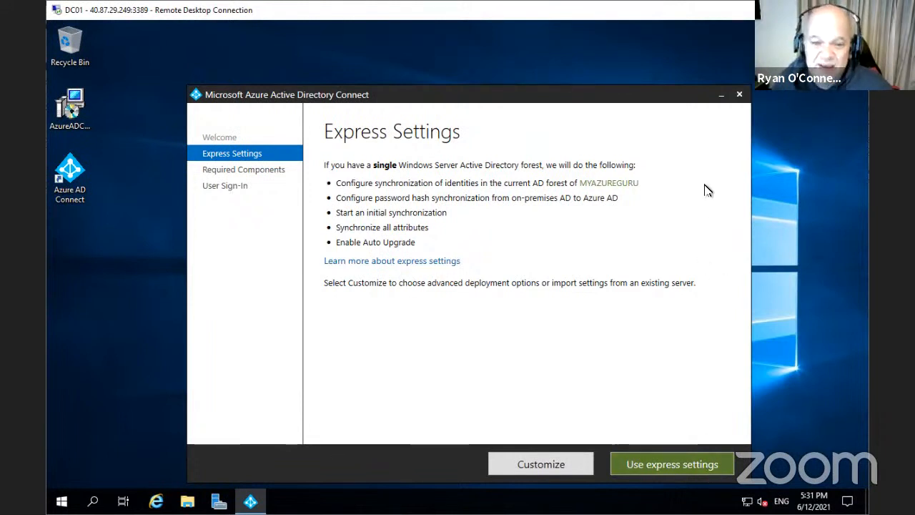
drag(648, 103, 647, 68)
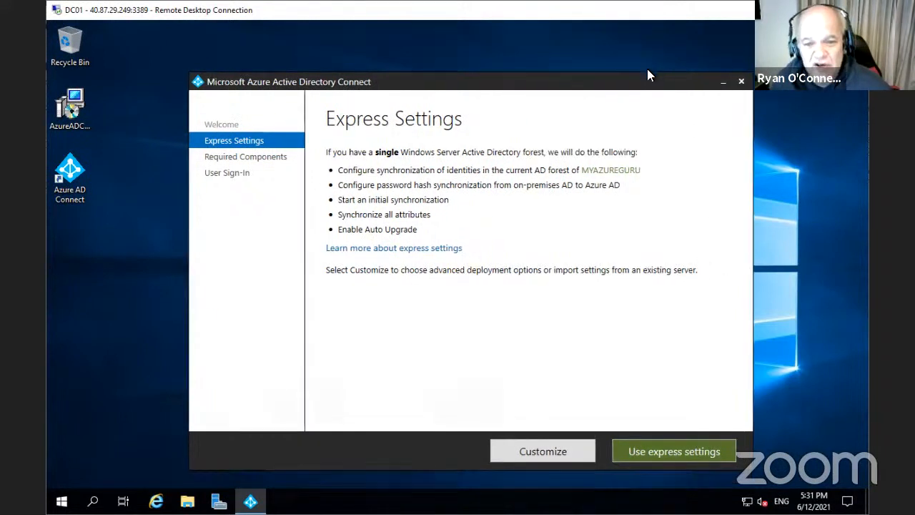
click(691, 427)
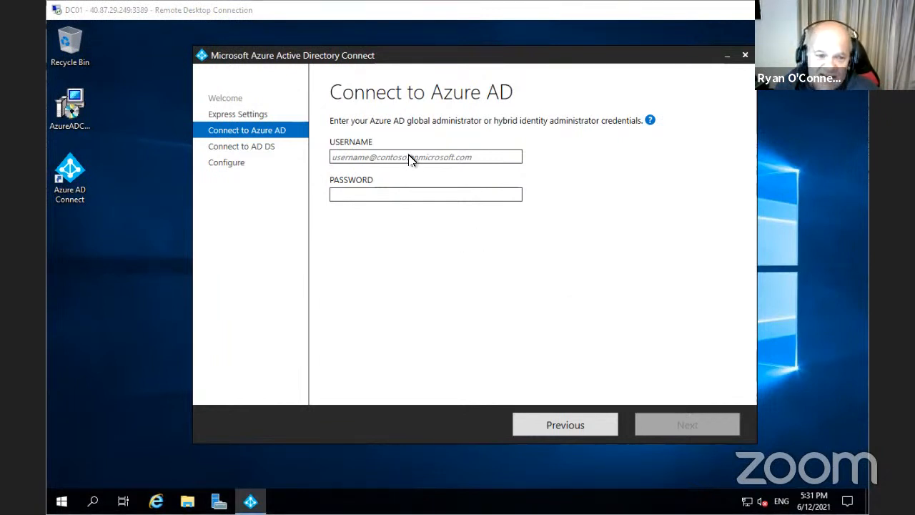
Paste the global administrator's username and type the account password on Connect to Azure AD
key(ctrl+v)
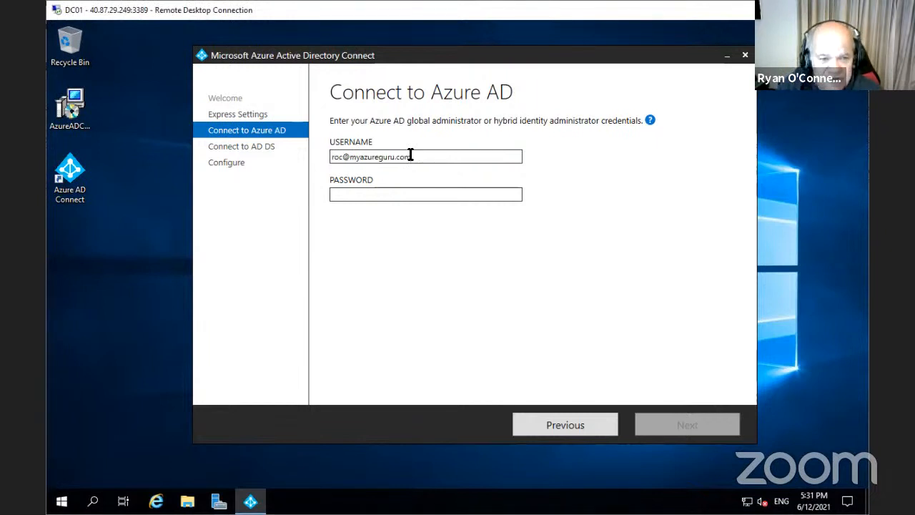
click(385, 193)
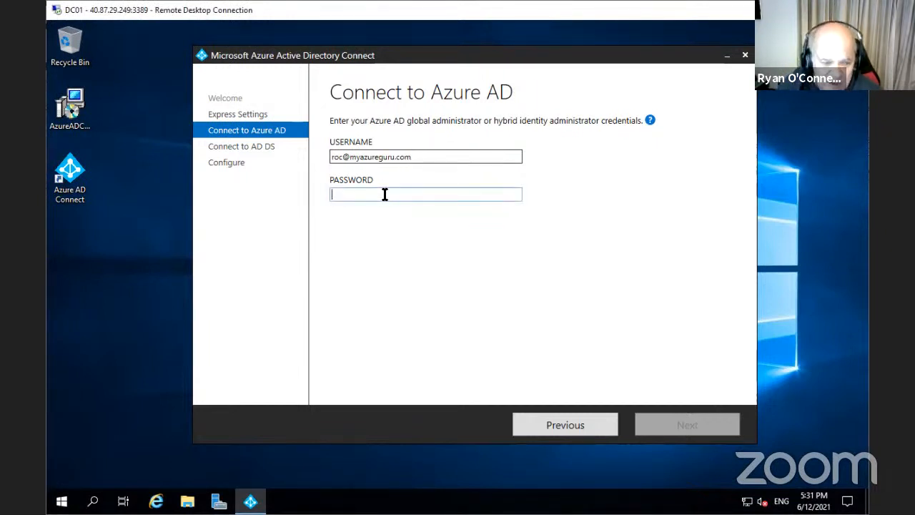
text(p)
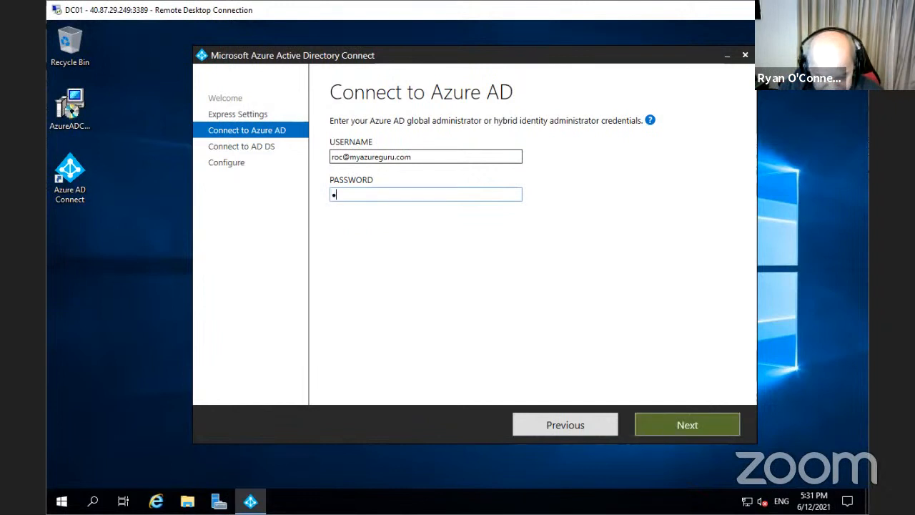
text(•••••••)
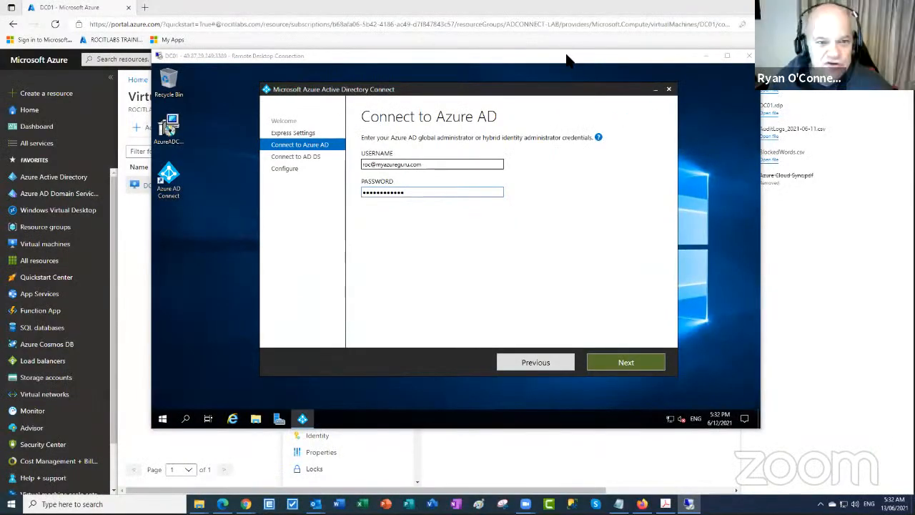
In Azure Active Directory, open the admin user's Assigned roles page
click(568, 56)
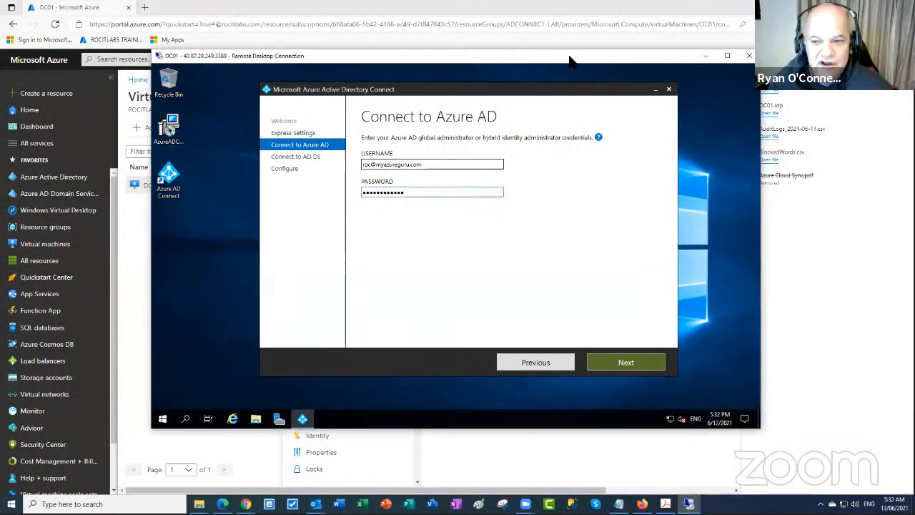
drag(569, 56, 683, 158)
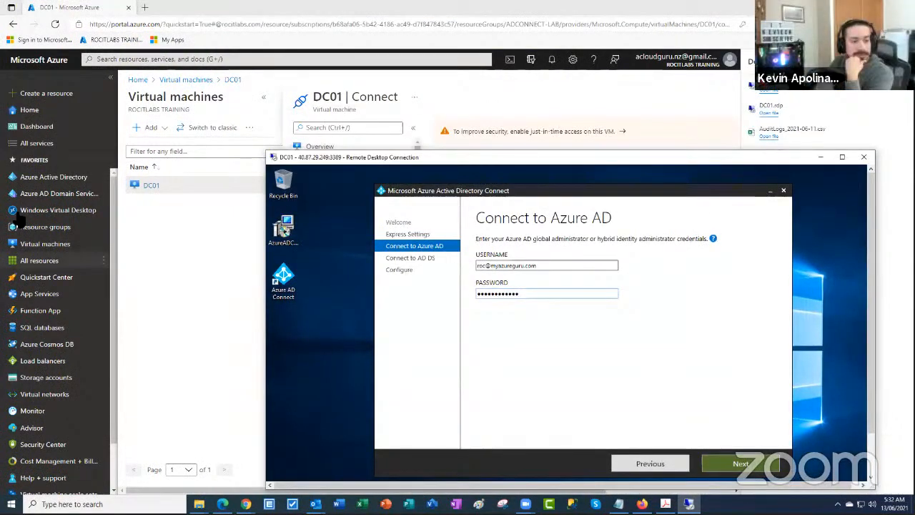
click(44, 183)
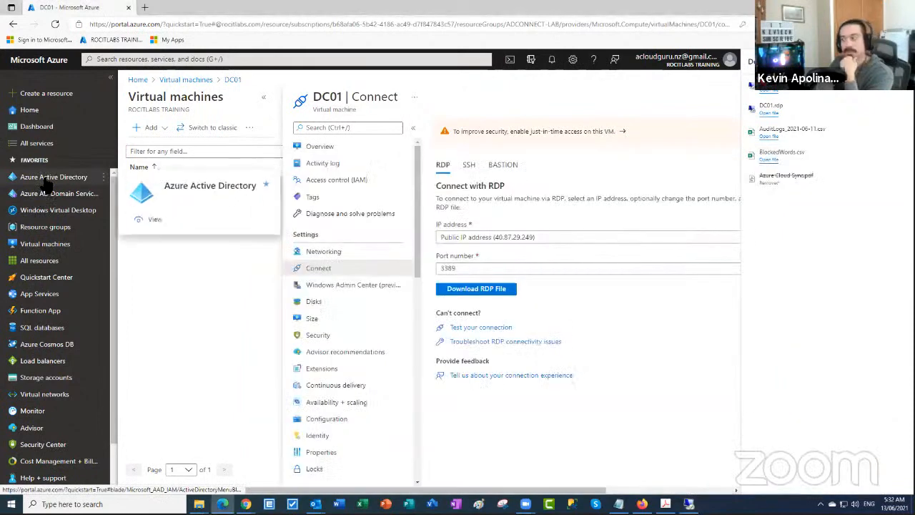
click(44, 178)
click(153, 212)
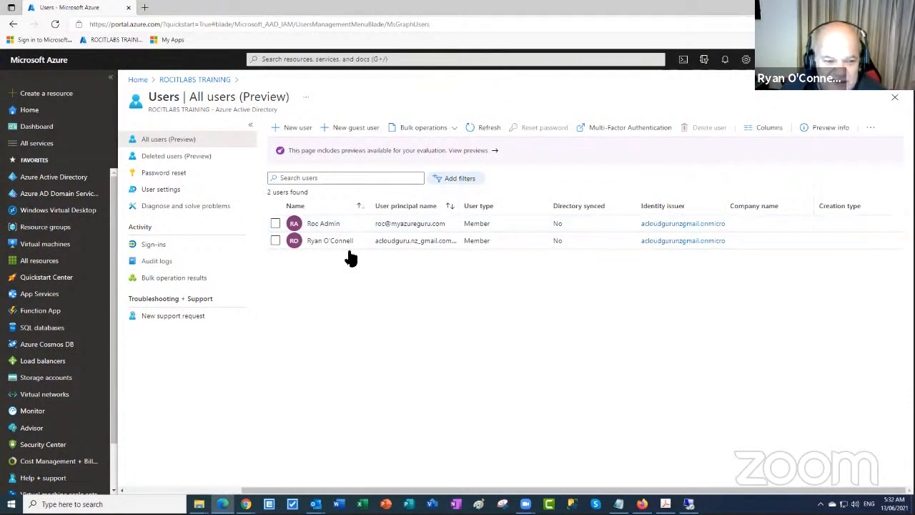
click(323, 223)
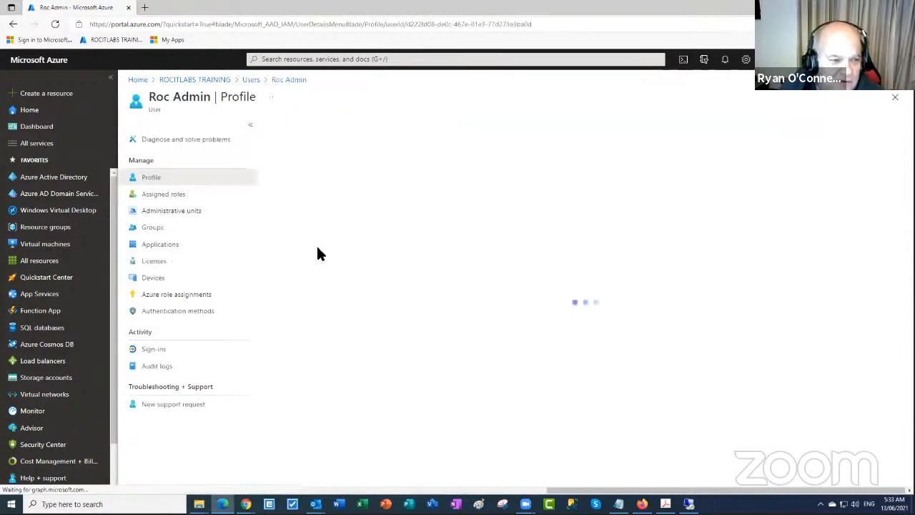
click(180, 195)
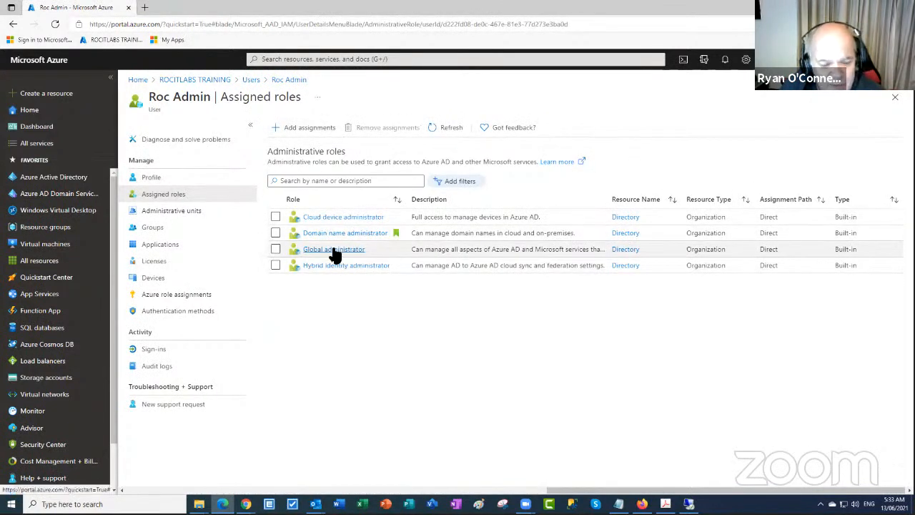
Add the Azure AD joined device local administrator and Cloud application administrator roles, then refresh
click(316, 132)
click(496, 186)
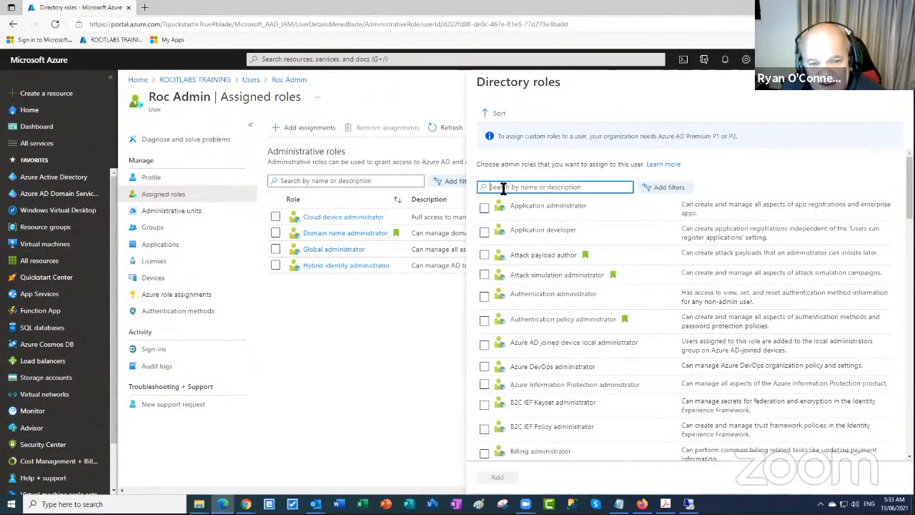
text(g)
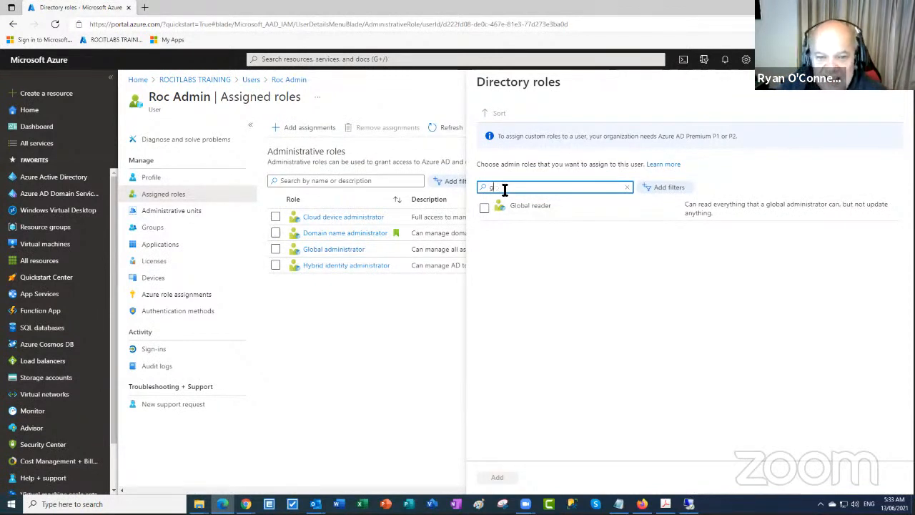
key(BackSpace)
key(BackSpace)
key(BackSpace)
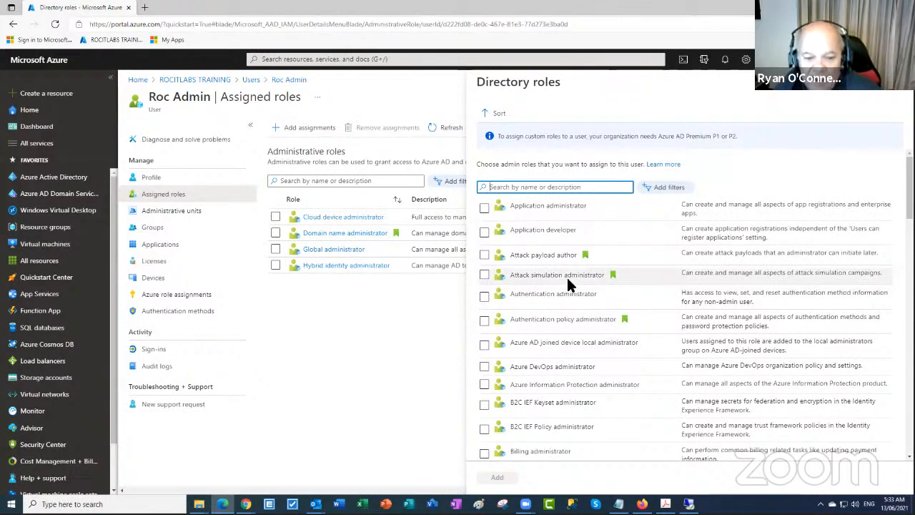
scroll(569, 286, down, 1)
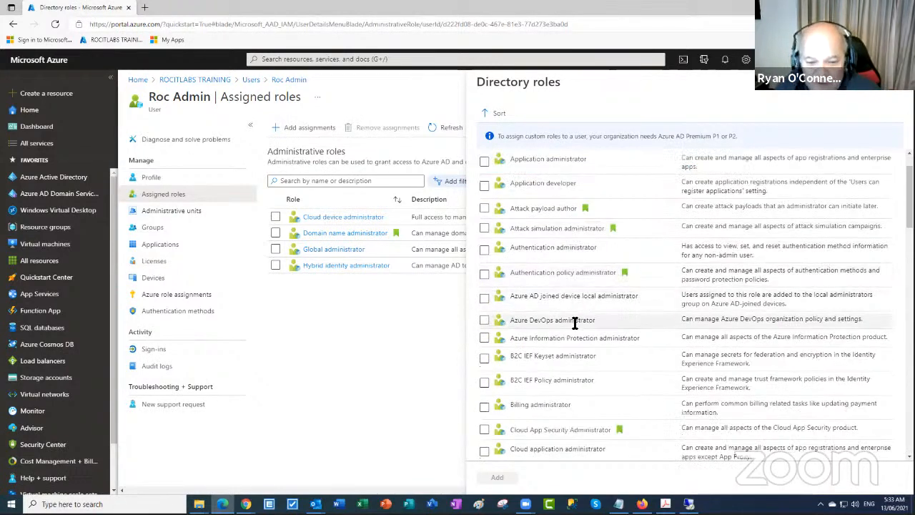
click(485, 299)
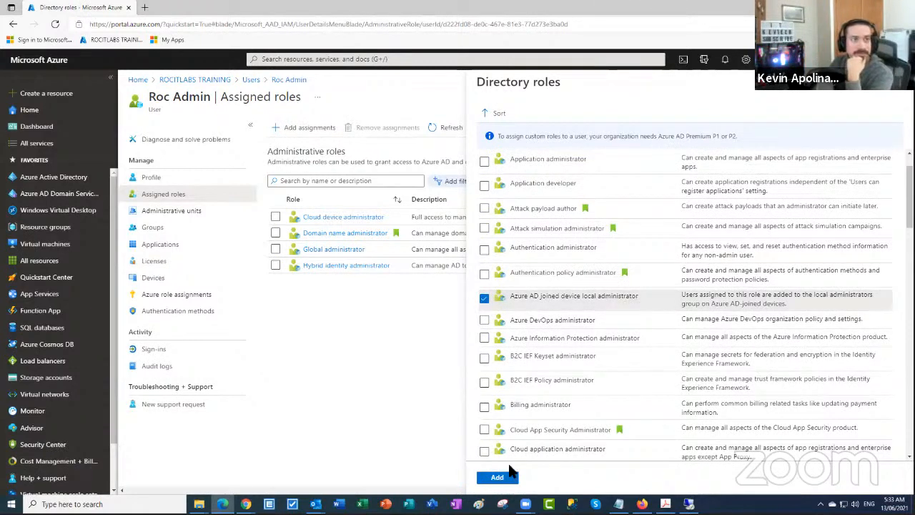
scroll(556, 307, down, 2)
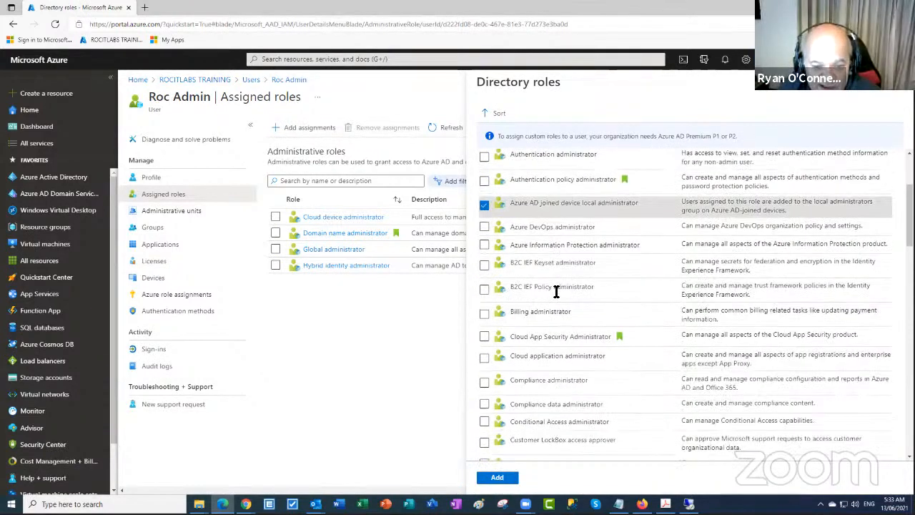
click(485, 359)
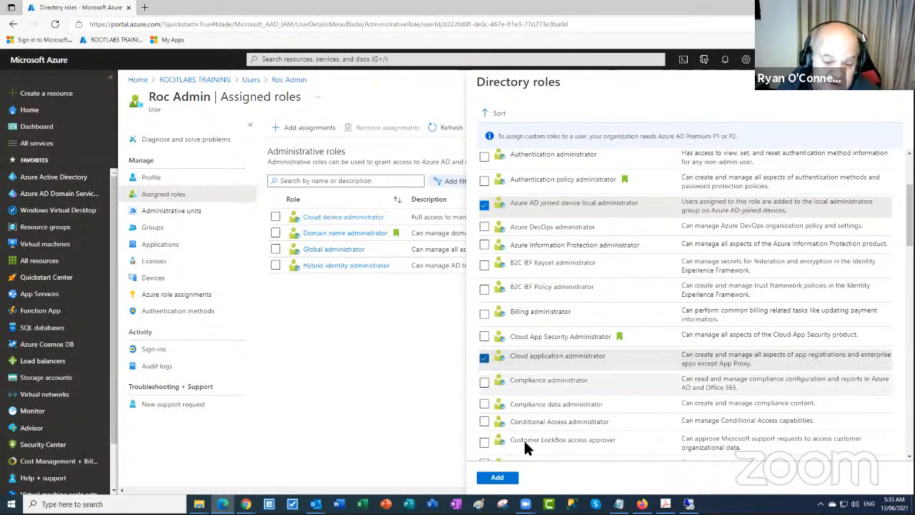
click(511, 482)
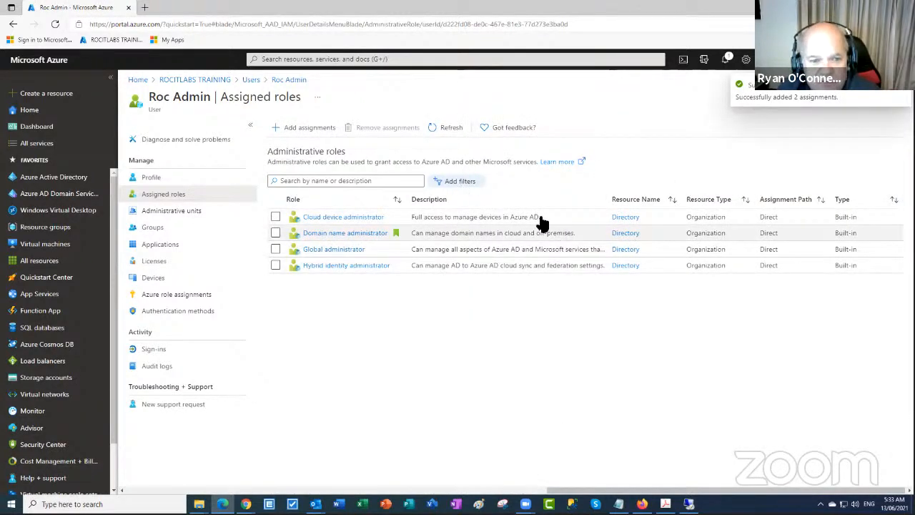
click(448, 133)
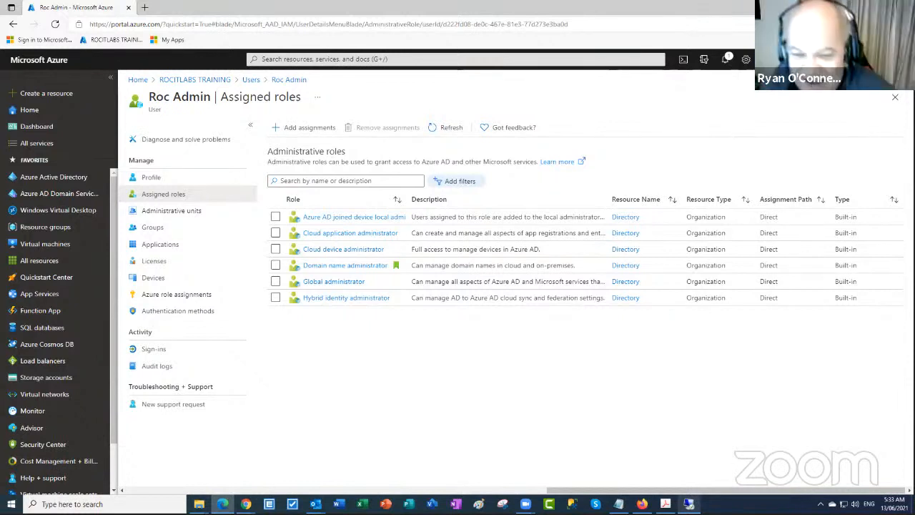
Return to the DC01 remote session and submit the Azure AD credentials with Next
click(689, 504)
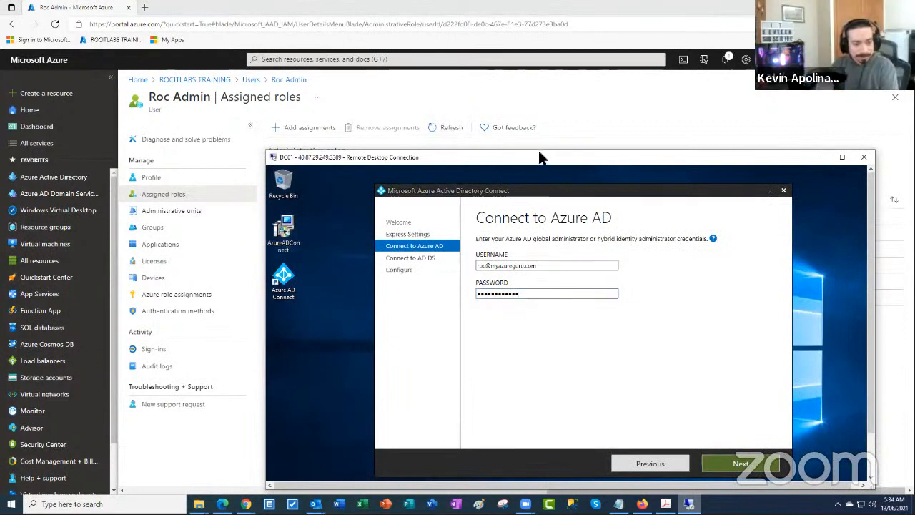
drag(539, 157, 475, 91)
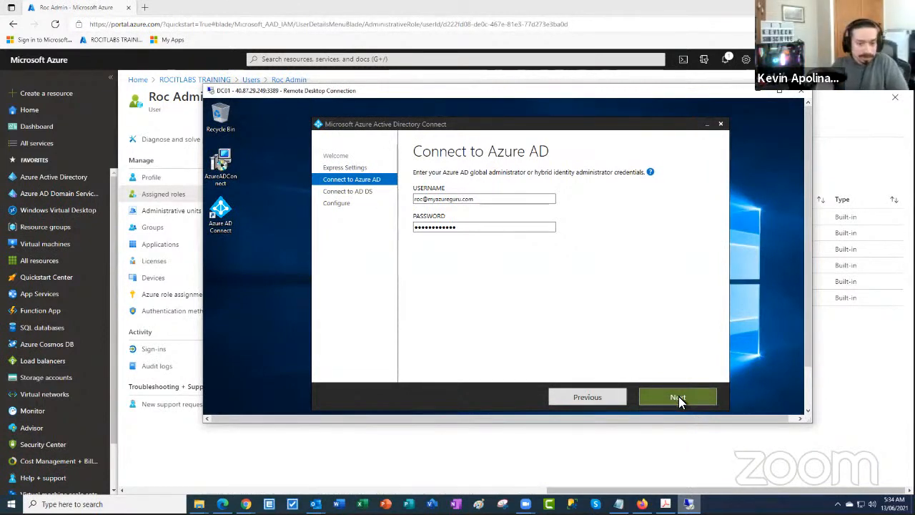
click(678, 397)
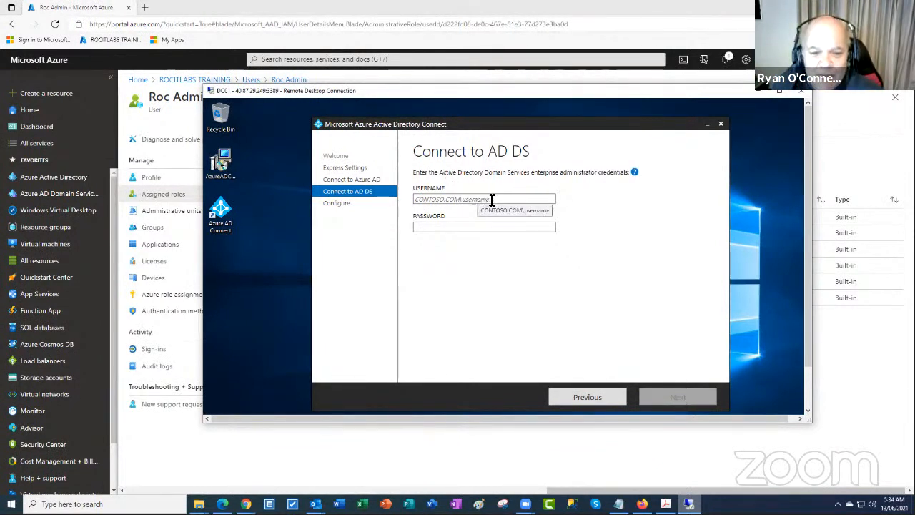
Enter the myazureguru domain admin username and password on Connect to AD DS and continue
click(413, 200)
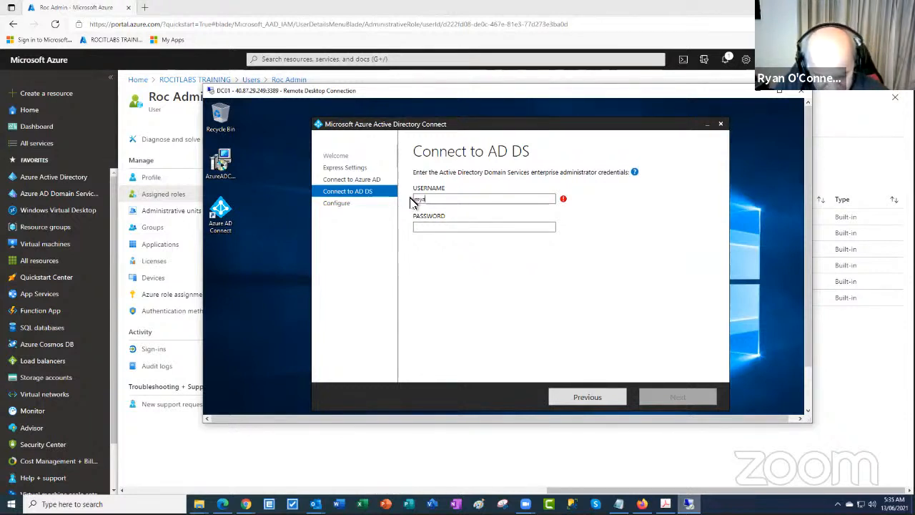
text(myazuregu)
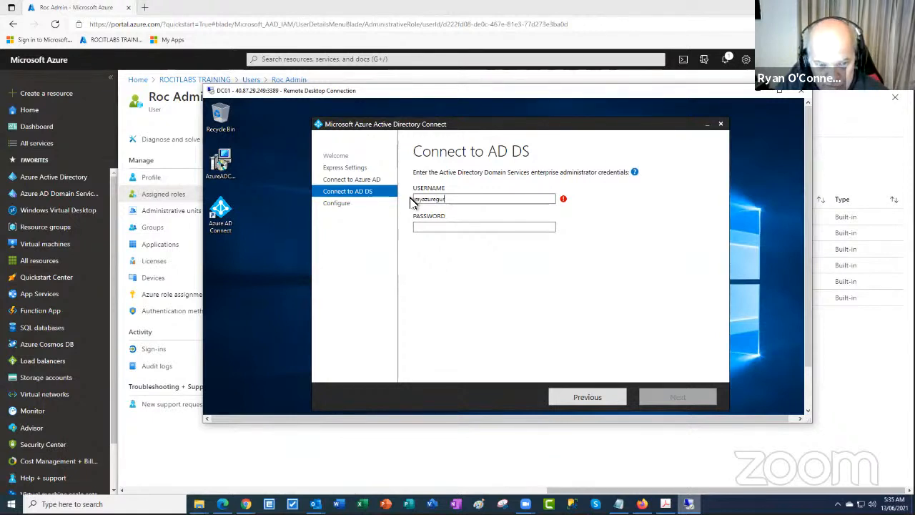
text(ru\)
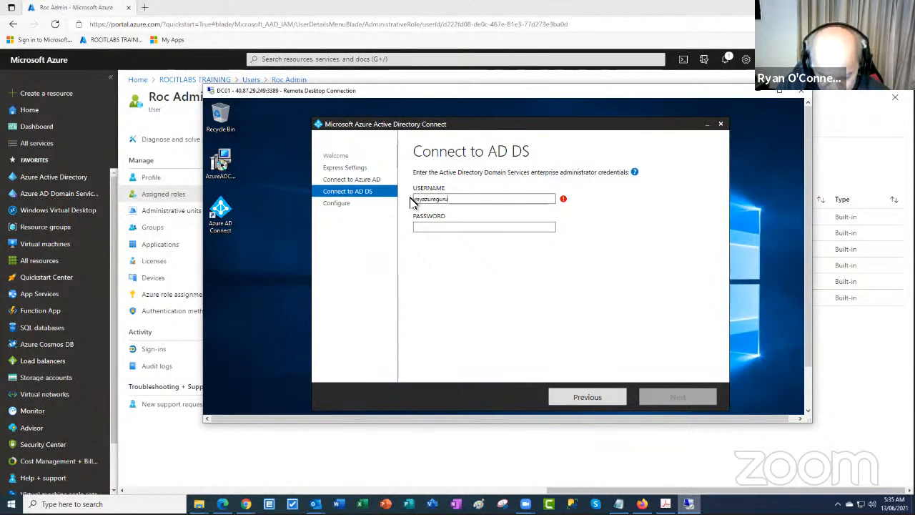
text(com)
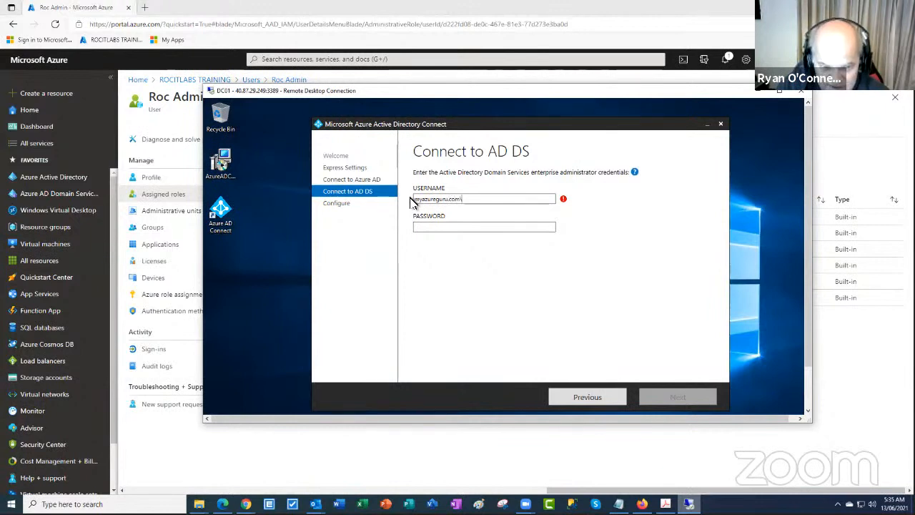
text(\)
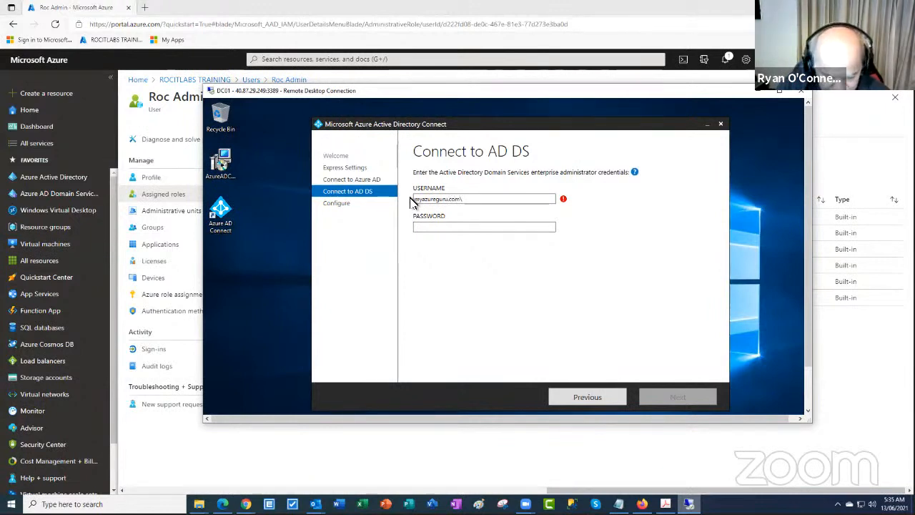
text(admin)
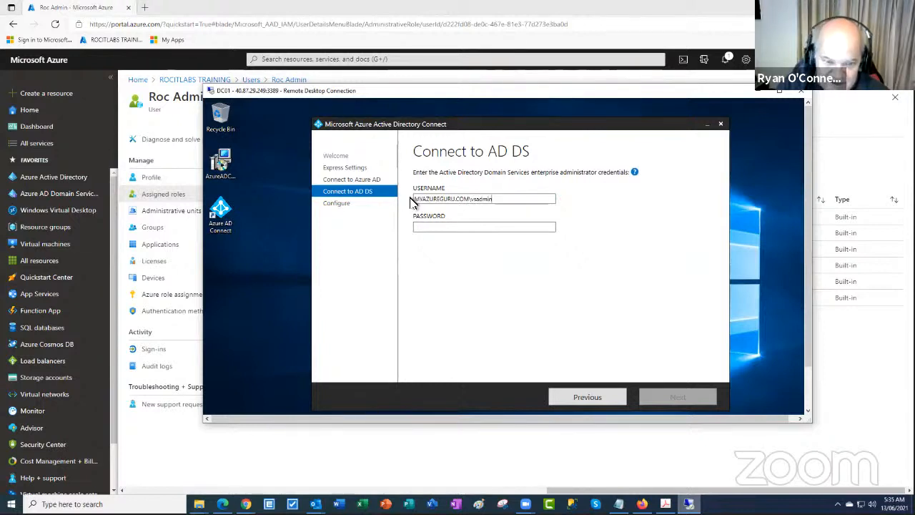
click(477, 226)
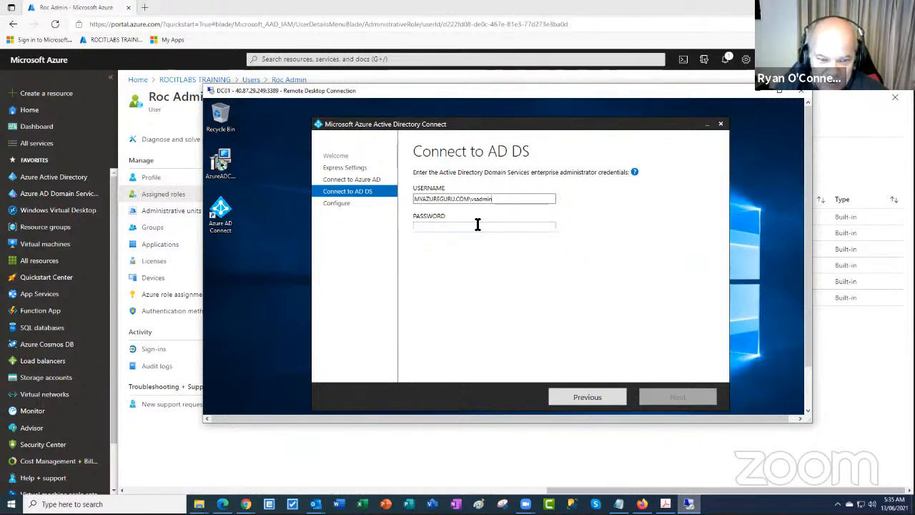
text(*****)
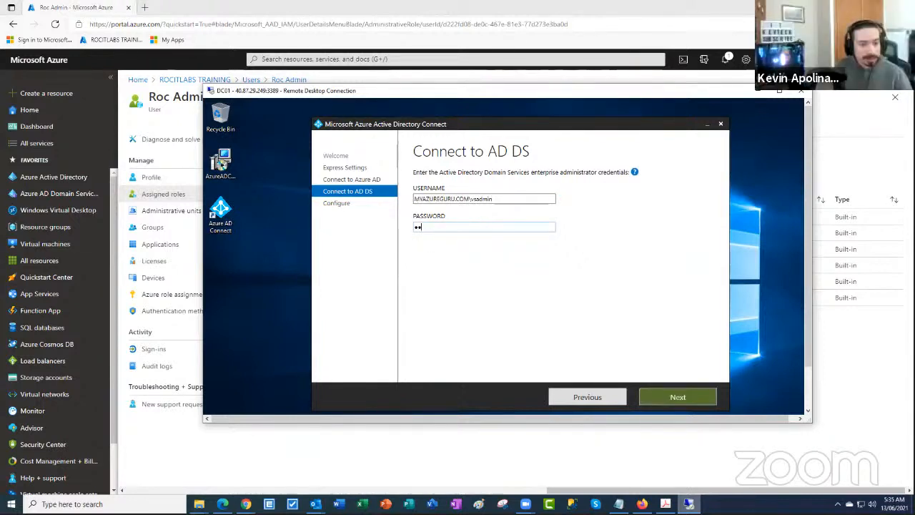
text(****)
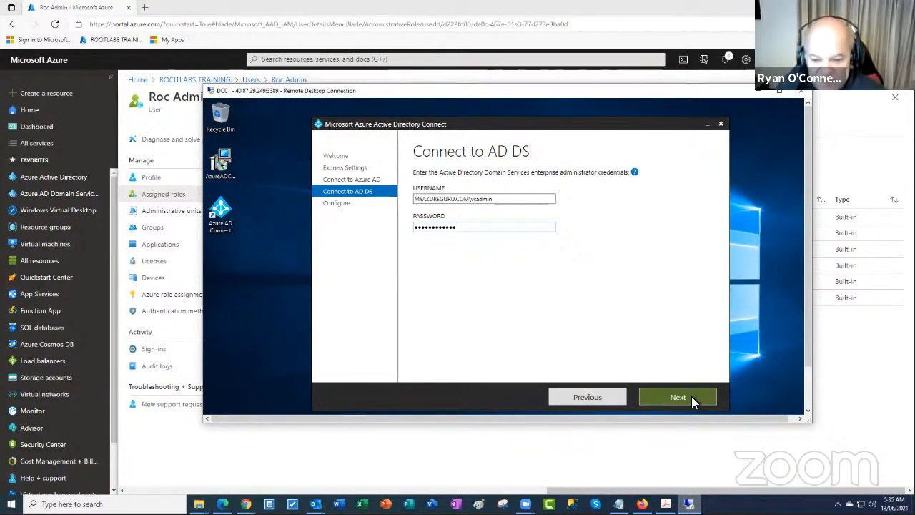
click(686, 397)
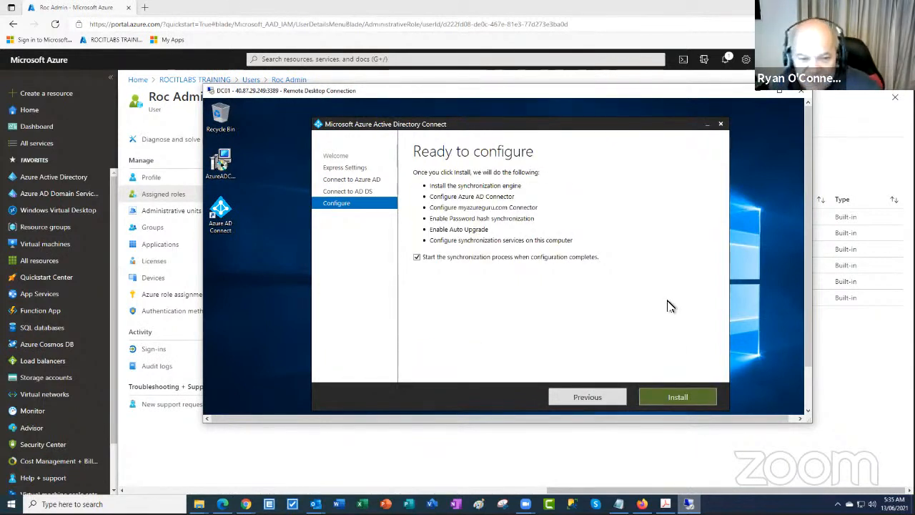
Start the install from Ready to configure and let it run through to Configuration complete
click(689, 397)
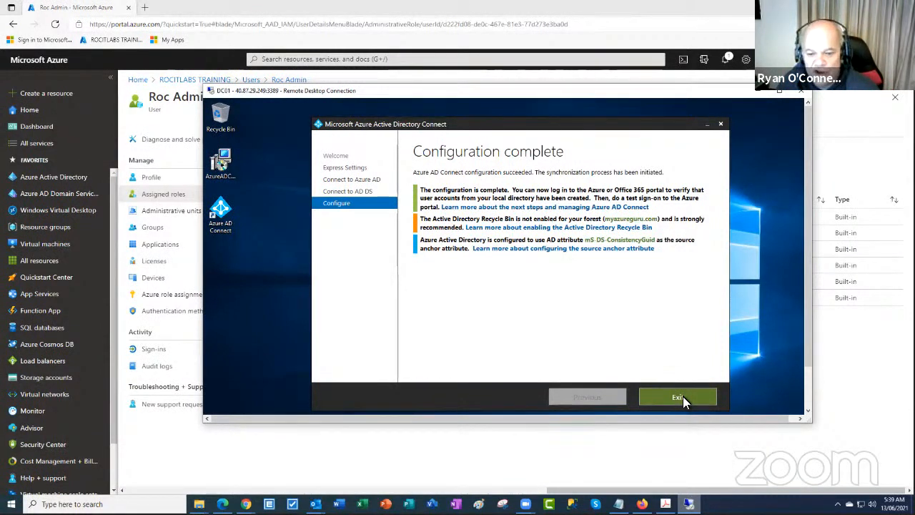
Exit the completed Azure AD Connect wizard and return to the portal's All users list
click(678, 398)
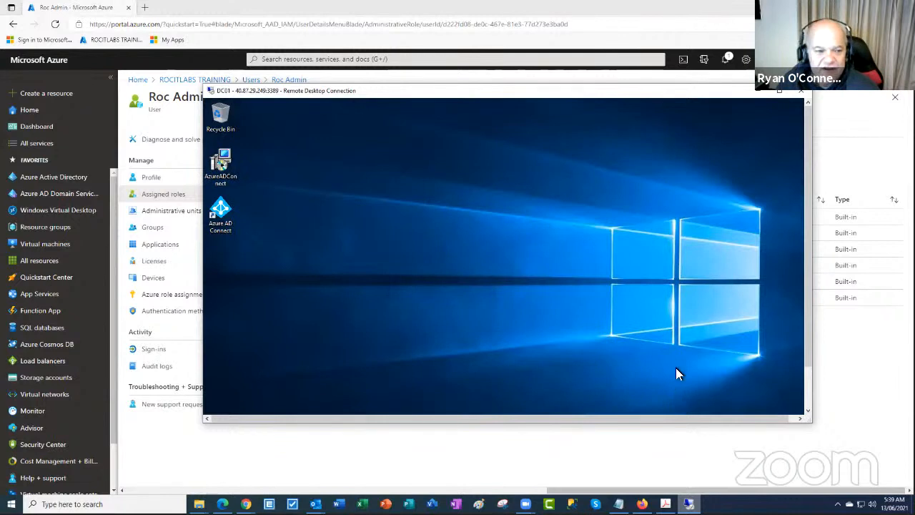
drag(572, 96, 677, 178)
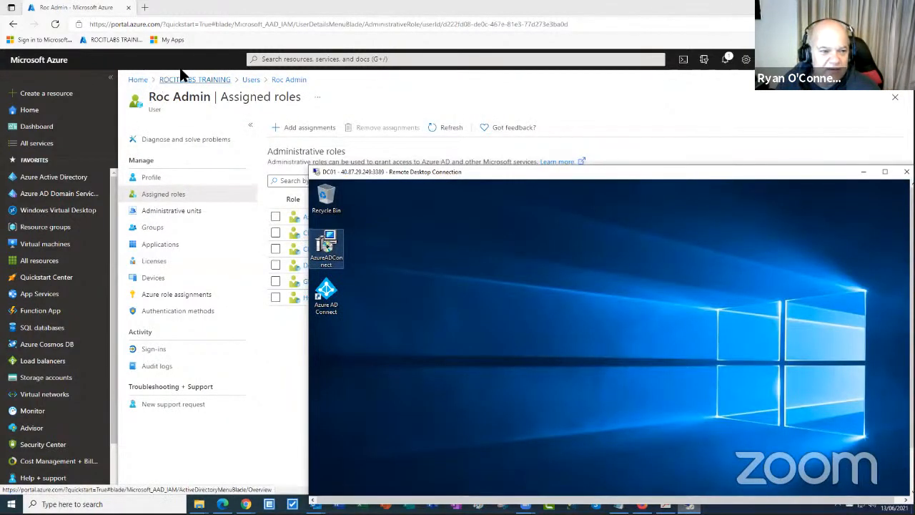
click(250, 80)
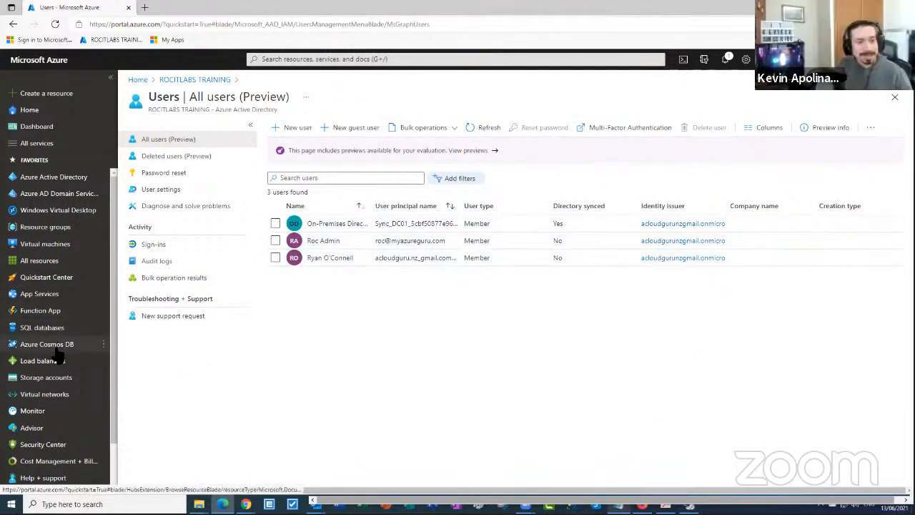
mouse_move(59, 350)
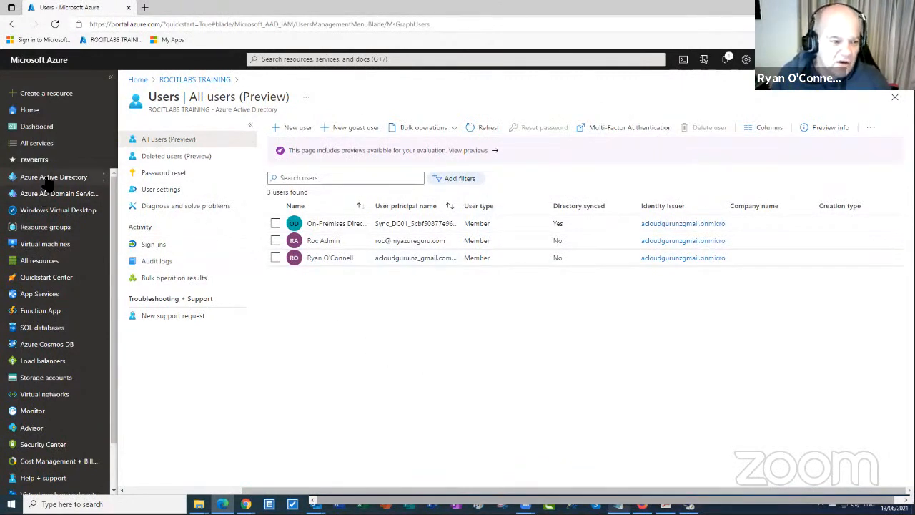
Download the RDP connection file for the DC01 virtual machine
click(44, 244)
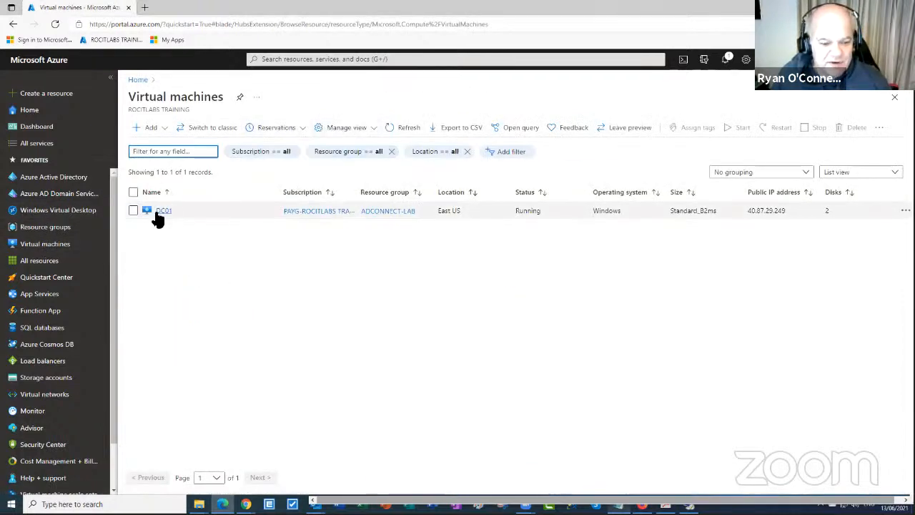
click(155, 208)
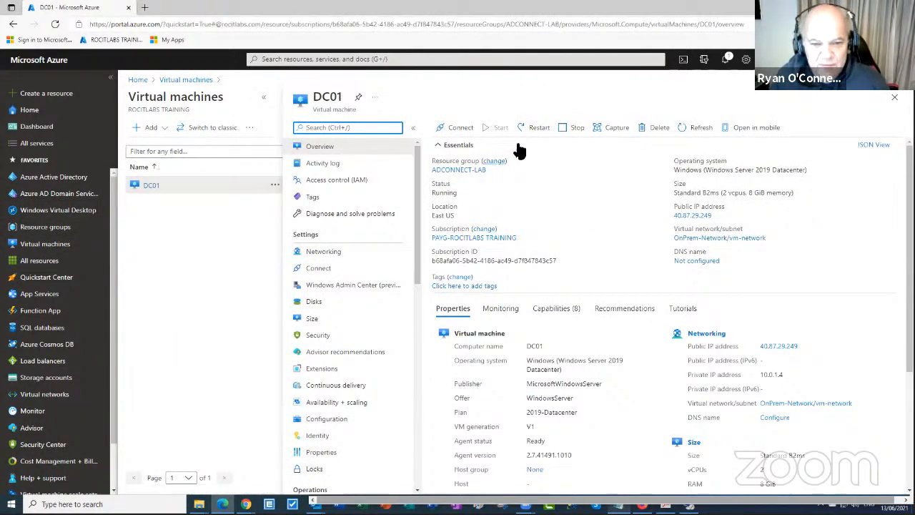
click(461, 129)
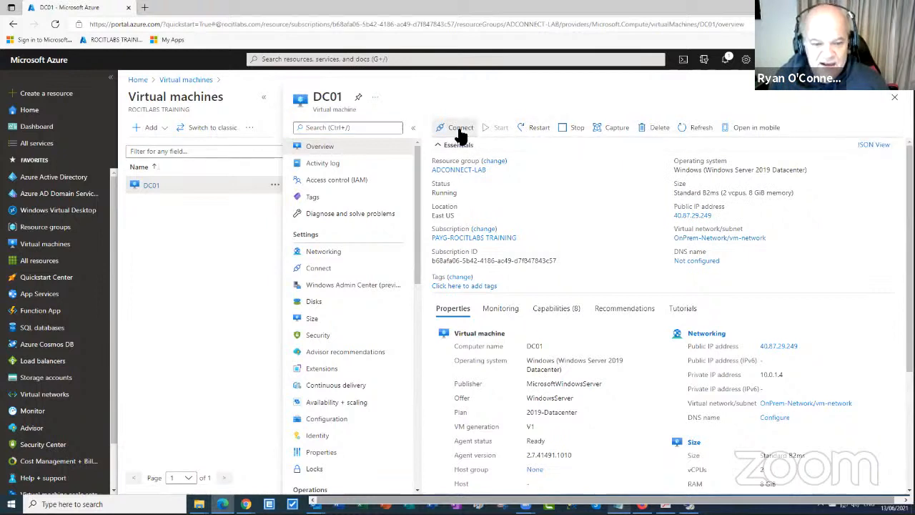
click(461, 132)
click(449, 147)
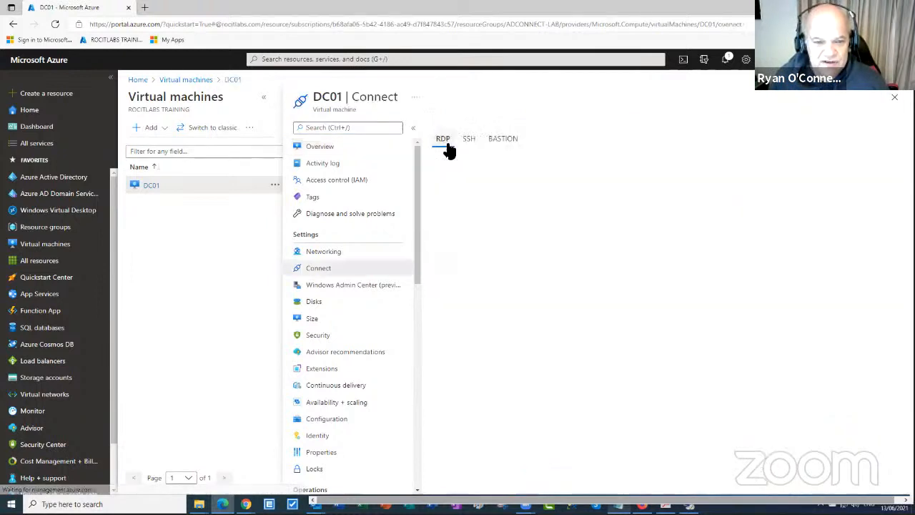
click(463, 291)
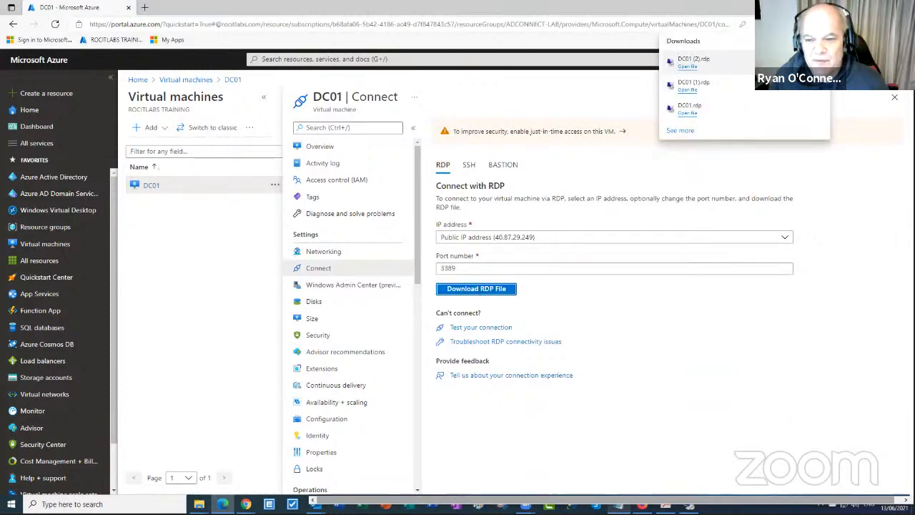
Open the DC01 RDP file, sign in with the admin password, and accept the untrusted certificate
click(687, 67)
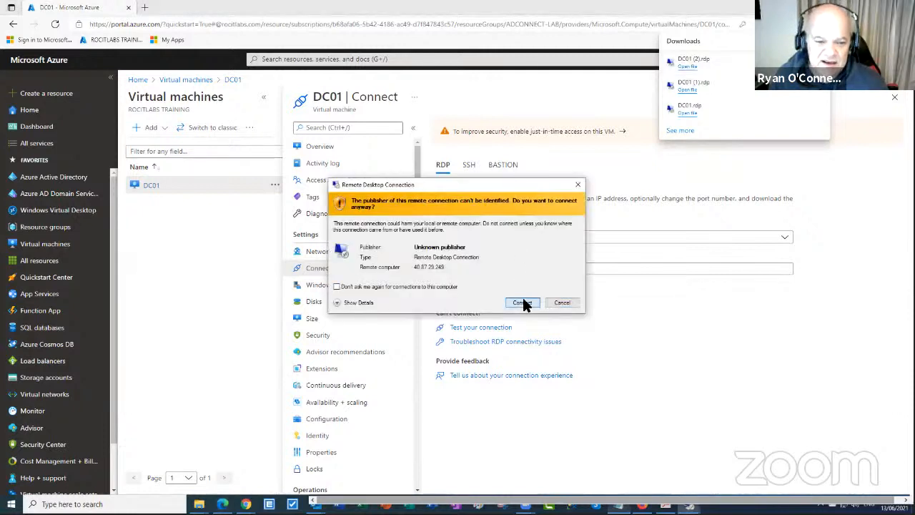
click(521, 302)
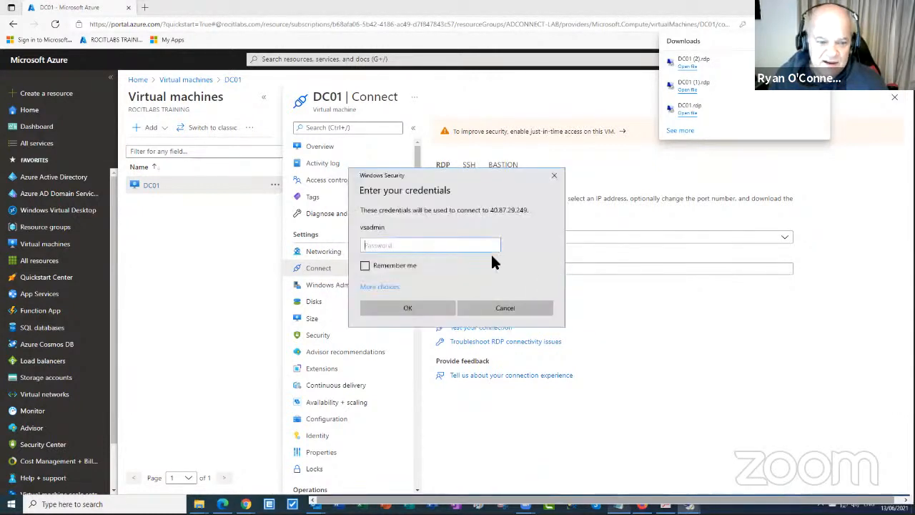
text(***)
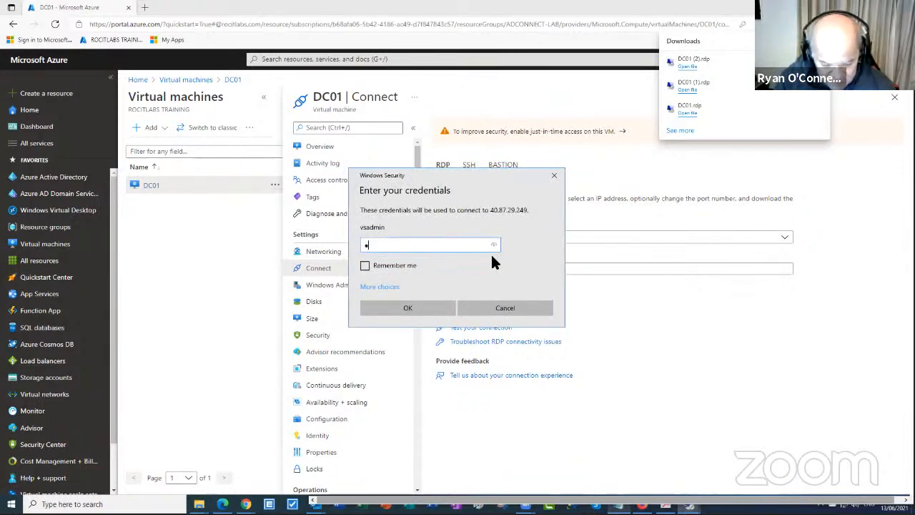
text(*********)
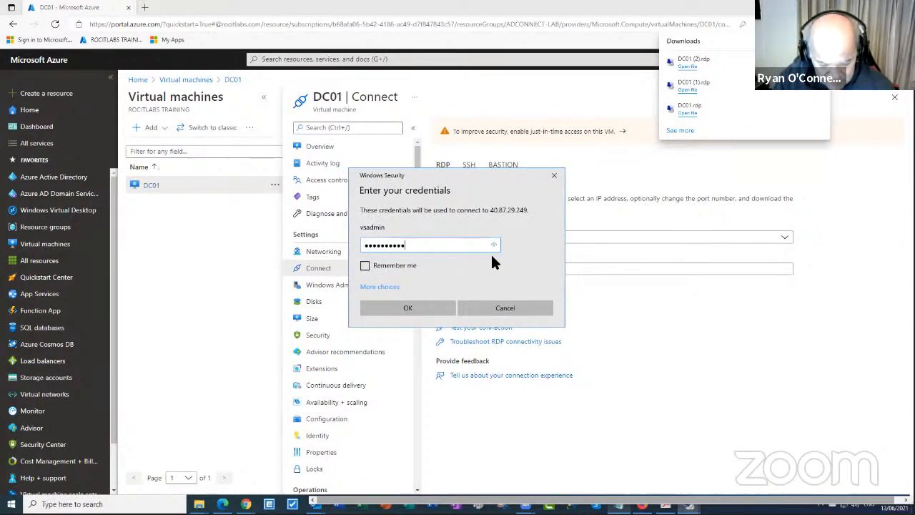
key(Return)
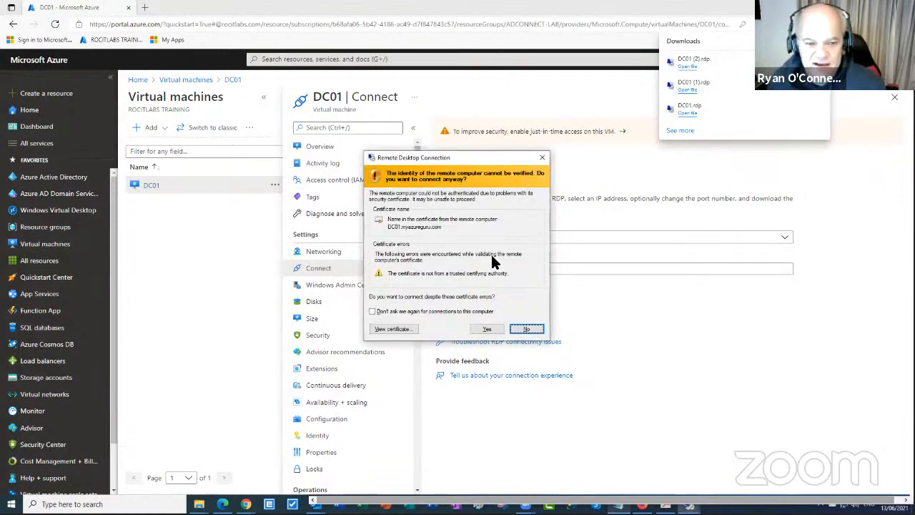
click(486, 329)
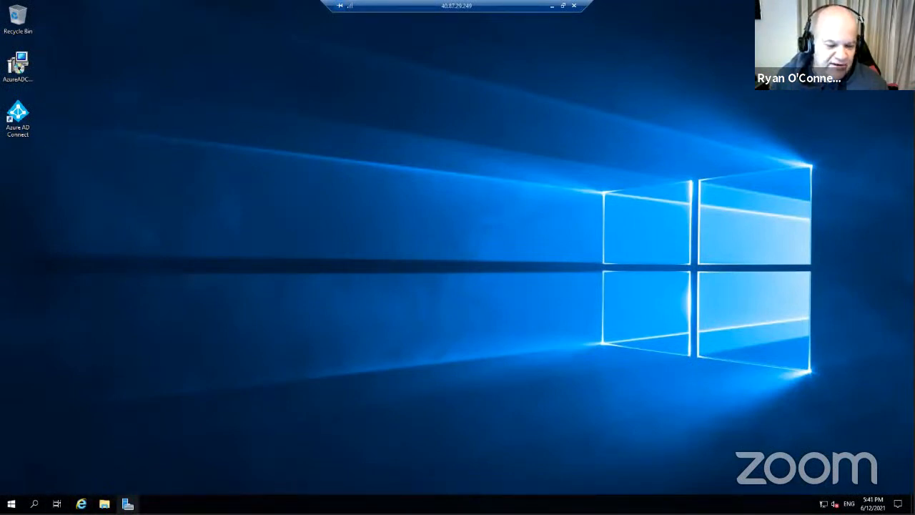
Pin Active Directory Users and Computers from Windows Administrative Tools to the taskbar and launch it
click(12, 504)
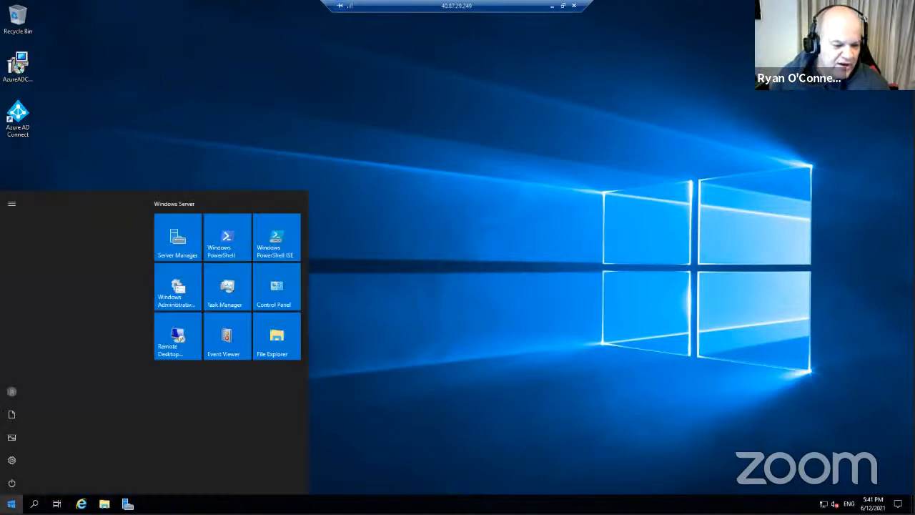
scroll(115, 416, down, 1)
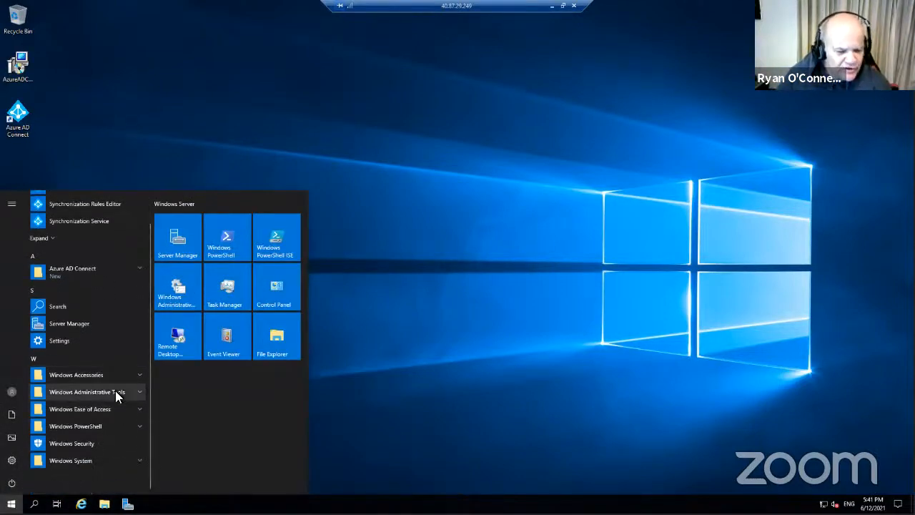
click(115, 392)
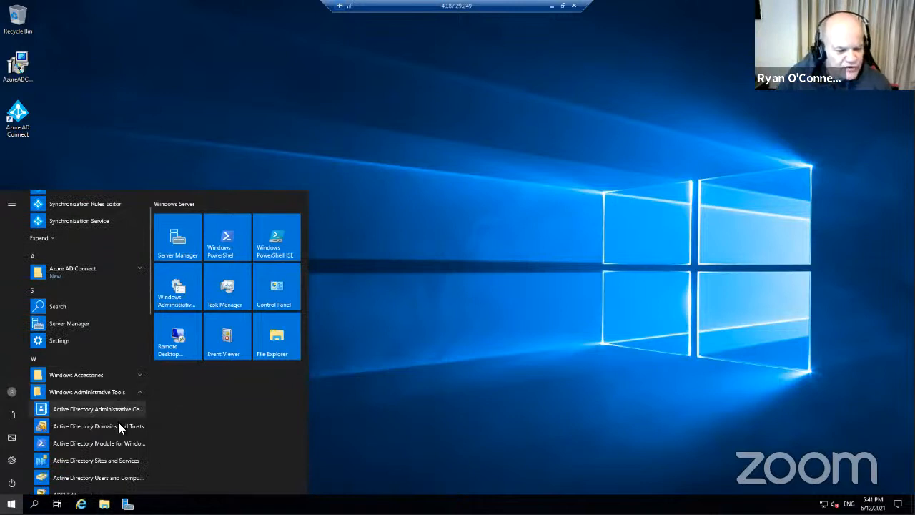
right_click(125, 483)
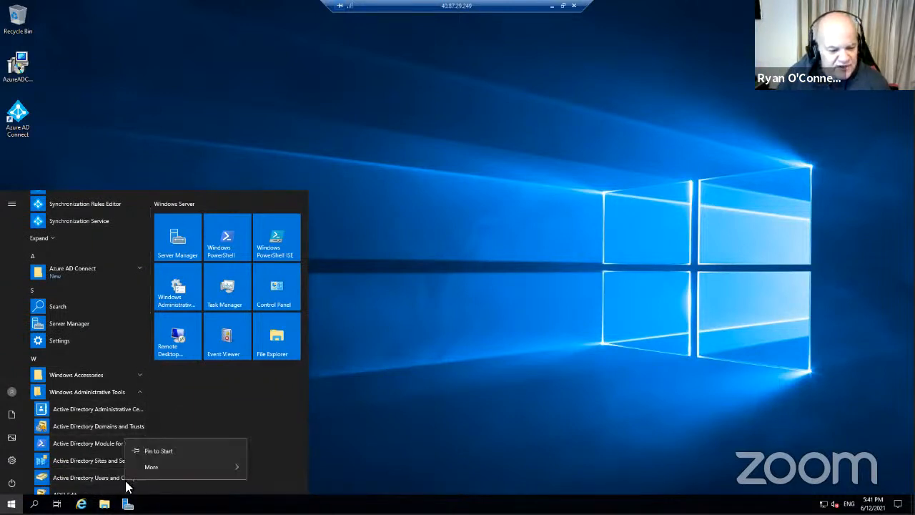
mouse_move(155, 464)
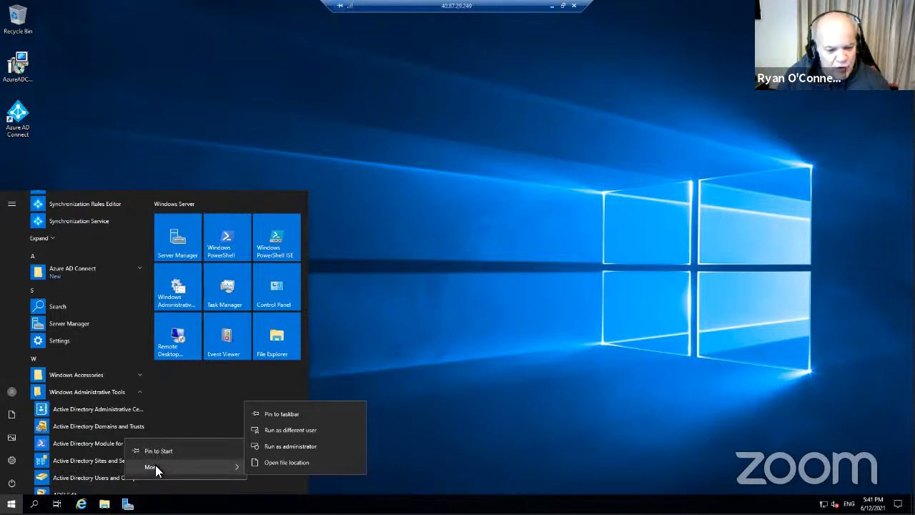
click(296, 414)
click(432, 409)
click(151, 504)
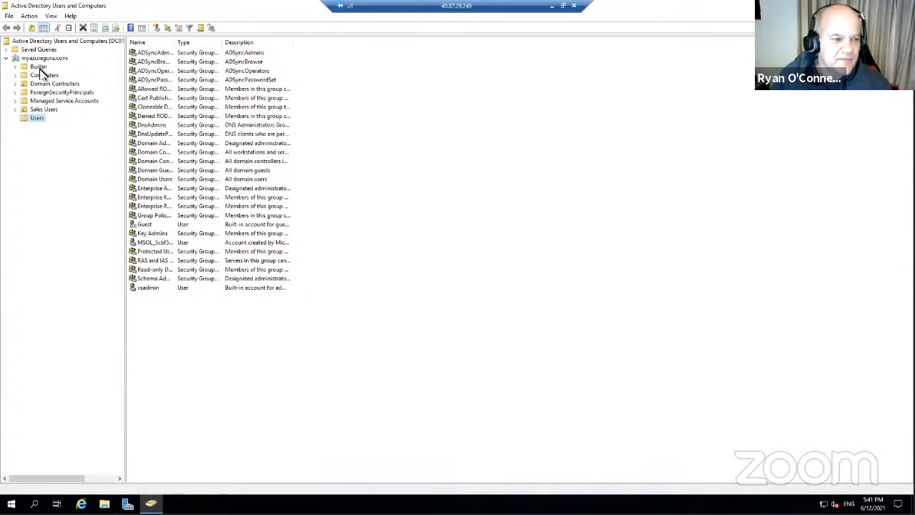
Select the empty Sales Users OU and call up its New object menu
click(46, 109)
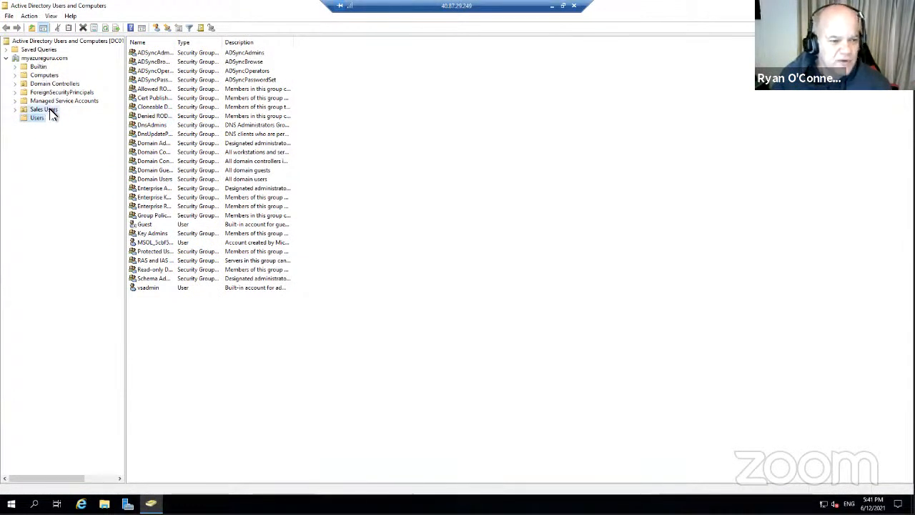
right_click(219, 139)
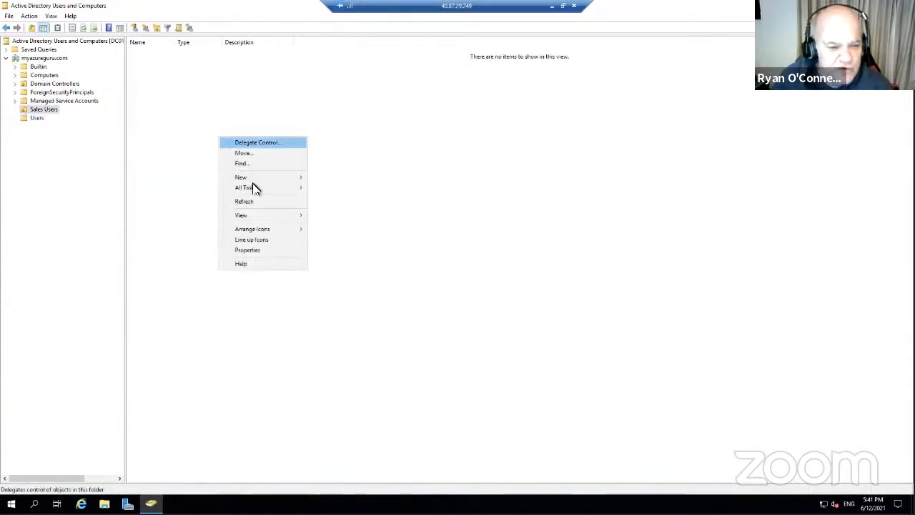
Start a New User in Sales Users, entering the first name, last name and logon name
mouse_move(258, 180)
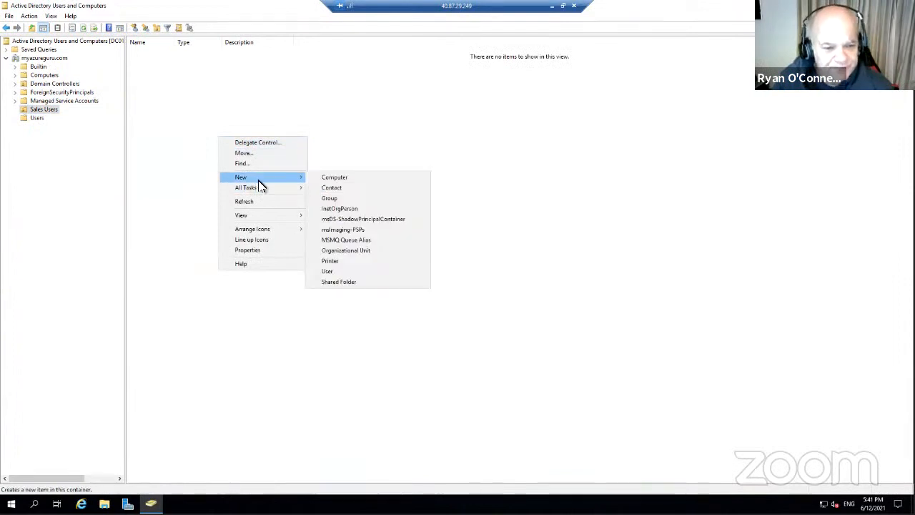
click(332, 274)
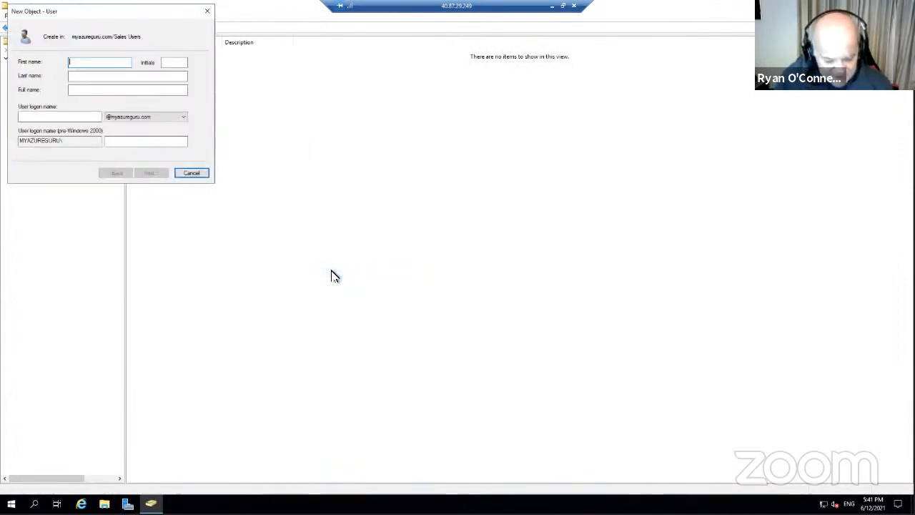
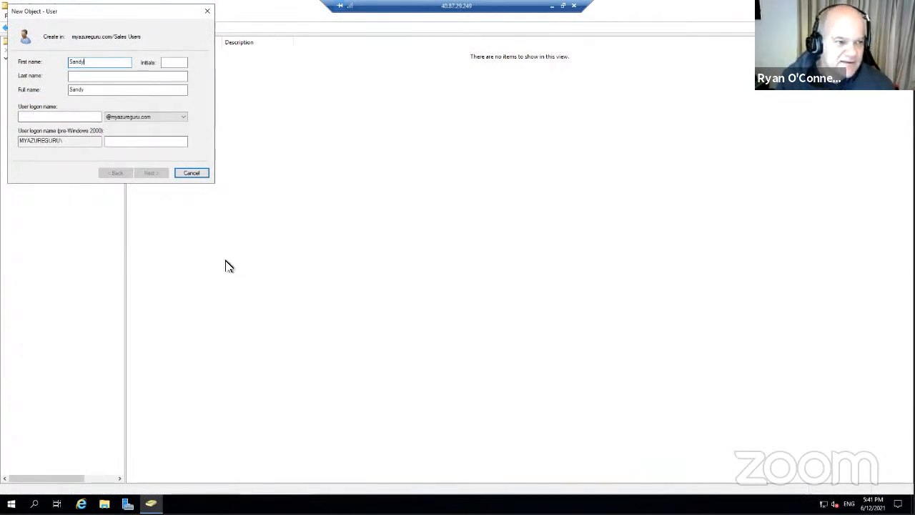
click(96, 76)
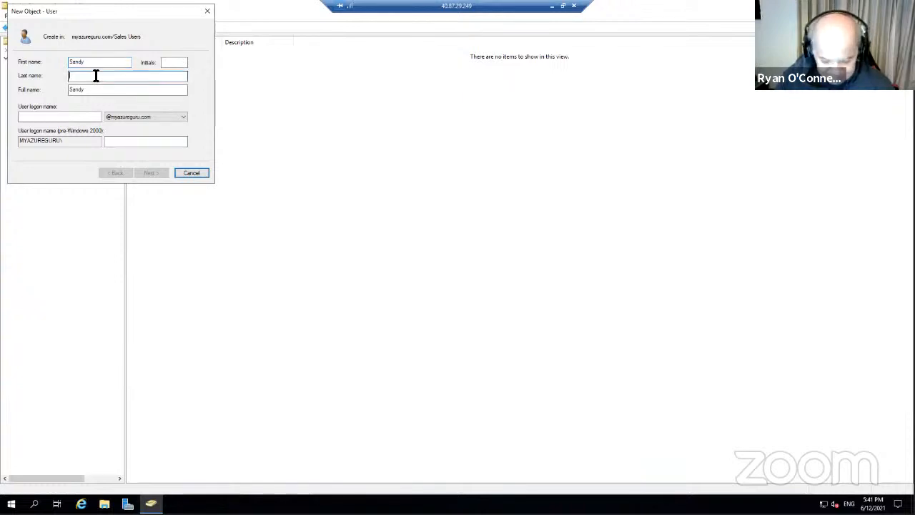
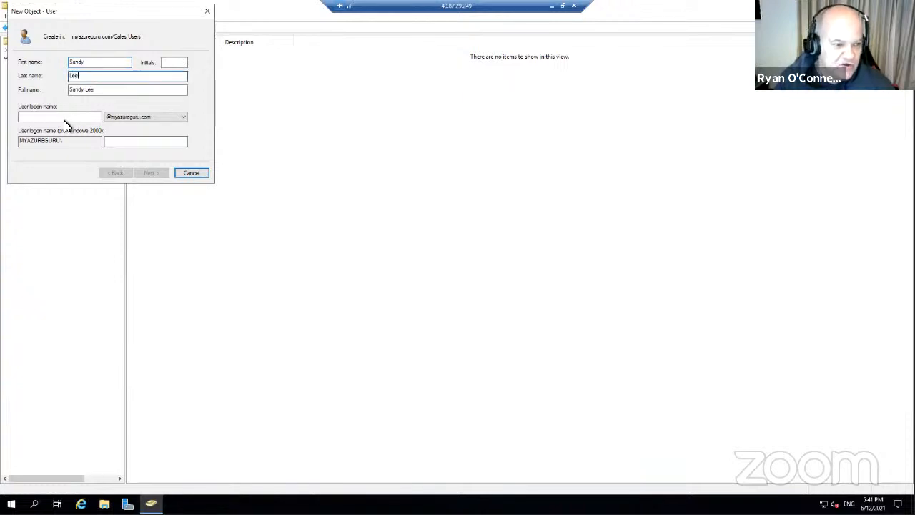
click(68, 118)
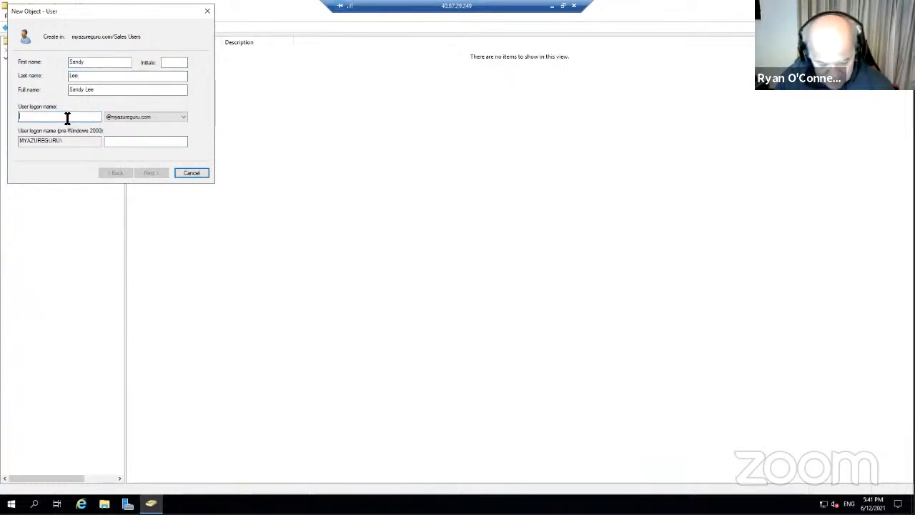
text(sandyl)
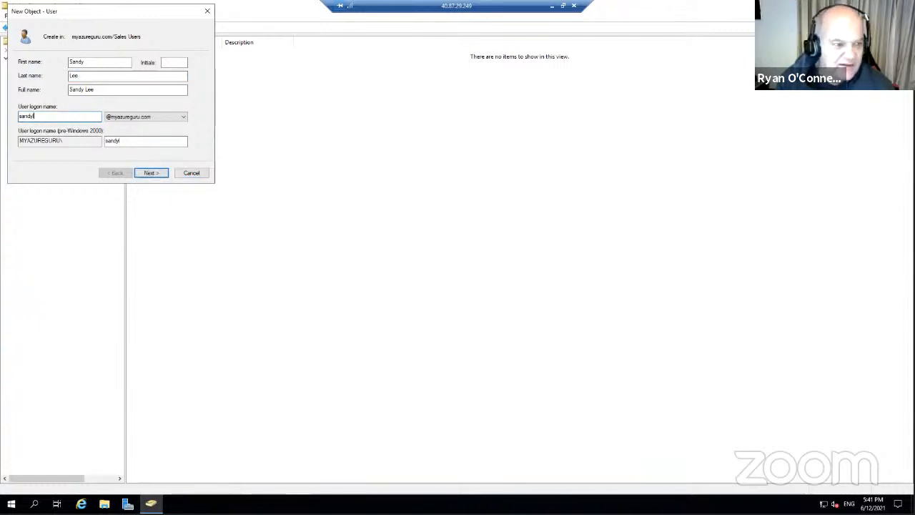
click(153, 174)
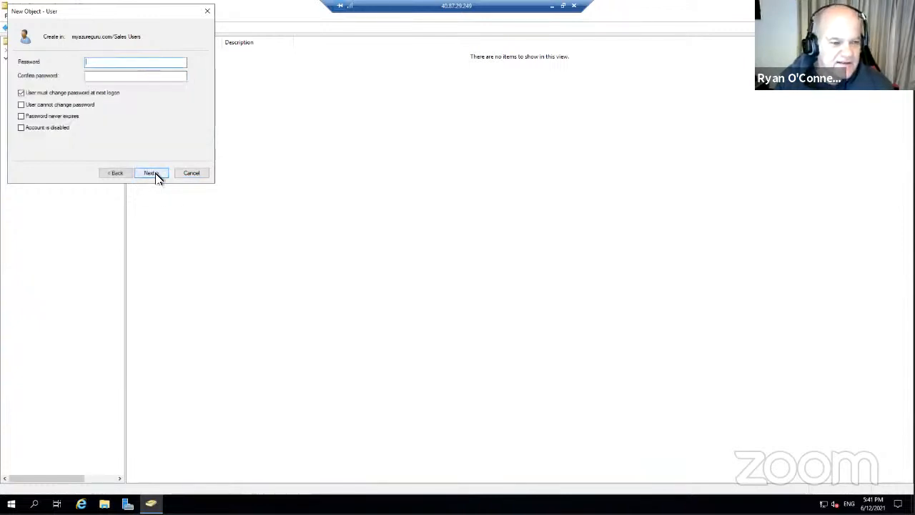
Set a password that never expires and cannot be changed by the user, then finish creating the account
click(21, 92)
click(22, 105)
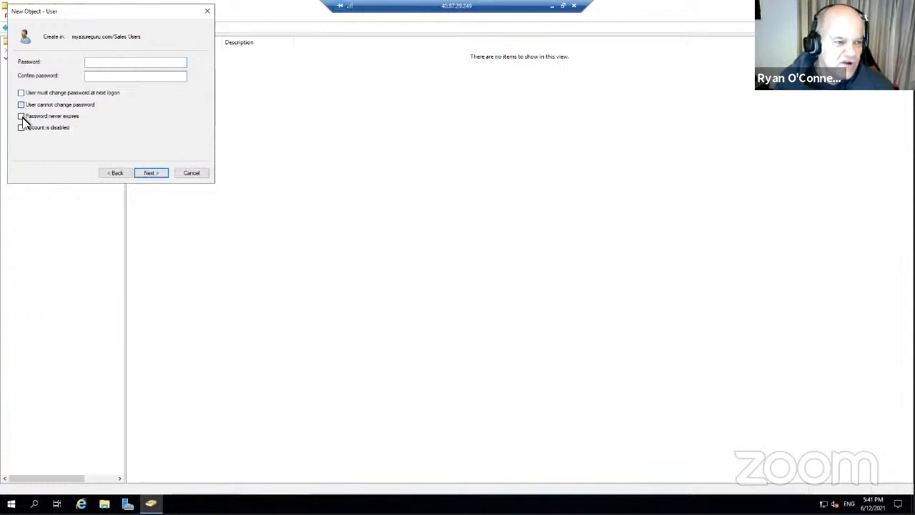
click(21, 116)
click(128, 63)
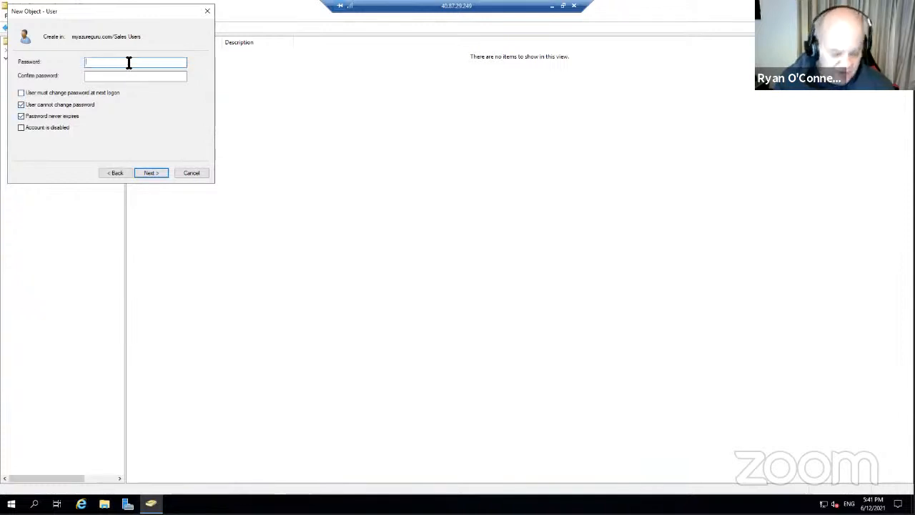
text(P•••••••)
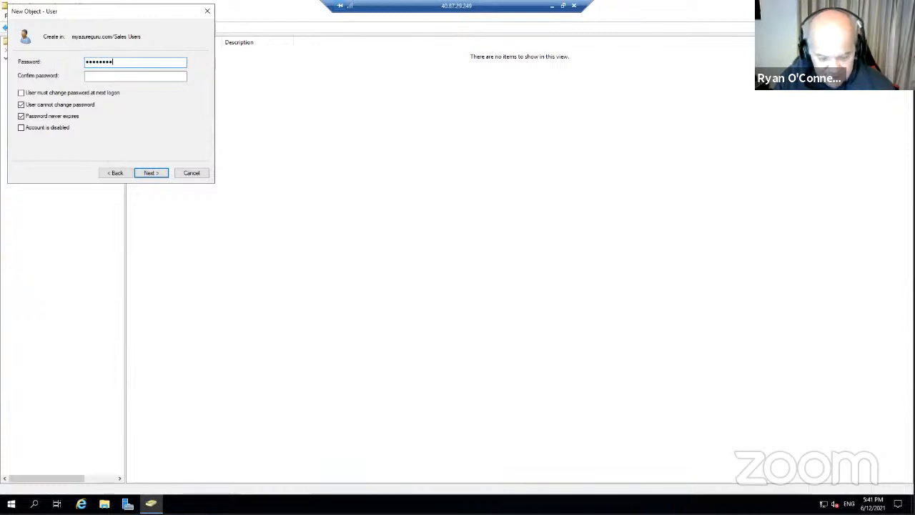
key(BackSpace)
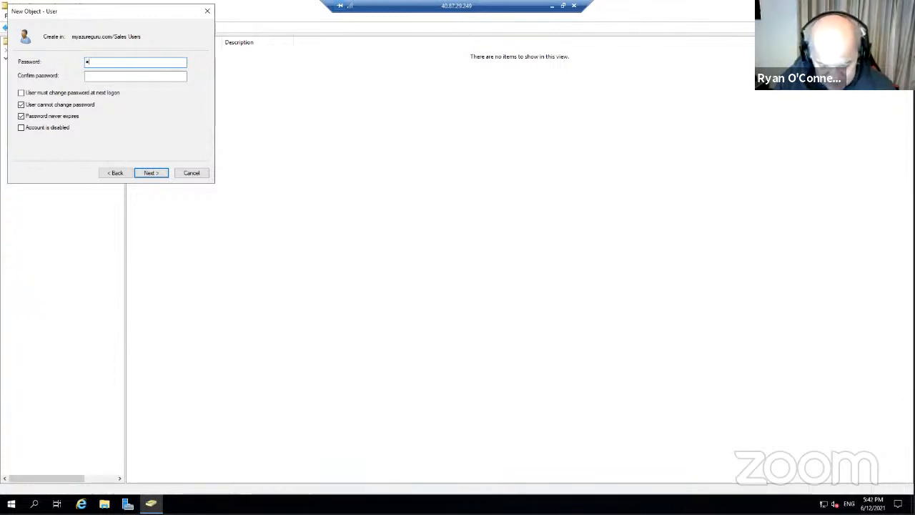
key(Caps_Lock)
text(•)
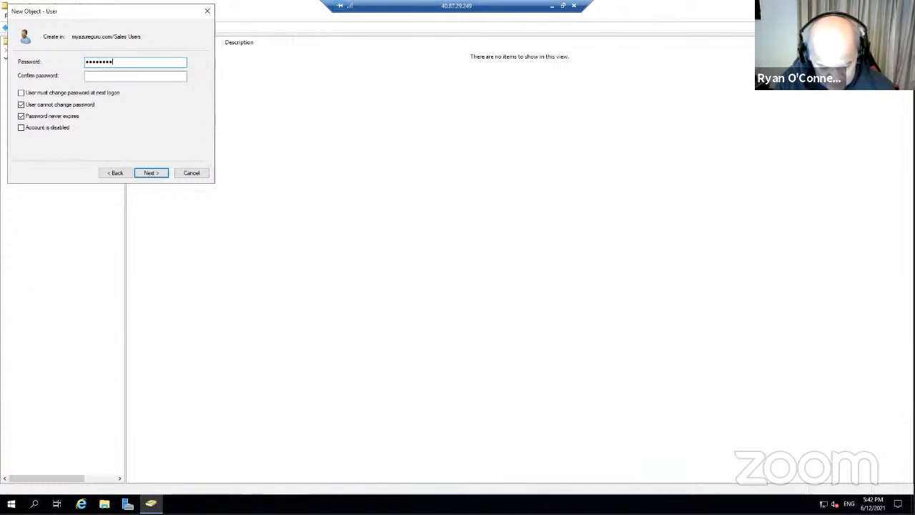
click(103, 79)
text(•)
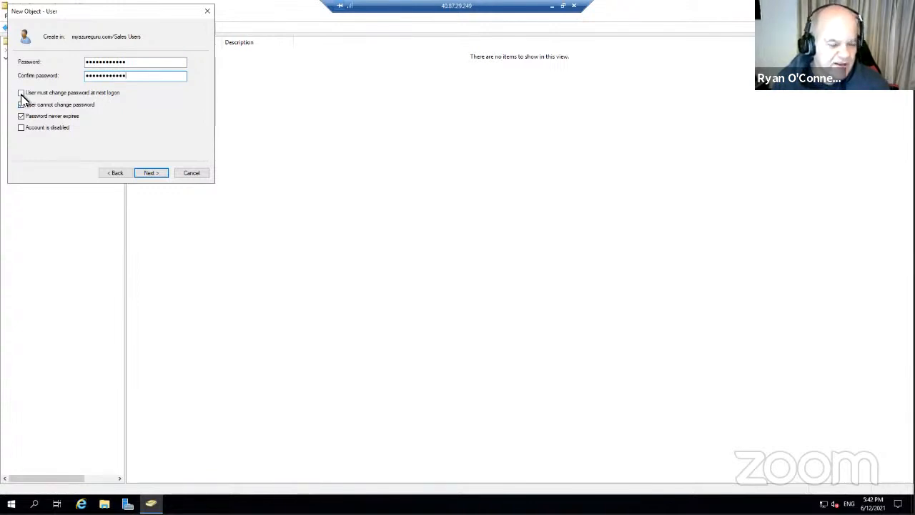
click(151, 173)
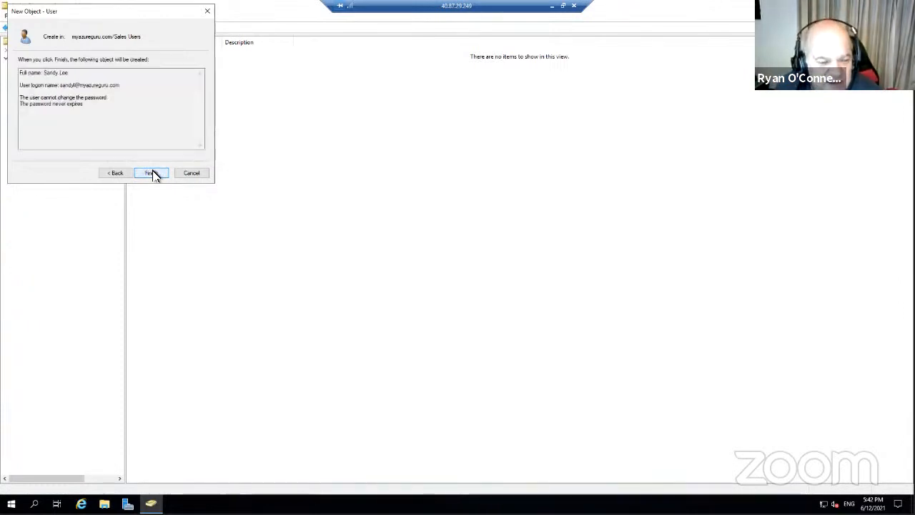
click(152, 173)
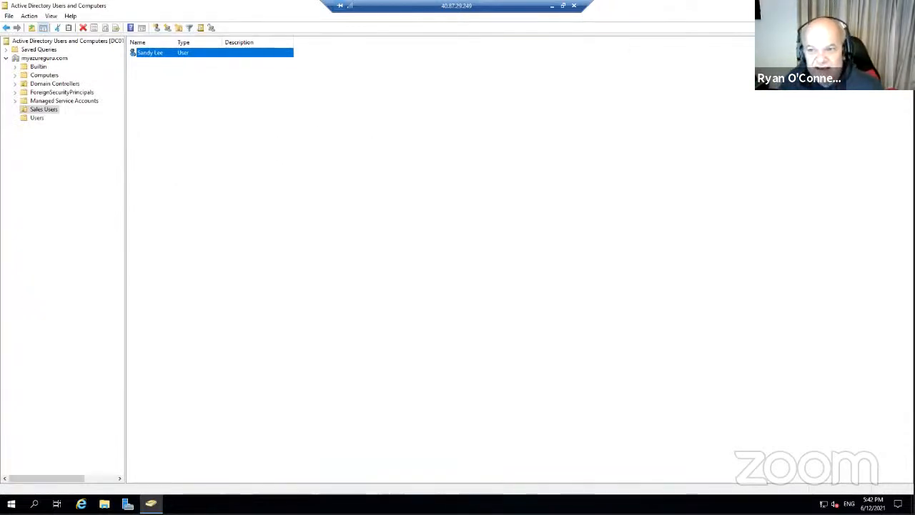
Restore the DC01 session to a smaller window, enlarge the ADUC window, then minimize the session
click(882, 5)
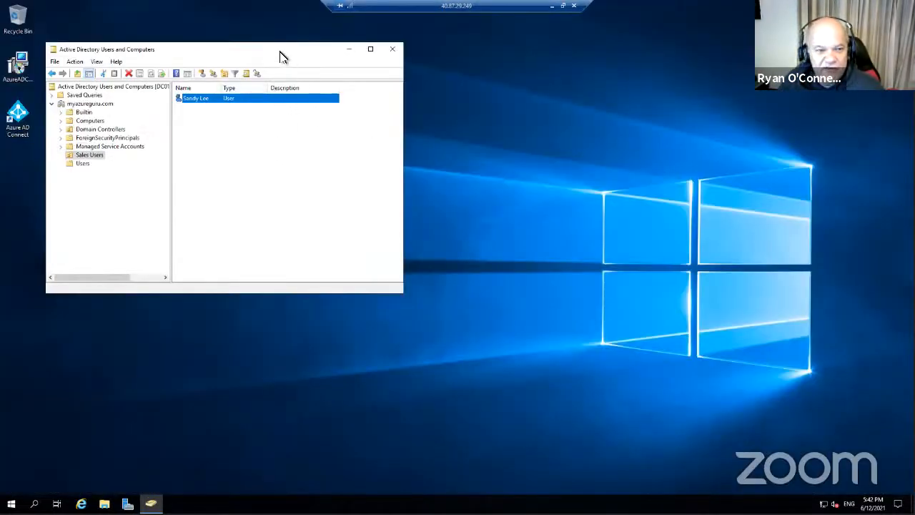
drag(279, 55, 415, 57)
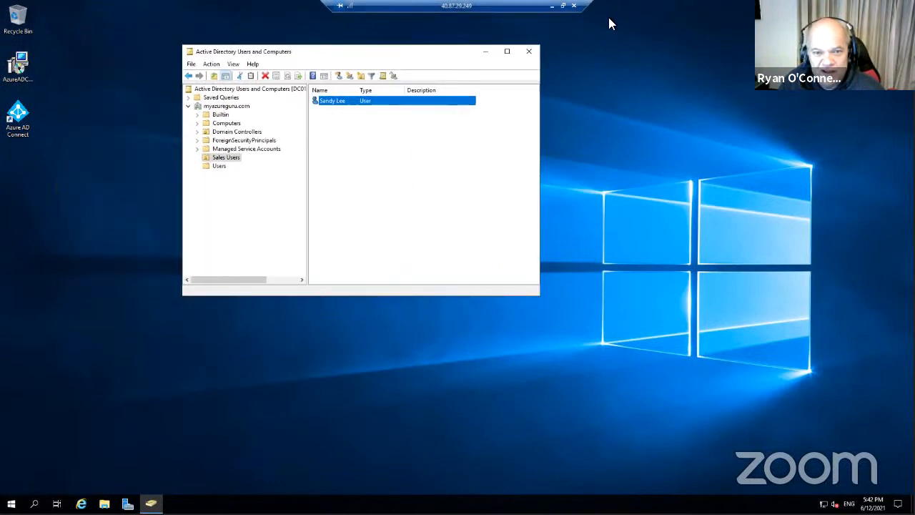
click(562, 6)
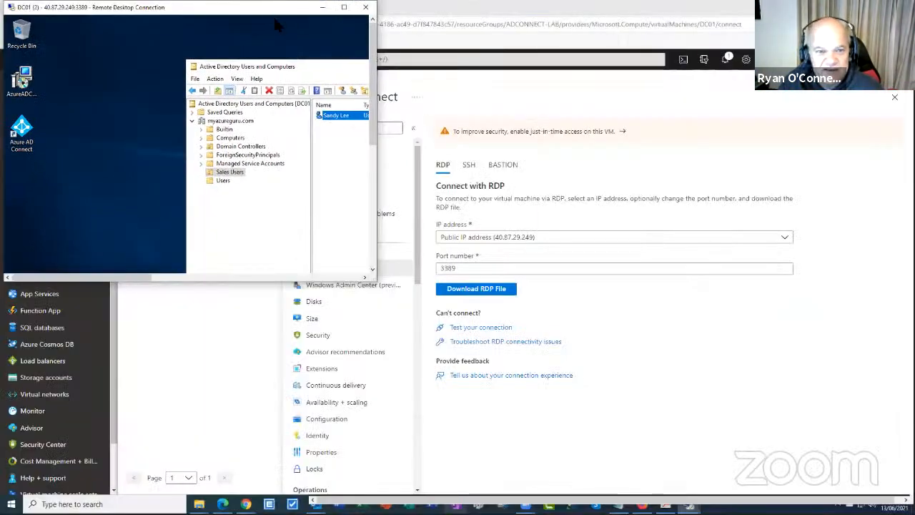
drag(273, 16, 634, 60)
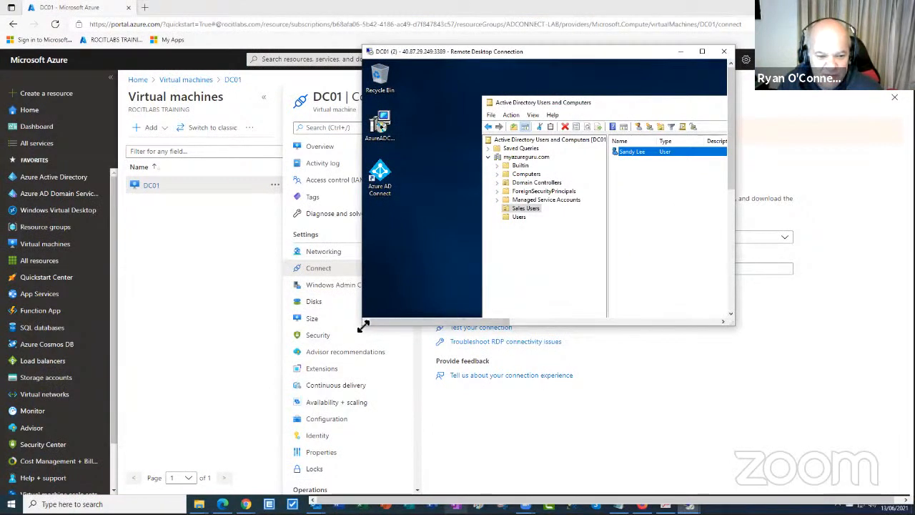
drag(363, 325, 150, 409)
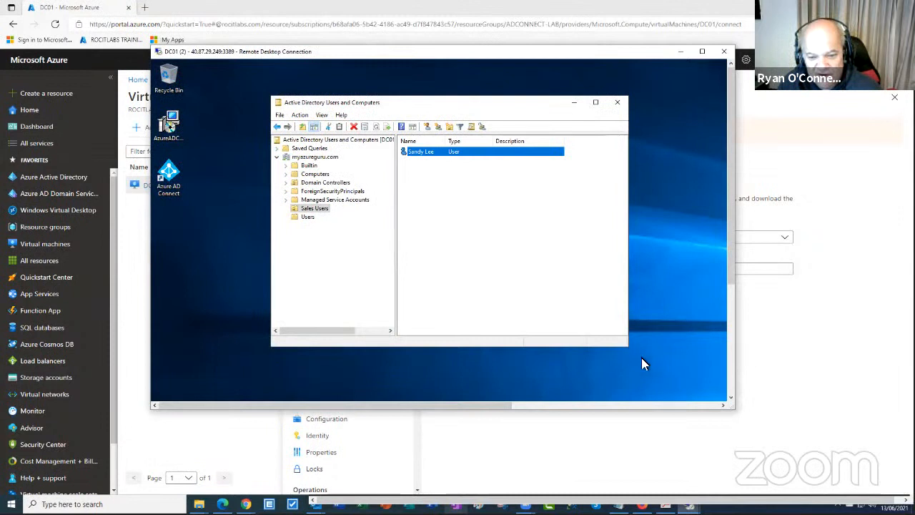
drag(628, 347, 712, 379)
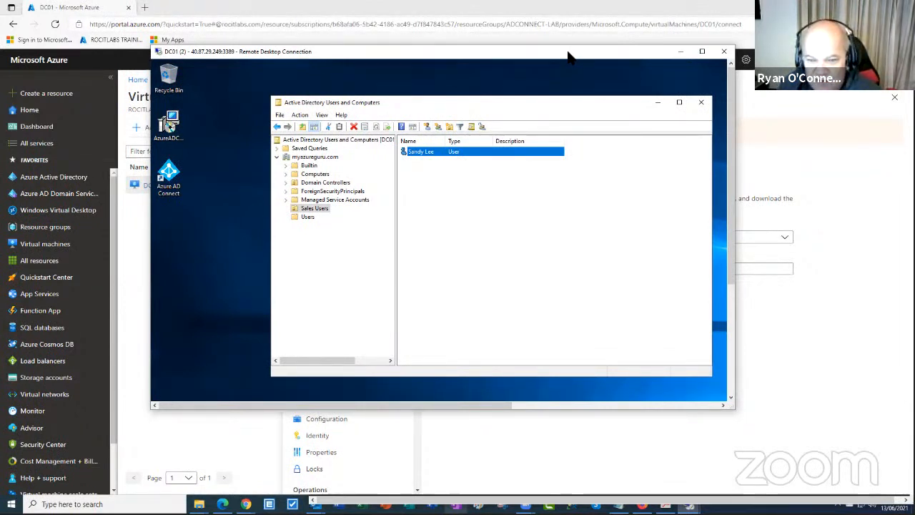
click(680, 51)
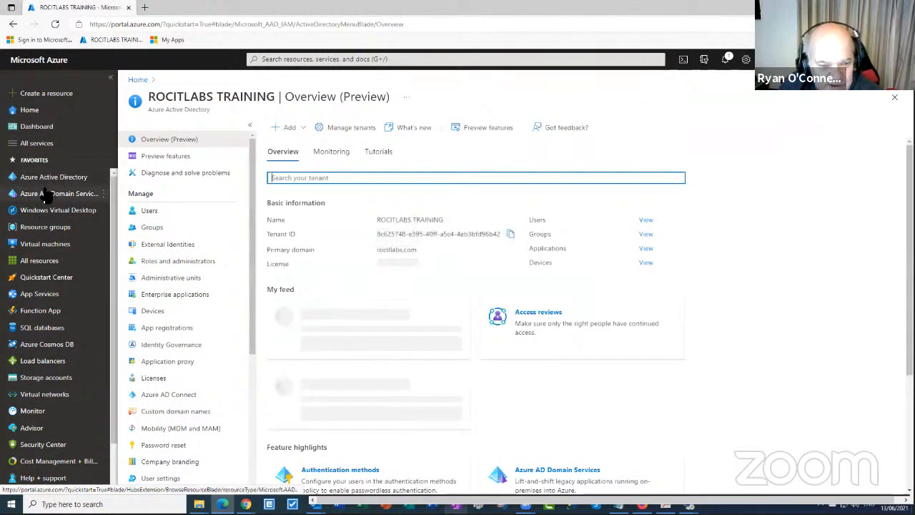
Check the Azure AD All users list, still showing three users, then return to DC01
click(154, 213)
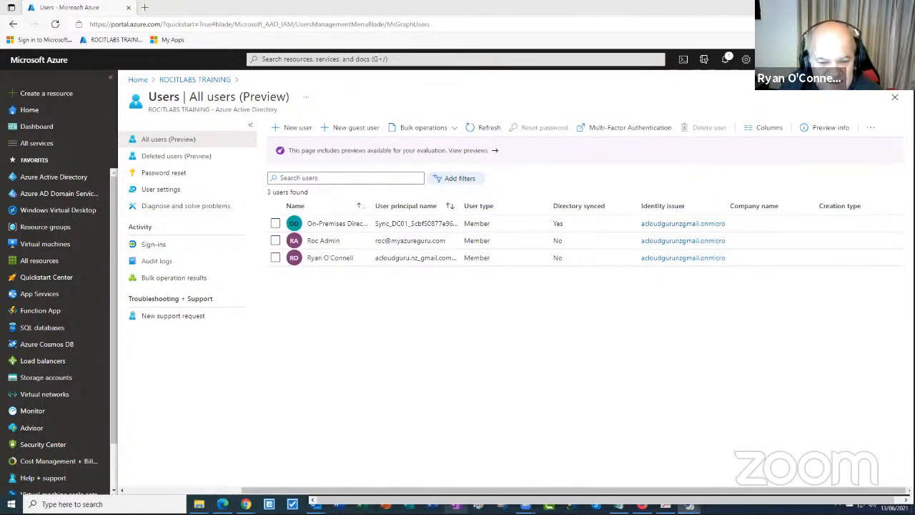
click(689, 506)
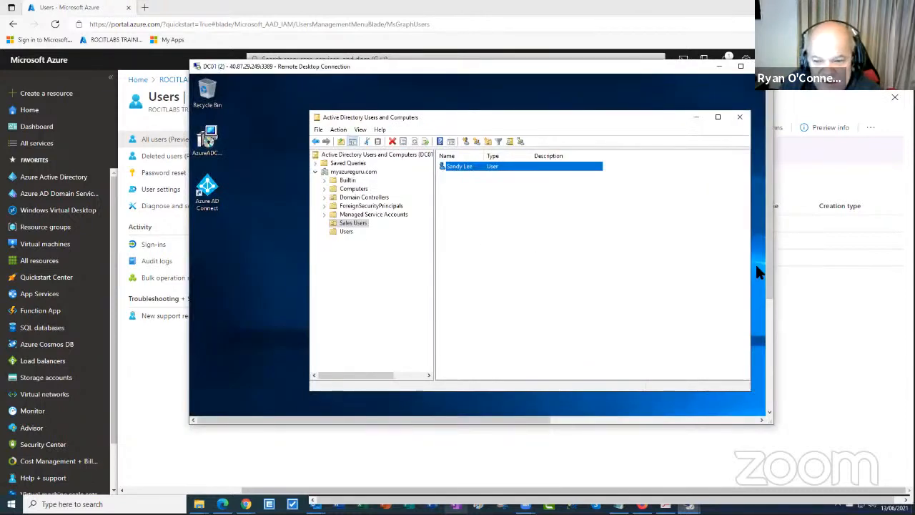
Launch Synchronization Service Manager from DC01's Start menu and bring its run history into view
drag(768, 275, 776, 388)
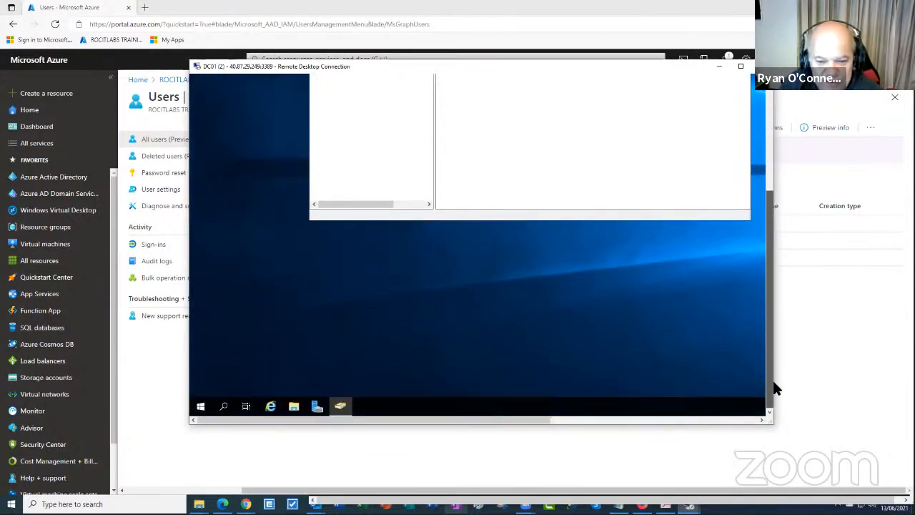
click(200, 408)
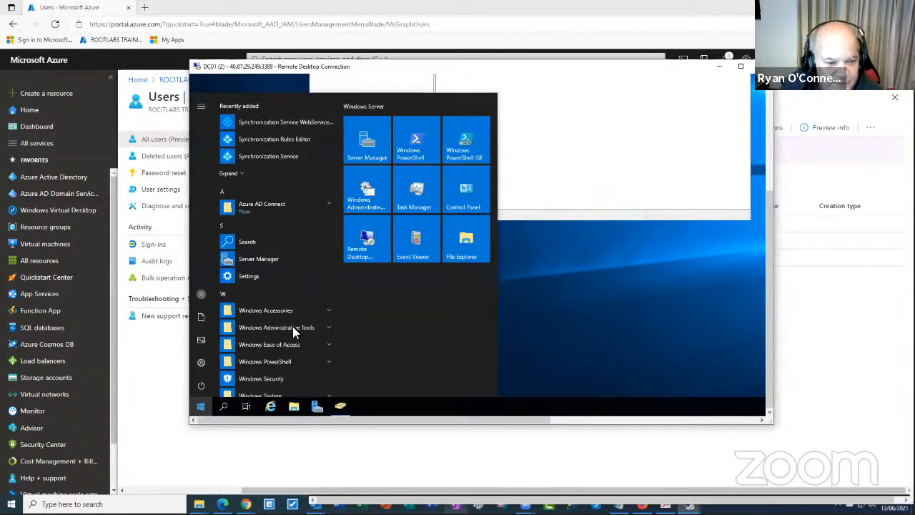
click(278, 162)
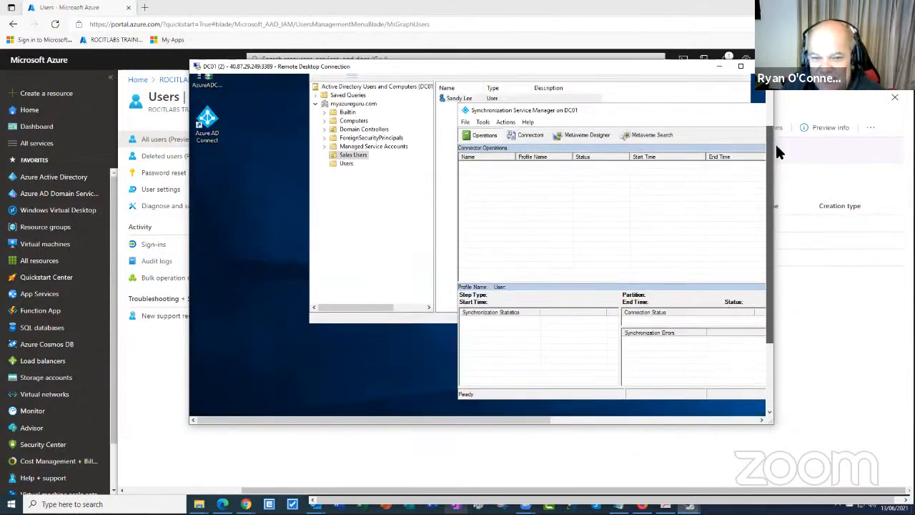
drag(776, 145, 776, 125)
drag(535, 144, 483, 112)
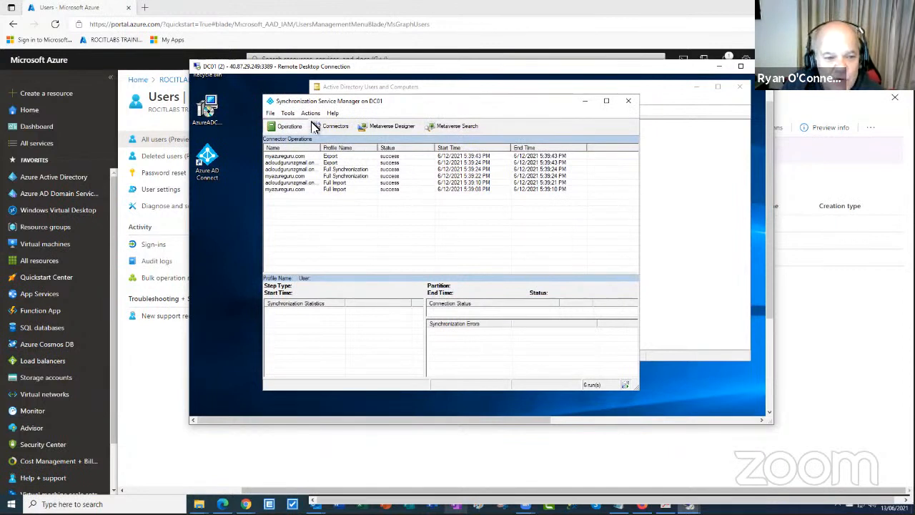
Run a full import on the myazureguru.com connector
click(289, 115)
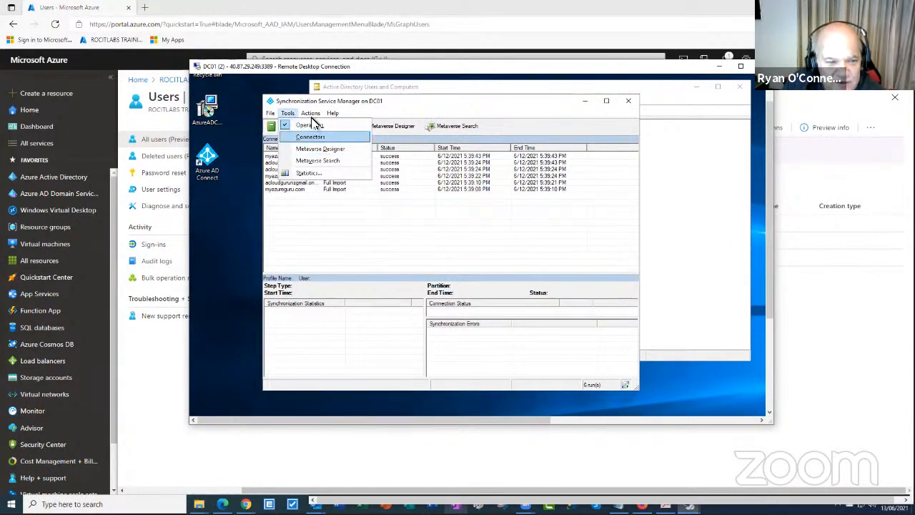
mouse_move(312, 118)
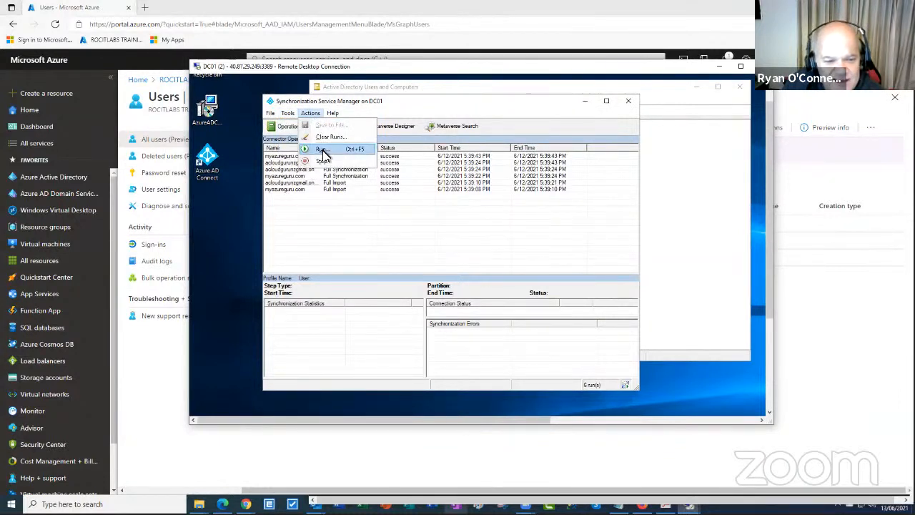
click(322, 149)
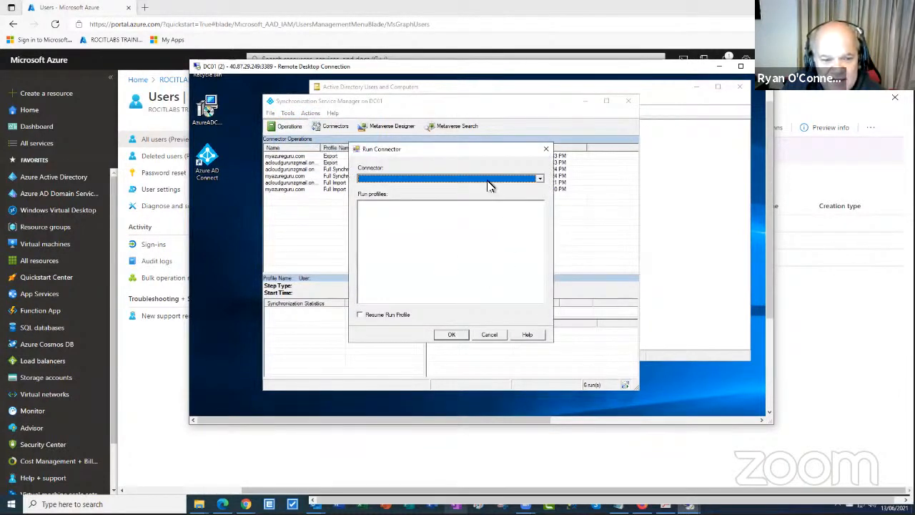
click(489, 184)
click(385, 194)
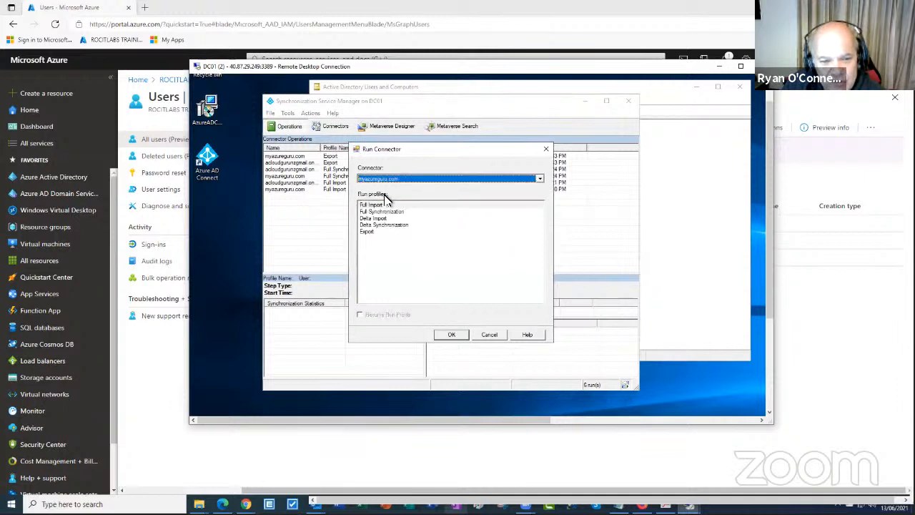
click(453, 336)
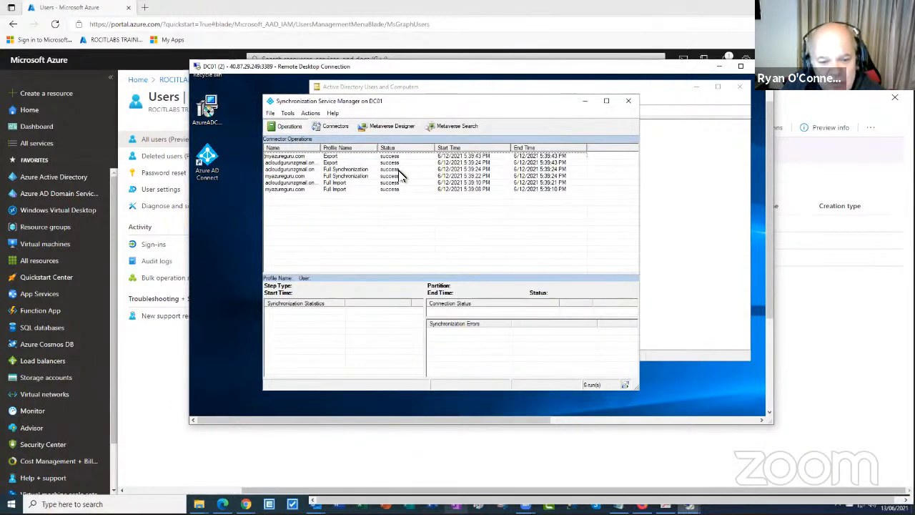
Run a full import on the Azure AD connector
click(312, 114)
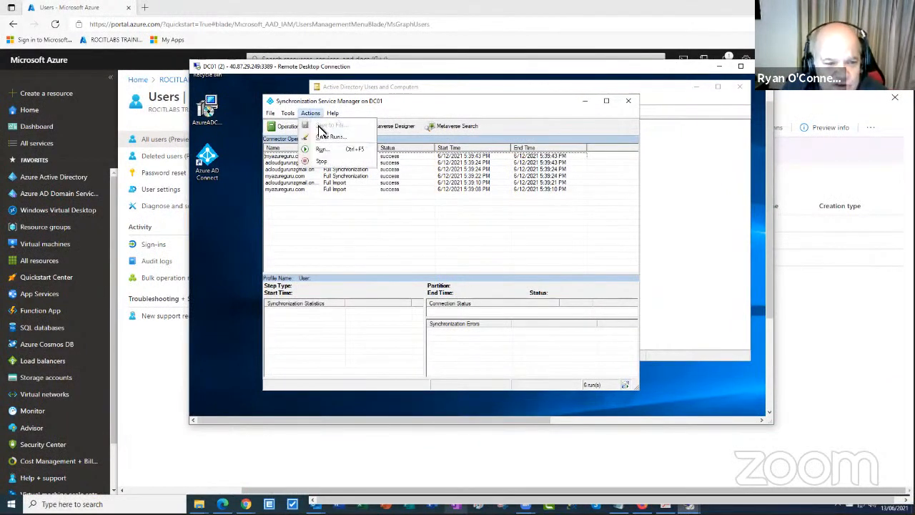
click(322, 149)
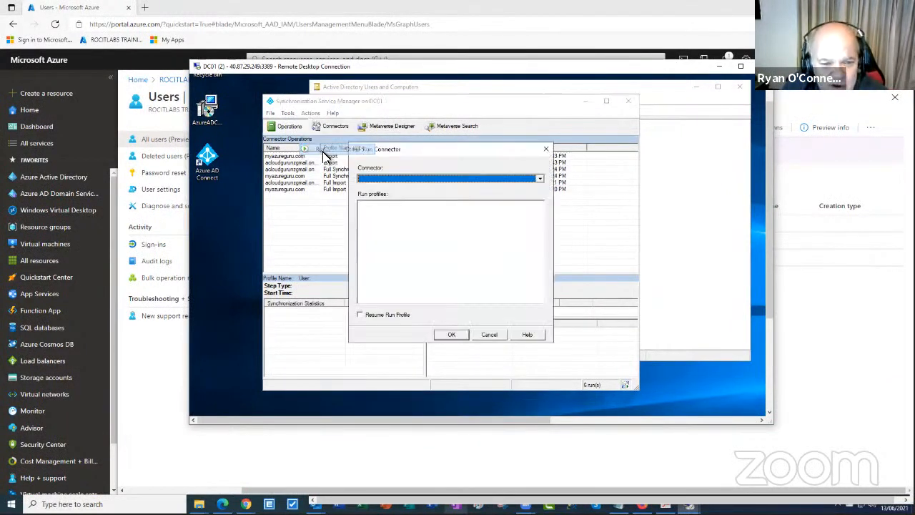
click(409, 181)
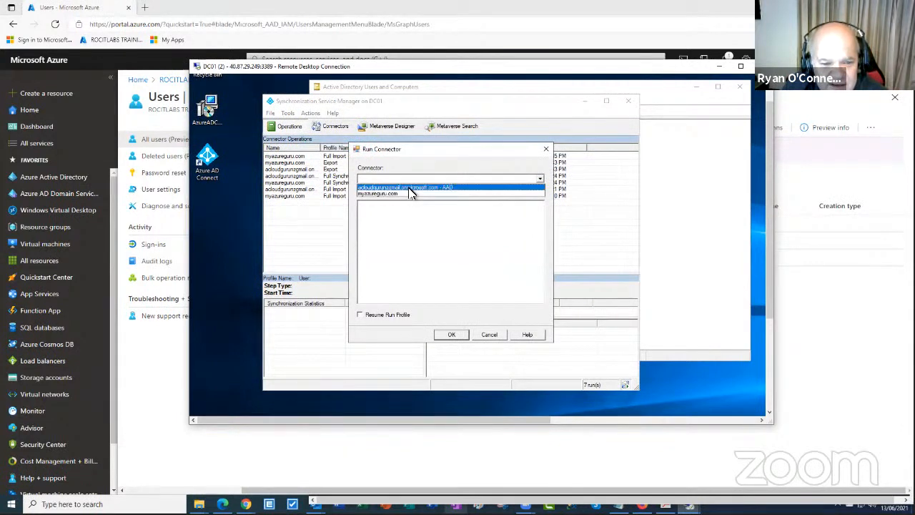
click(411, 188)
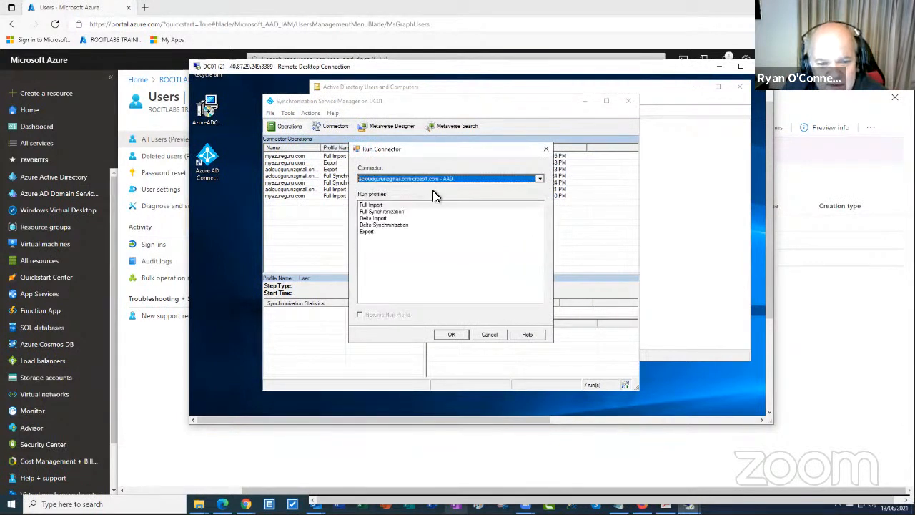
click(456, 337)
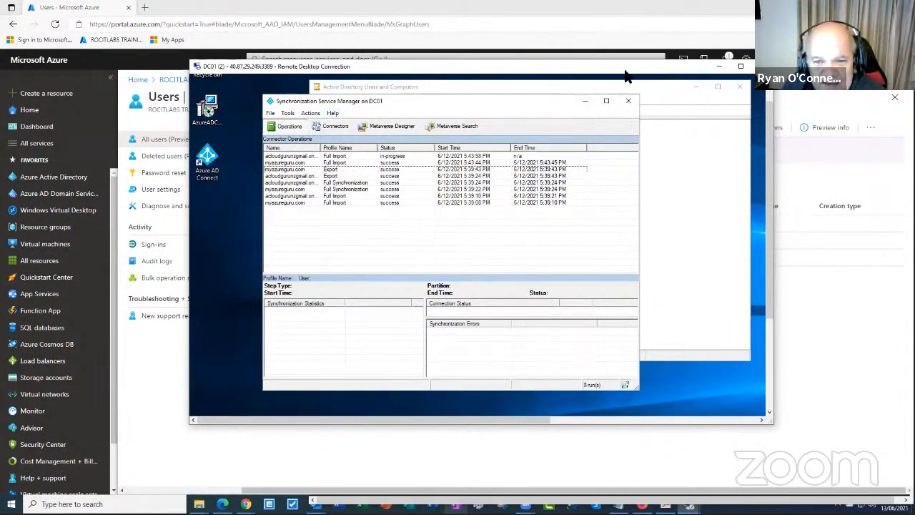
Minimize the remote session and refresh the Azure portal's All users list
drag(604, 61, 604, 62)
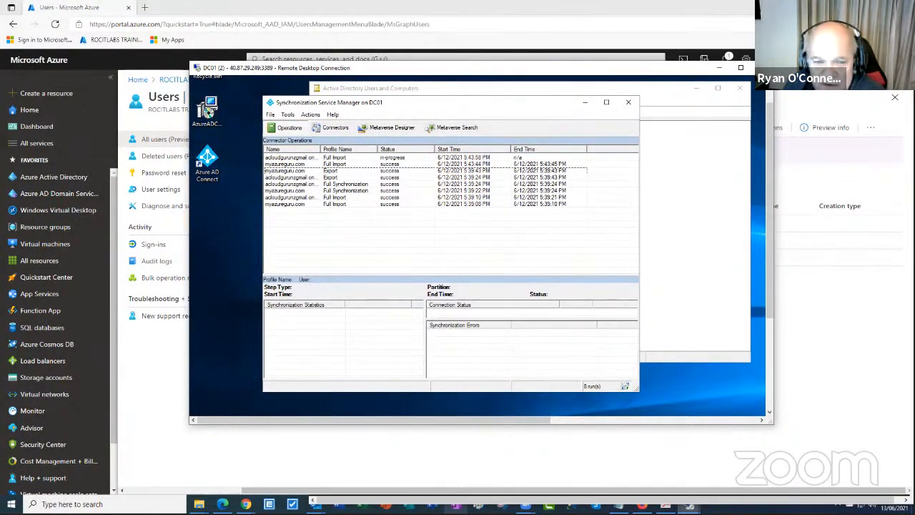
click(719, 68)
click(475, 128)
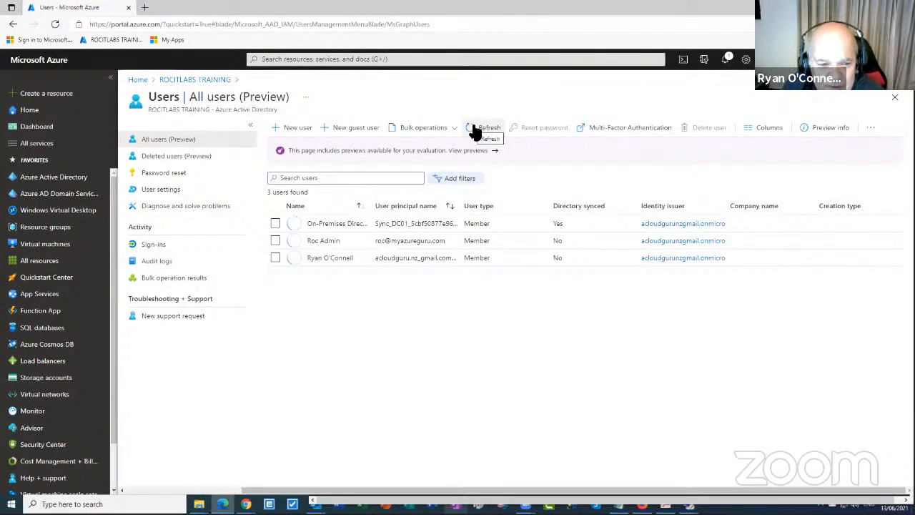
click(473, 128)
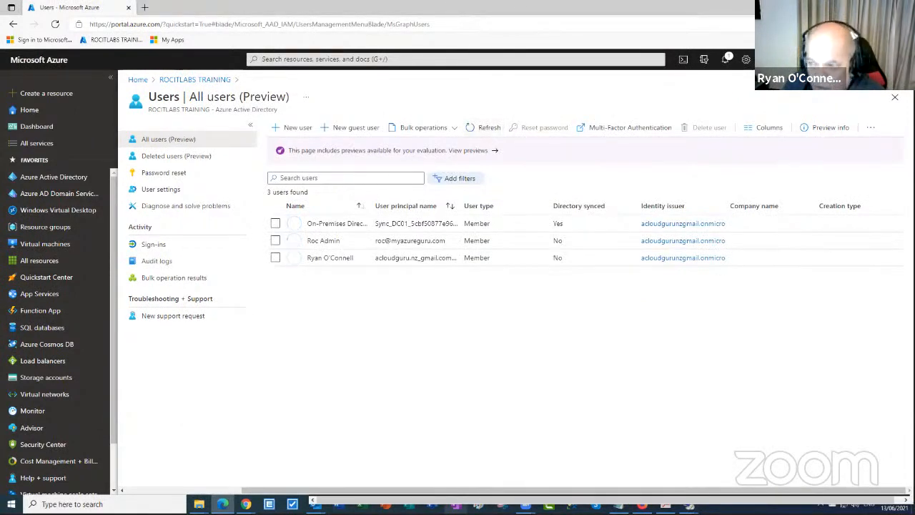
Back on DC01, show the Connectors view and widen its Type column
click(688, 506)
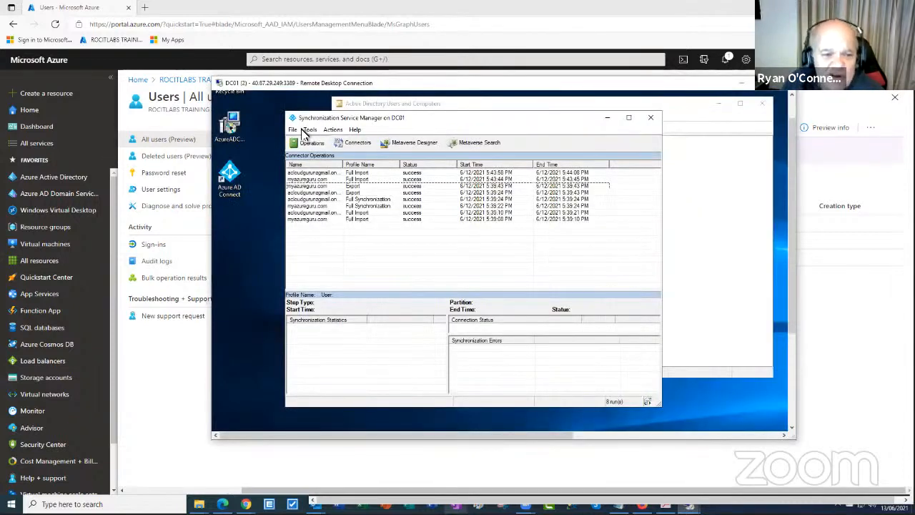
click(333, 131)
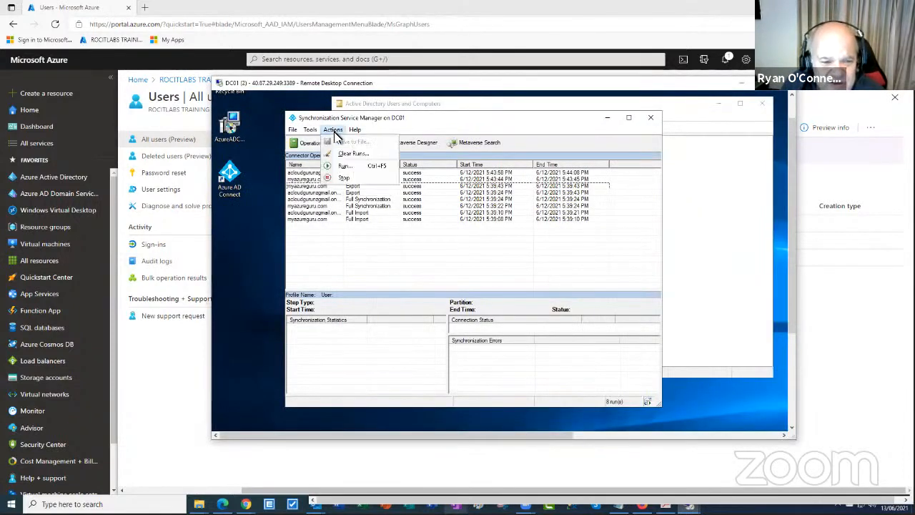
mouse_move(356, 132)
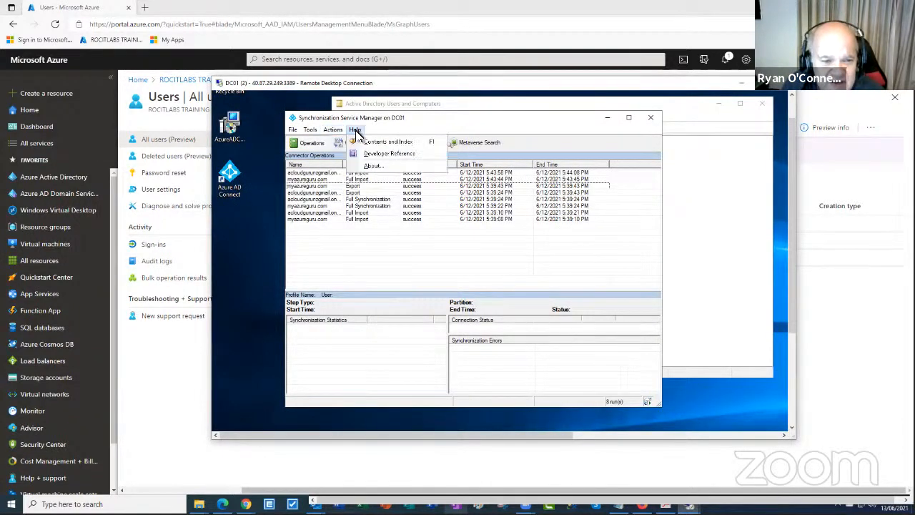
mouse_move(315, 130)
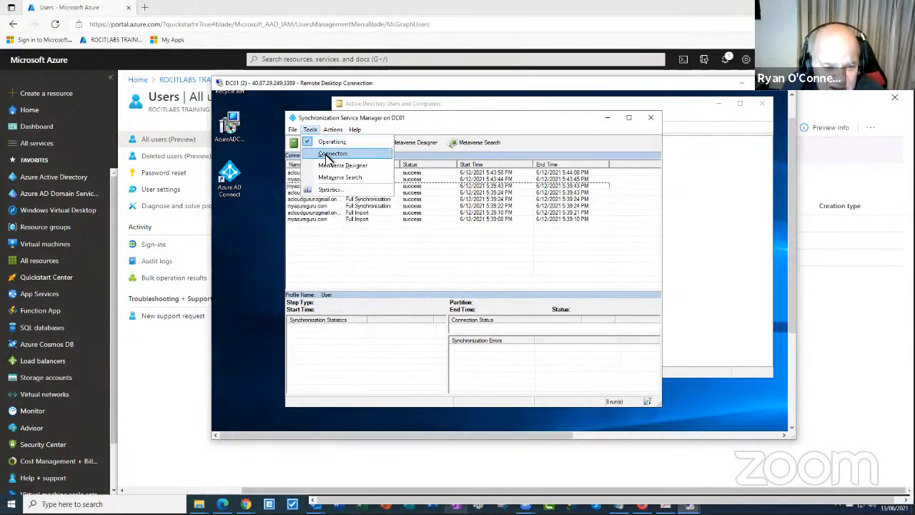
click(329, 154)
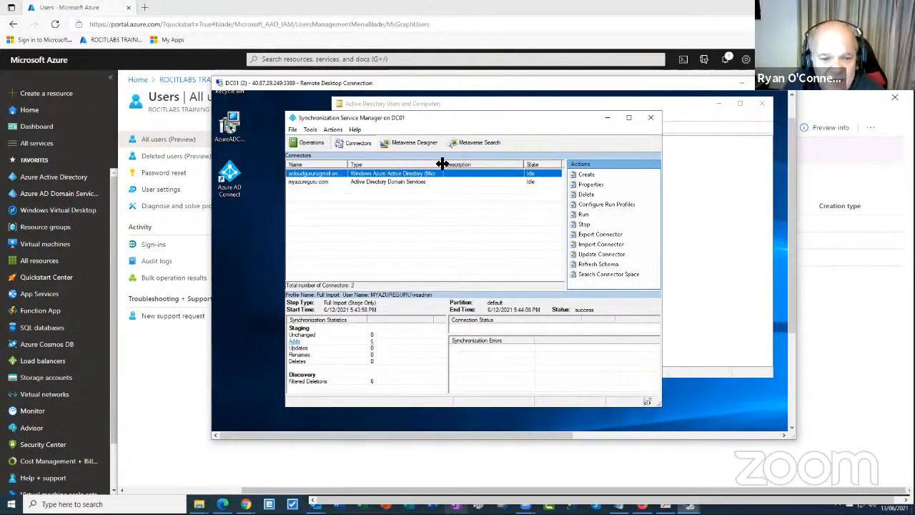
drag(443, 163, 480, 164)
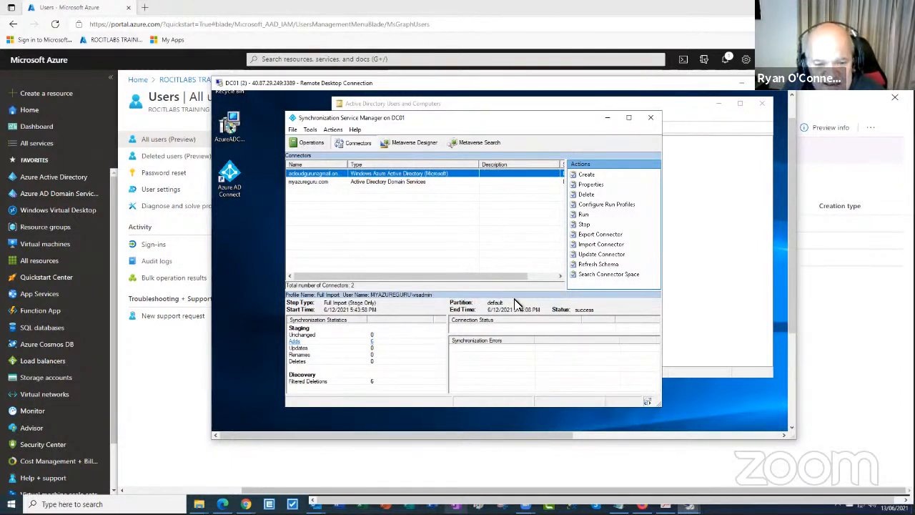
click(651, 119)
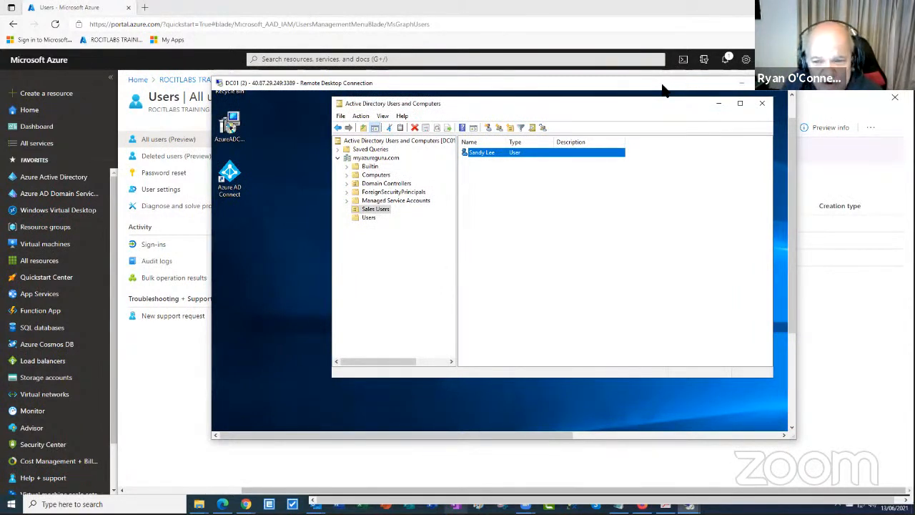
drag(662, 88, 626, 126)
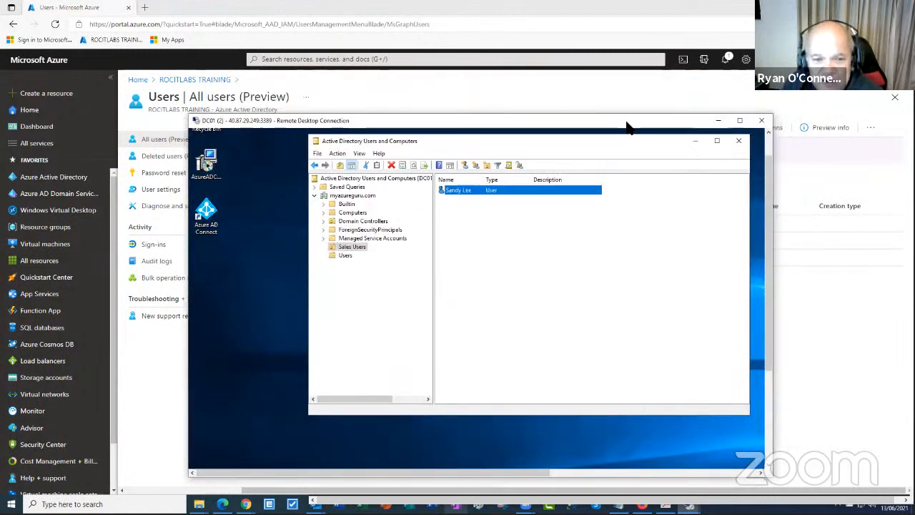
click(717, 120)
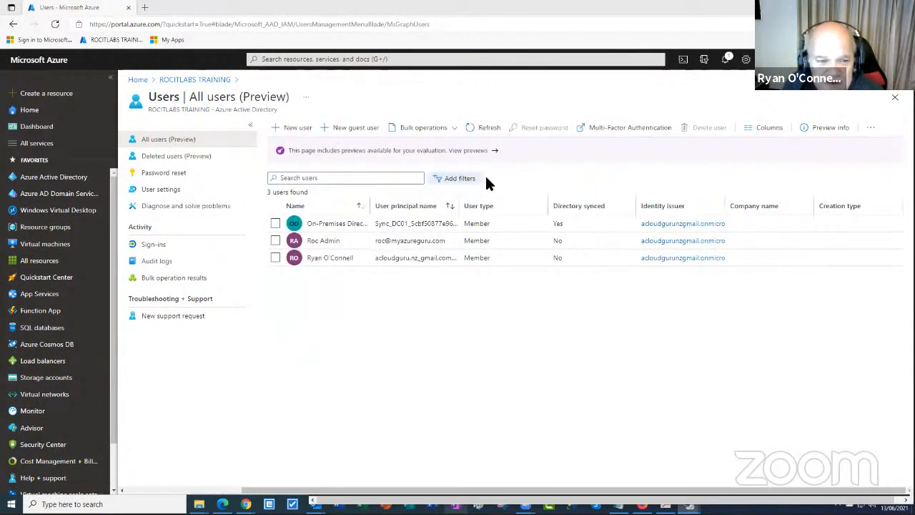
click(472, 127)
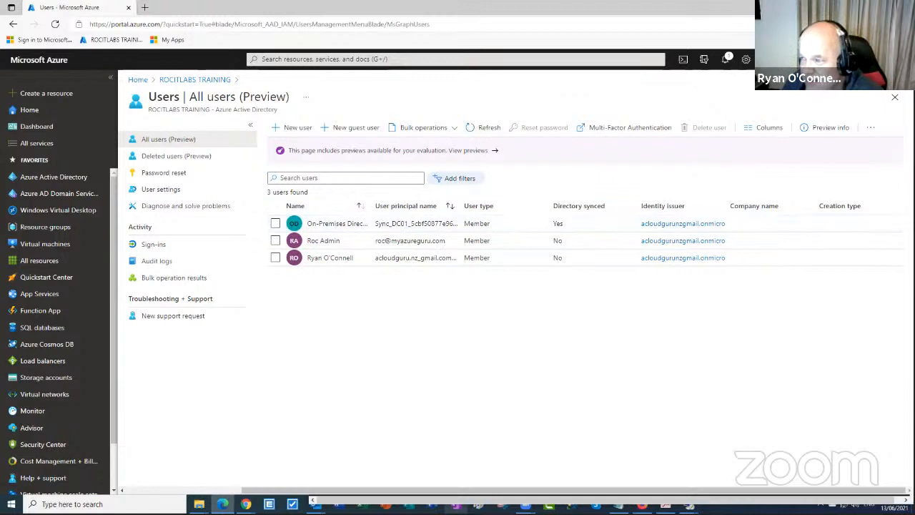
key(alt+Tab)
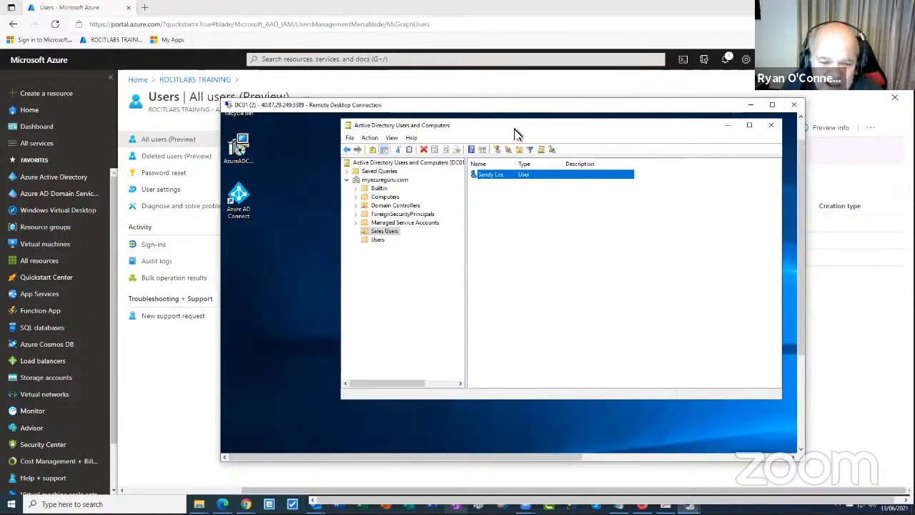
drag(517, 133, 485, 143)
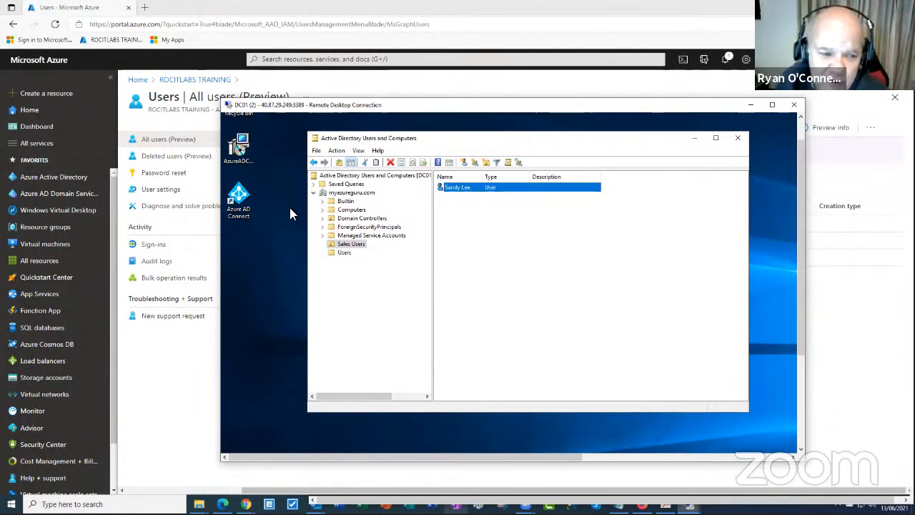
Launch Azure AD Connect and choose Customize synchronization options from the Configure tasks
double_click(238, 208)
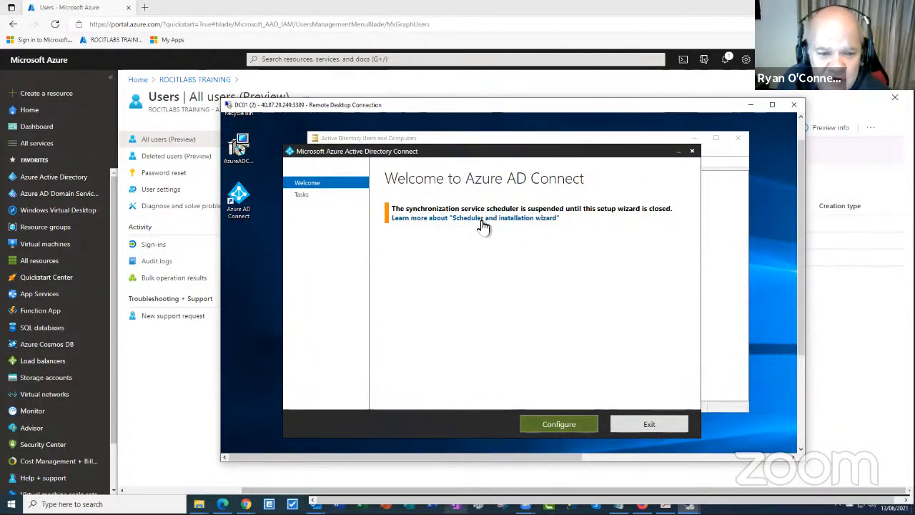
click(572, 424)
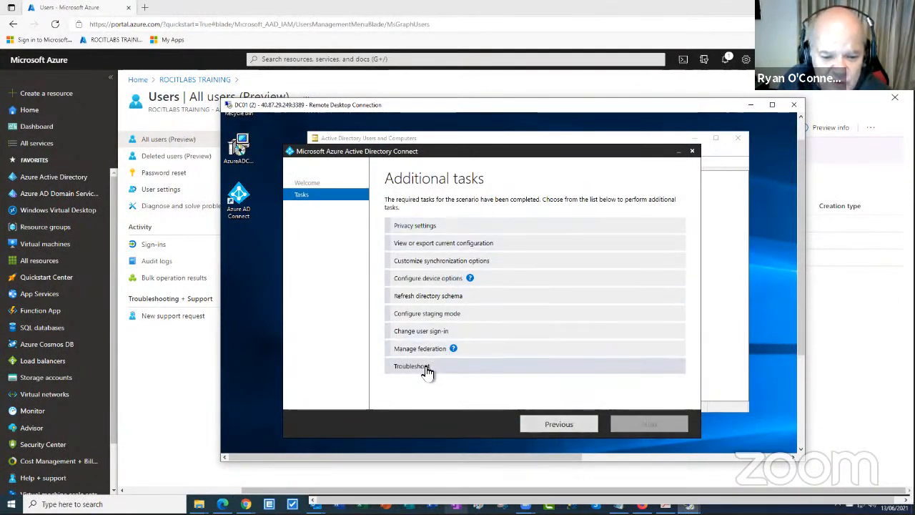
click(452, 264)
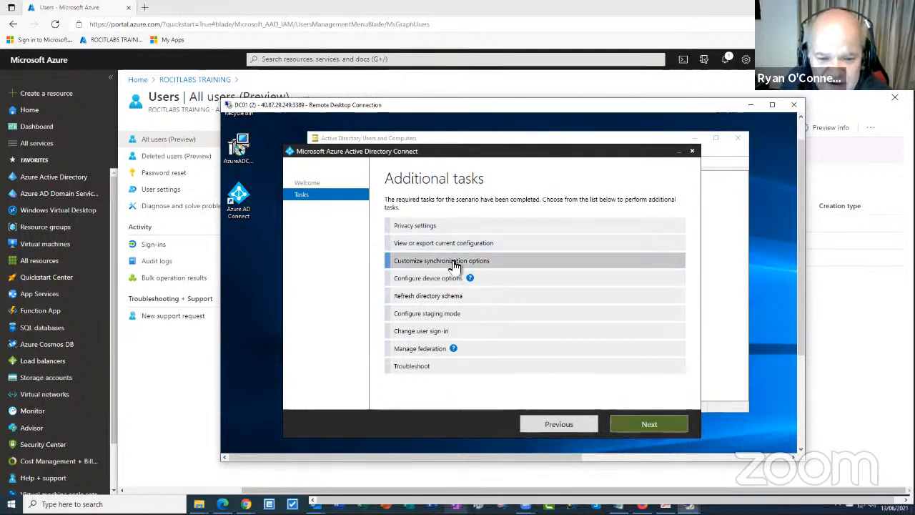
click(661, 428)
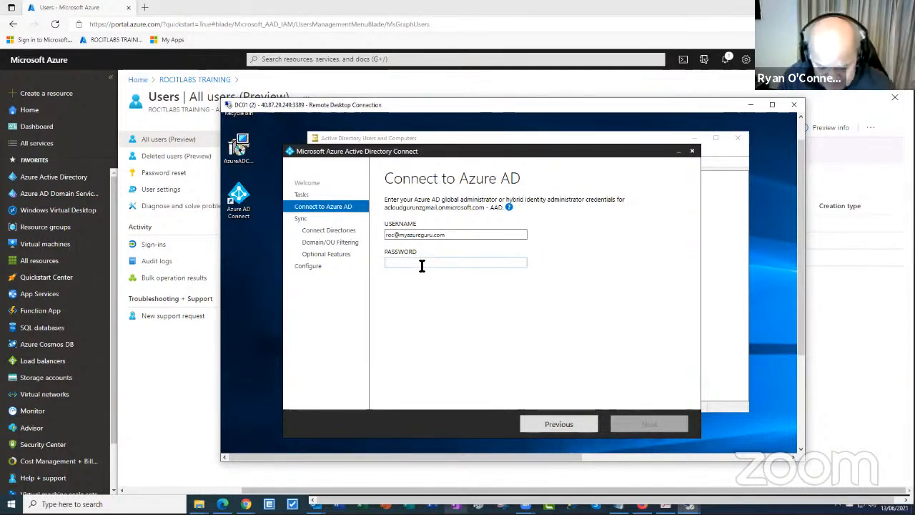
Sign in with the Azure AD admin password and keep the myazureguru.com Active Directory connection
click(422, 263)
text(P**)
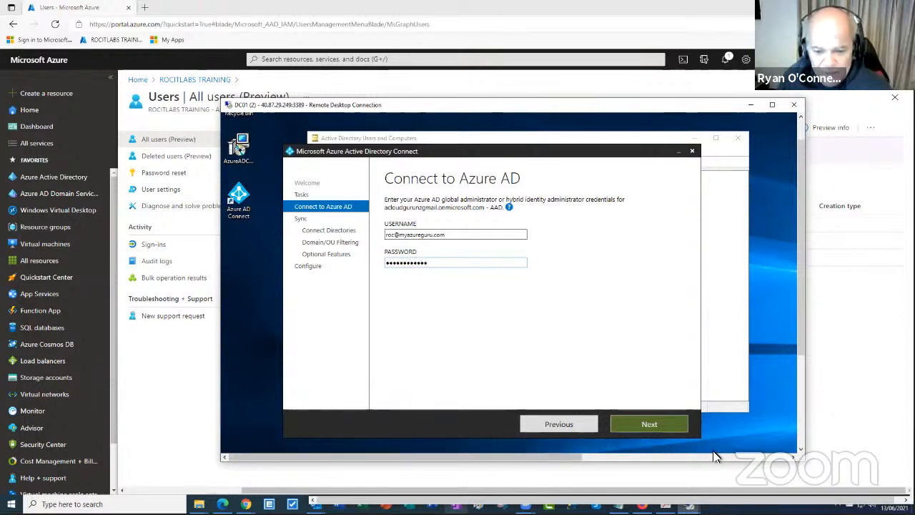
click(661, 422)
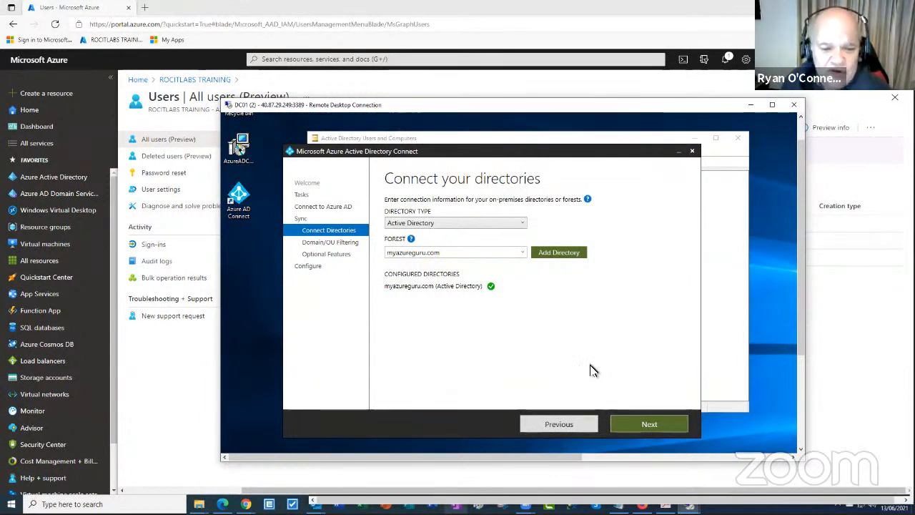
click(483, 228)
click(481, 234)
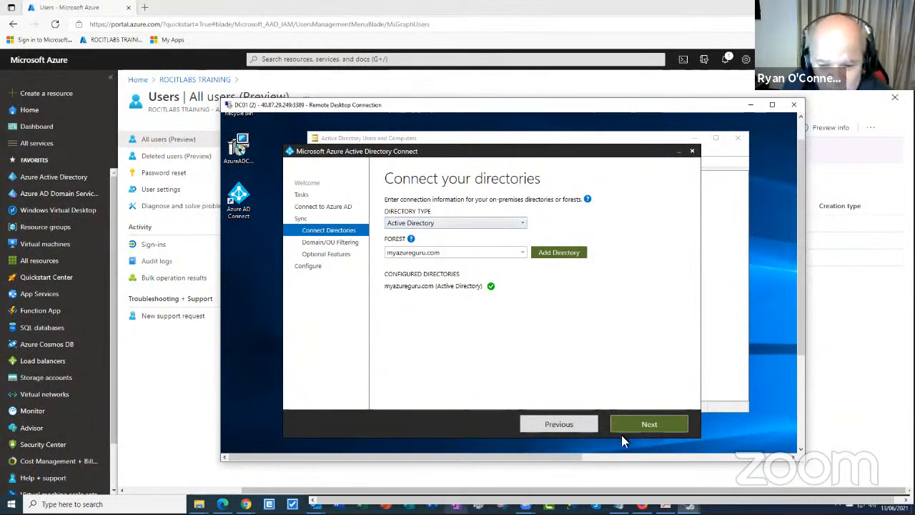
click(647, 424)
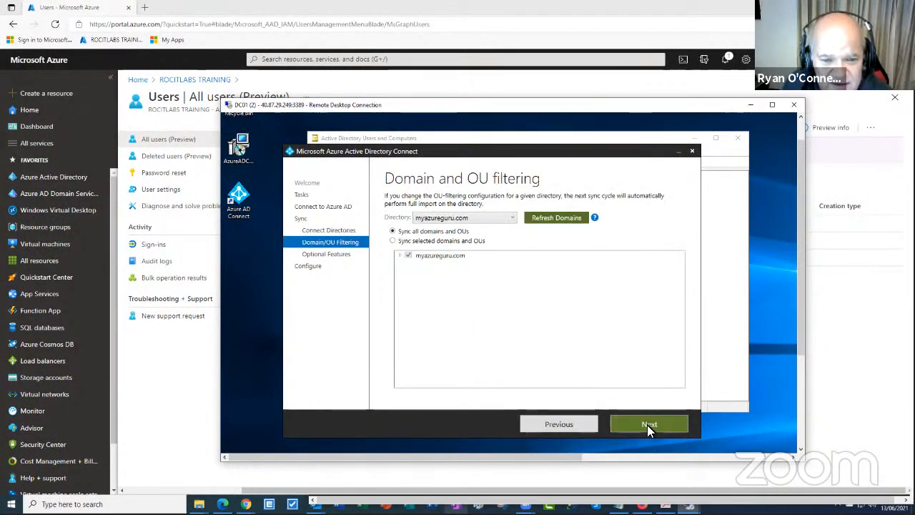
Preview syncing selected OUs by expanding the myazureguru.com domain tree, then revert to all
click(391, 242)
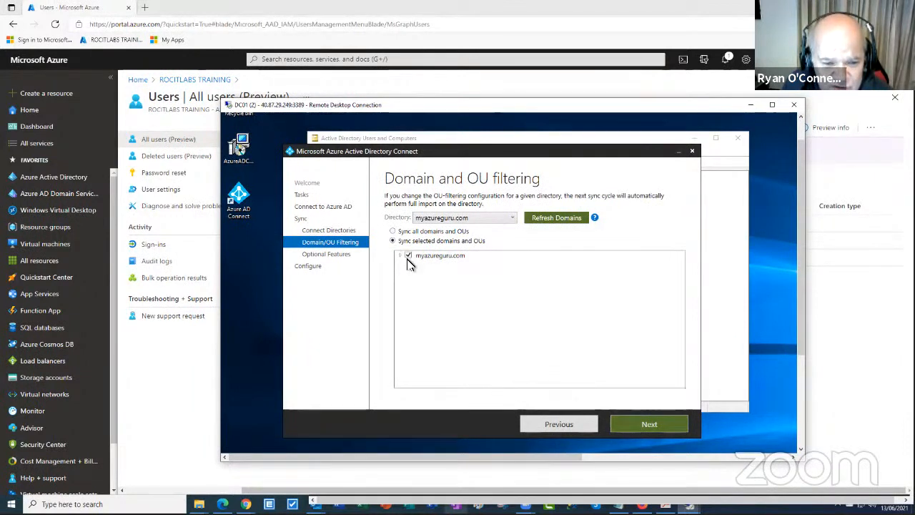
click(401, 256)
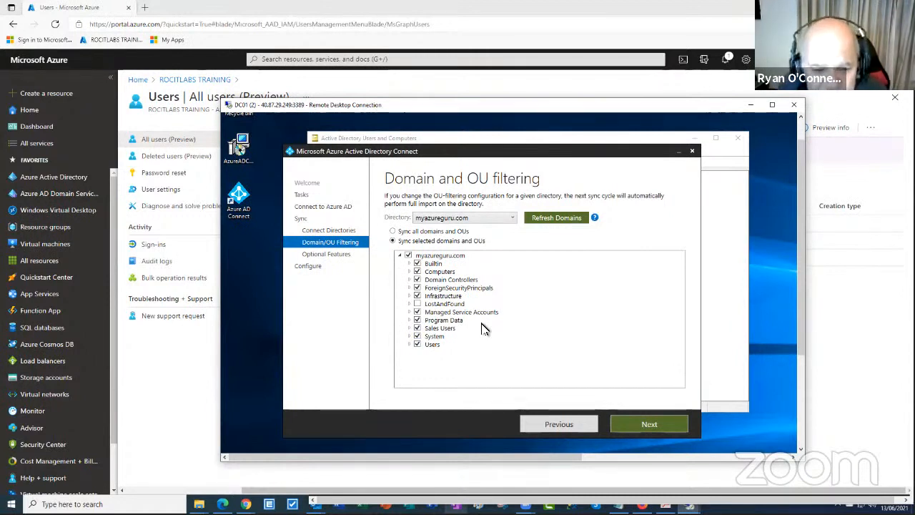
click(393, 232)
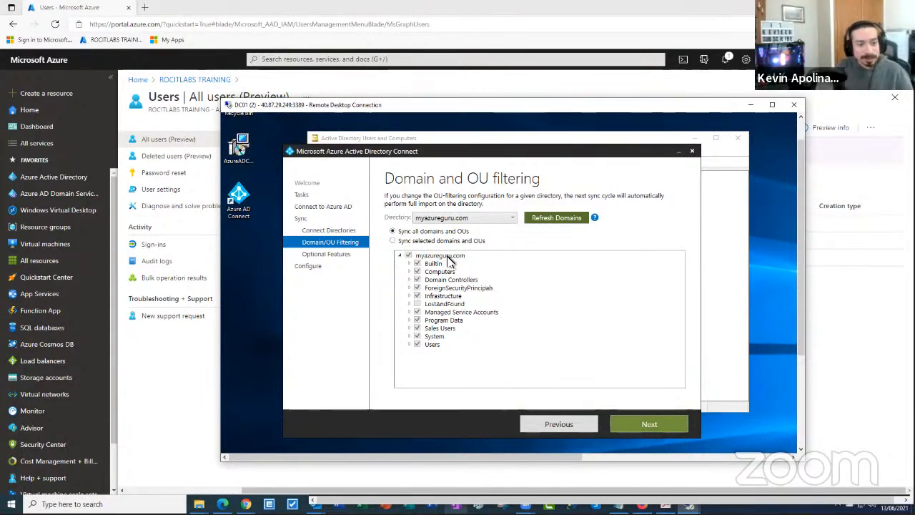
Test excluding the Builtin and Computers OUs, restore them, and keep syncing all domains and OUs
click(392, 241)
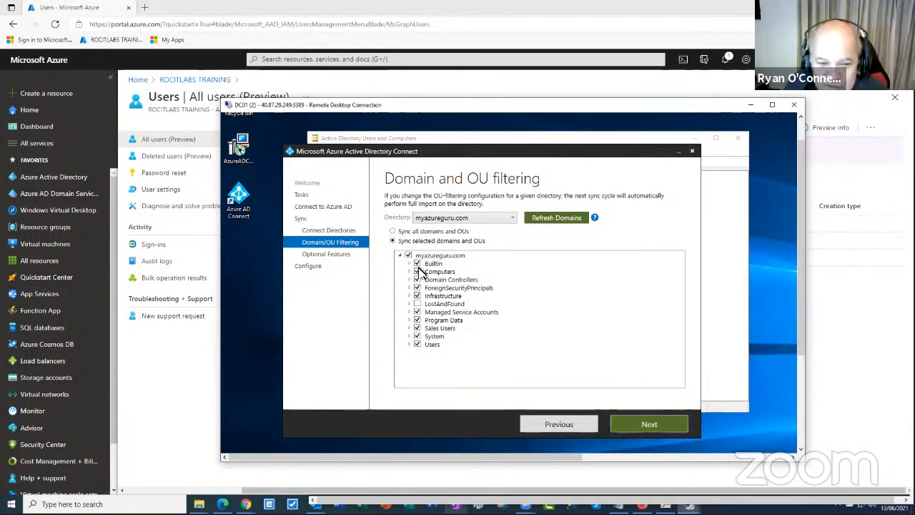
click(418, 264)
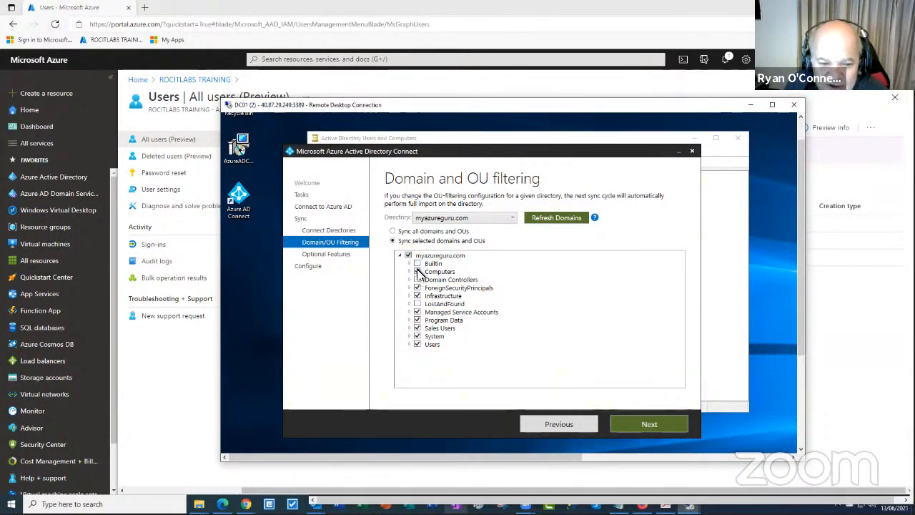
click(418, 272)
click(418, 272)
click(417, 263)
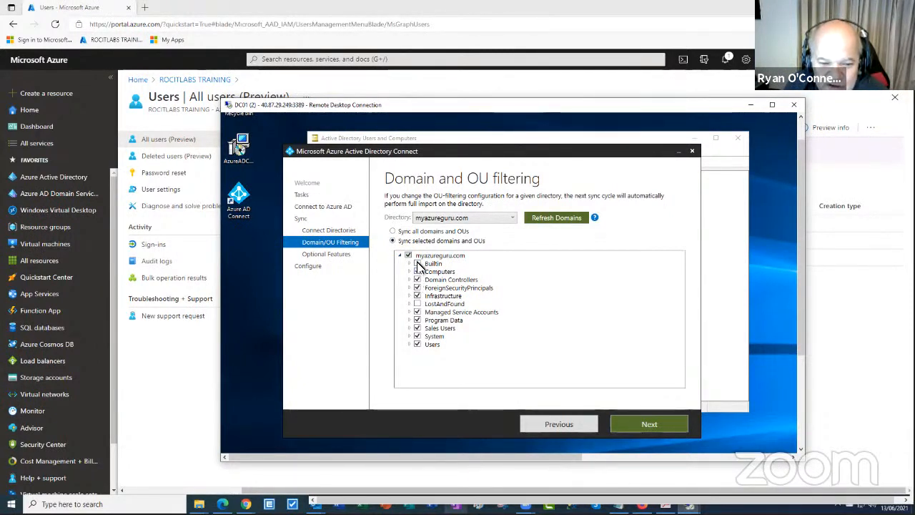
click(393, 232)
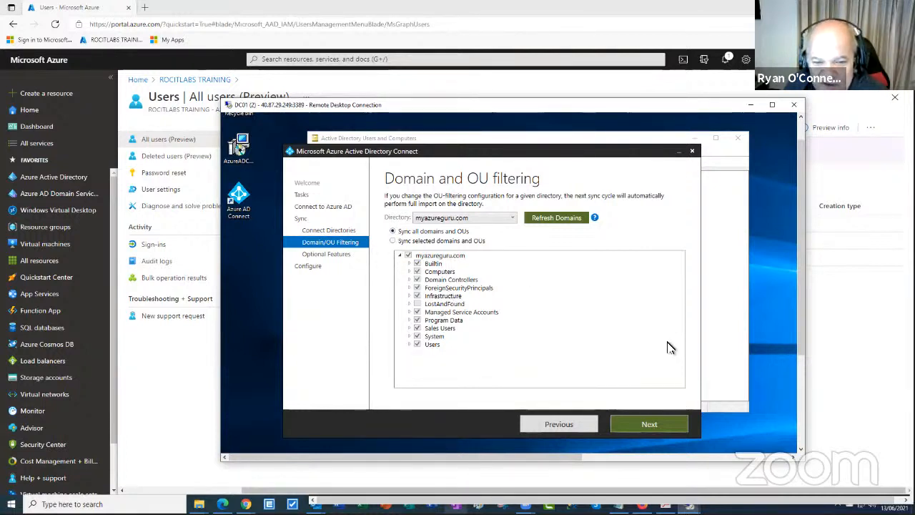
click(663, 426)
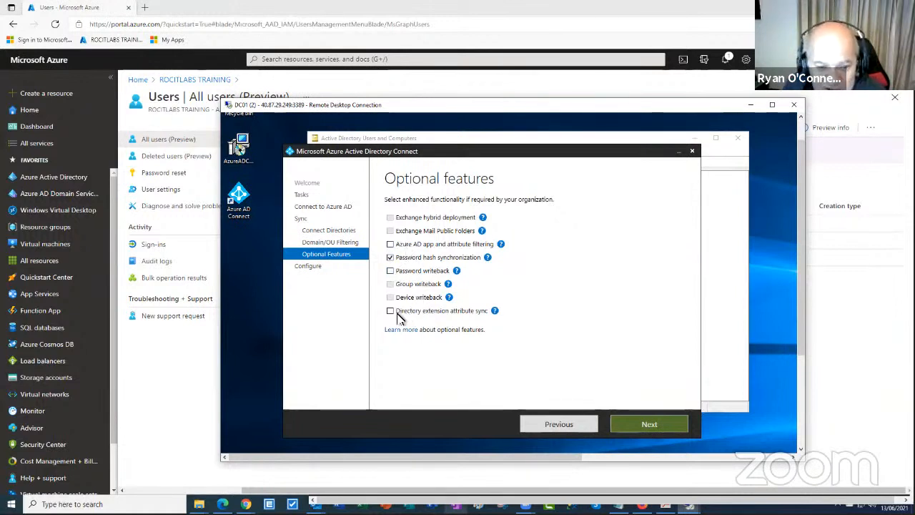
Accept optional features with password hash sync only and apply the configuration, starting sync afterward
click(649, 424)
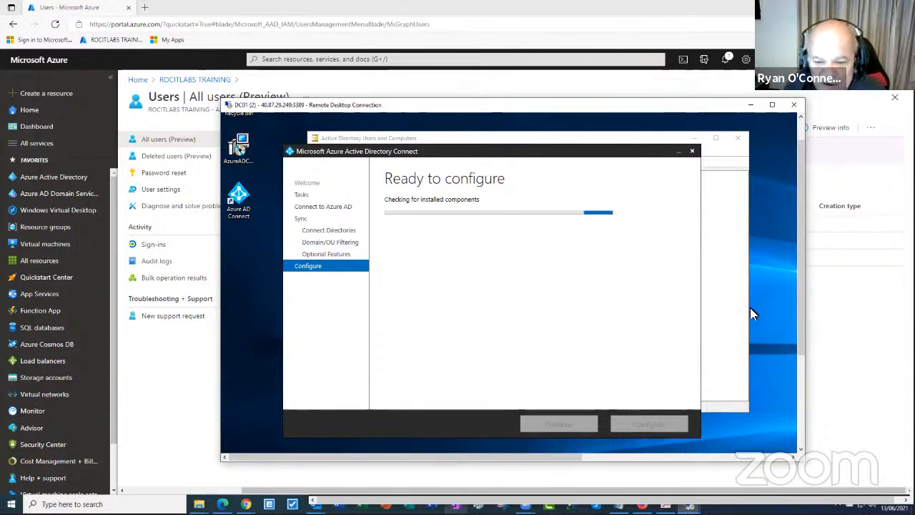
drag(795, 295, 787, 218)
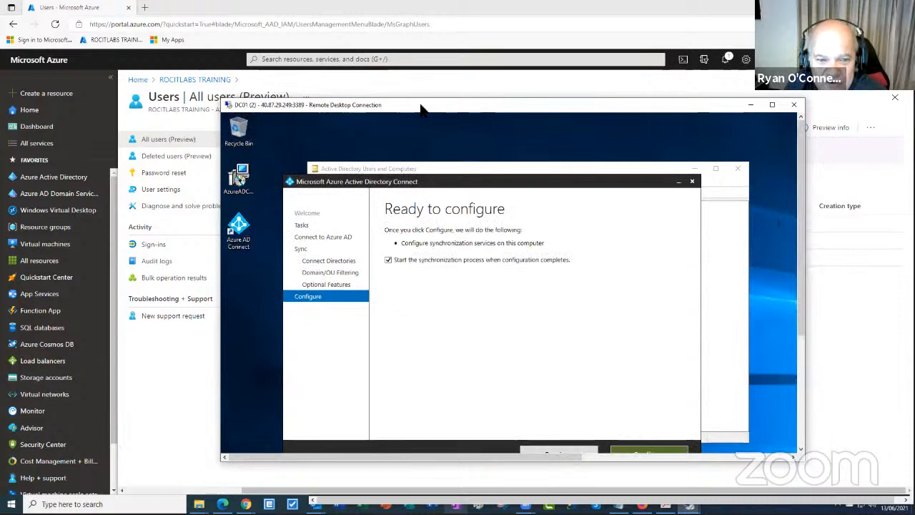
drag(478, 80, 530, 76)
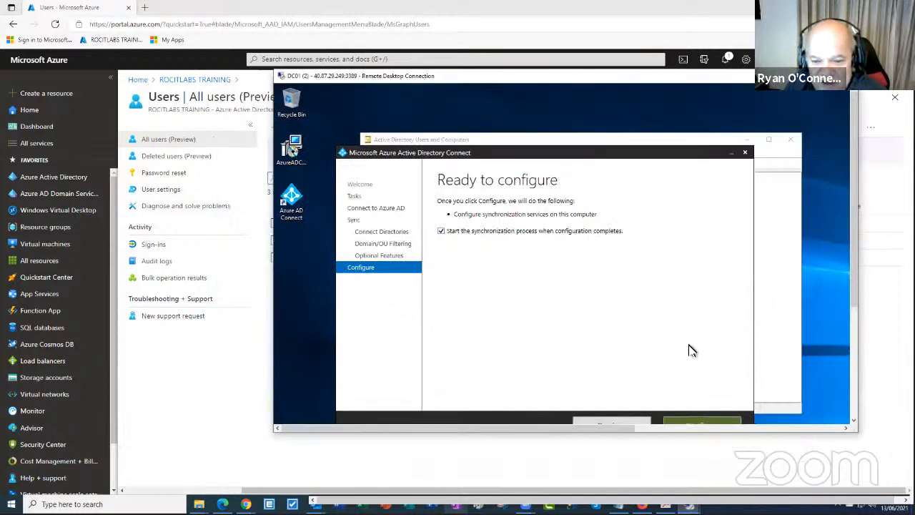
drag(851, 285, 857, 352)
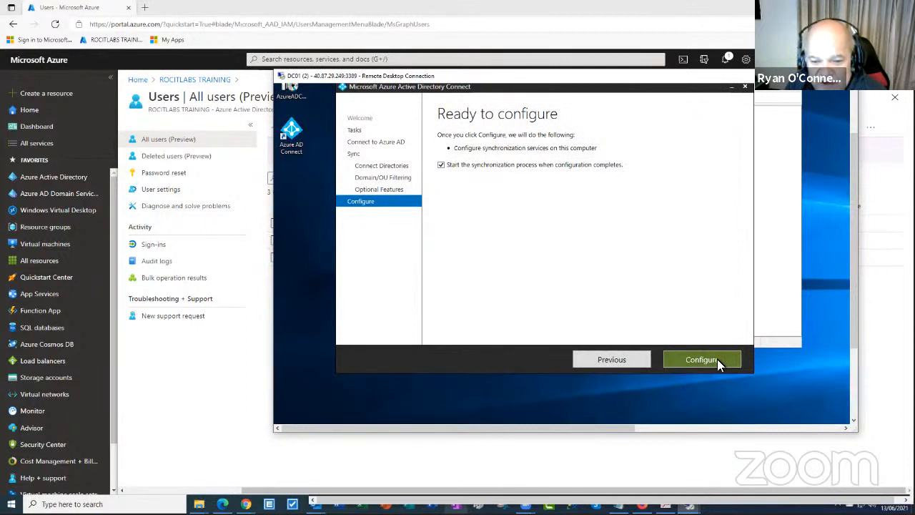
click(717, 359)
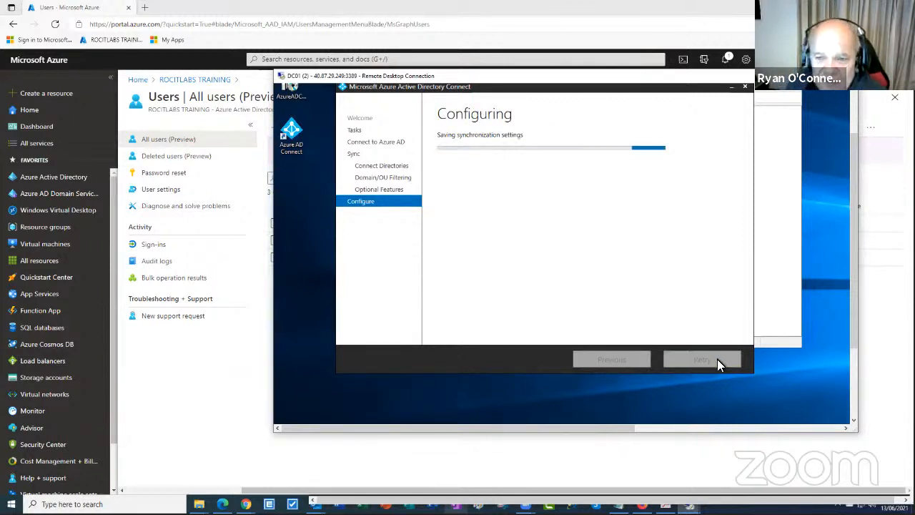
drag(850, 223, 850, 203)
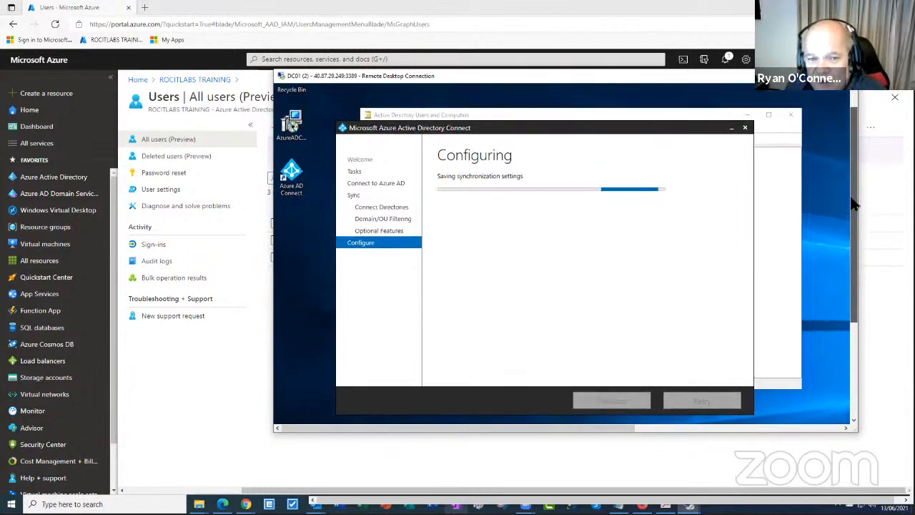
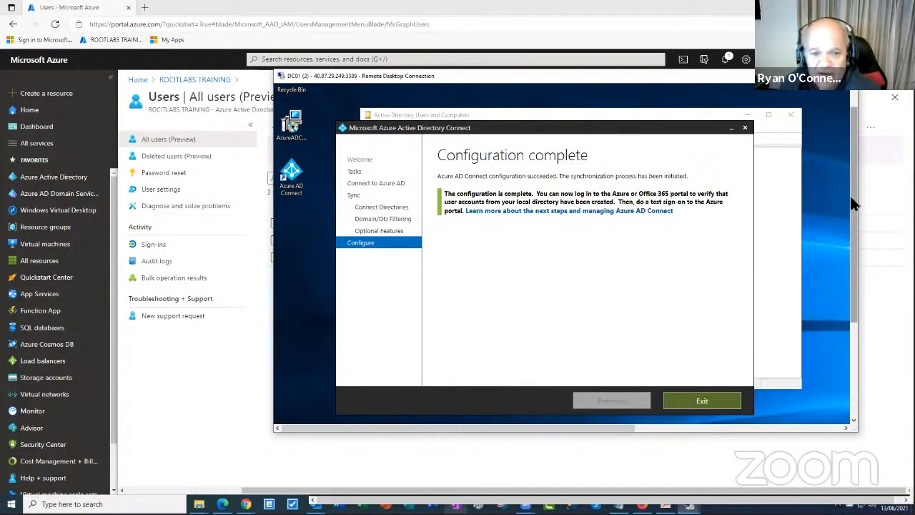
Exit the completed Azure AD Connect wizard and refresh the Azure user list
click(717, 402)
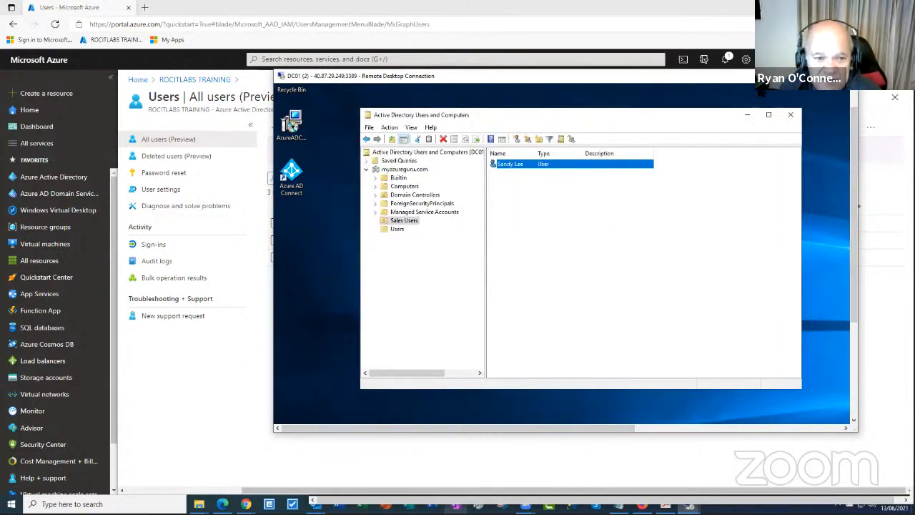
drag(759, 78, 731, 218)
click(471, 132)
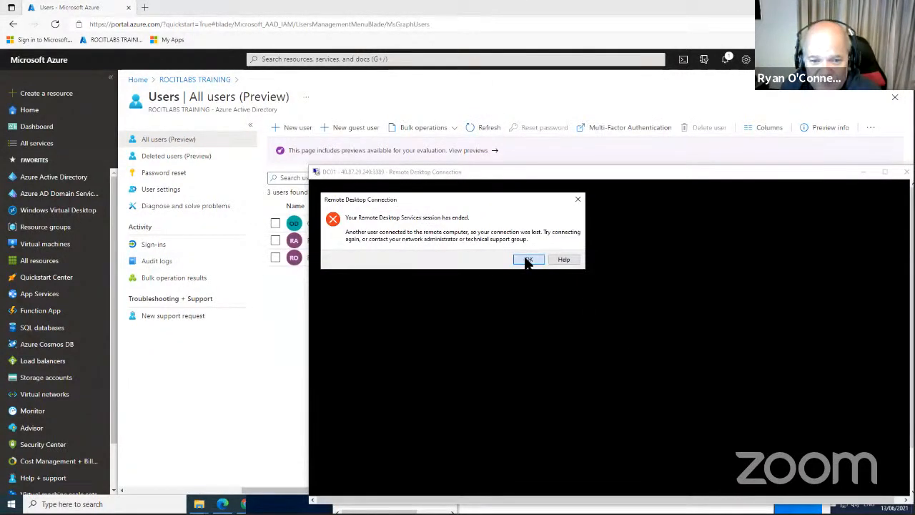
Dismiss the session-ended error and reconnect Remote Desktop to DC01
click(529, 258)
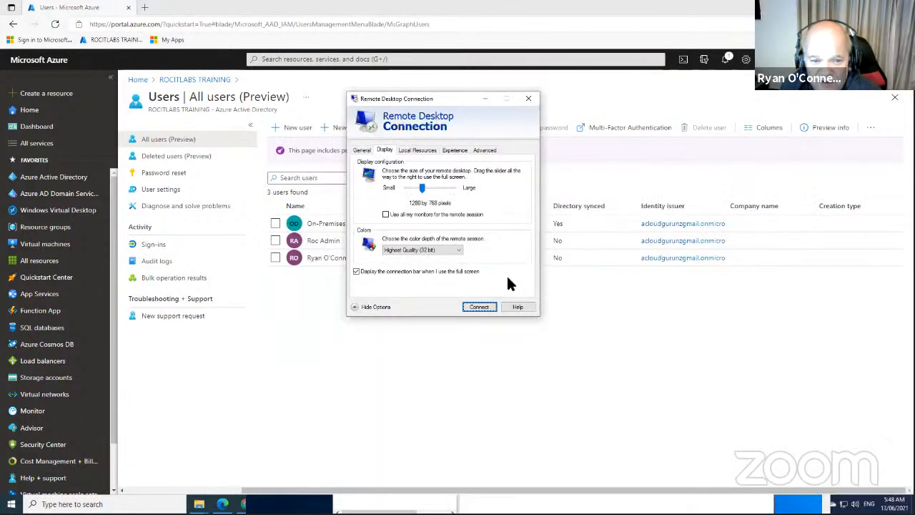
click(398, 502)
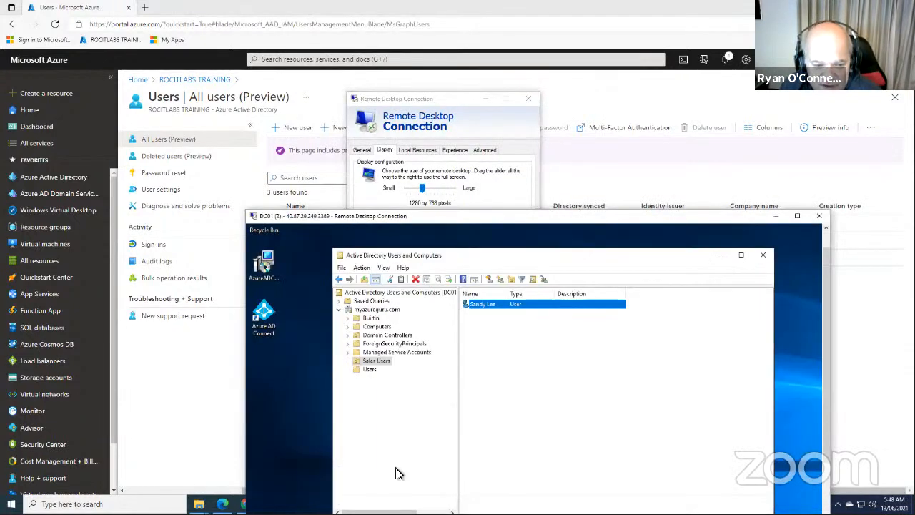
click(536, 98)
click(529, 98)
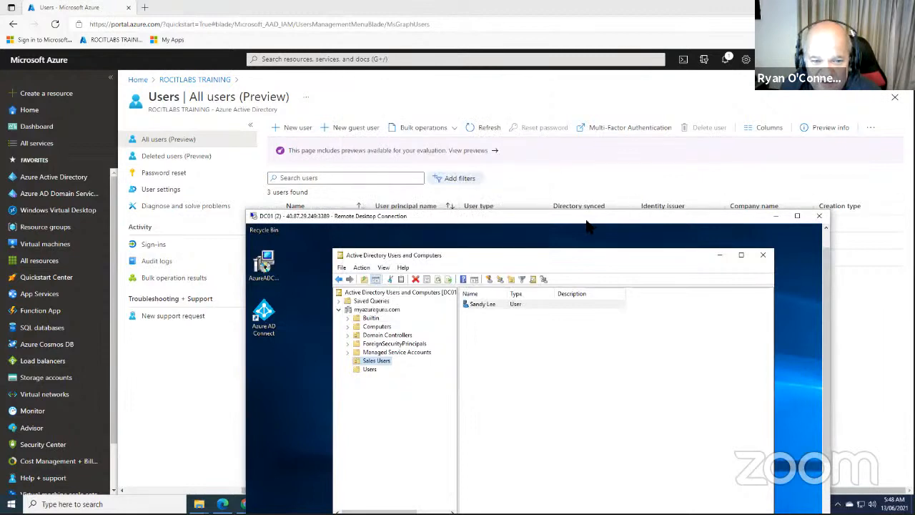
drag(454, 232, 508, 91)
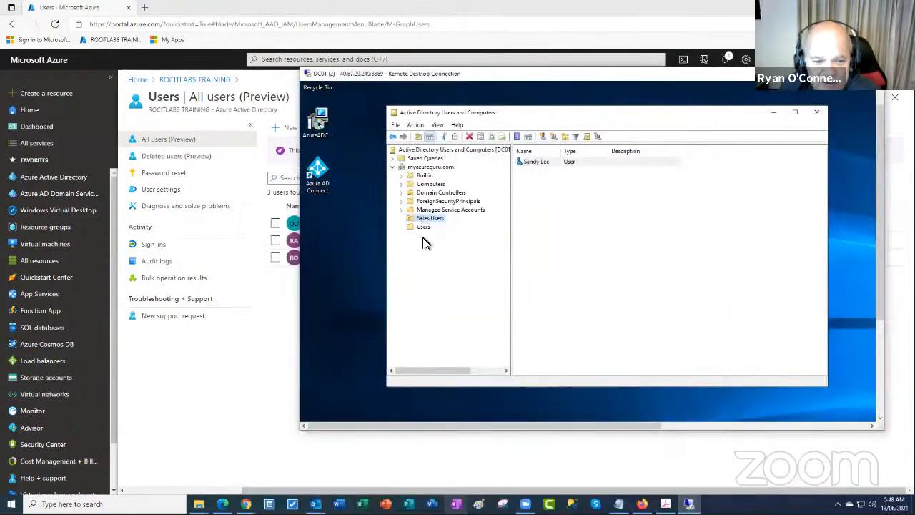
Start a new user in the Users container, entering first, last and logon names
click(423, 227)
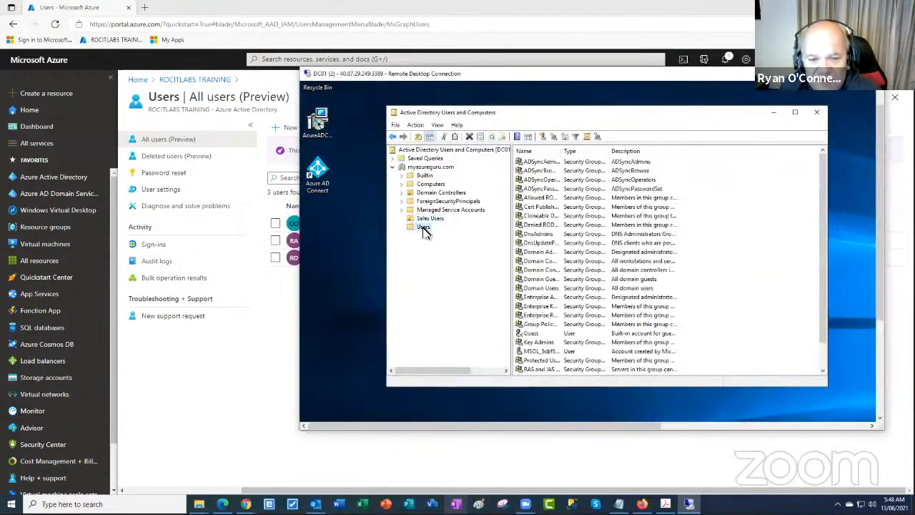
right_click(719, 222)
mouse_move(759, 304)
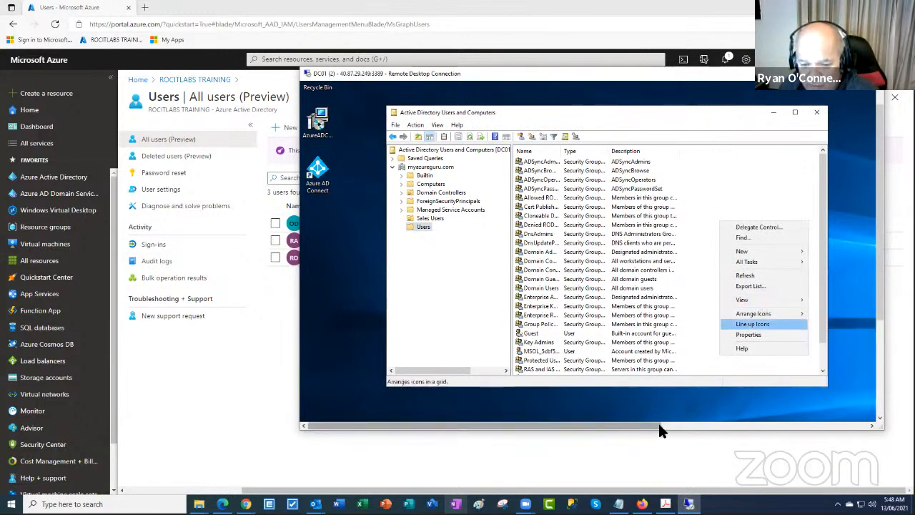
drag(658, 425, 779, 426)
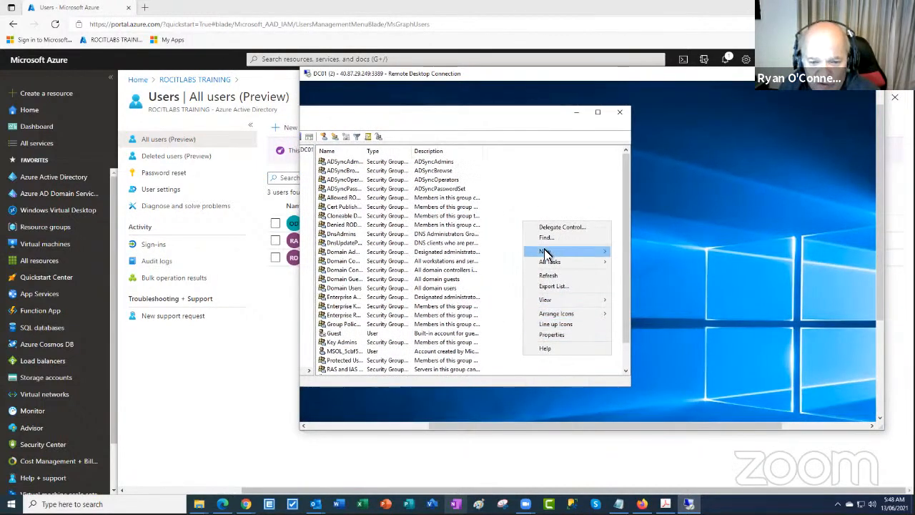
mouse_move(601, 253)
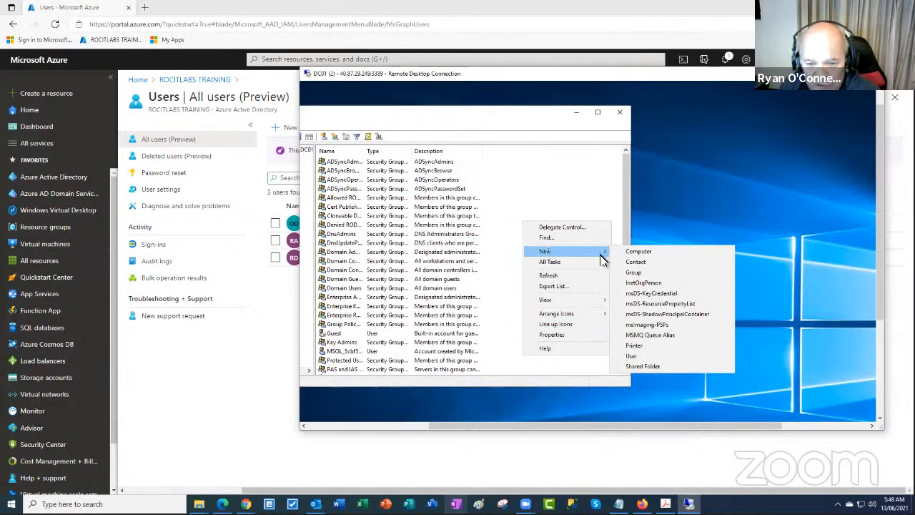
click(638, 359)
drag(365, 125, 718, 135)
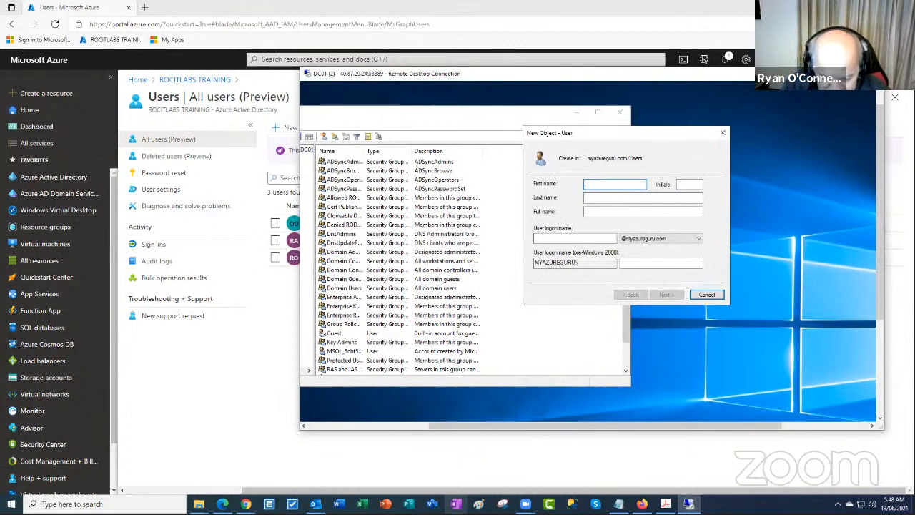
text(Billy)
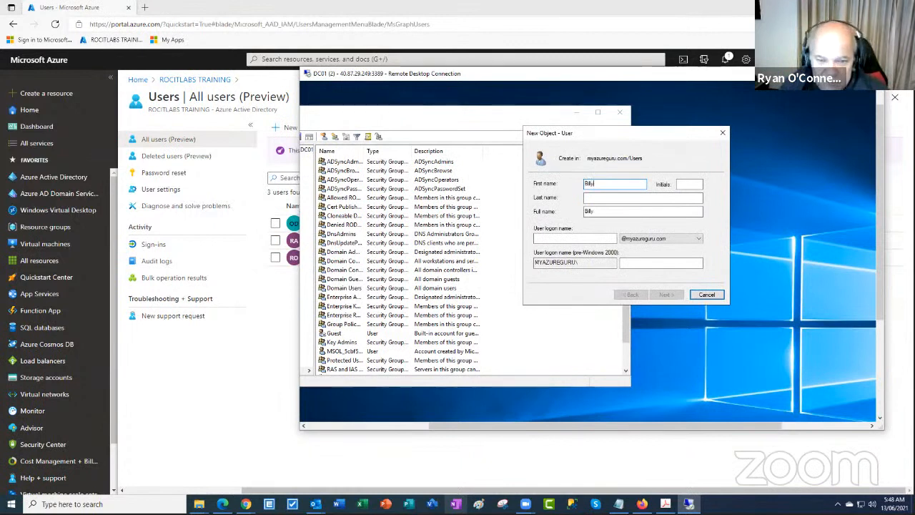
click(596, 200)
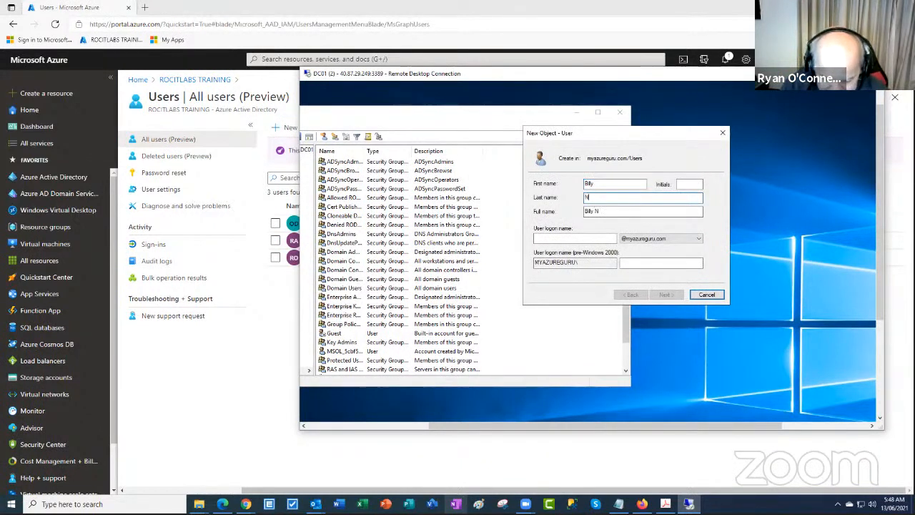
text(bO)
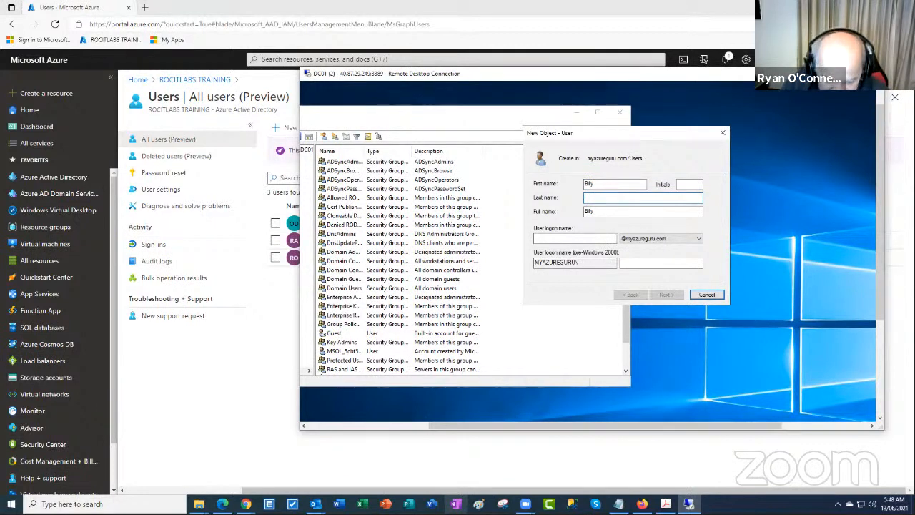
text(b)
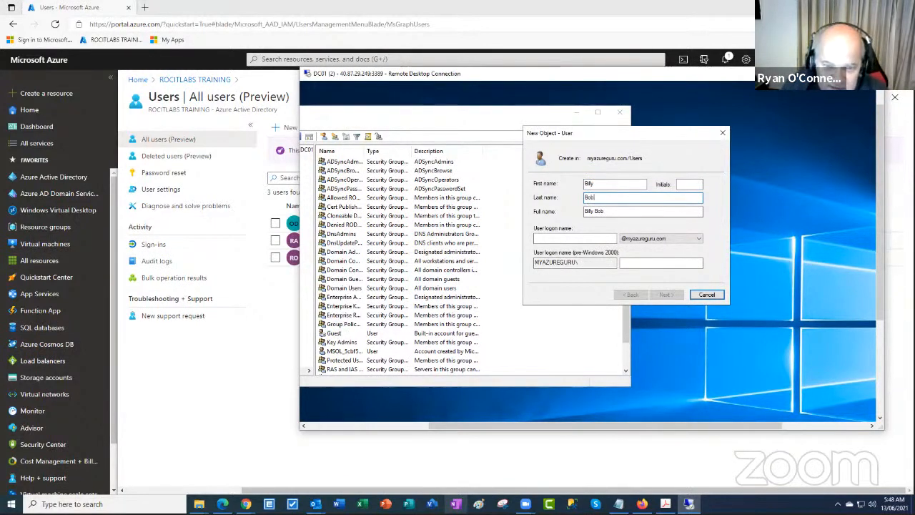
click(568, 240)
text(billyb)
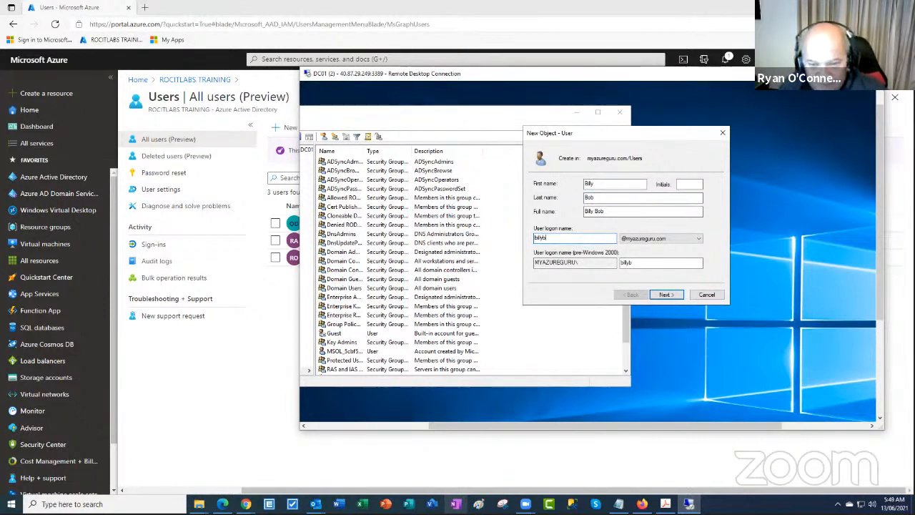
Set and confirm the account password and finish creating the user
click(666, 295)
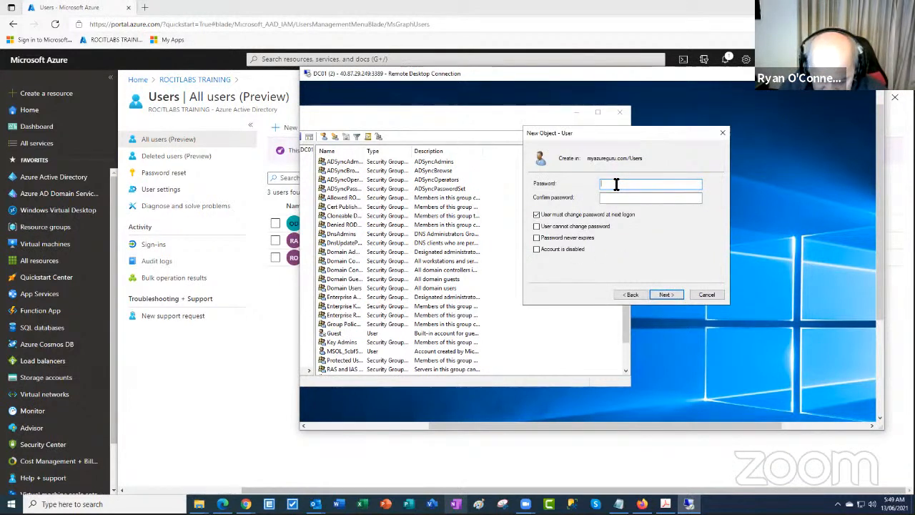
text(**)
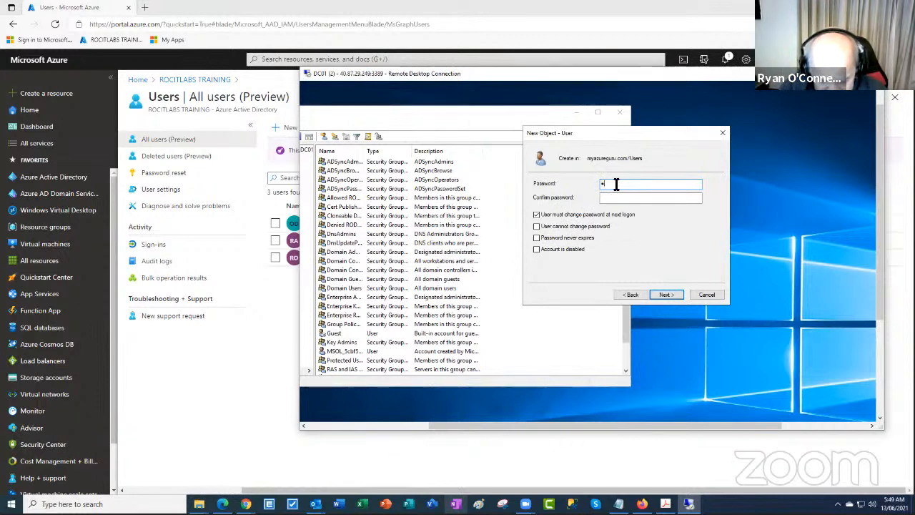
text(***)
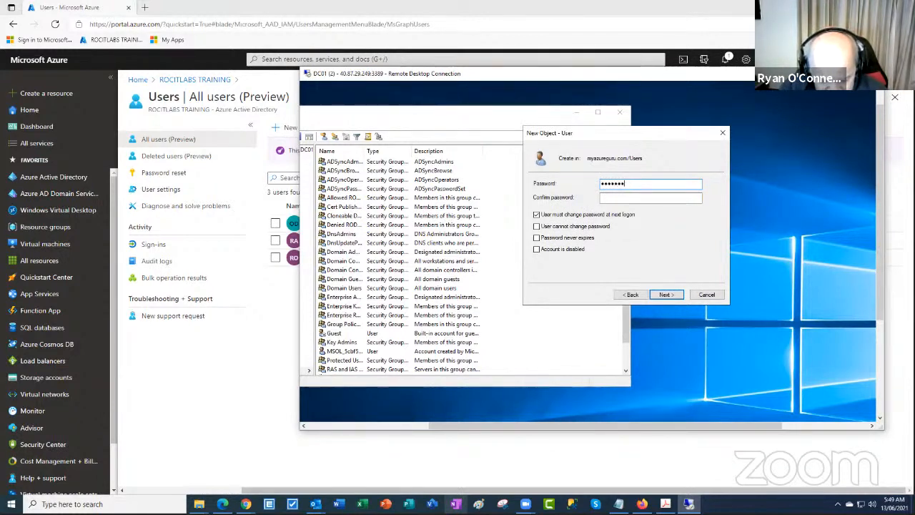
click(633, 198)
text(*)
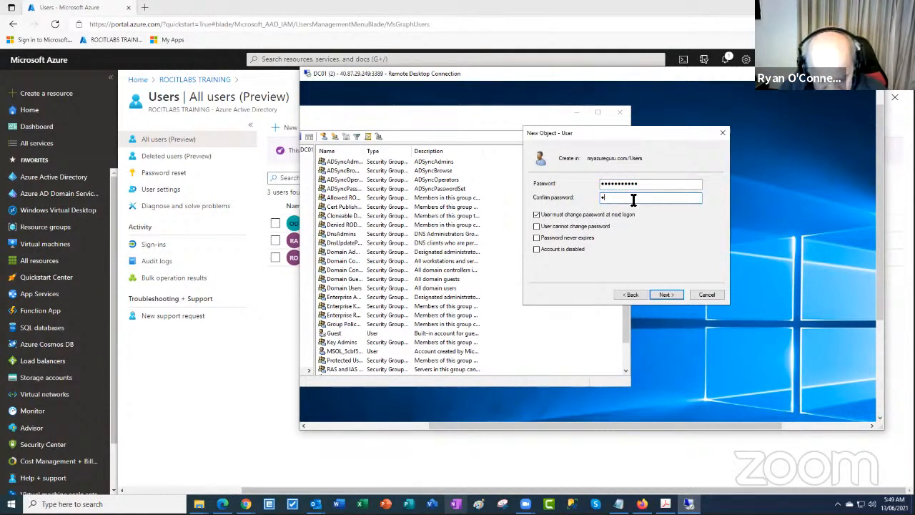
text(******)
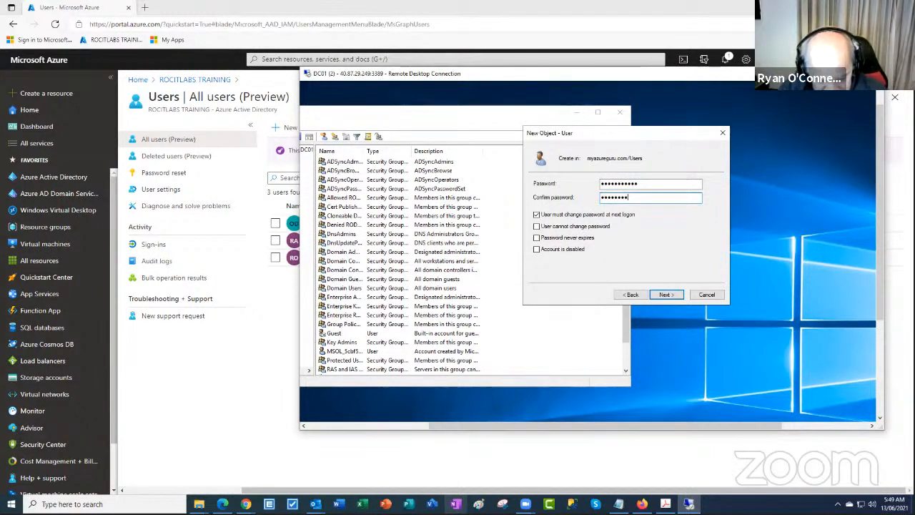
click(669, 295)
click(670, 294)
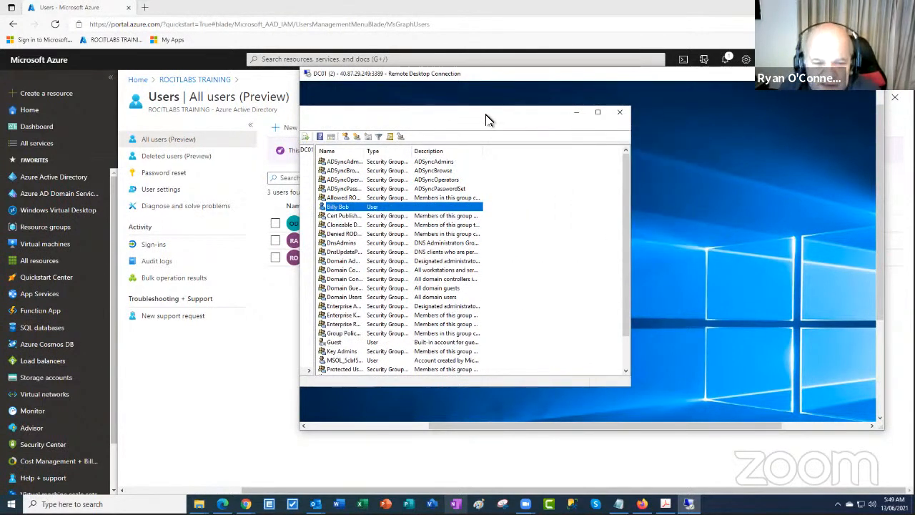
Drag the new user toward the Sales Users folder and select it
drag(486, 119, 718, 120)
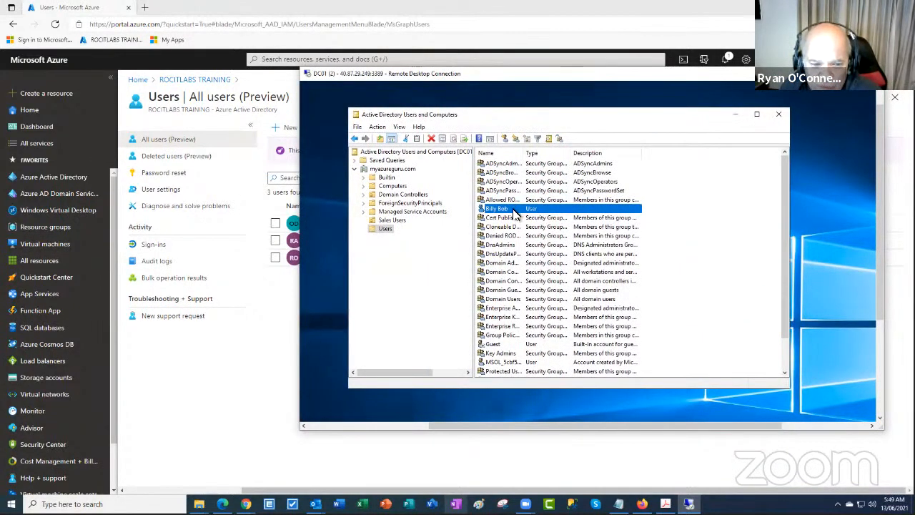
drag(515, 213, 400, 223)
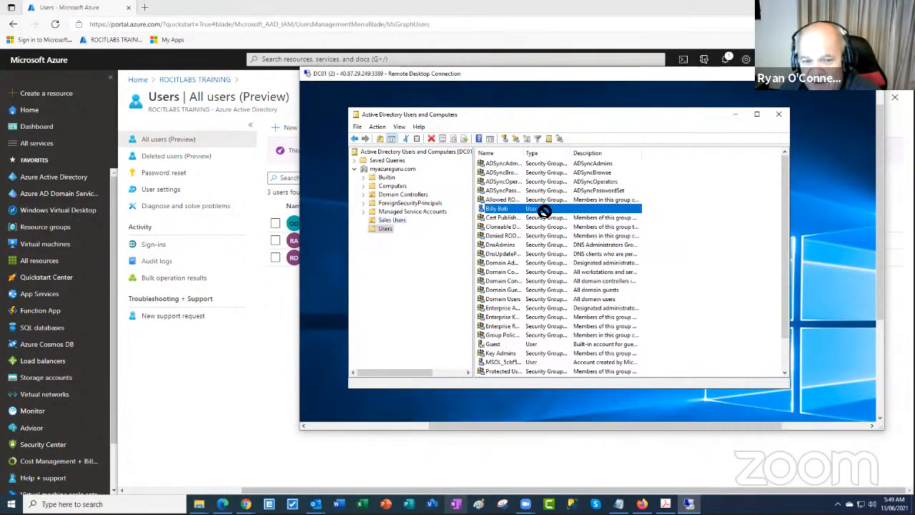
click(551, 209)
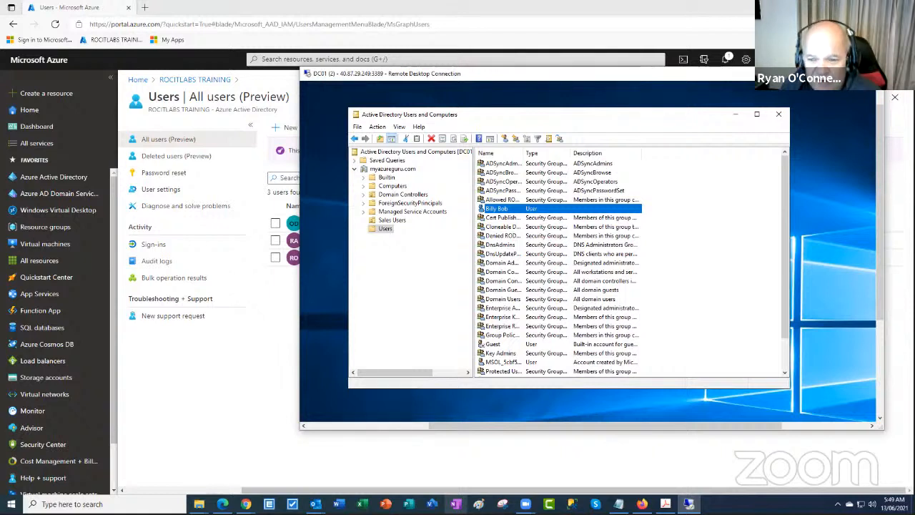
Refresh the Azure All users list to see 4 users, then return to DC01
click(829, 73)
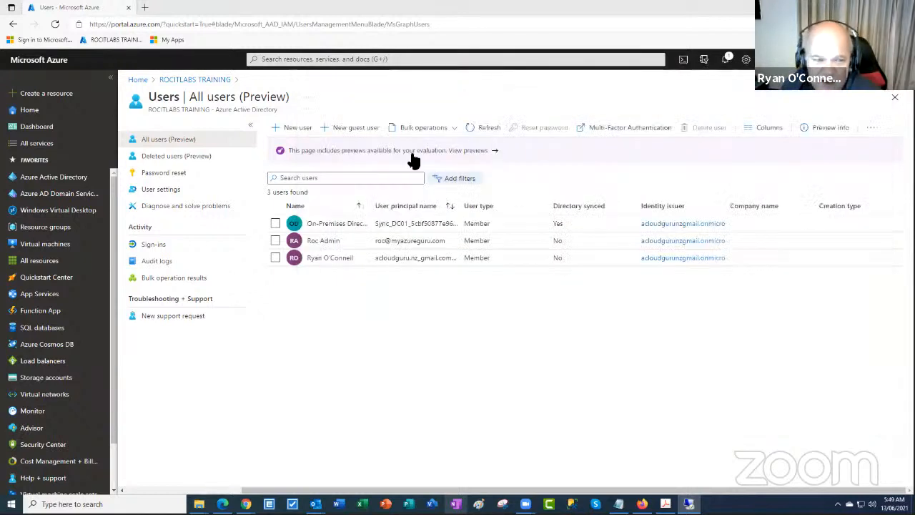
click(481, 130)
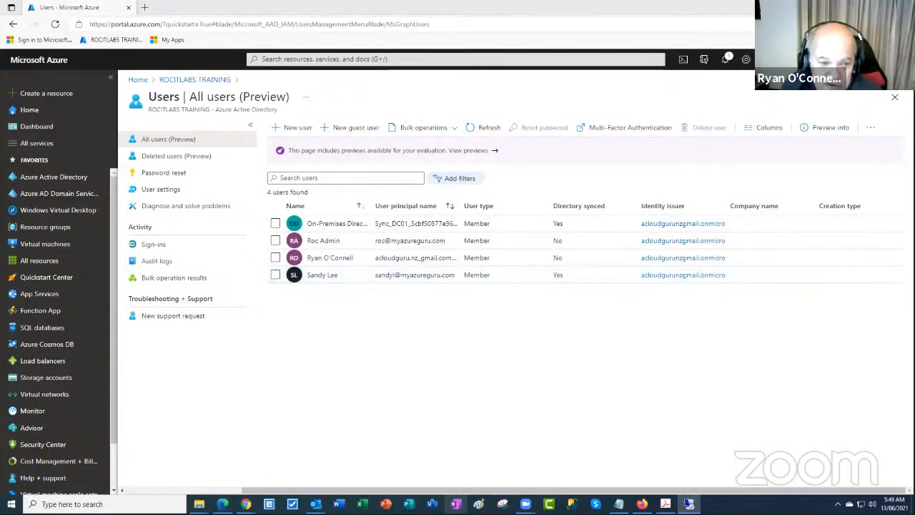
key(alt+Tab)
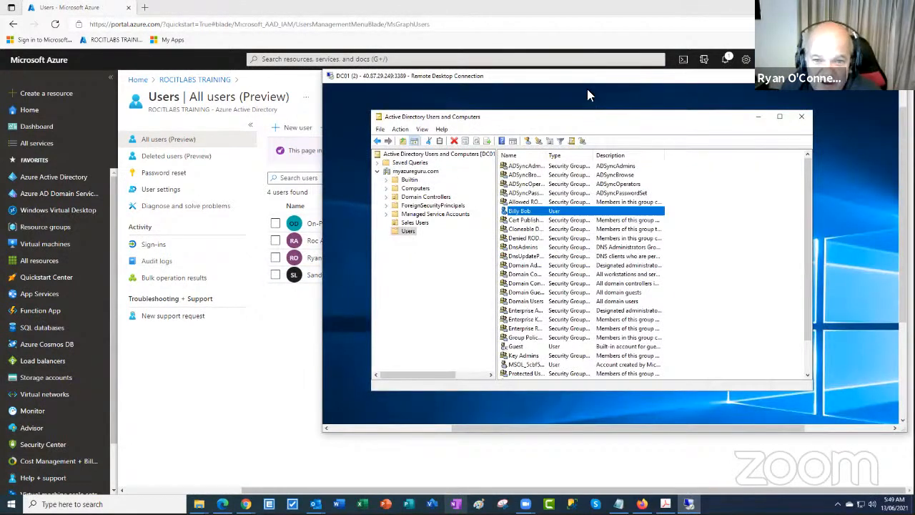
Move the new user into Sales Users, refresh that OU, and minimize the remote session
drag(613, 85, 639, 93)
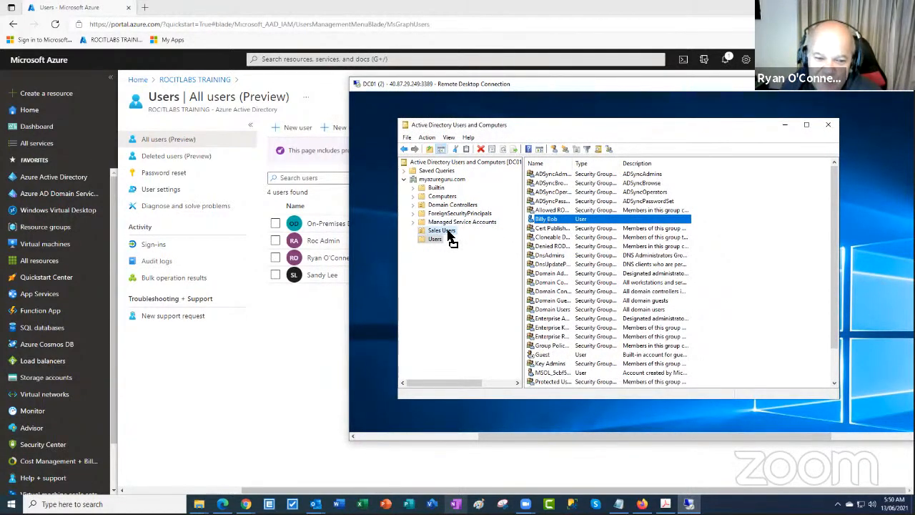
drag(449, 236, 446, 233)
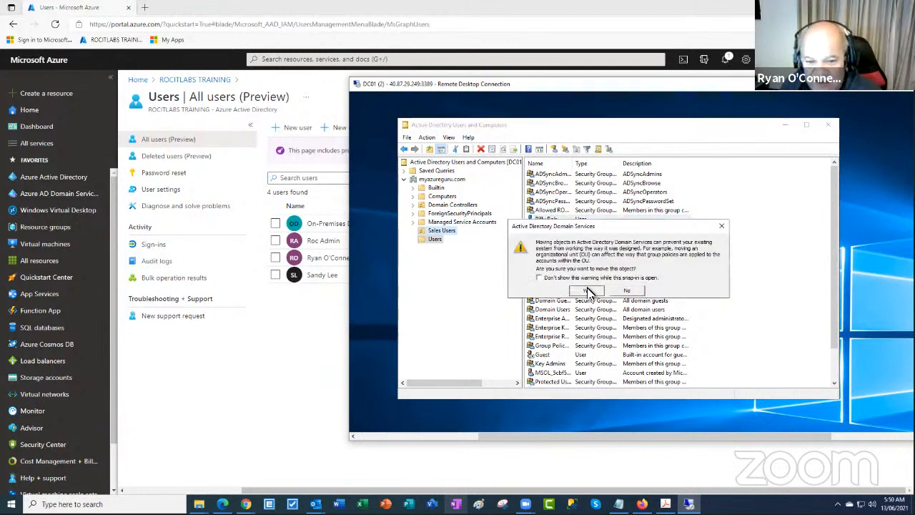
click(586, 291)
click(442, 231)
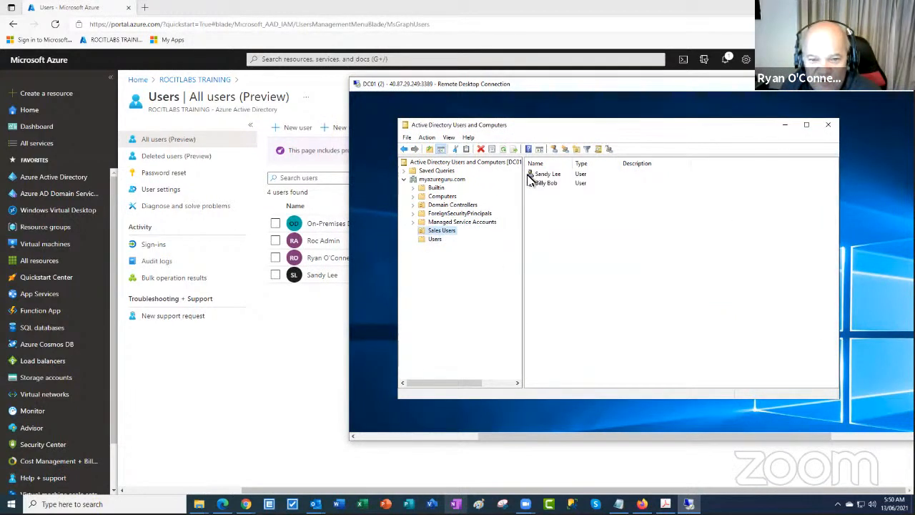
click(502, 150)
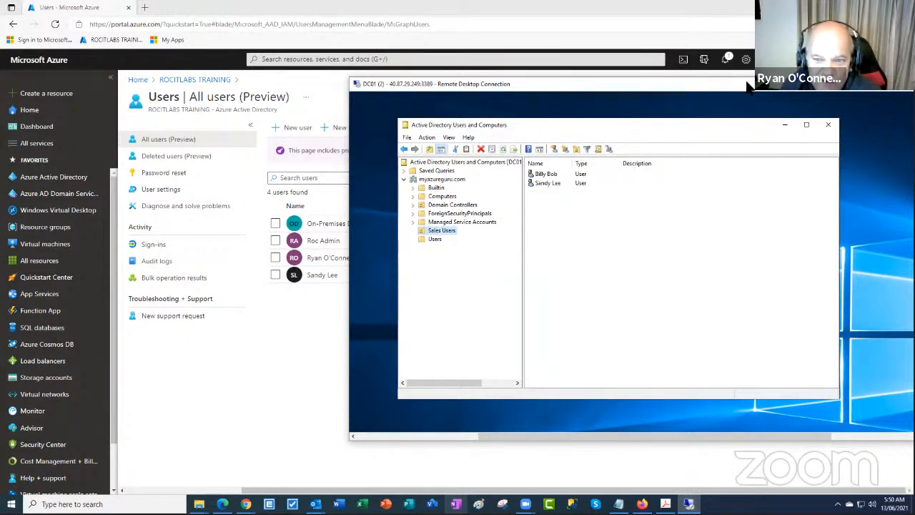
drag(747, 85, 657, 83)
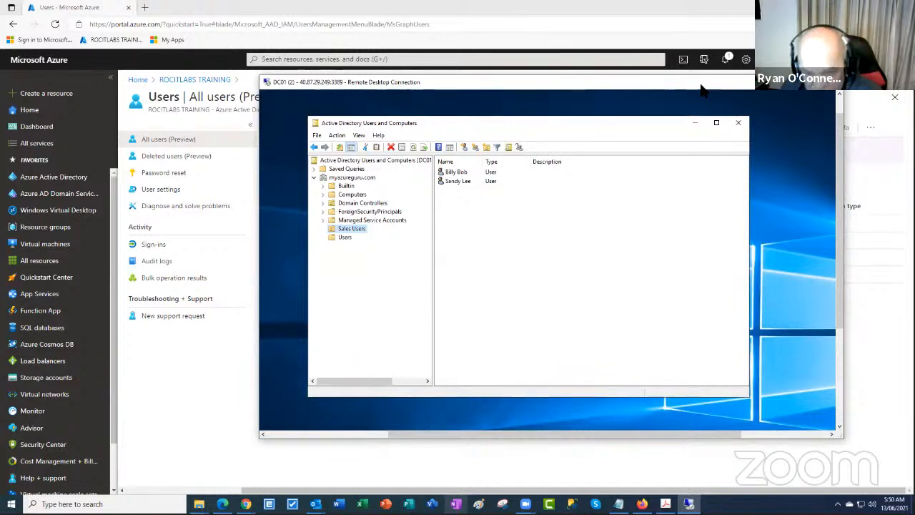
drag(700, 84, 699, 84)
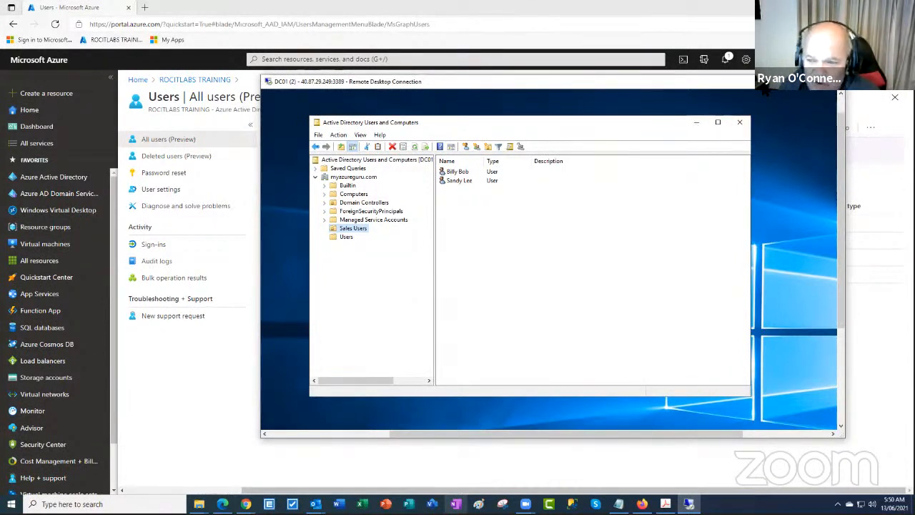
click(789, 81)
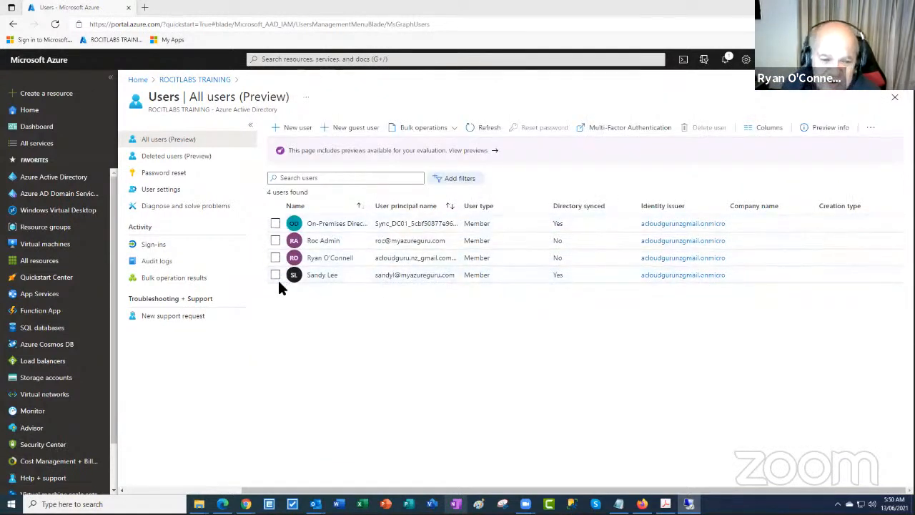
click(333, 224)
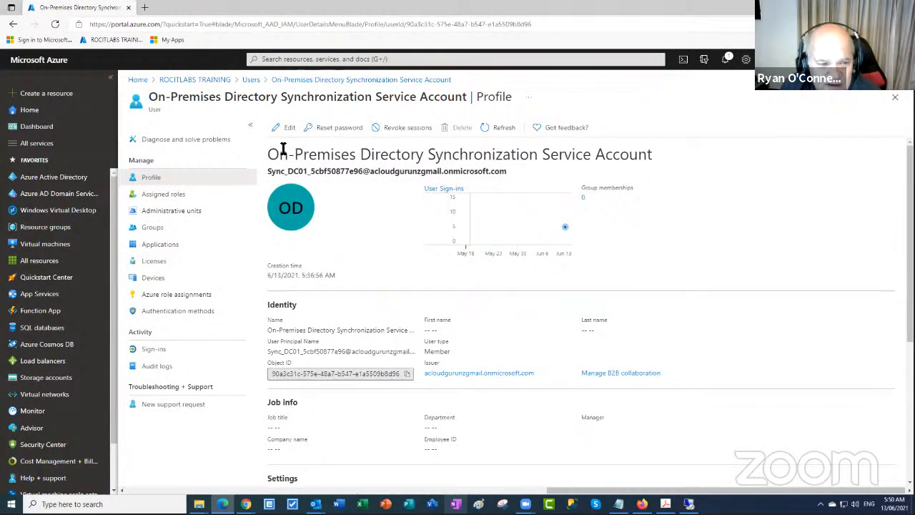
drag(271, 155, 664, 150)
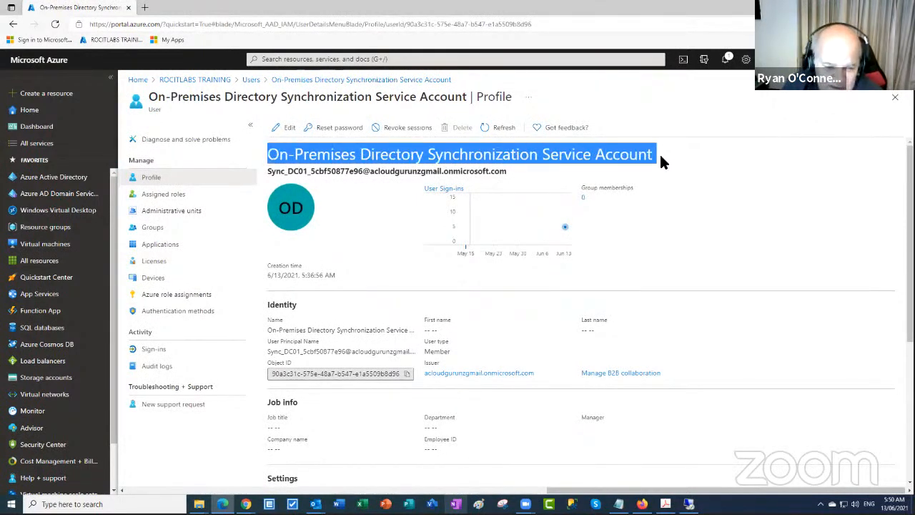
scroll(662, 162, down, 2)
scroll(661, 163, down, 2)
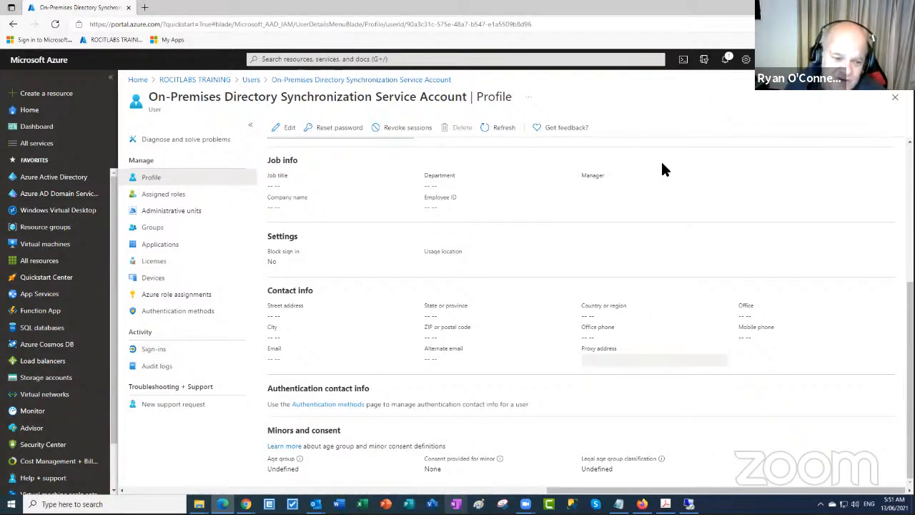
scroll(660, 164, up, 3)
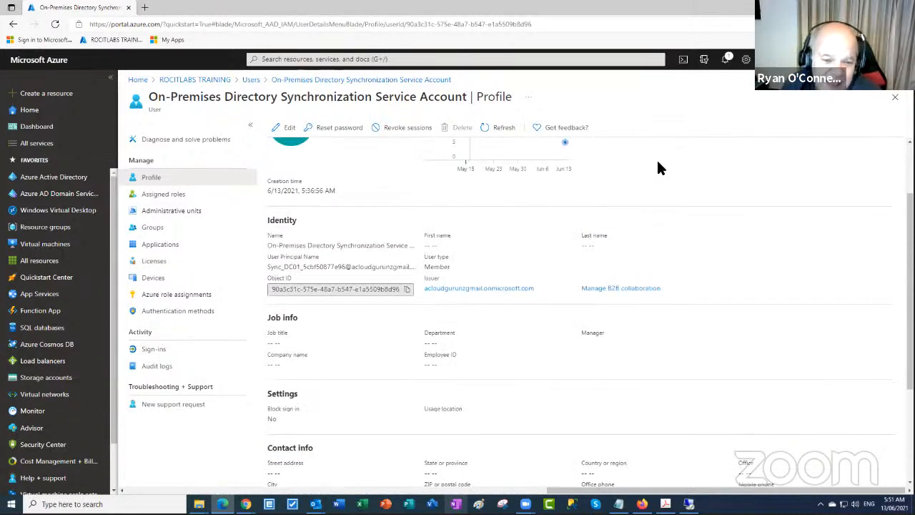
scroll(659, 168, up, 2)
triple_click(659, 168)
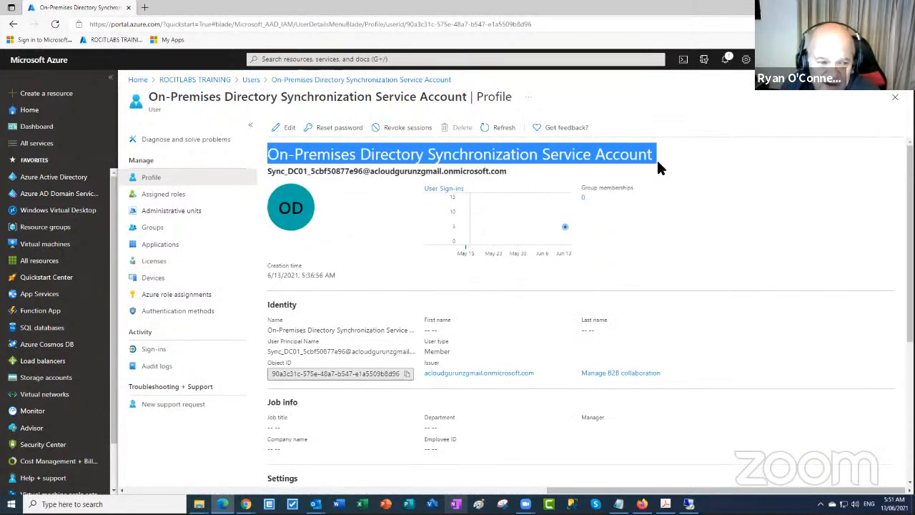
click(152, 227)
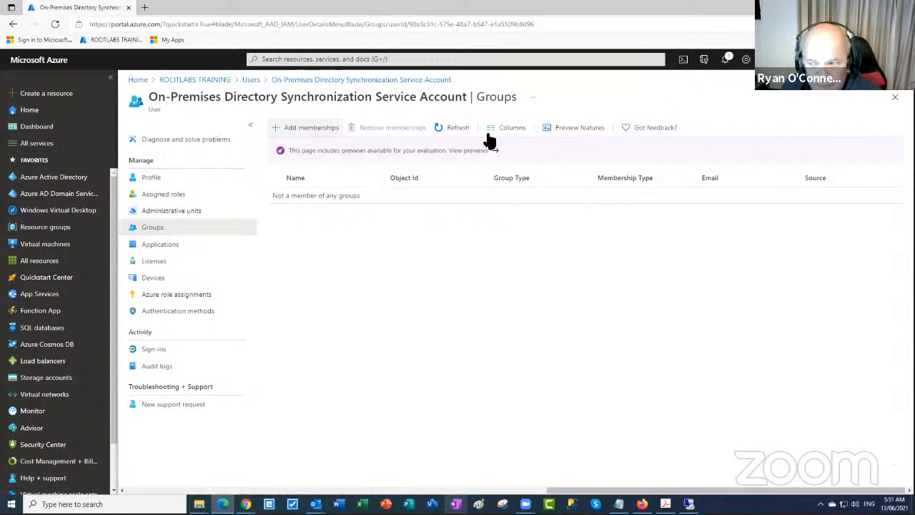
Create a global security group named Sales at the myazureguru.com domain root
key(alt+Tab)
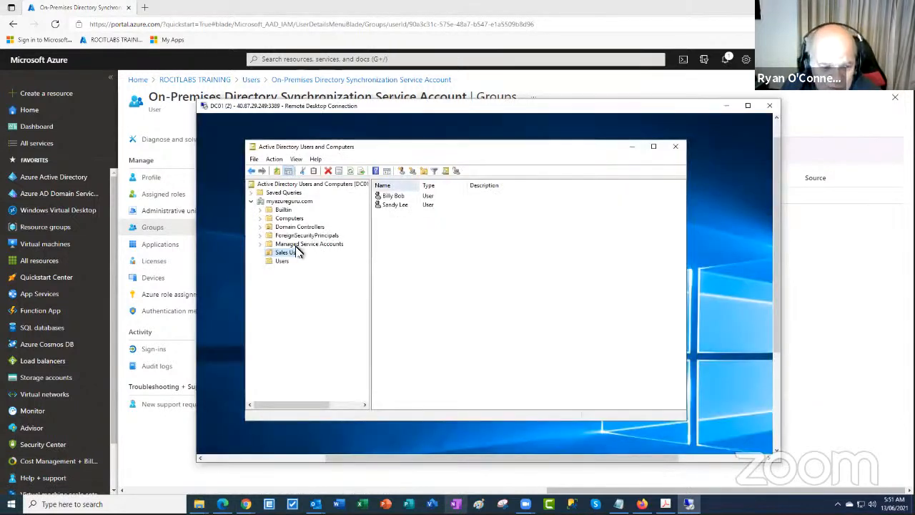
right_click(288, 203)
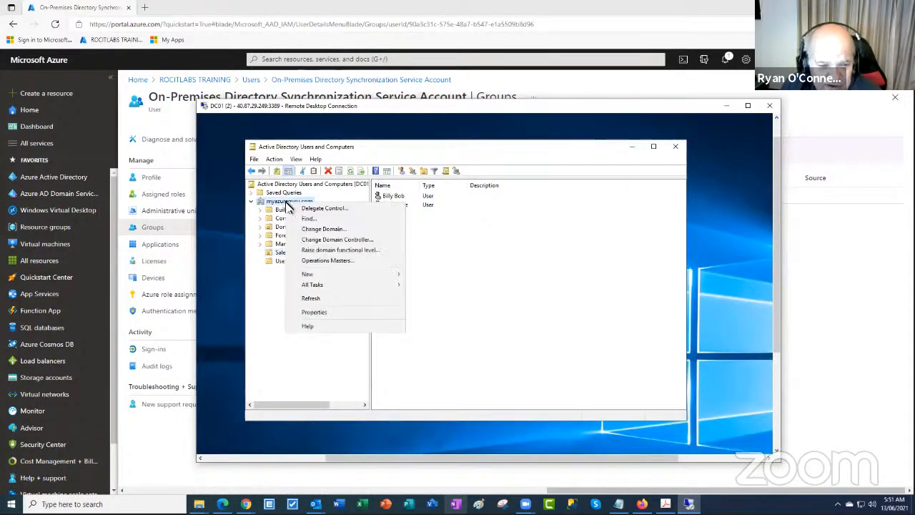
mouse_move(351, 276)
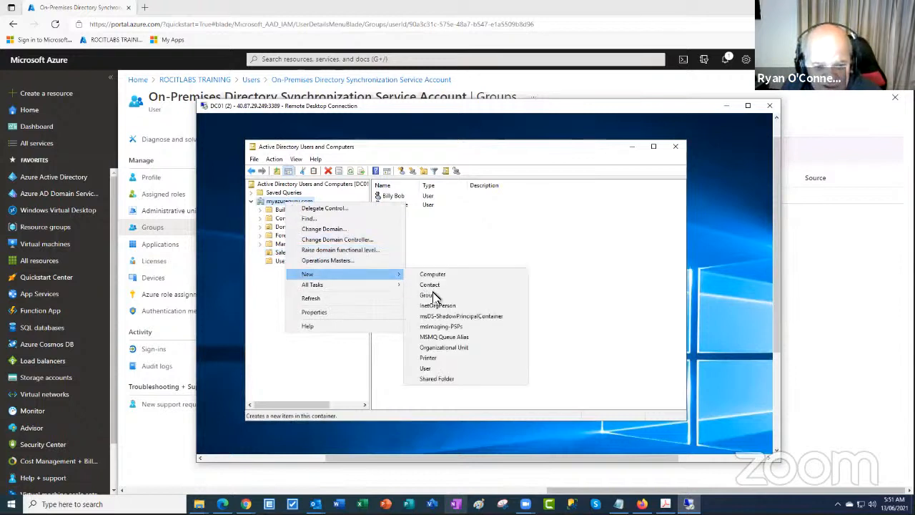
click(429, 295)
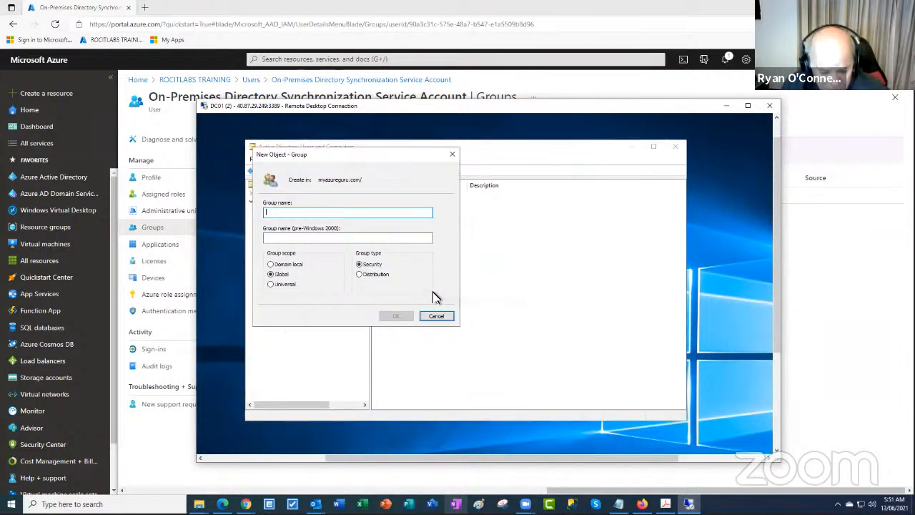
text(Sales)
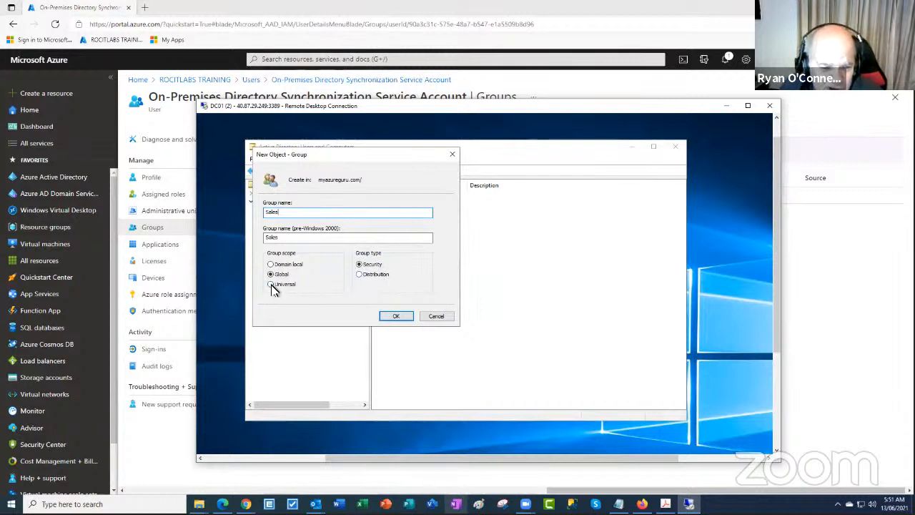
click(398, 320)
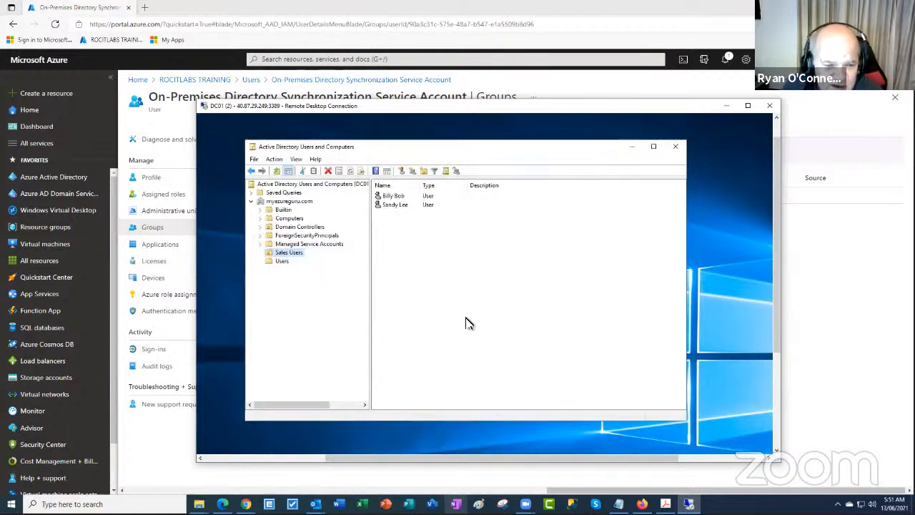
Open the Sales group's properties on its Members tab
click(289, 202)
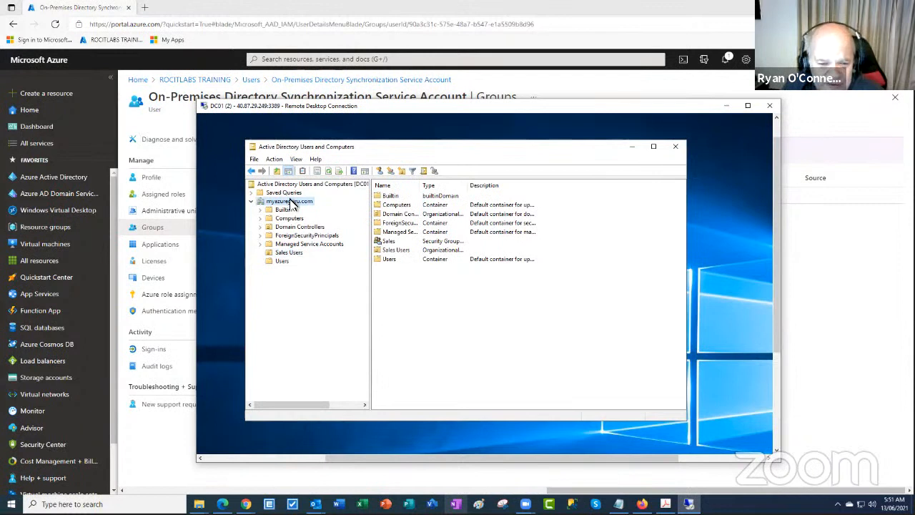
click(389, 243)
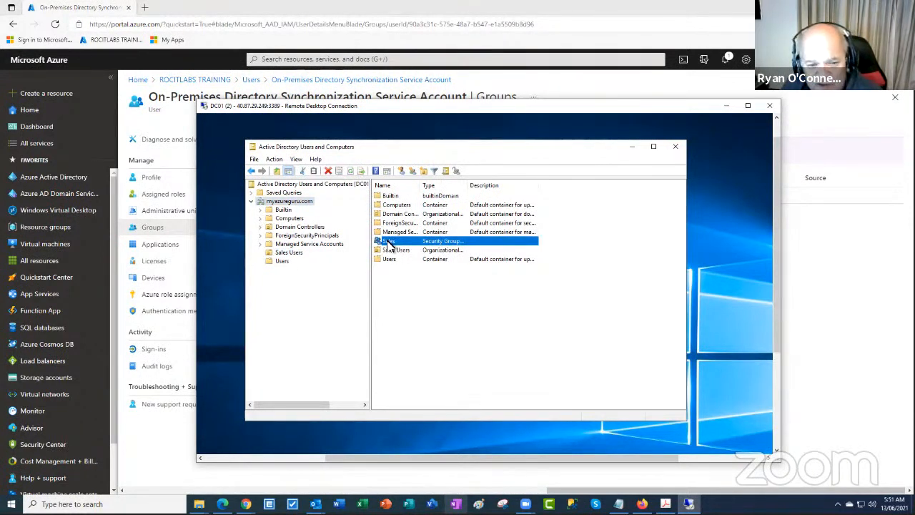
right_click(390, 243)
click(419, 330)
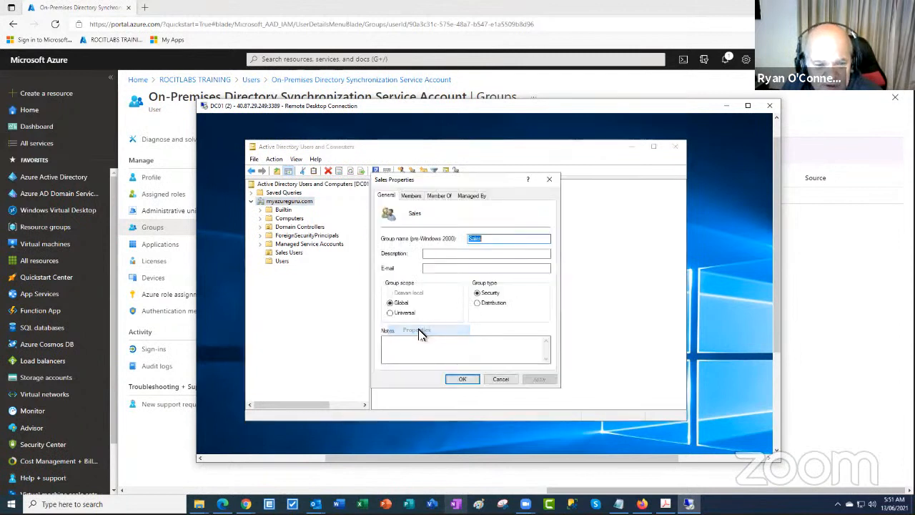
click(410, 195)
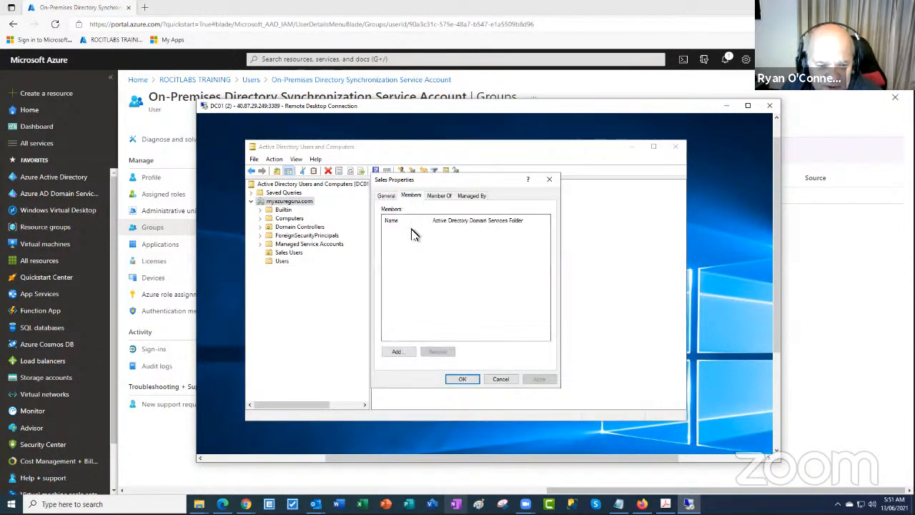
Find the Sales Users account via Advanced search, add it as a member, and apply
click(397, 351)
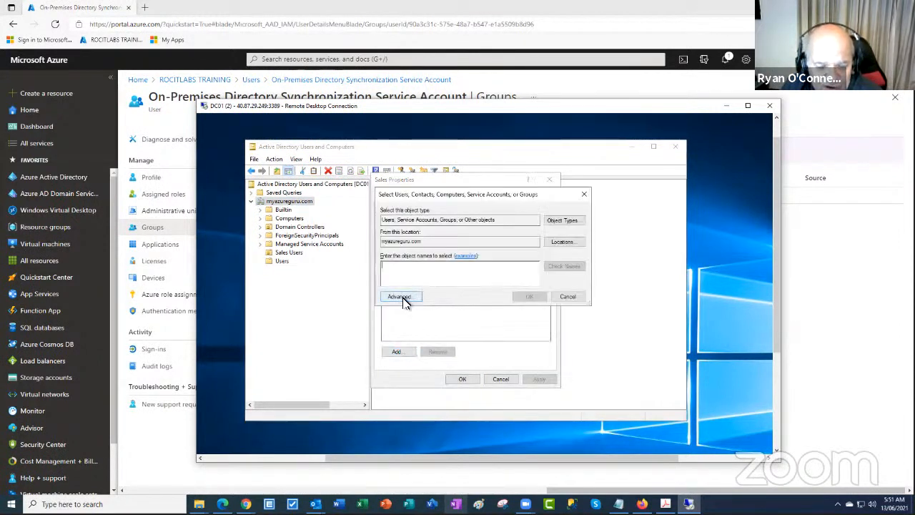
click(399, 297)
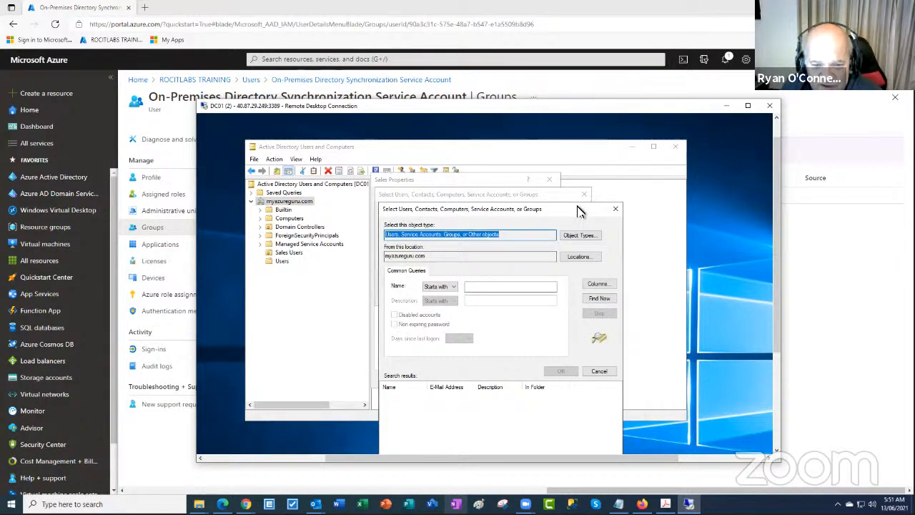
drag(578, 209, 593, 145)
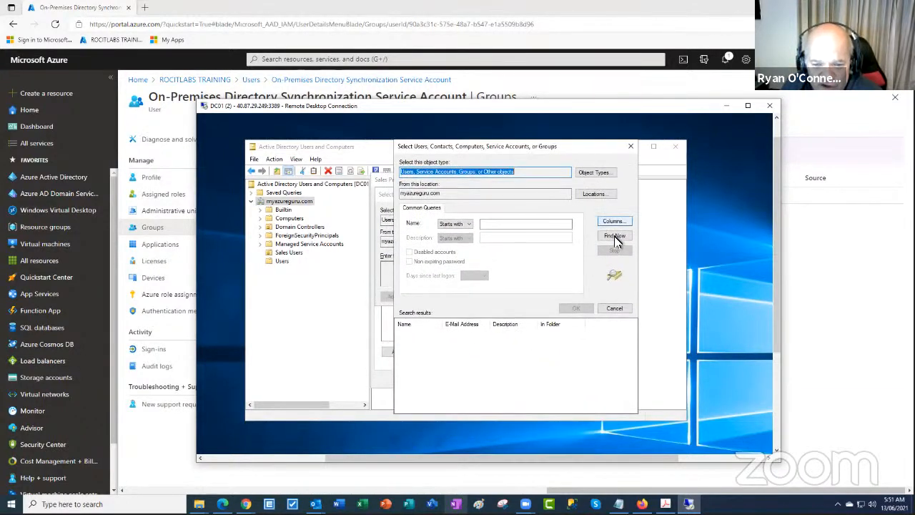
click(612, 237)
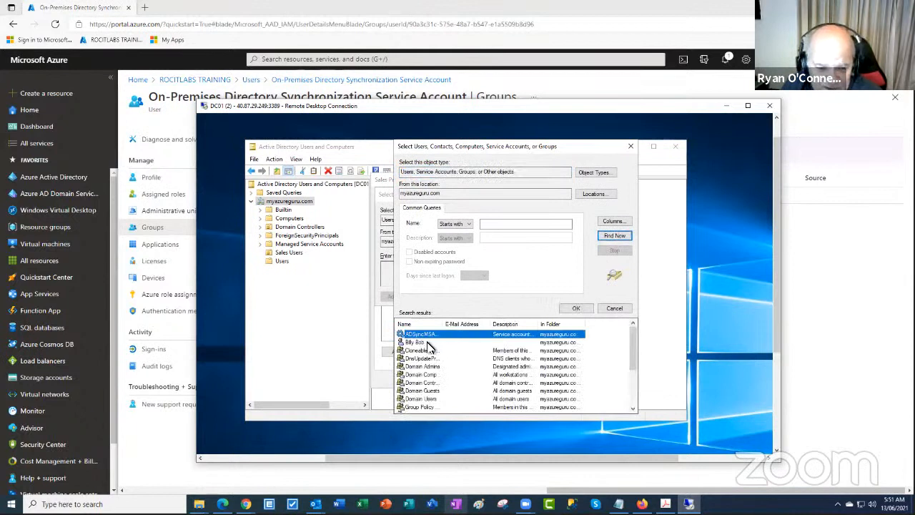
click(444, 342)
click(574, 310)
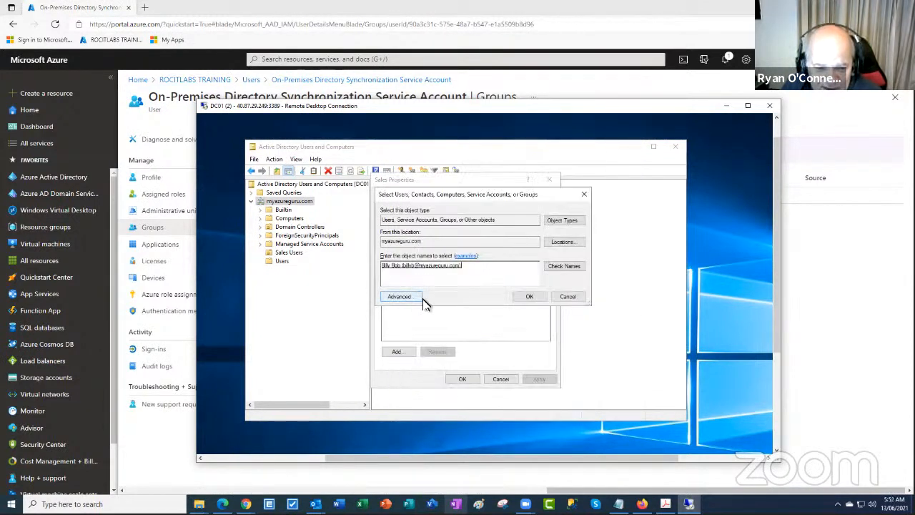
click(532, 296)
click(540, 379)
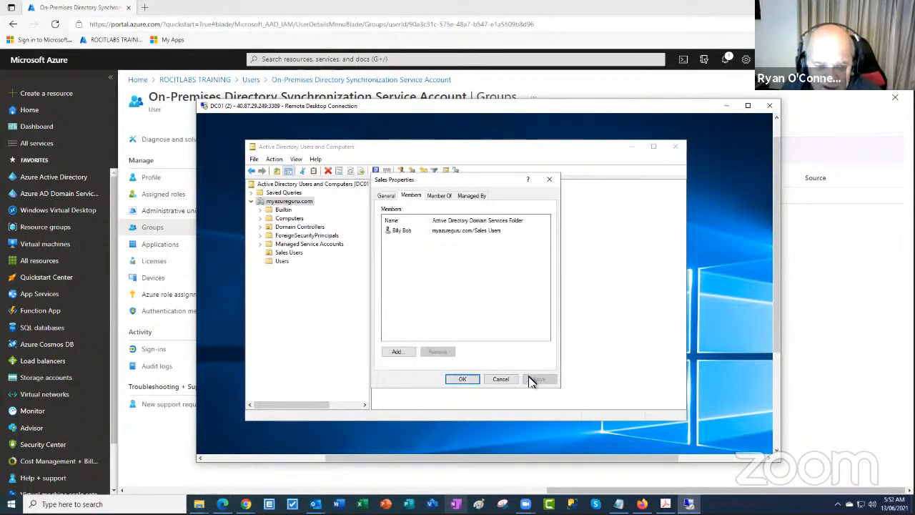
Browse domain groups for Sales to join, then cancel and close its properties unchanged
click(440, 198)
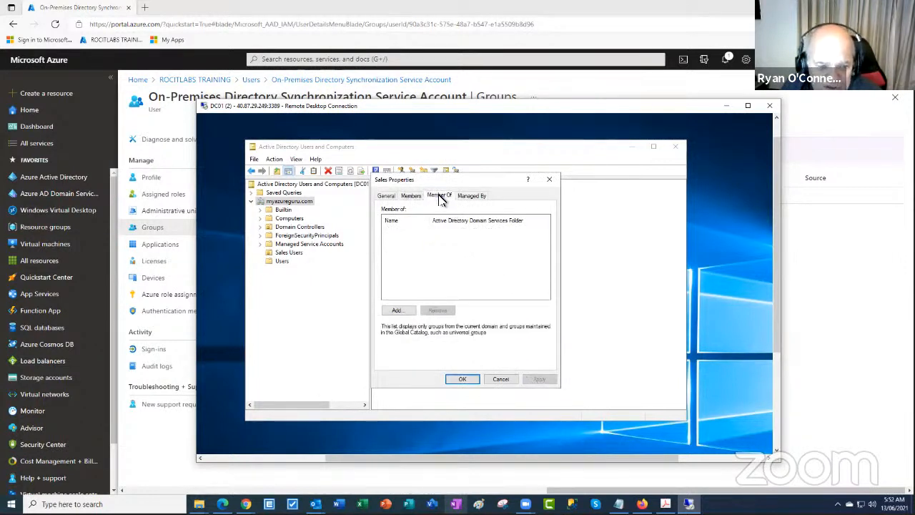
click(397, 312)
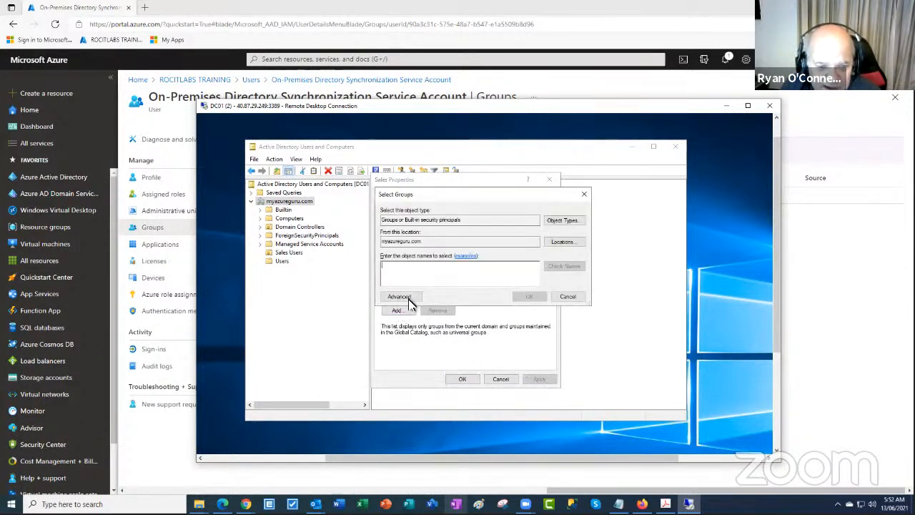
click(401, 296)
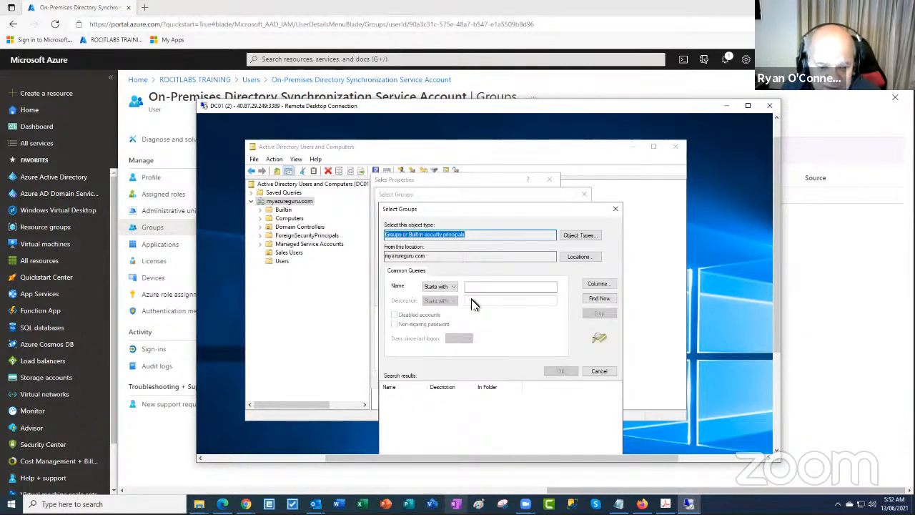
click(596, 299)
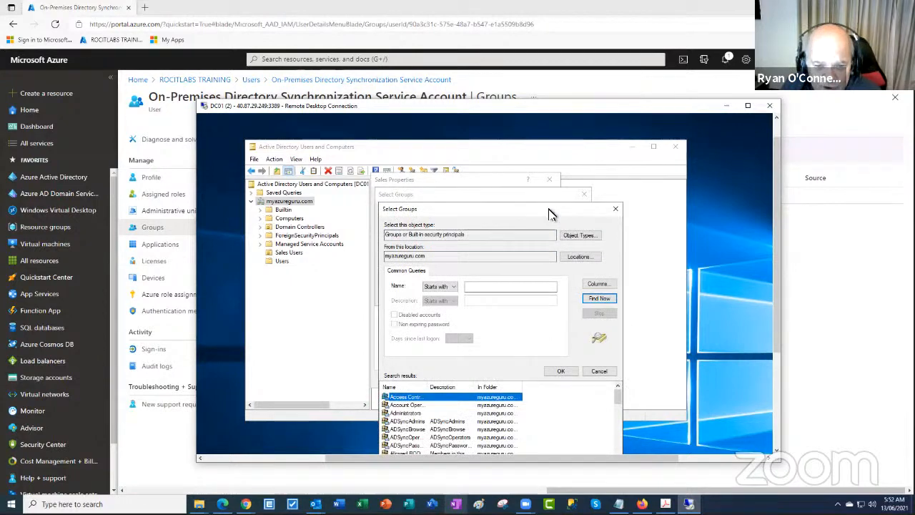
drag(552, 208, 555, 153)
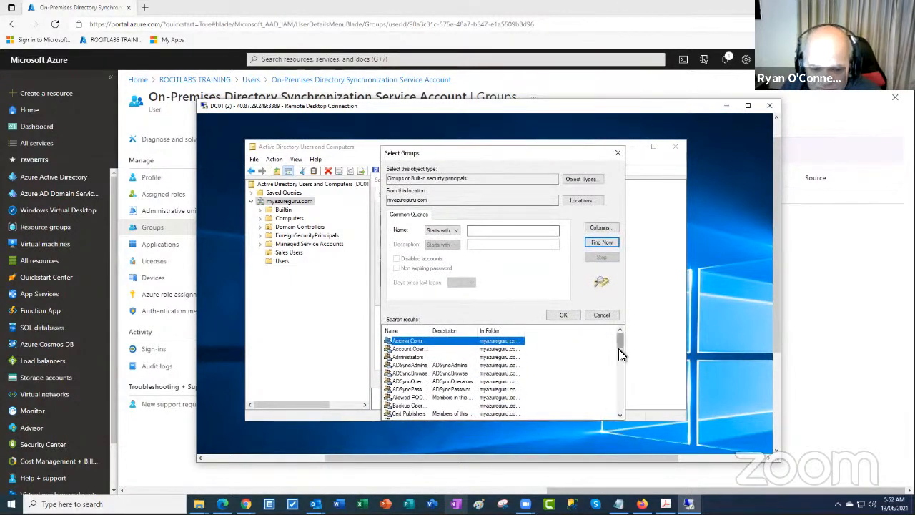
drag(622, 363, 622, 388)
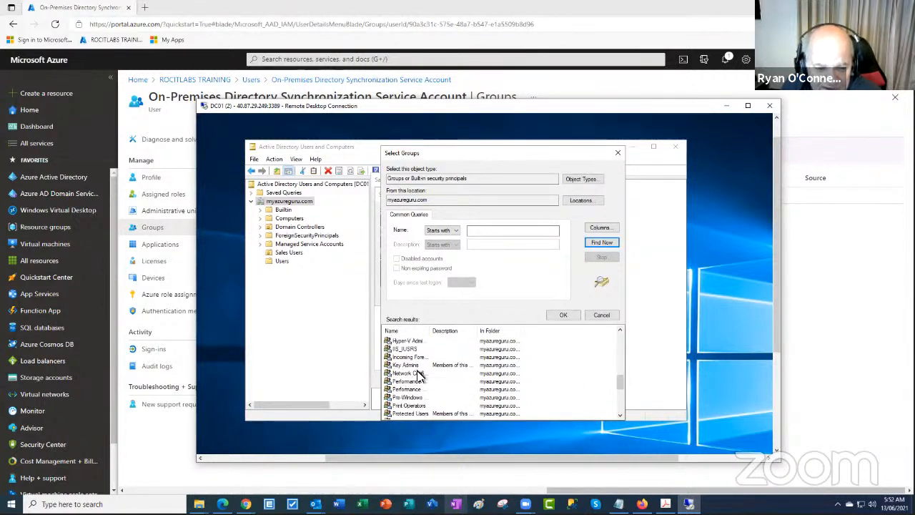
click(618, 153)
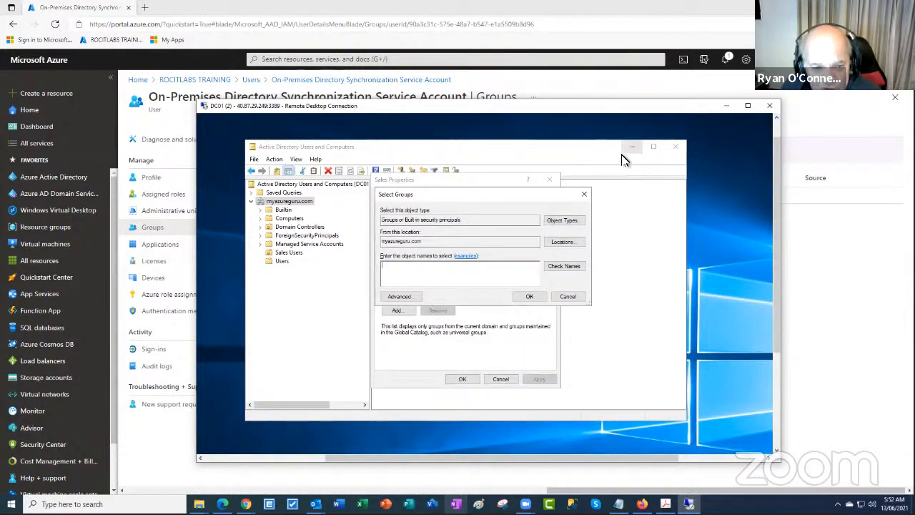
click(570, 296)
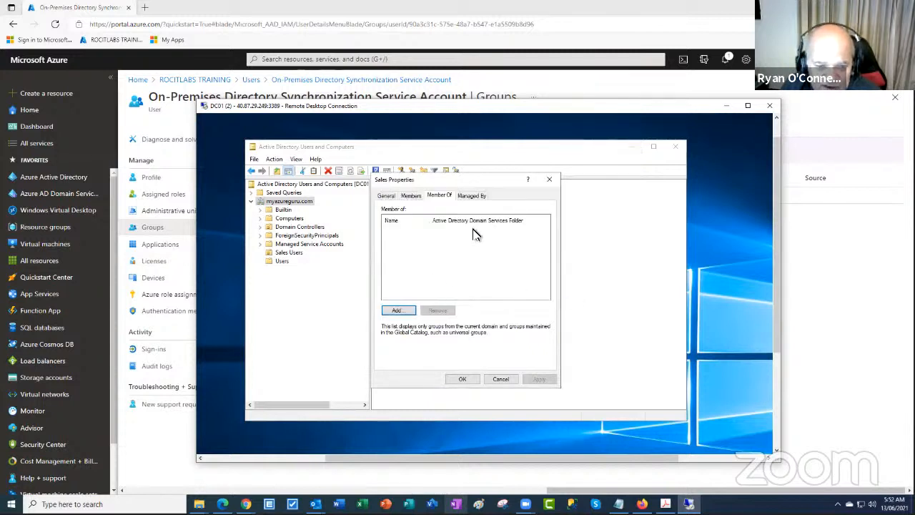
click(501, 379)
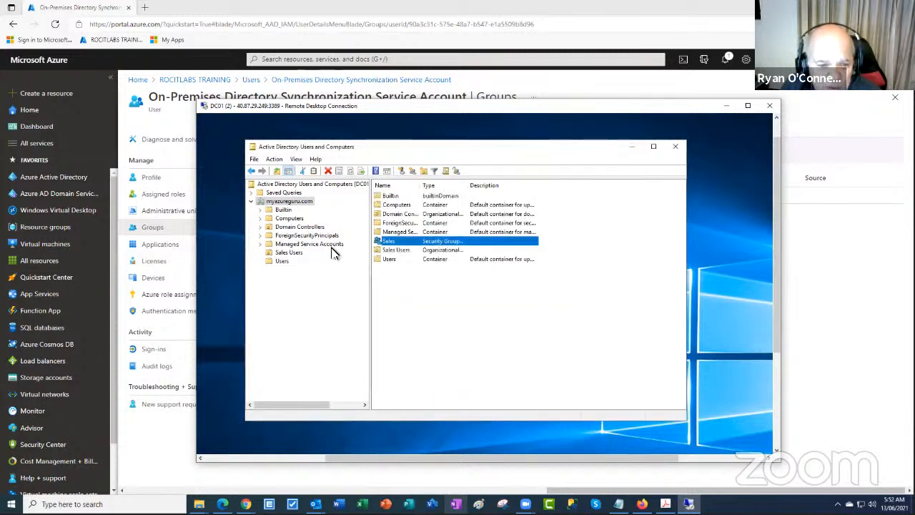
Return to the Azure All users list and refresh it, still showing 4 users
click(724, 105)
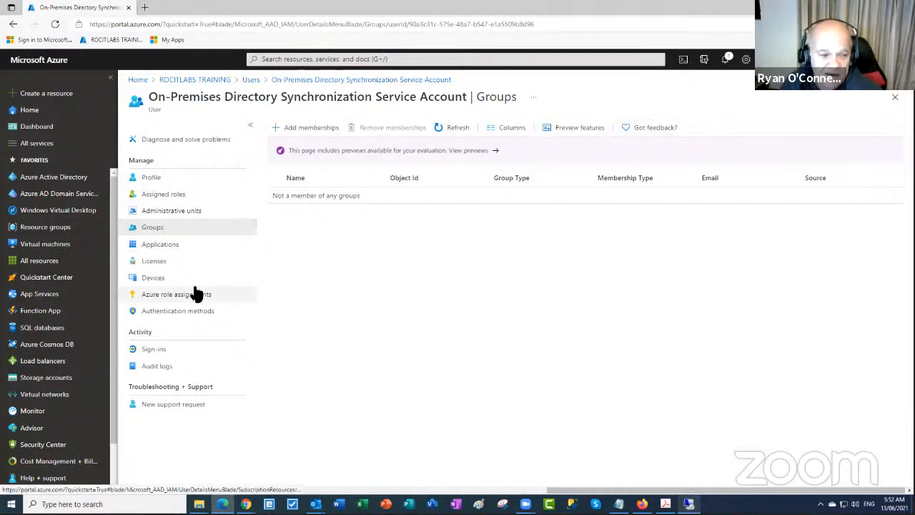
click(250, 80)
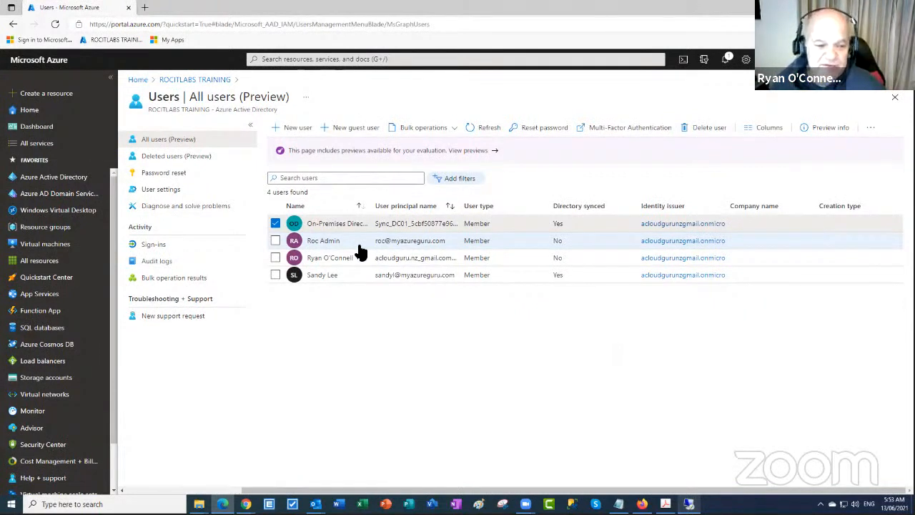
click(489, 130)
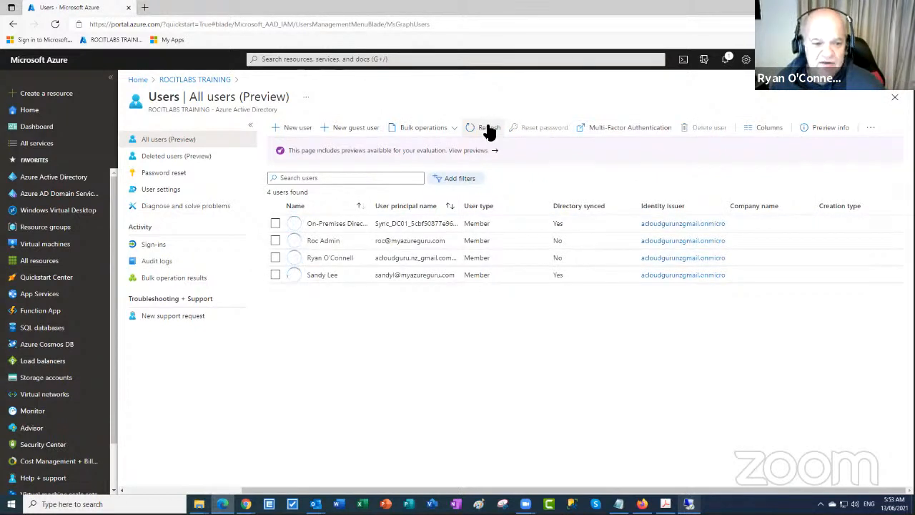
Try resetting the synced user's password, hit the writeback licensing block, and return to All users
click(392, 275)
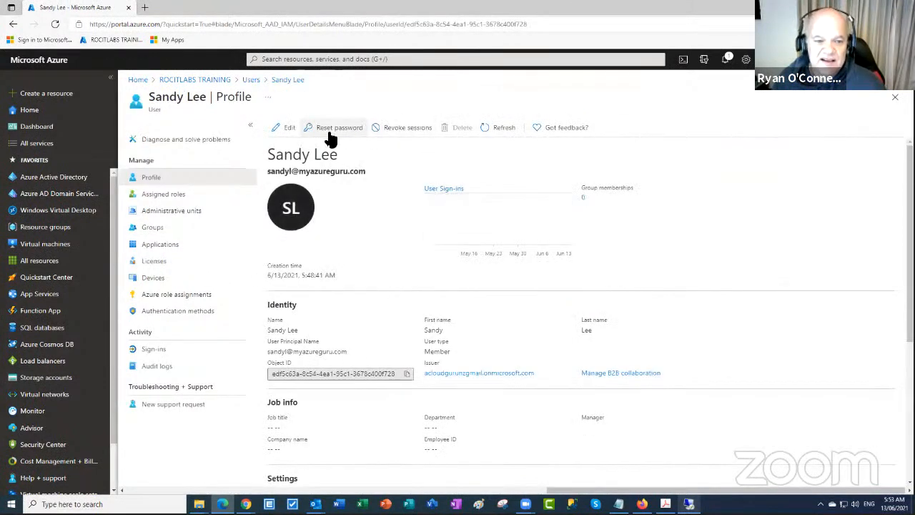
click(332, 132)
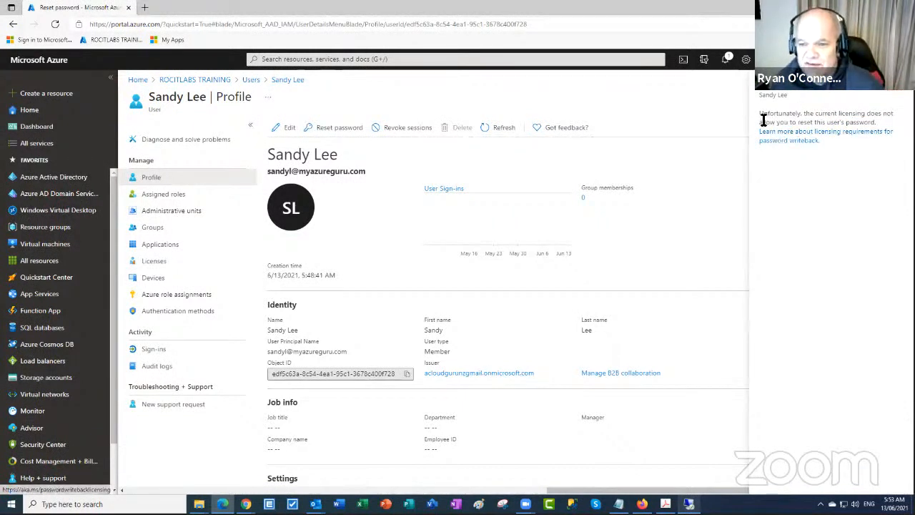
drag(760, 114, 885, 140)
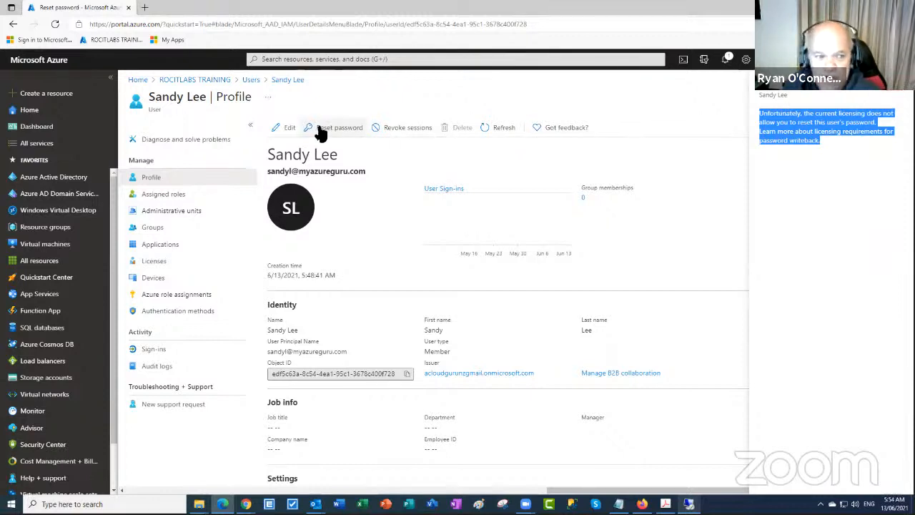
click(251, 80)
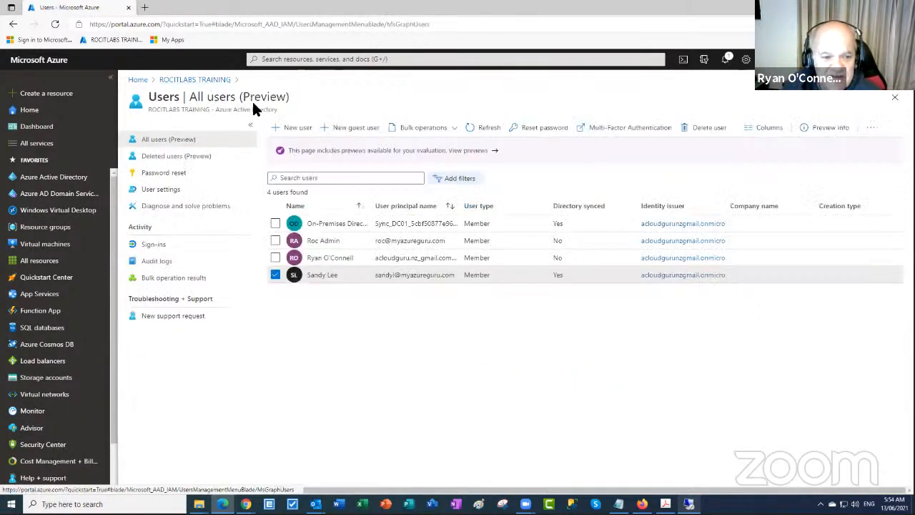
View the guest administrator's profile, go back to the Users list, and restore the DC01 remote session
click(333, 260)
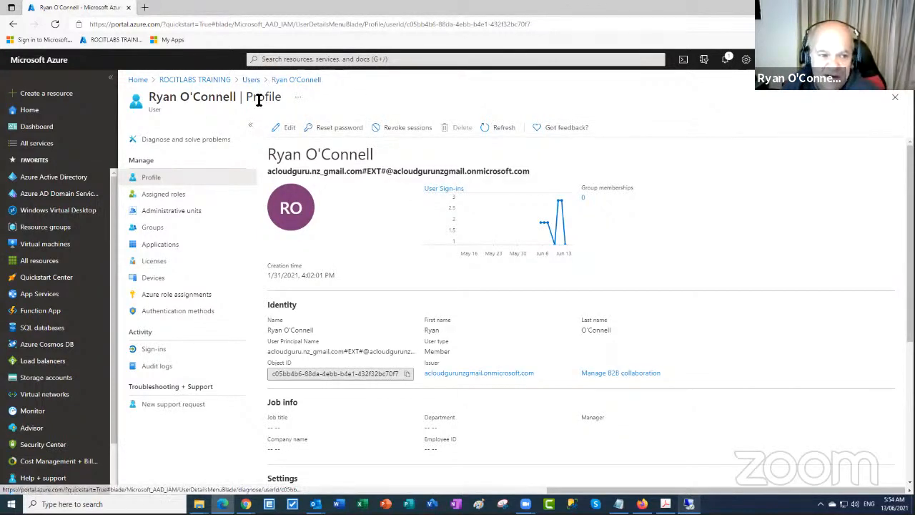
click(251, 80)
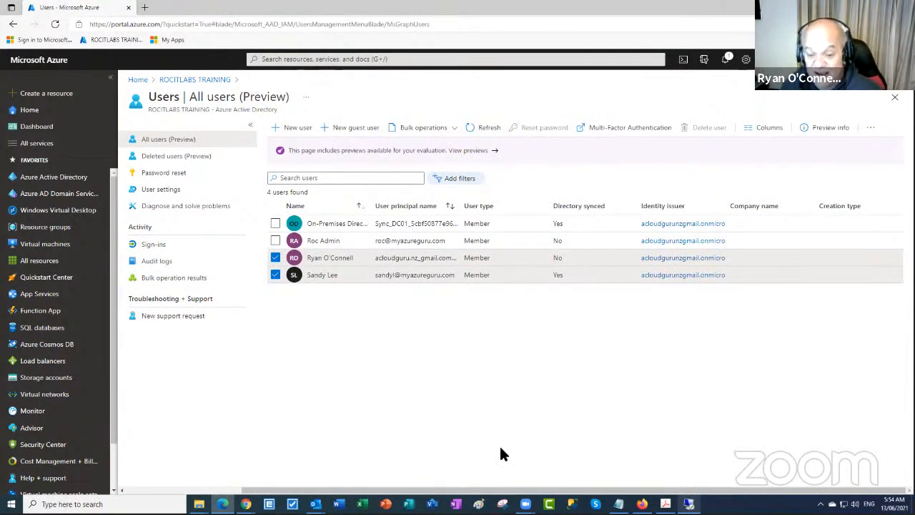
click(688, 503)
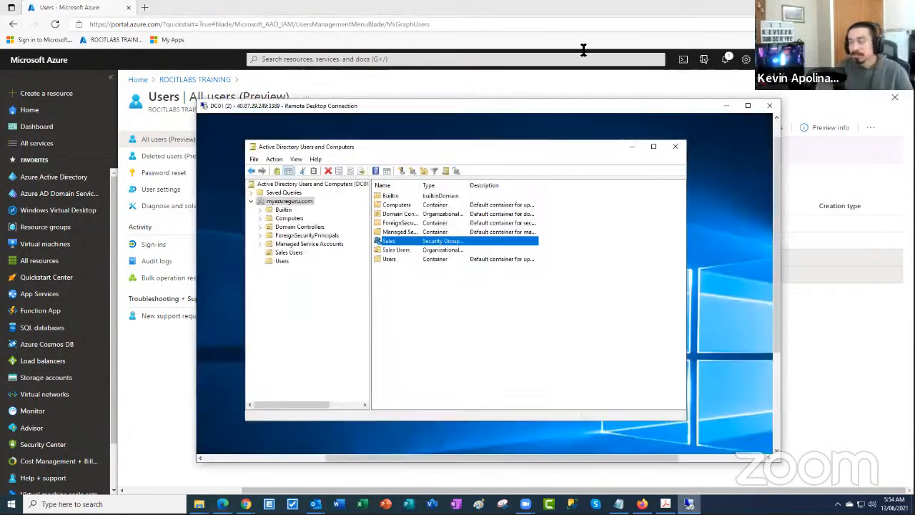
Close Active Directory Users and Computers, disconnect from DC01, and go to the Virtual machines list
drag(599, 111, 642, 81)
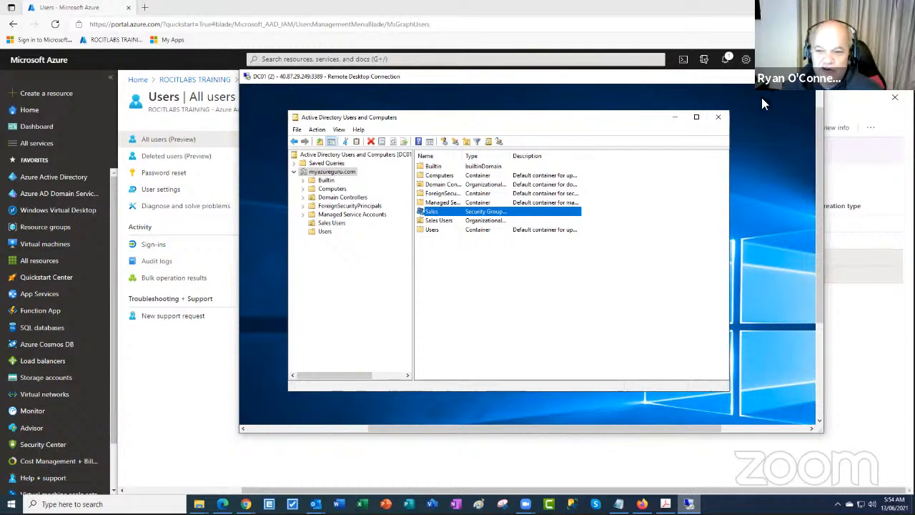
click(720, 116)
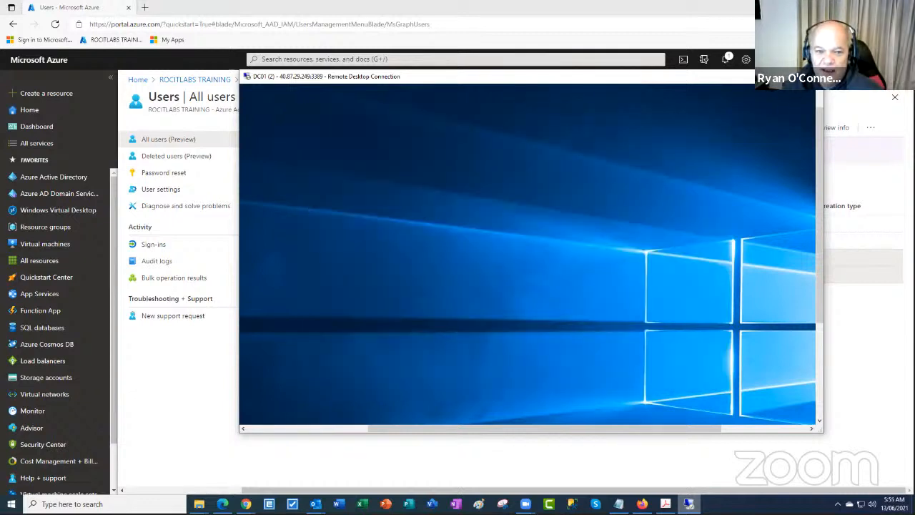
click(809, 76)
click(562, 275)
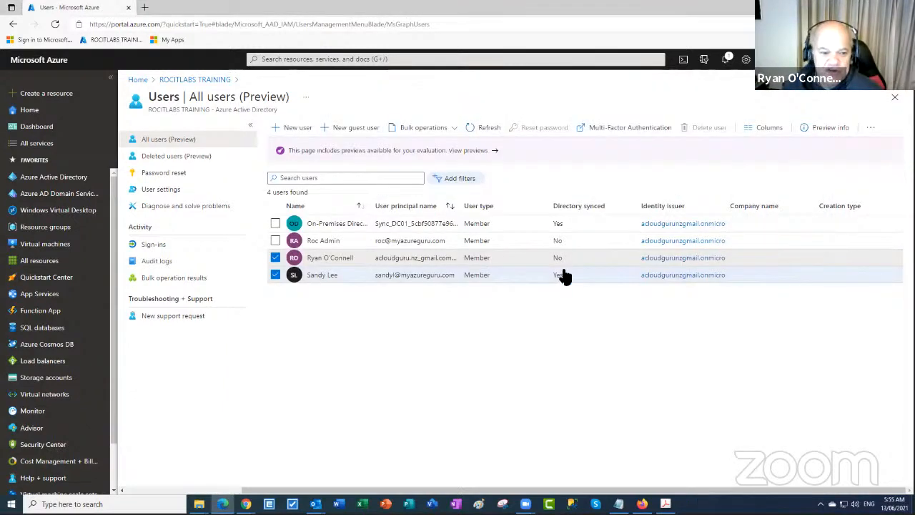
click(45, 245)
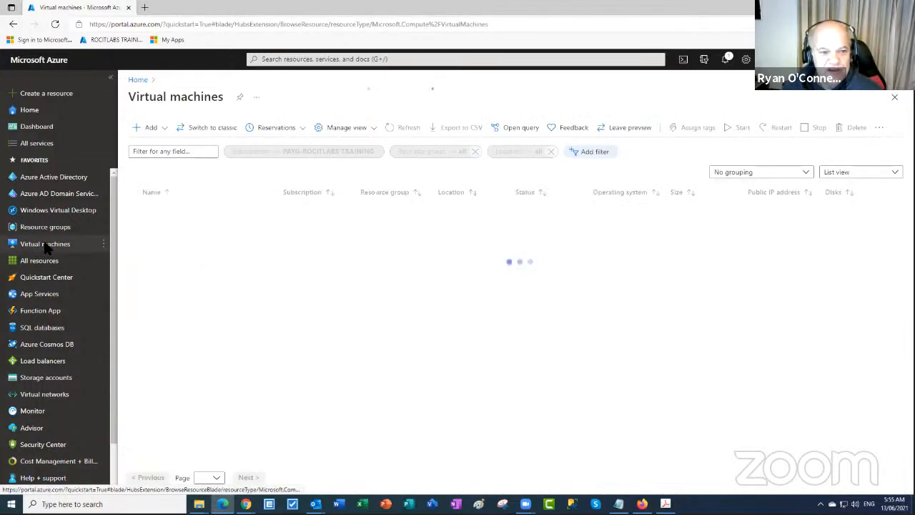
Stop DC01, confirm, and refresh until its status reads Stopped (deallocated)
click(166, 212)
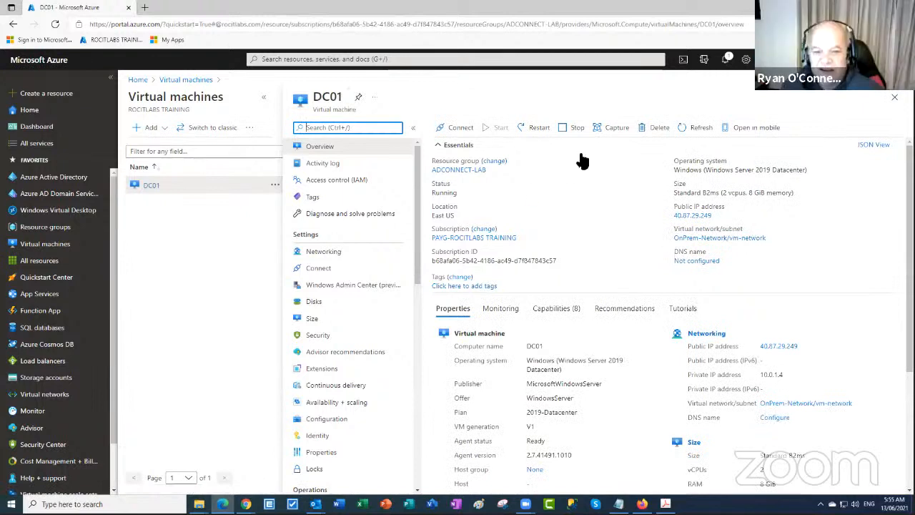
click(571, 128)
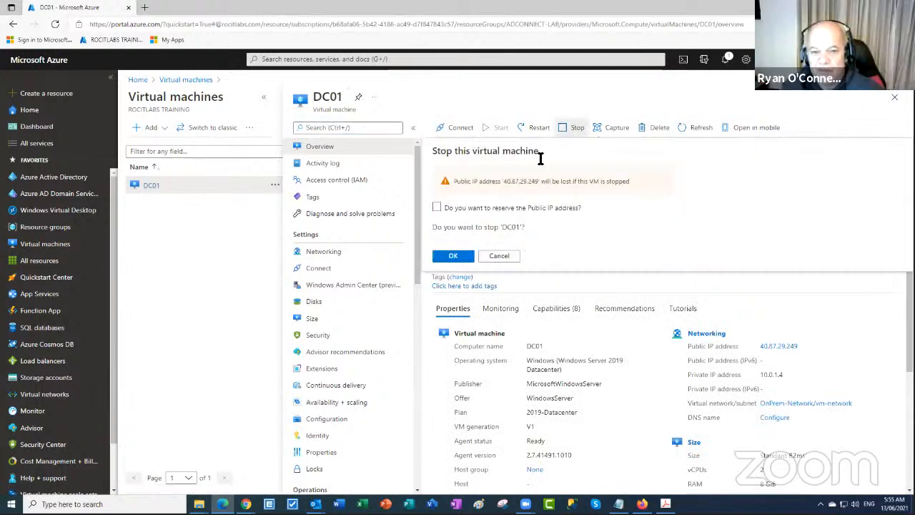
click(458, 255)
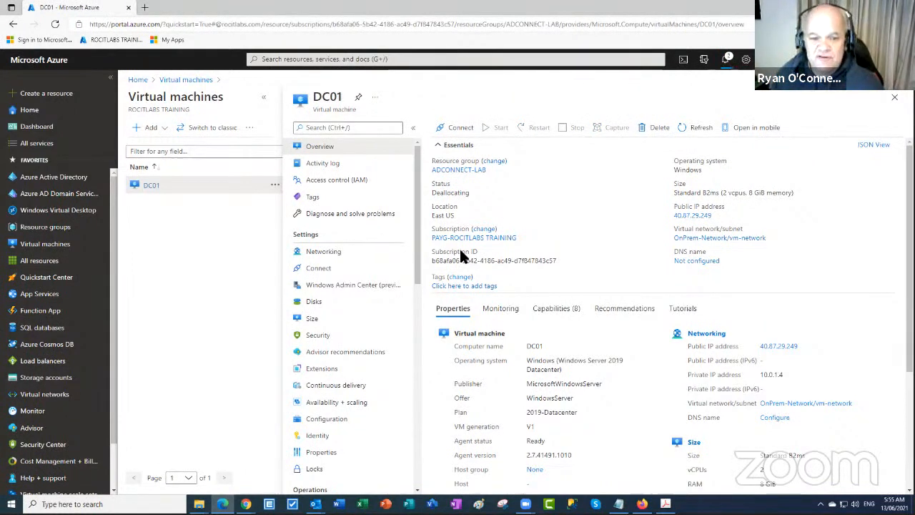
click(691, 133)
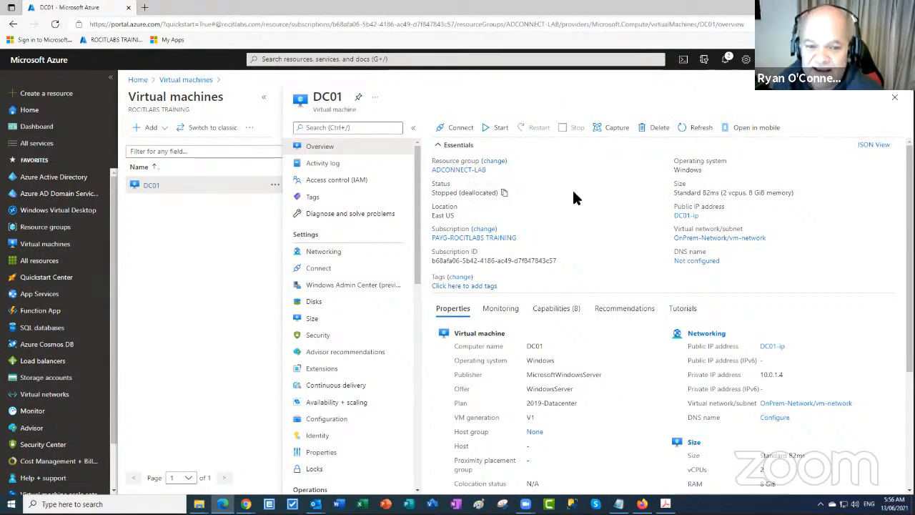
Start DC01 again from its Stopped (deallocated) state
drag(431, 193, 501, 191)
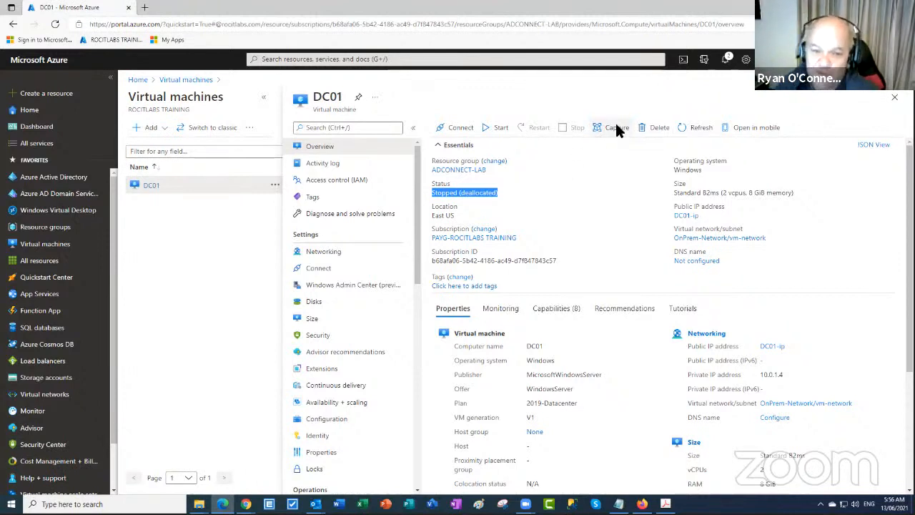
click(490, 129)
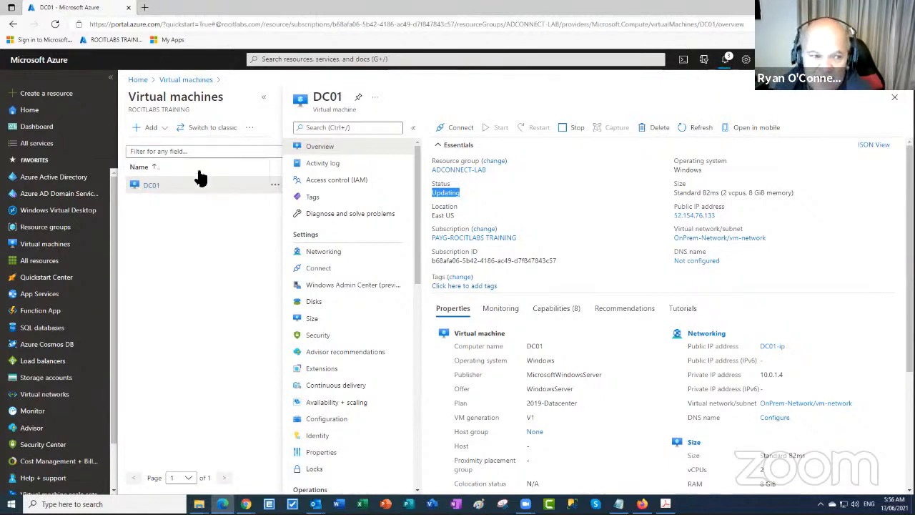
Open the ROCITLABS TRAINING directory's users, refresh the list, and select the bottom synced user
click(59, 183)
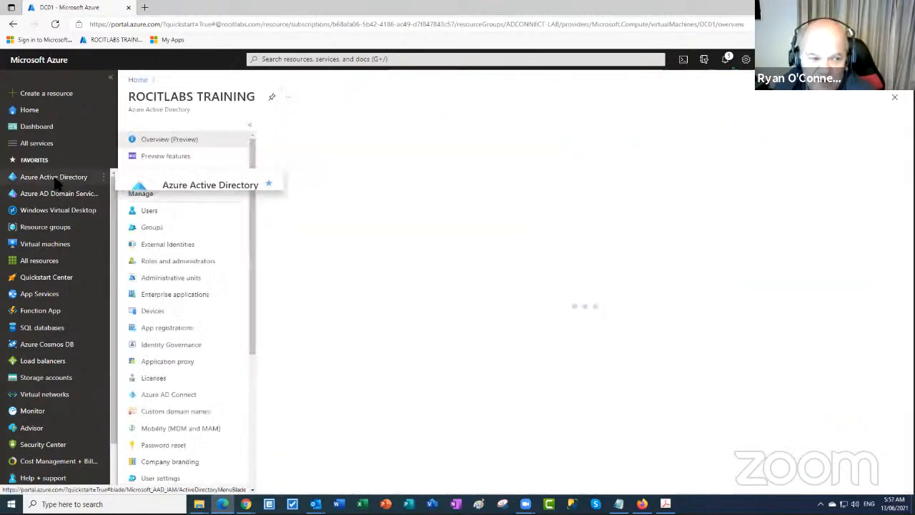
click(158, 214)
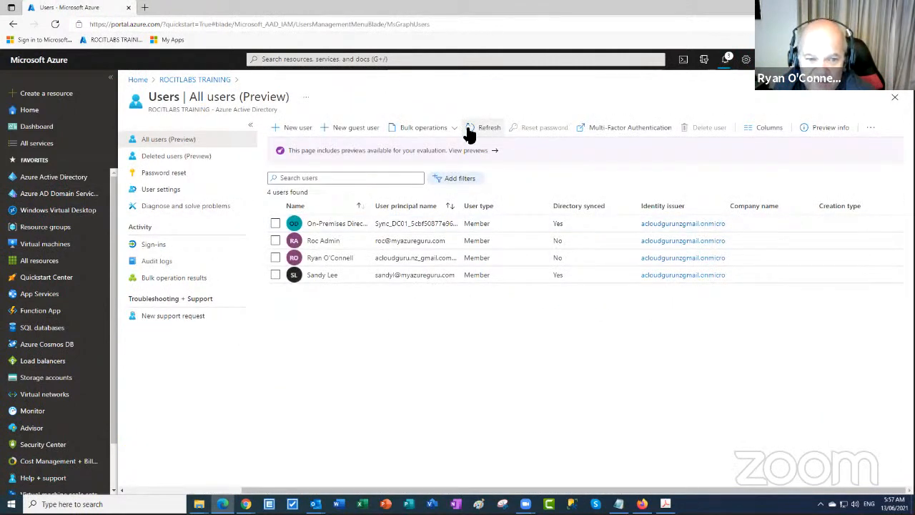
click(475, 129)
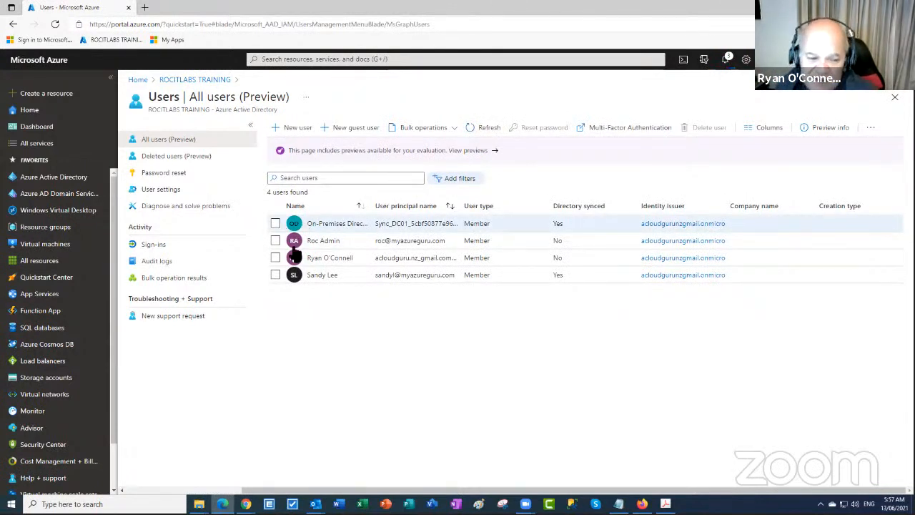
click(276, 277)
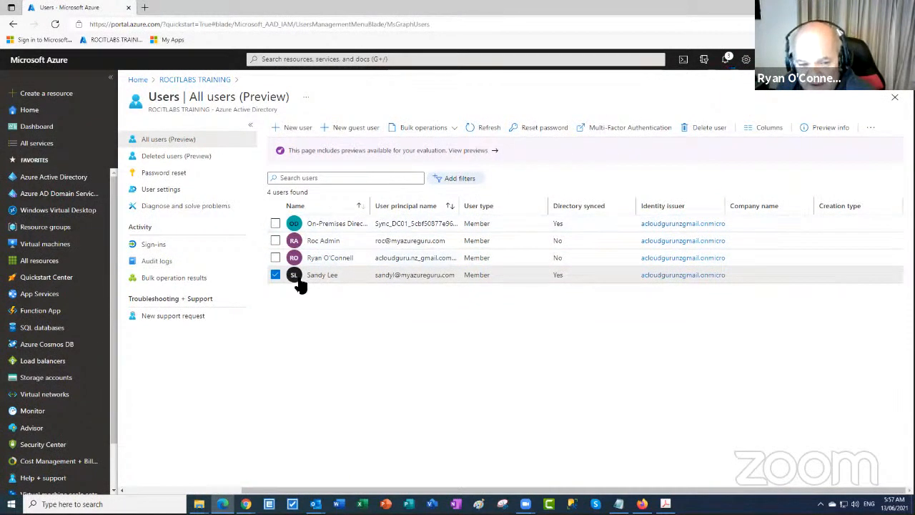
Dismiss the four portal notifications and close the Notifications pane to show the full users table
click(725, 60)
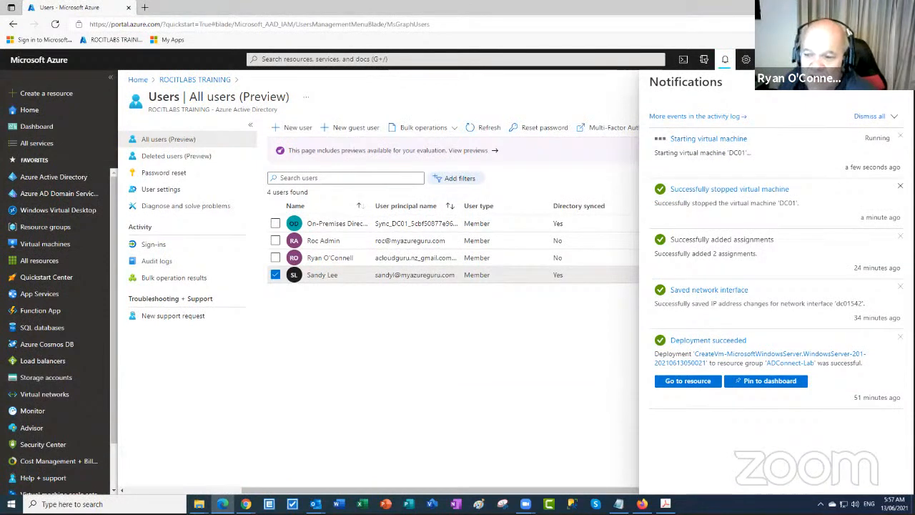
click(900, 186)
click(900, 186)
click(900, 186)
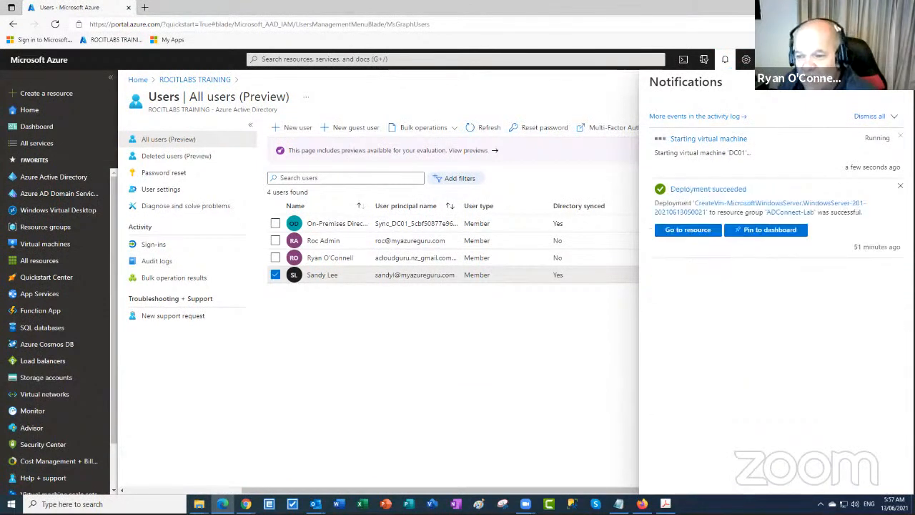
click(899, 186)
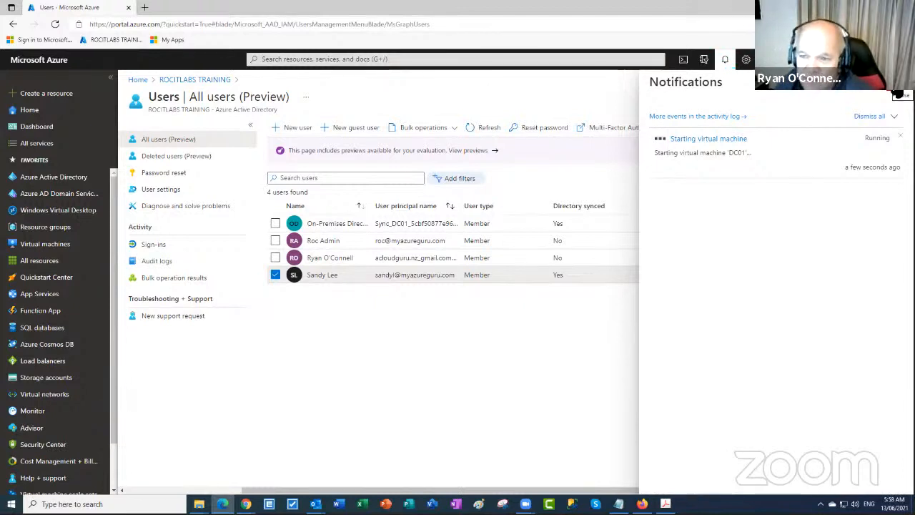
click(898, 95)
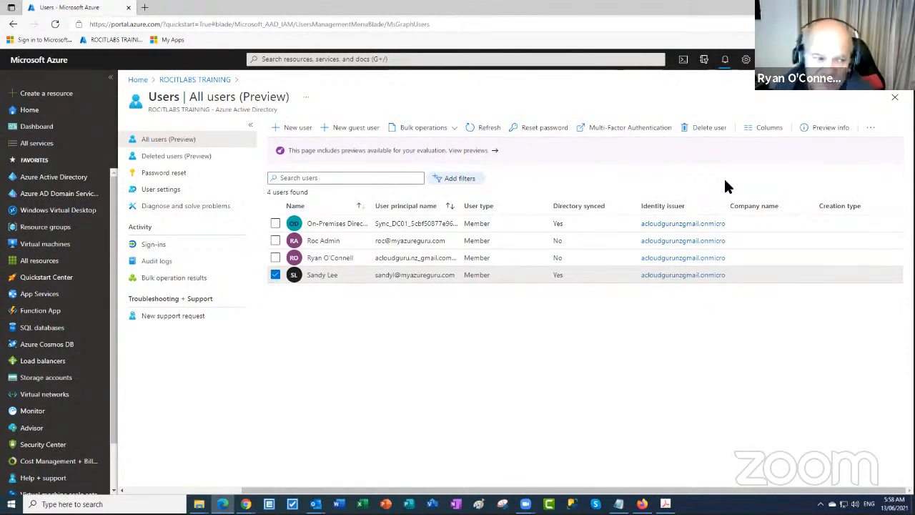
mouse_move(65, 177)
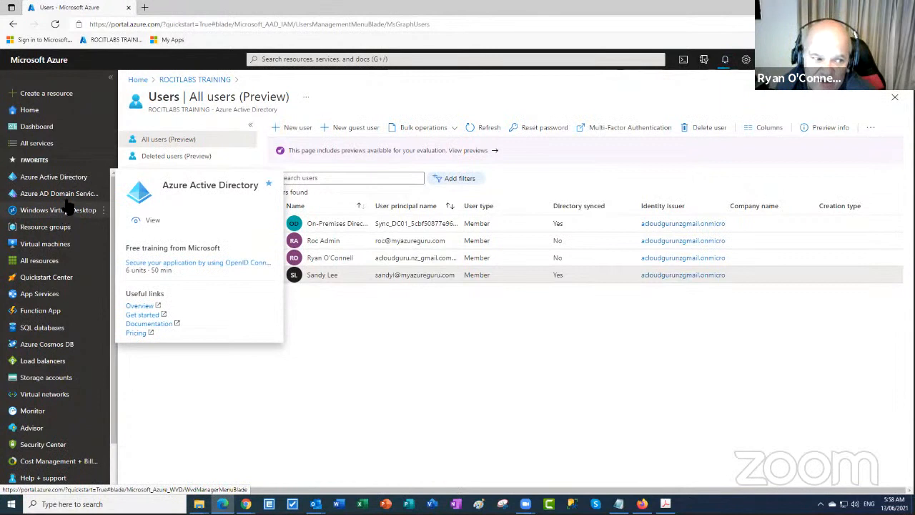
mouse_move(66, 201)
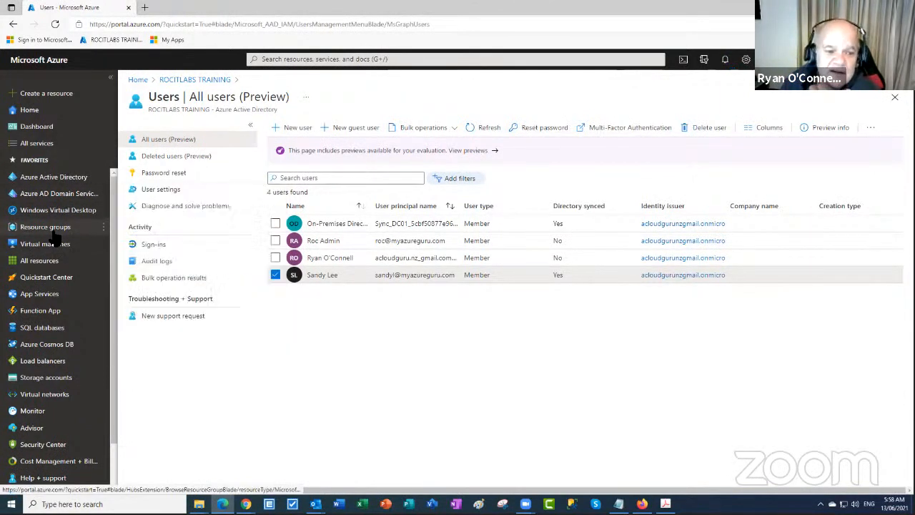
mouse_move(55, 233)
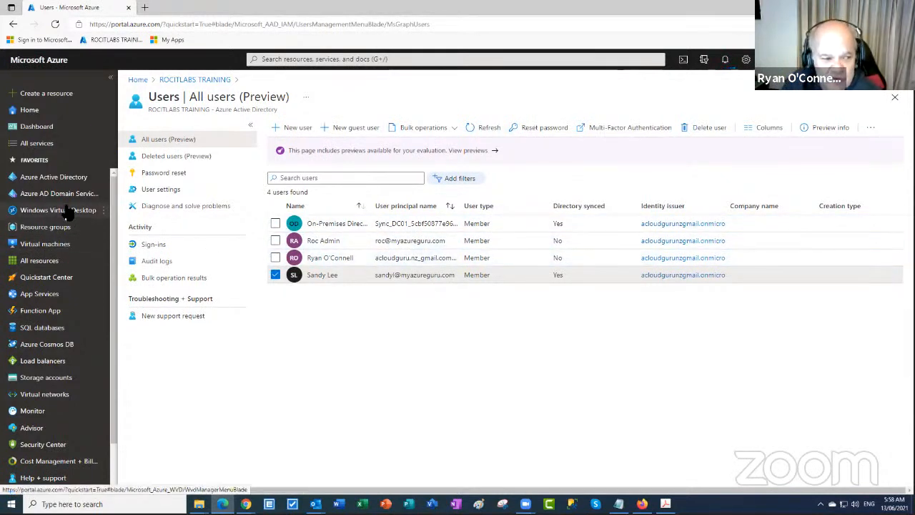
click(62, 229)
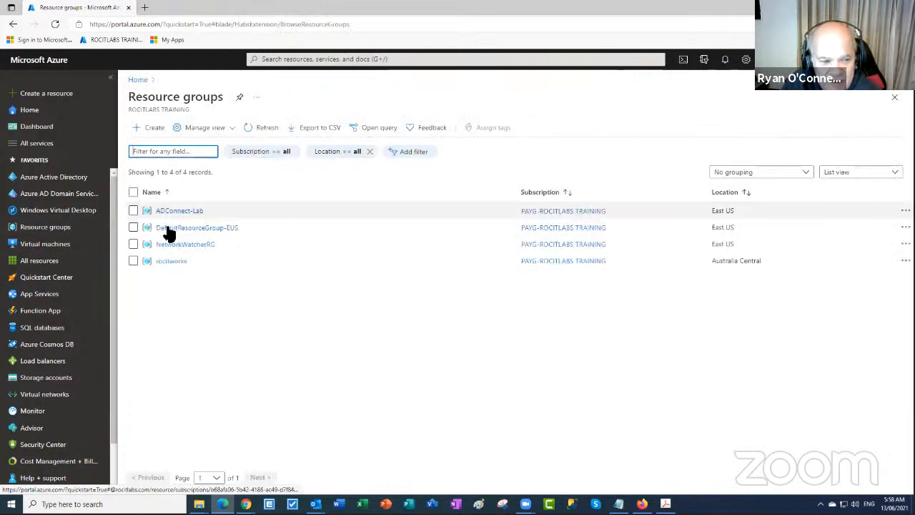
click(179, 211)
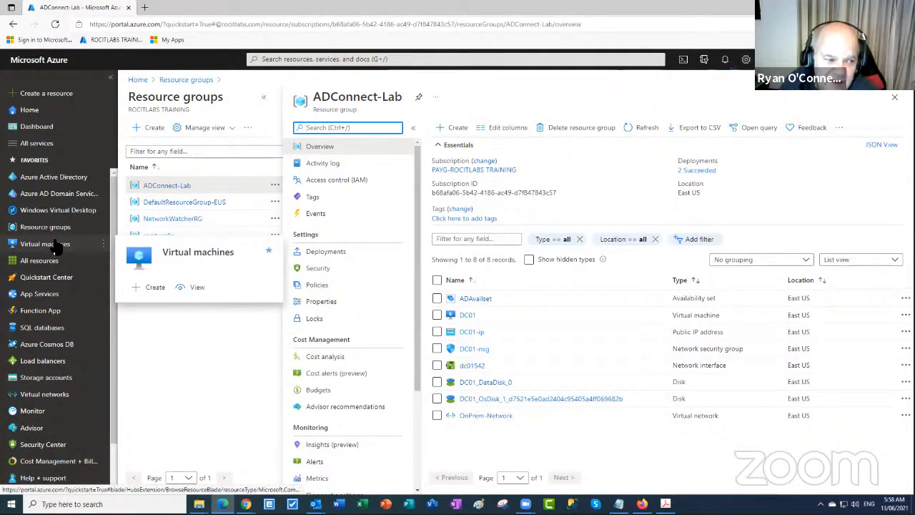
click(62, 179)
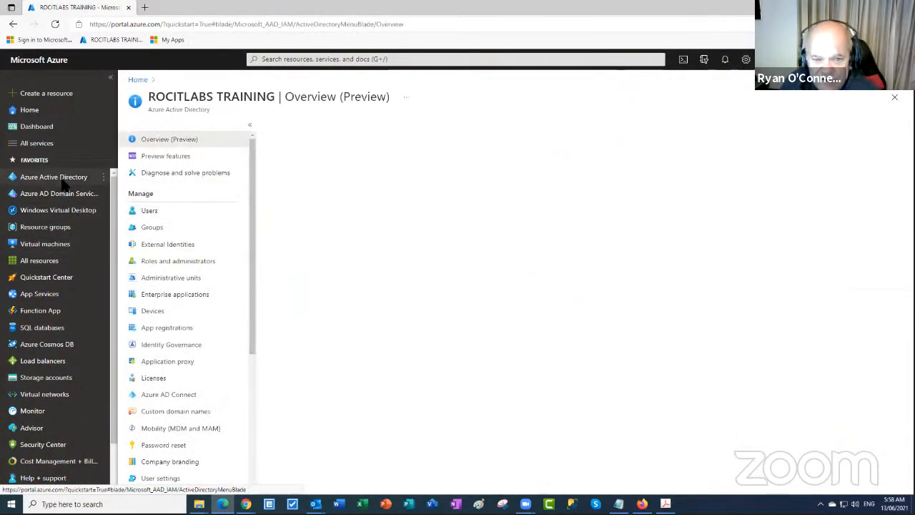
click(152, 211)
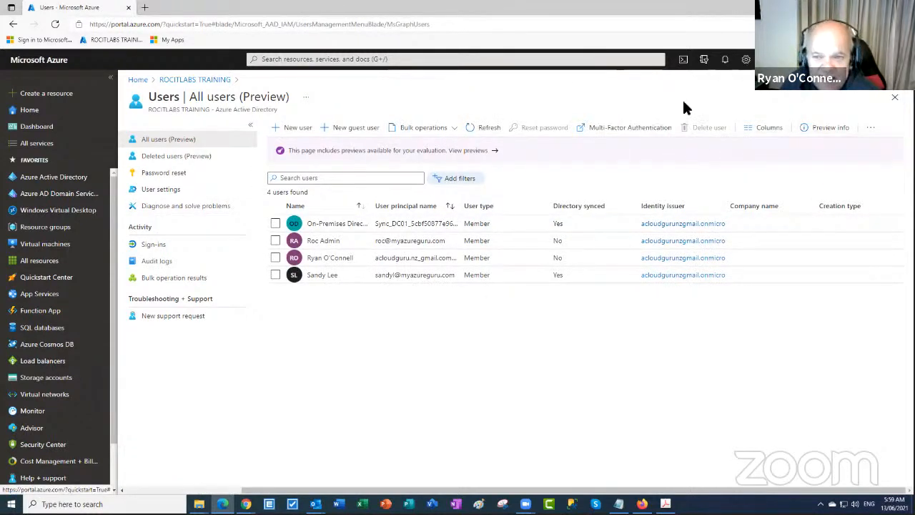
Open DC01's RDP Connect page and download its RDP connection file
click(43, 245)
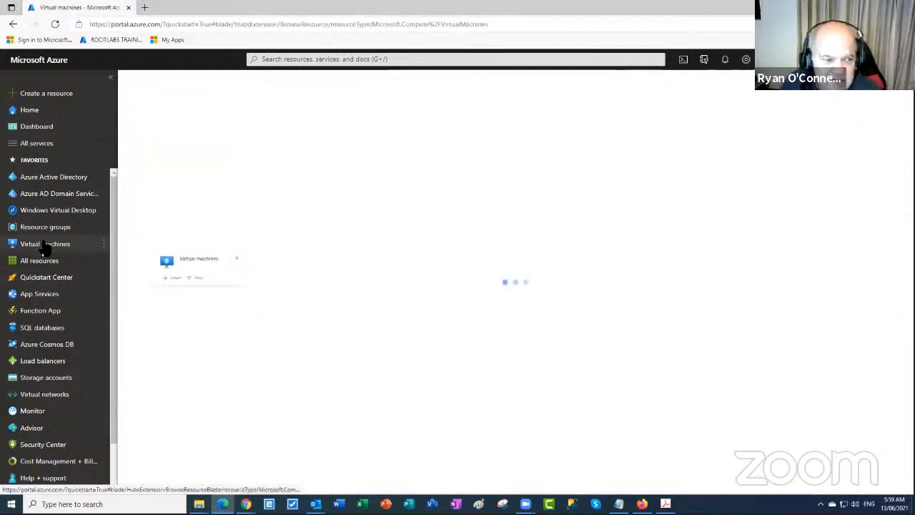
click(161, 211)
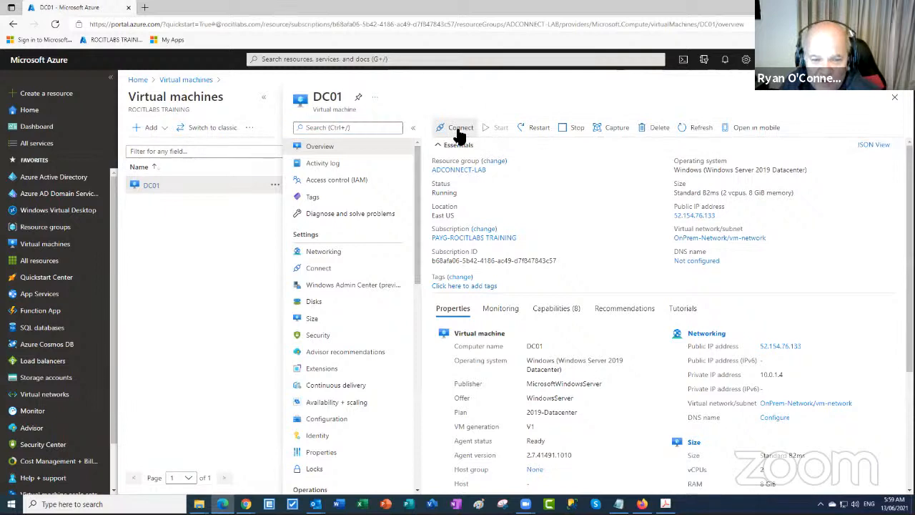
click(459, 135)
click(445, 148)
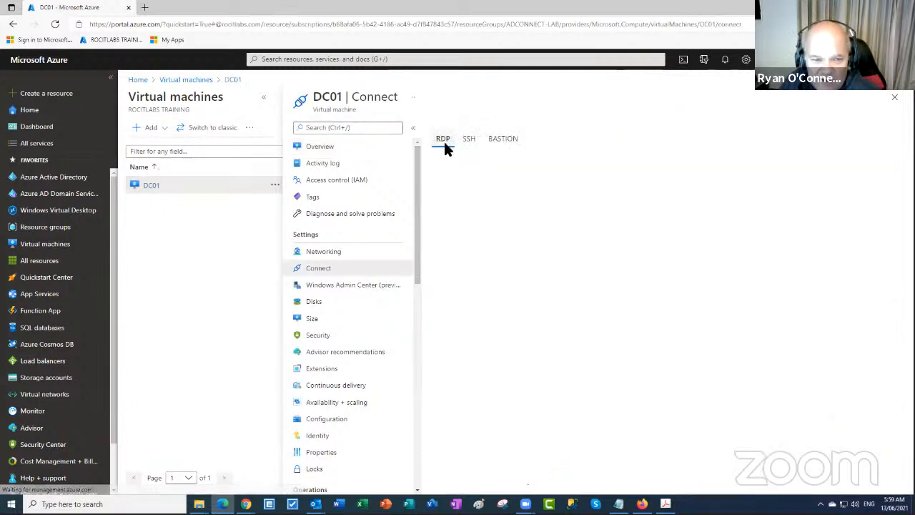
click(474, 295)
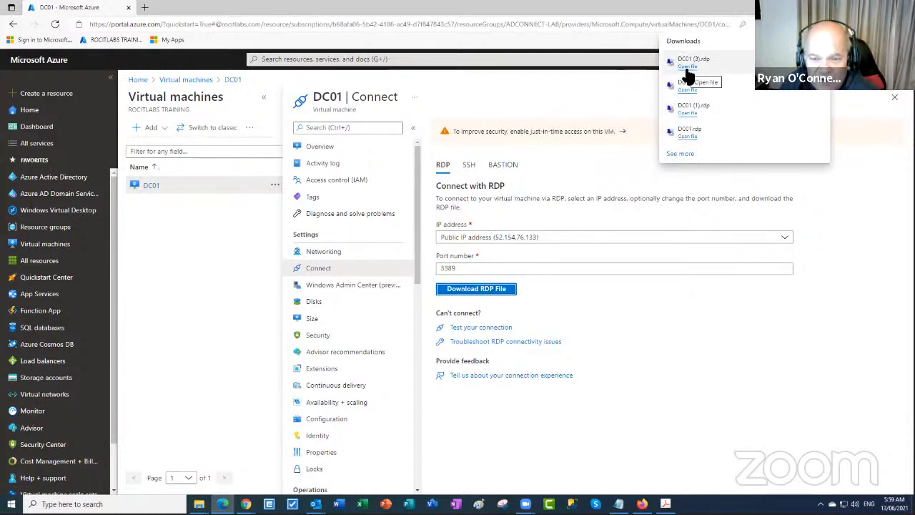
Open DC01 (3).rdp, try signing in with the administrator credentials, and close the failed-credentials dialog
click(686, 68)
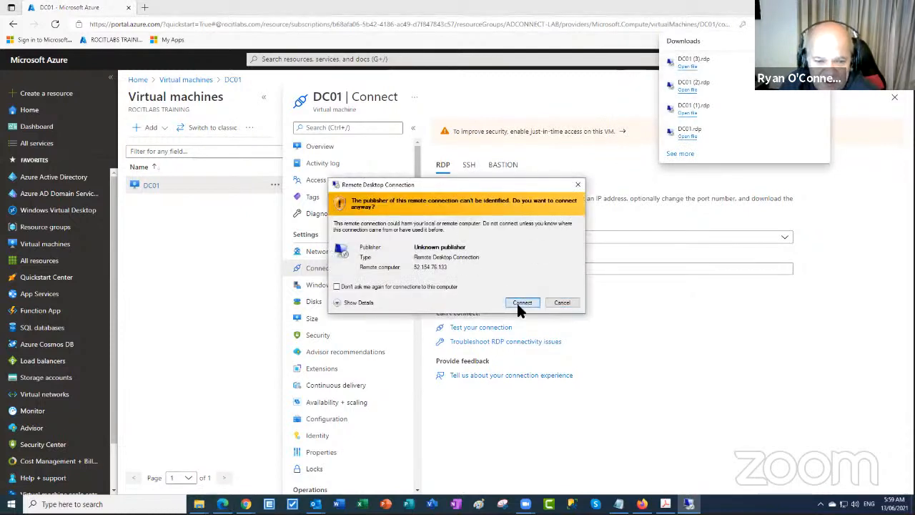
click(520, 303)
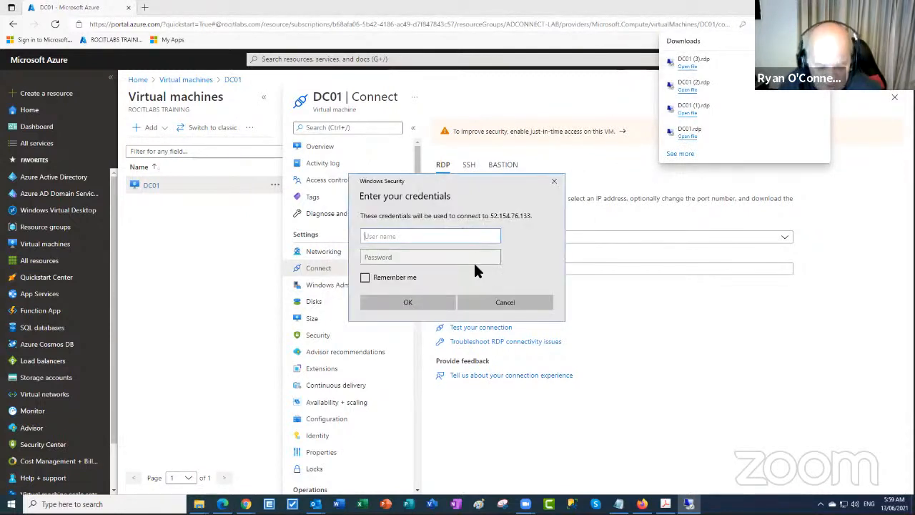
text(vasadmi)
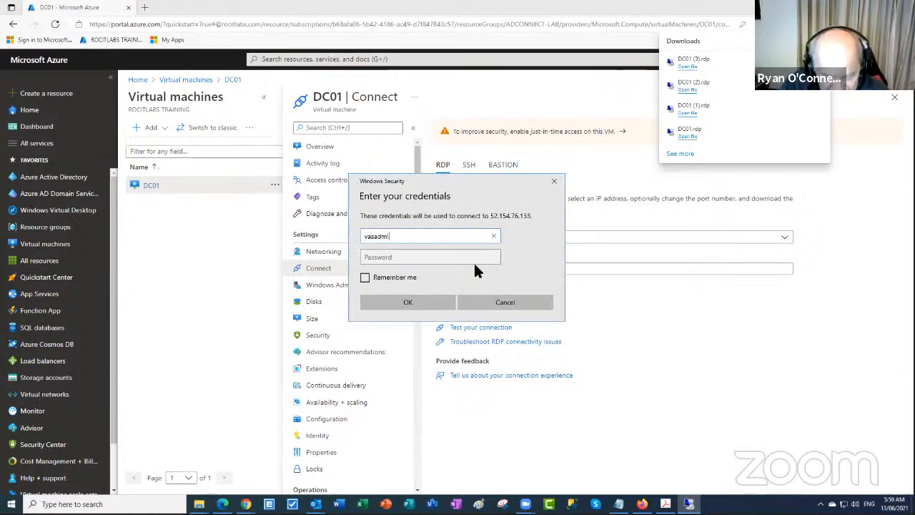
text(n)
key(Tab)
key(Caps_Lock)
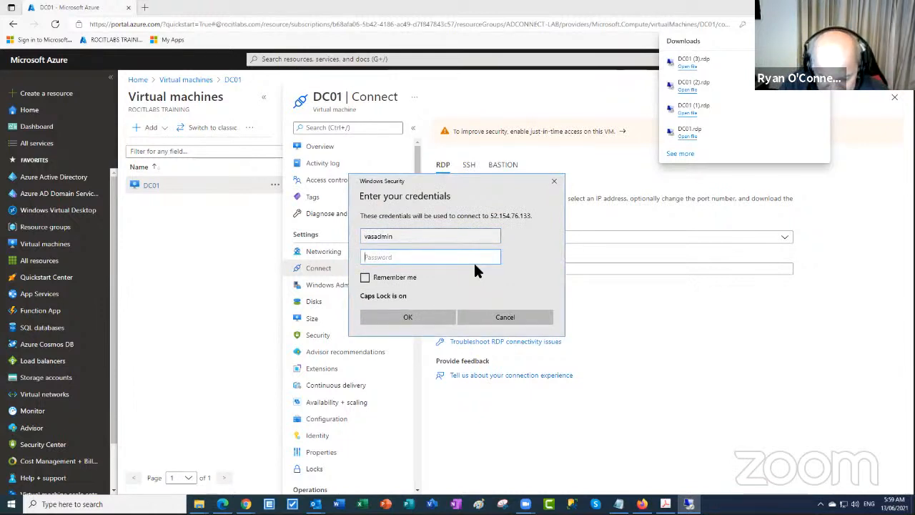
key(Caps_Lock)
text(*******)
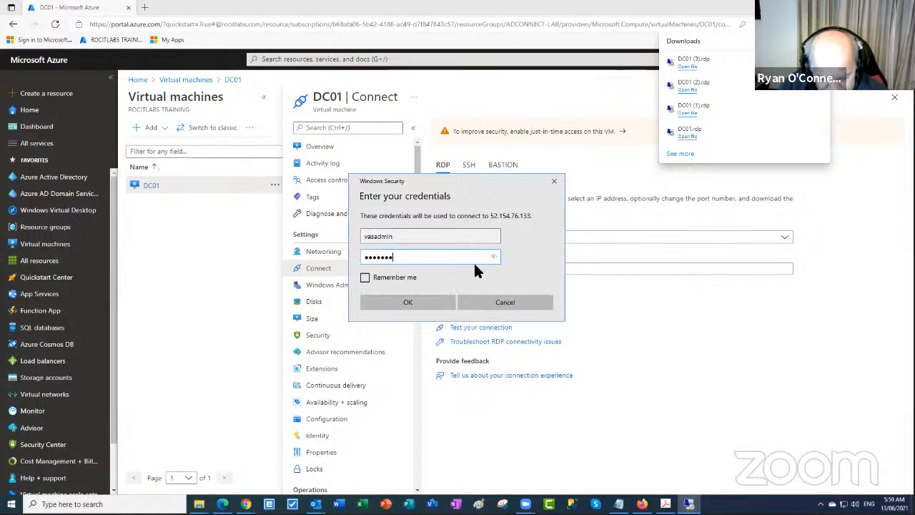
text(*****)
key(Return)
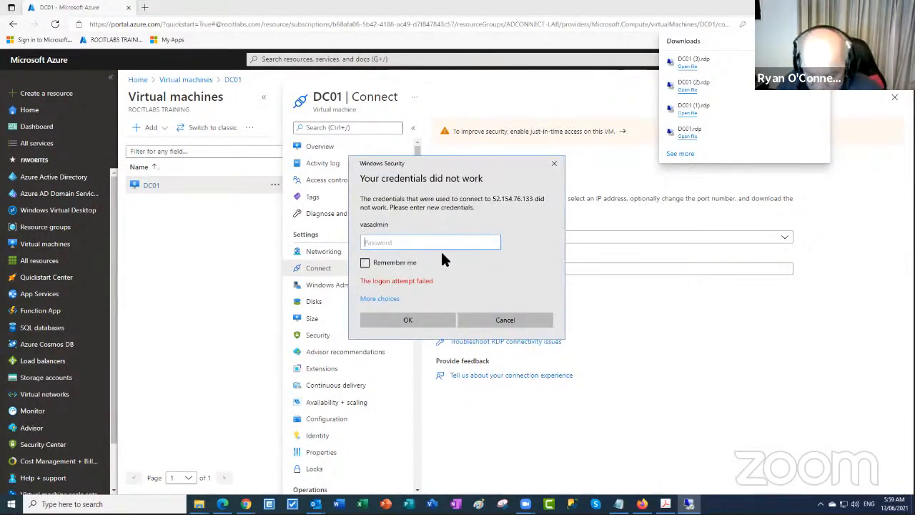
text(**)
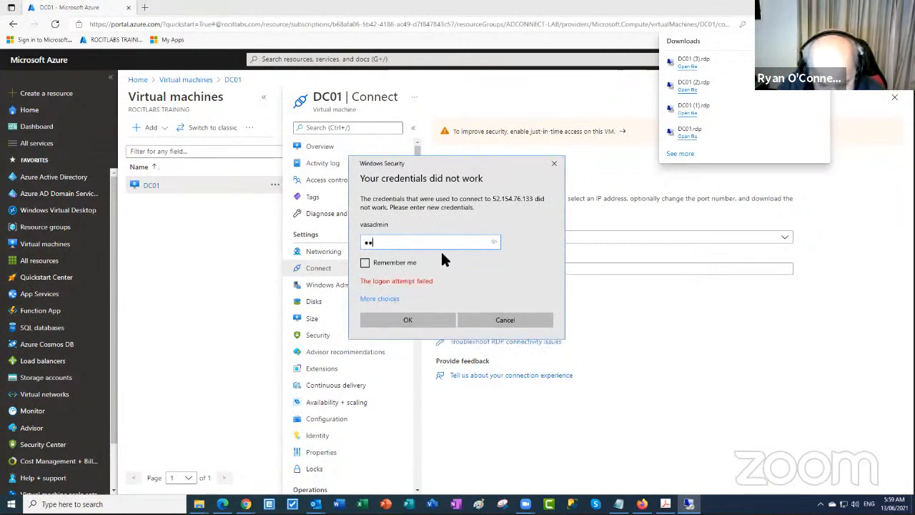
text(*****)
text(***)
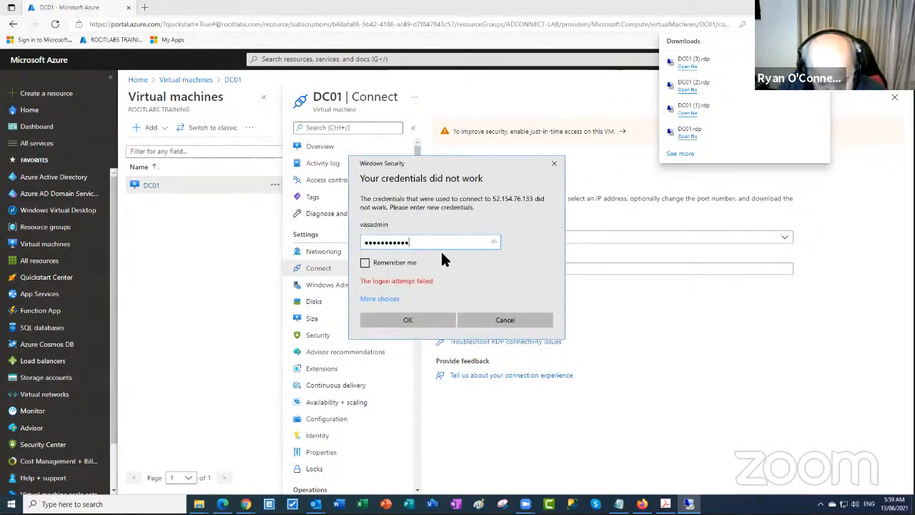
click(425, 320)
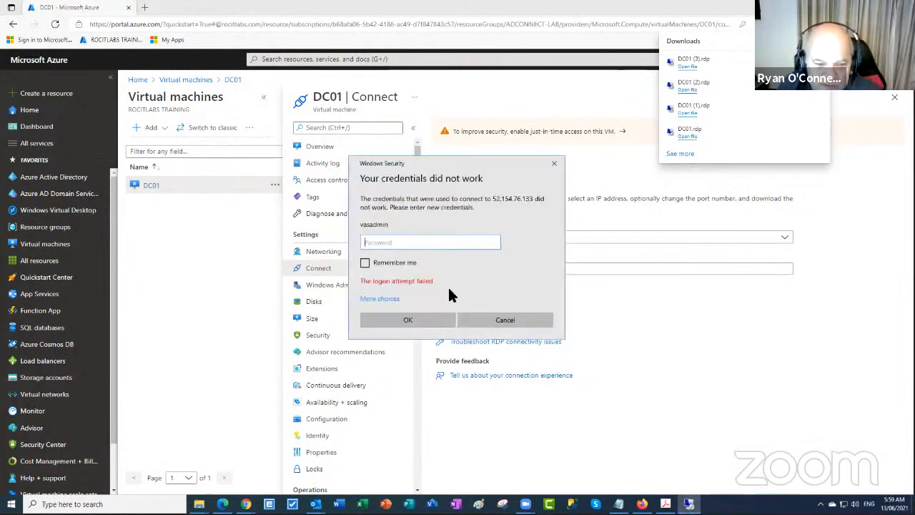
click(553, 165)
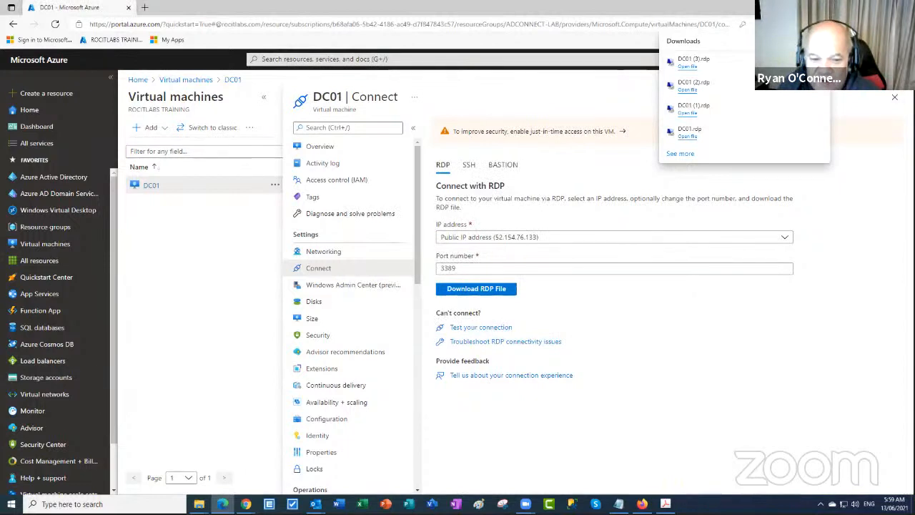
Retry the DC01.rdp files, dismissing the cannot-connect error and accepting the publisher warning
click(687, 136)
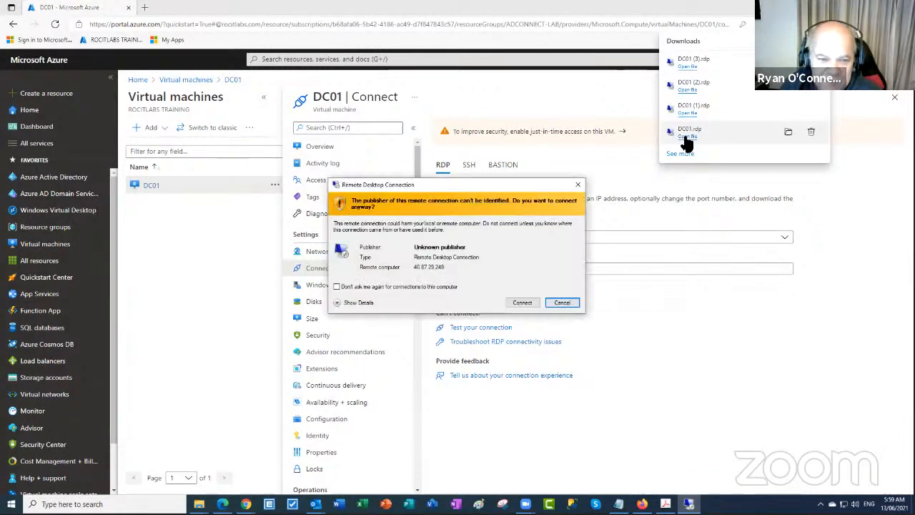
click(521, 298)
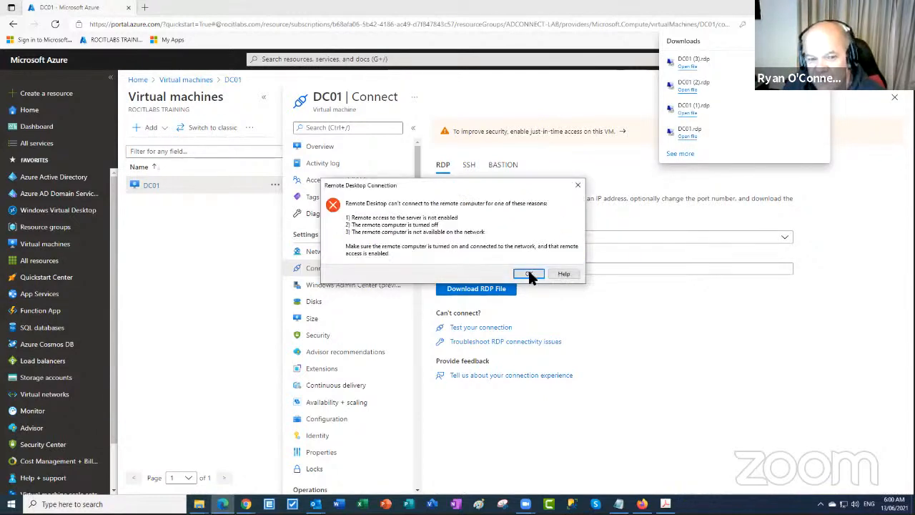
click(529, 272)
click(676, 69)
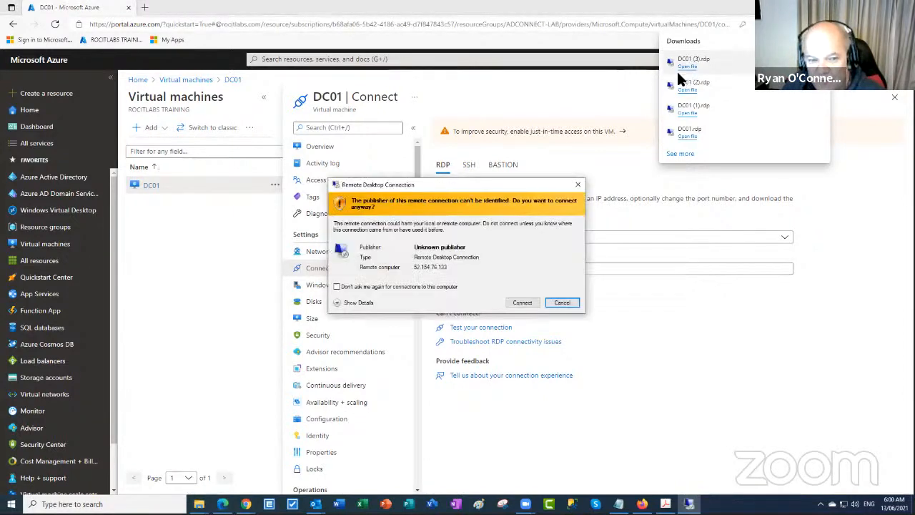
click(518, 301)
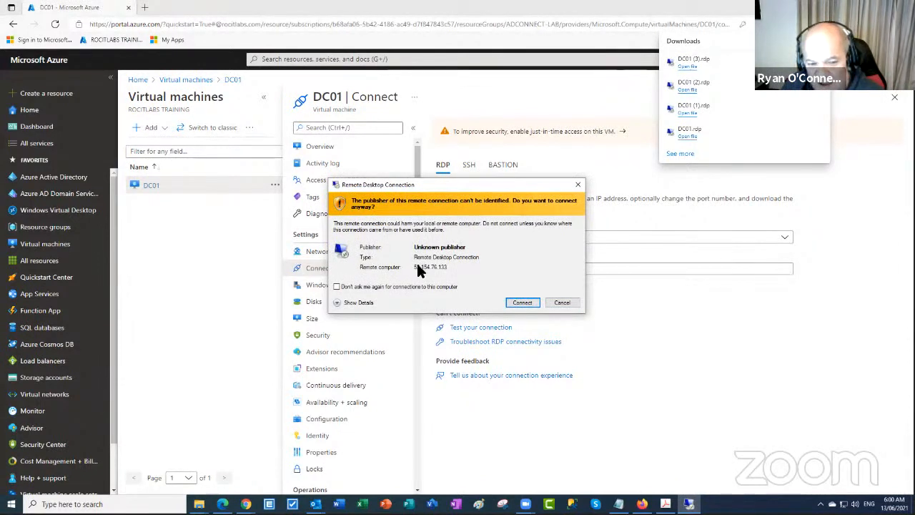
click(520, 302)
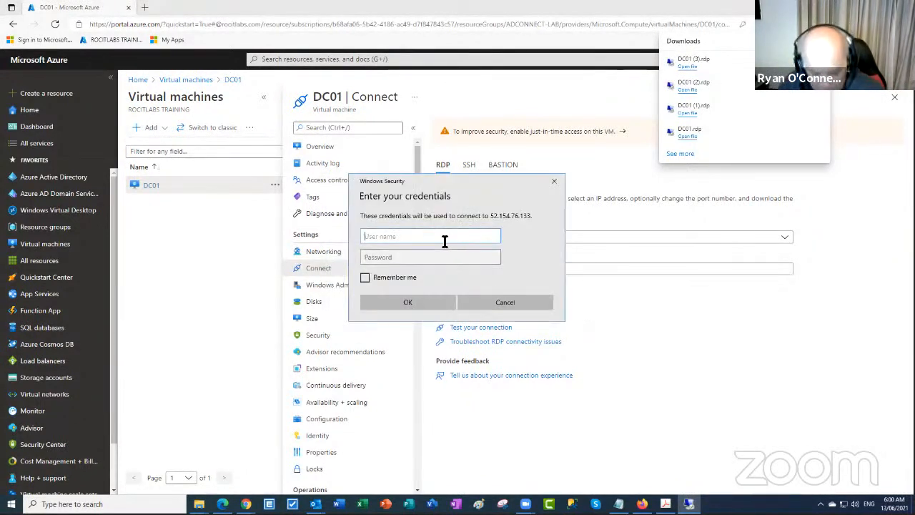
Sign in to DC01 with the administrator user name and password, accepting the certificate warning
text(vsadmin)
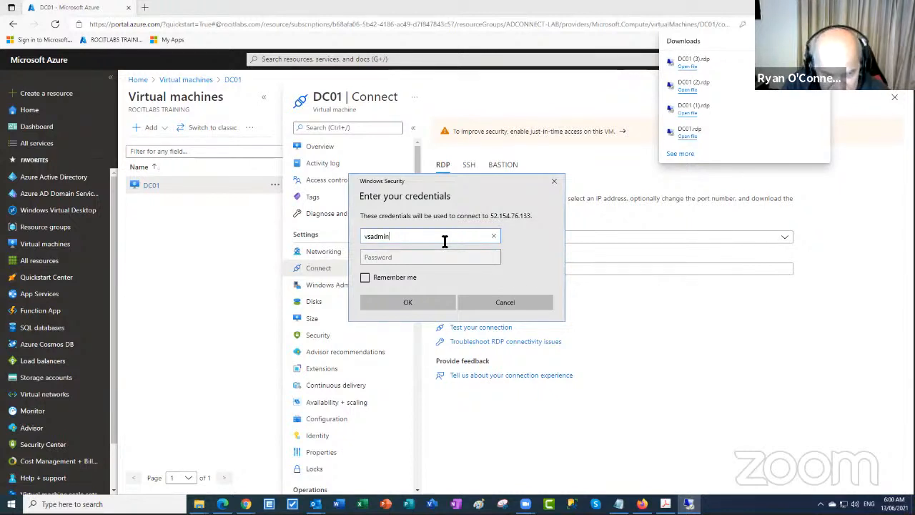
key(Tab)
key(Caps_Lock)
text(Pa)
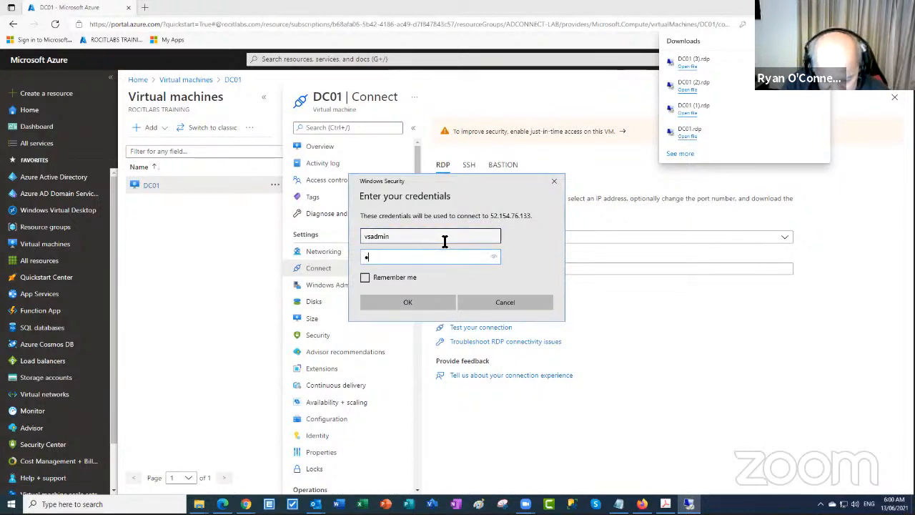
text(•••••••••)
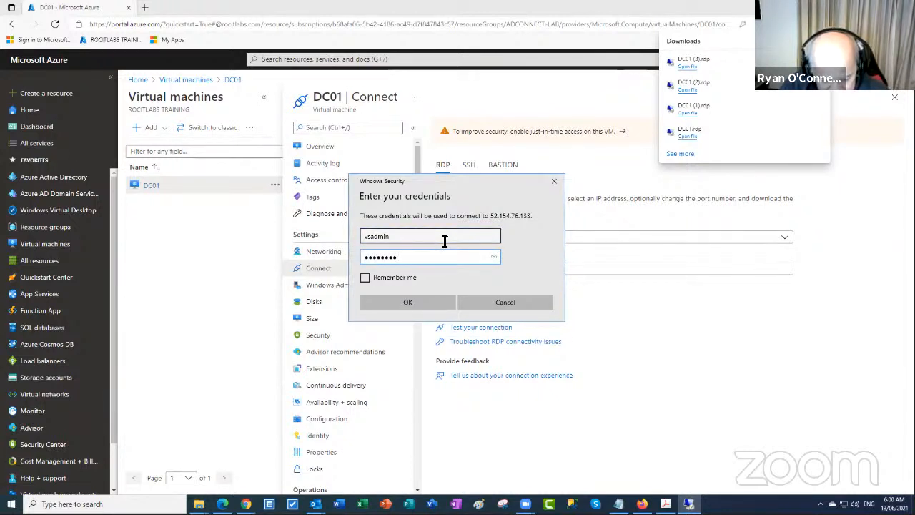
text(••)
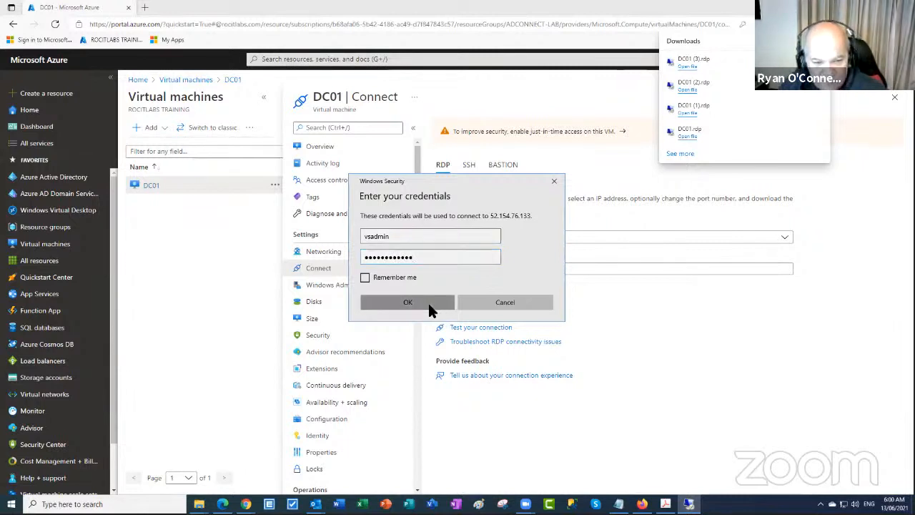
click(429, 304)
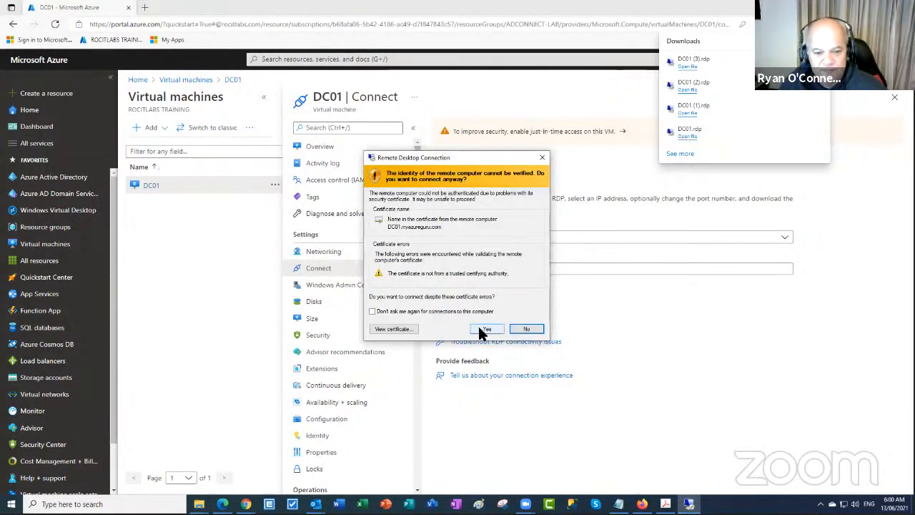
click(483, 330)
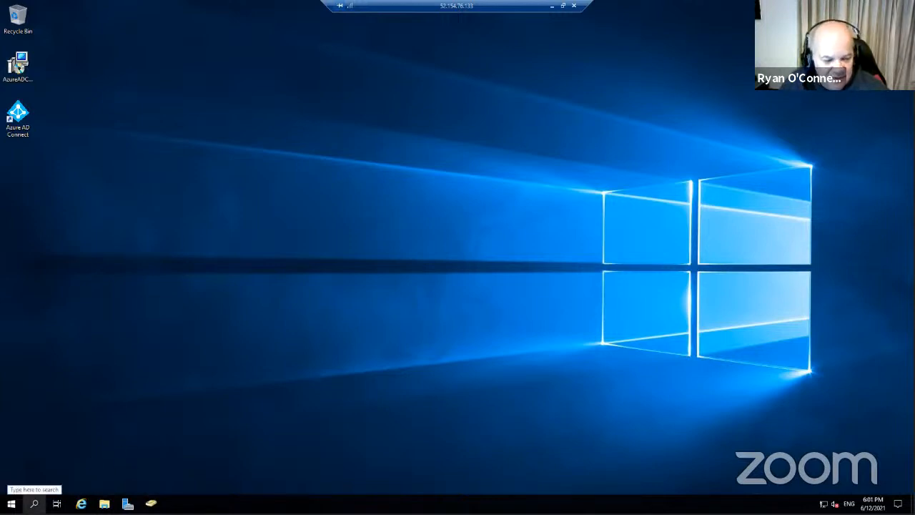
Open Control Panel with Large icons view and go to Programs and Features
click(34, 503)
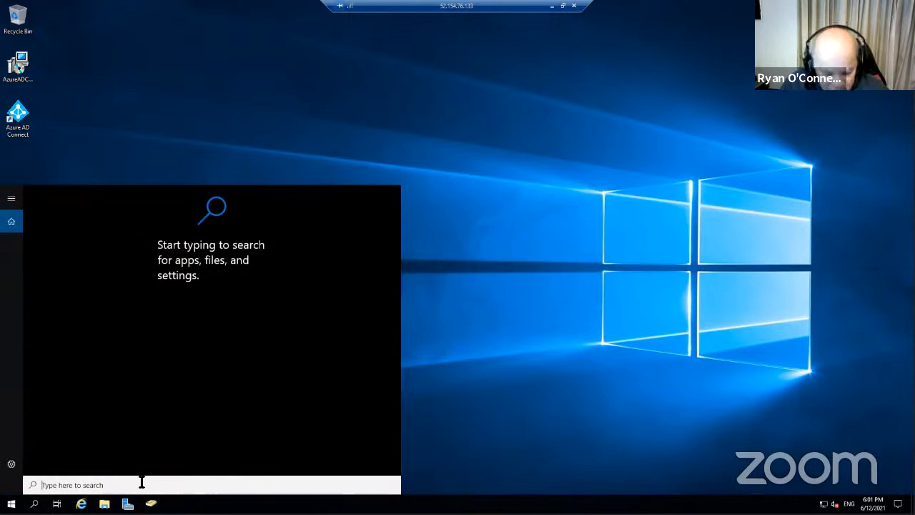
text(c)
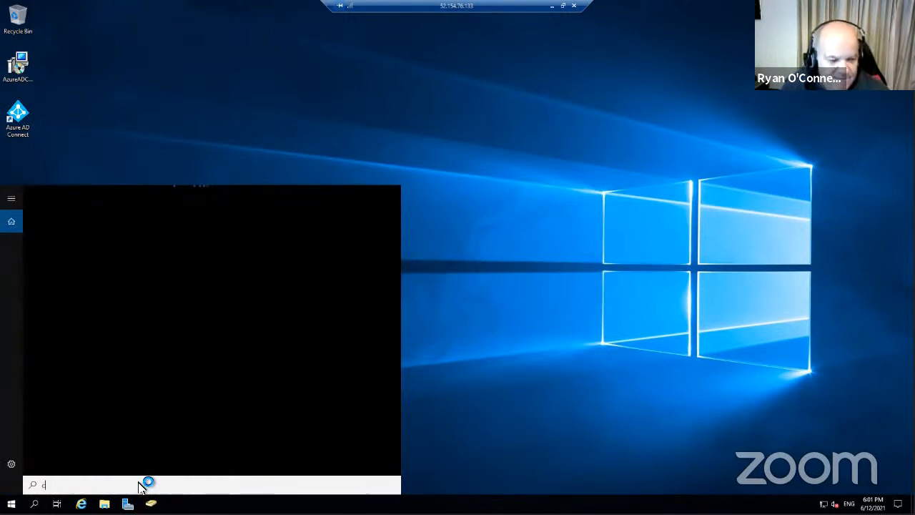
text(ont)
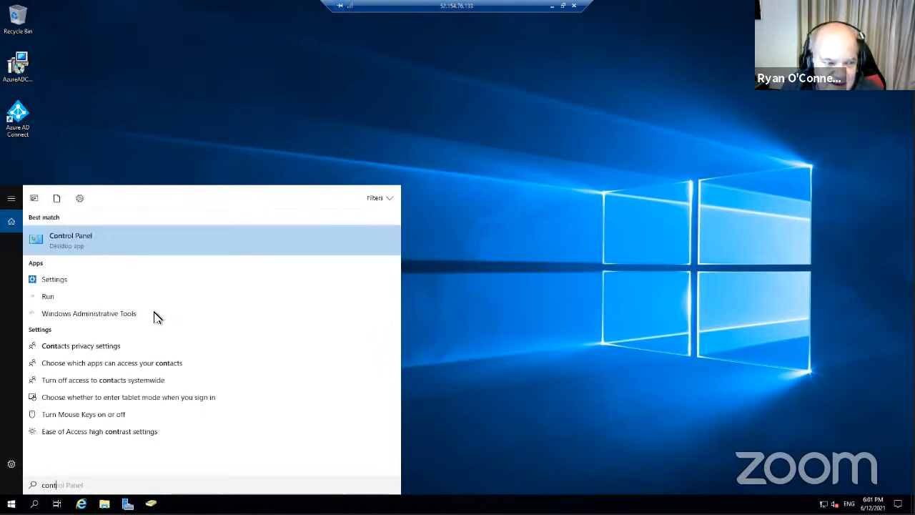
click(80, 243)
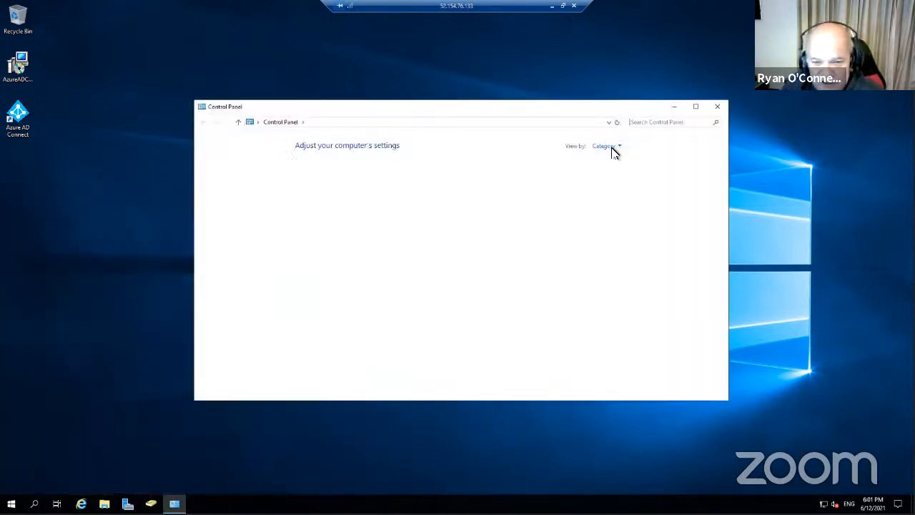
click(607, 146)
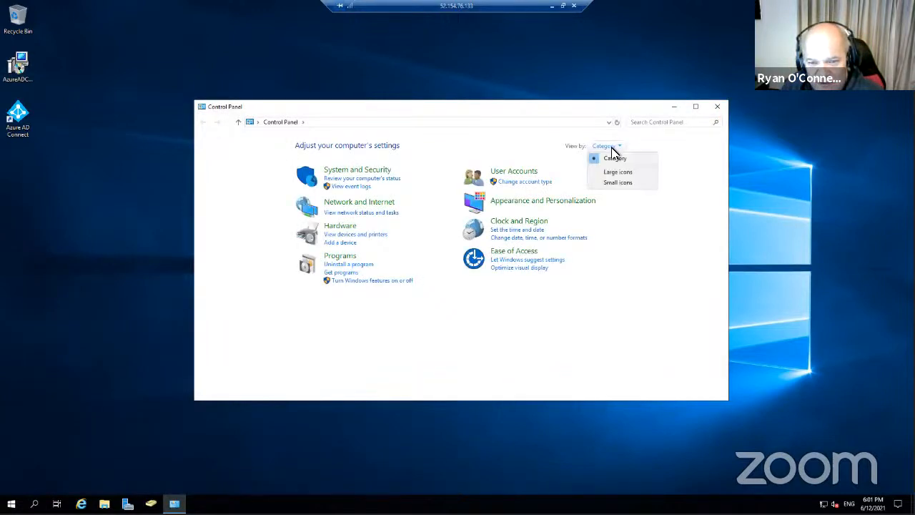
click(623, 174)
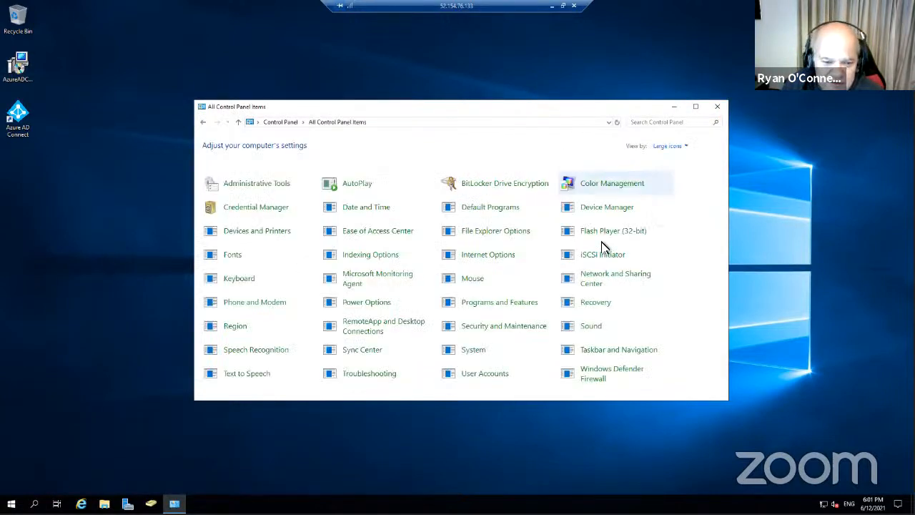
click(522, 308)
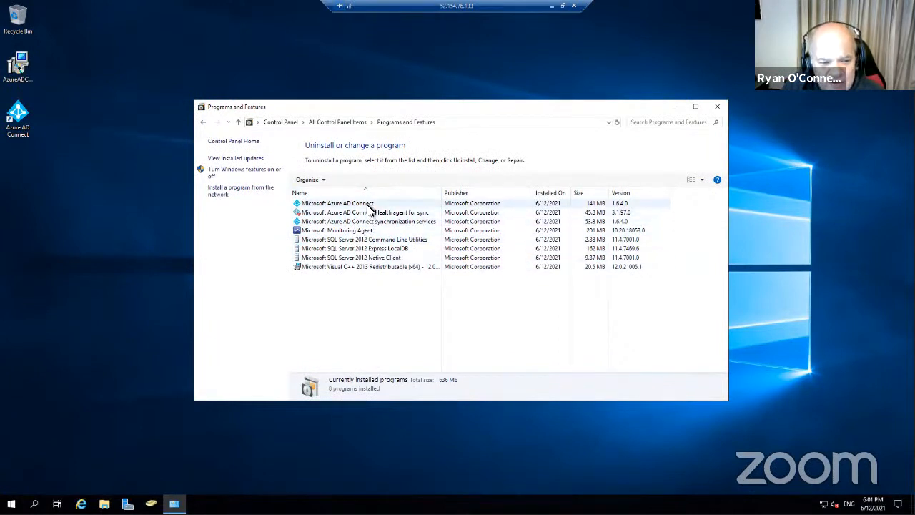
Uninstall Microsoft Azure AD Connect and select the Health agent for sync to remove next
right_click(368, 205)
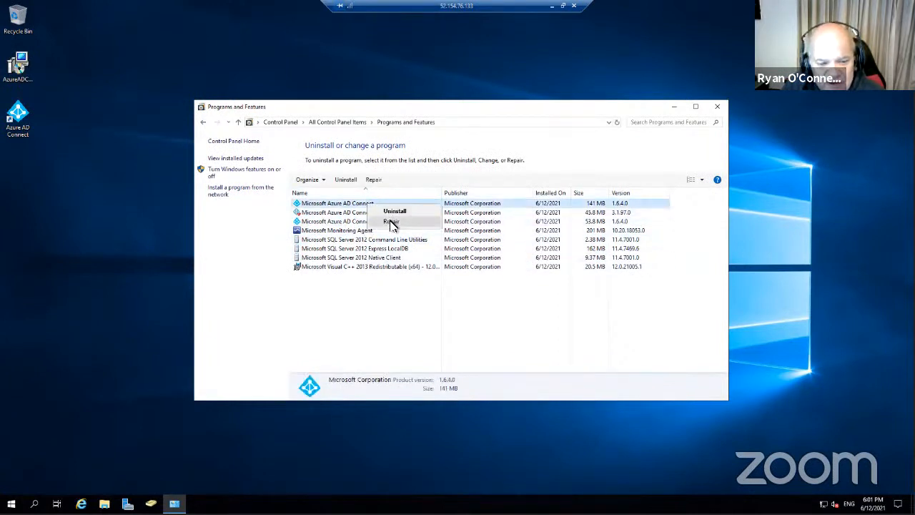
click(395, 211)
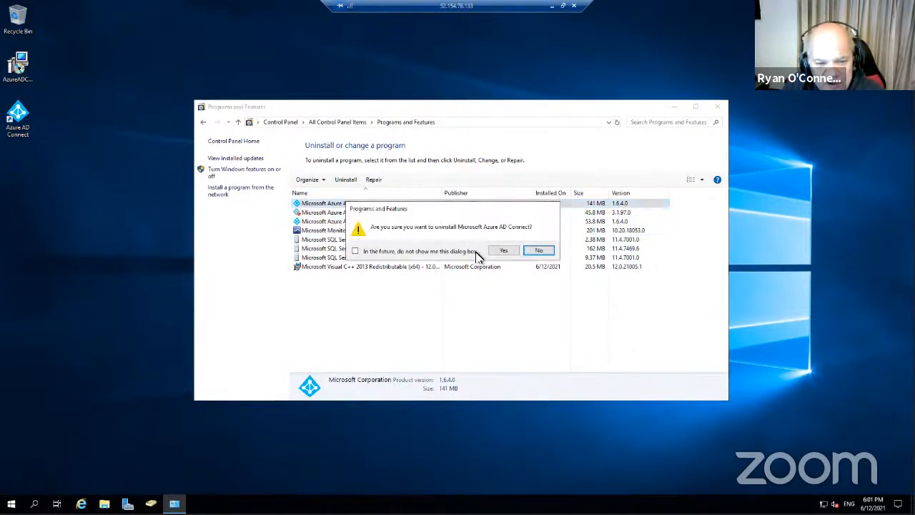
click(503, 251)
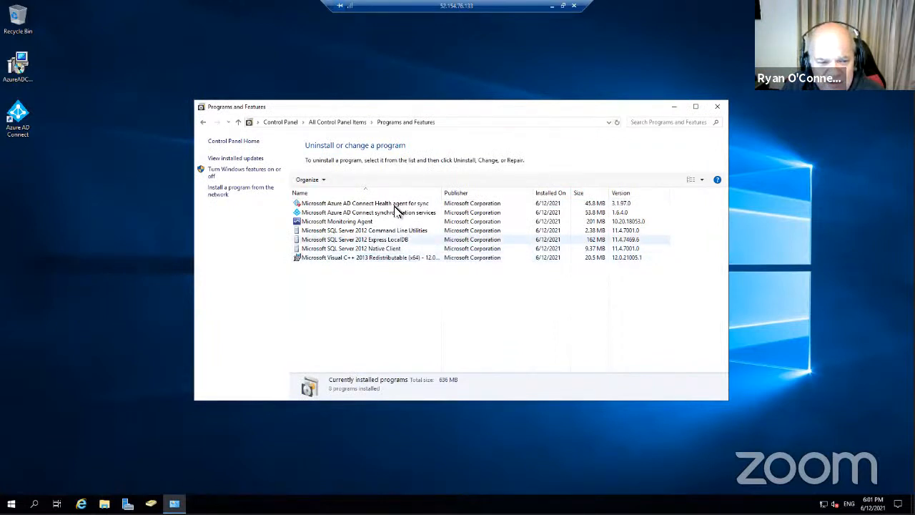
click(394, 203)
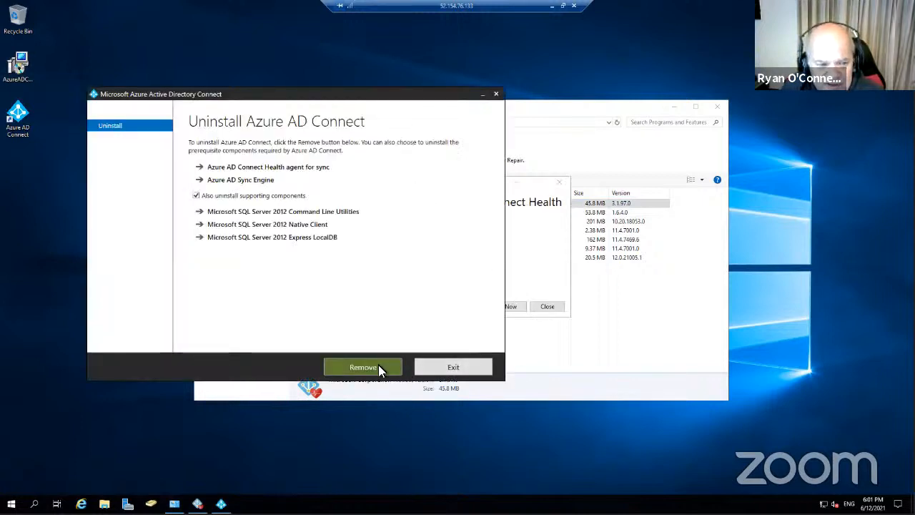
Remove the sync components in the uninstall wizard, then take the DC01 session out of full screen and move it aside
click(378, 366)
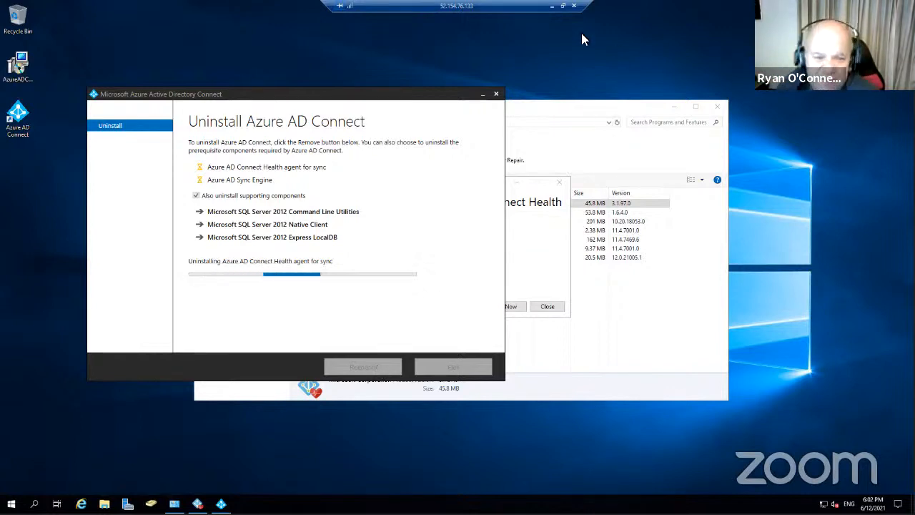
click(559, 181)
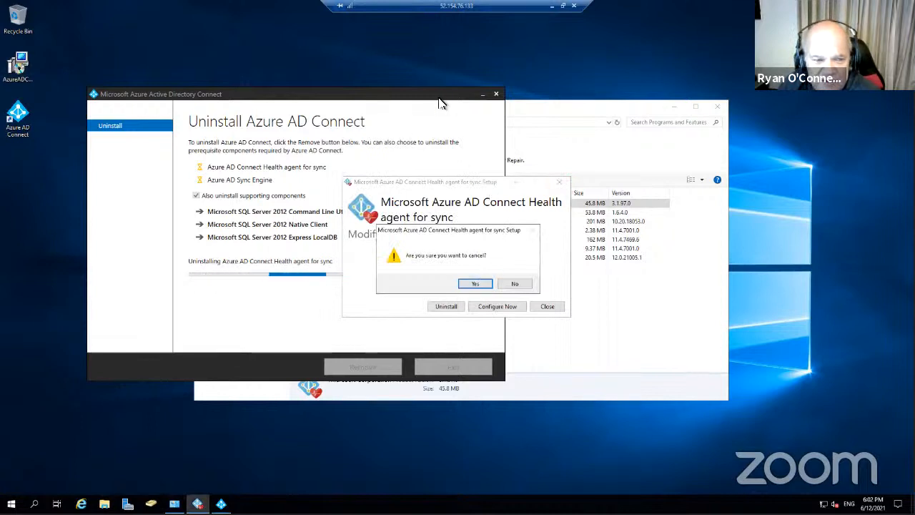
click(431, 166)
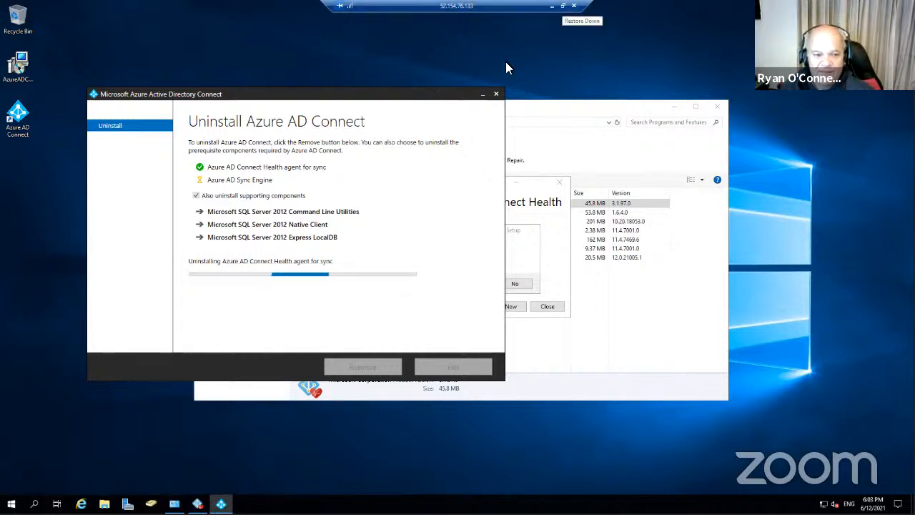
drag(418, 96, 608, 85)
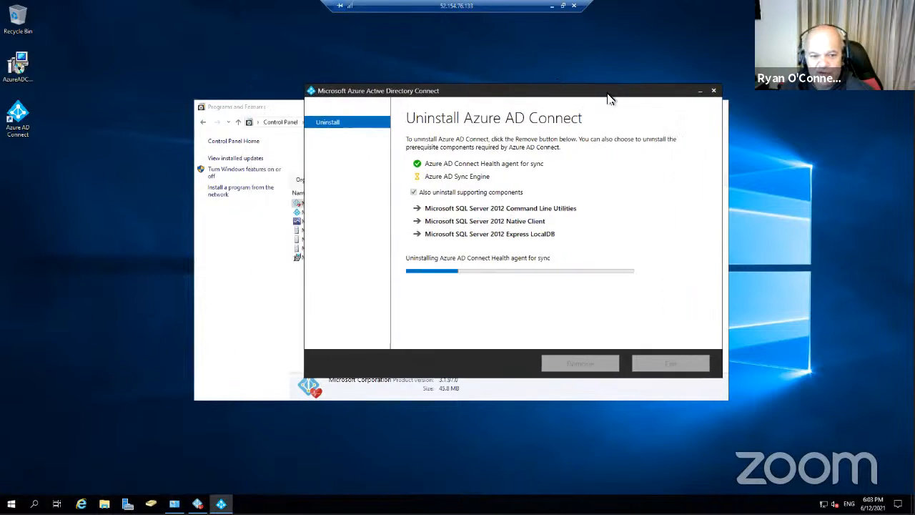
click(575, 22)
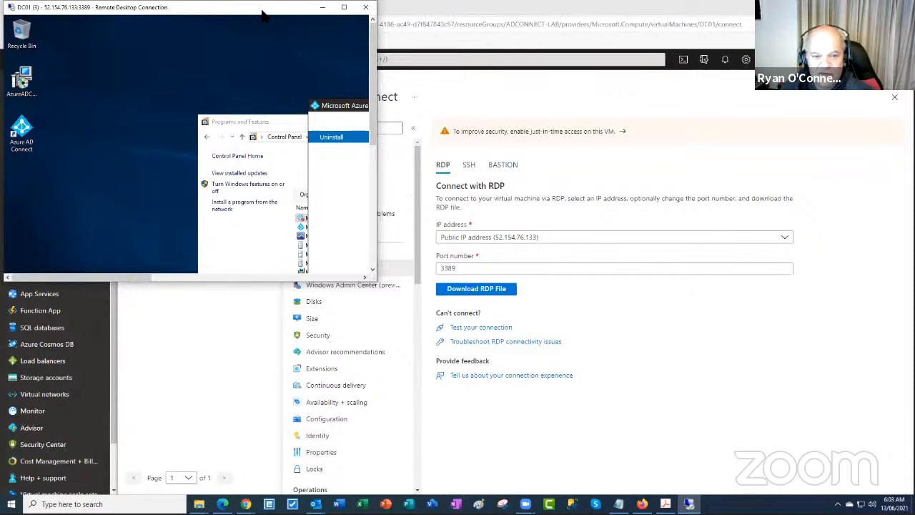
drag(263, 14, 641, 96)
Search the portal for 'ad c' and open the Azure AD Connect page
click(265, 60)
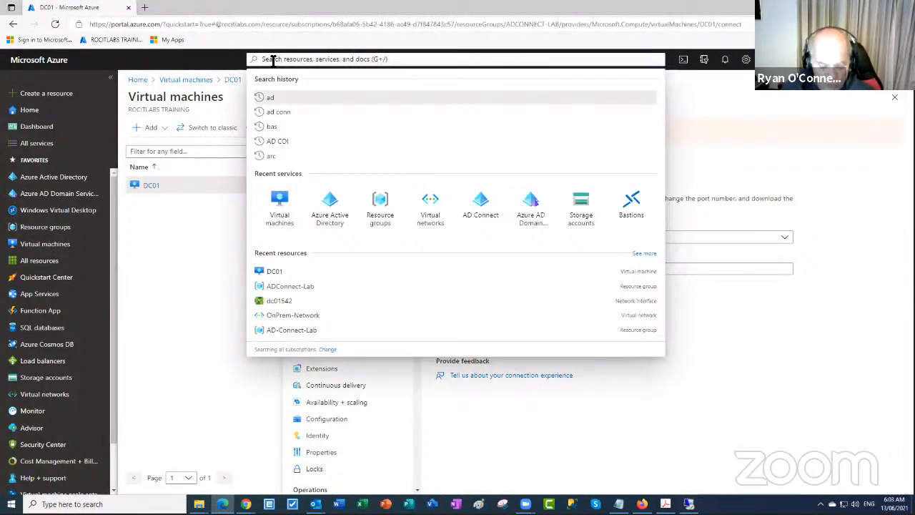
text(ad)
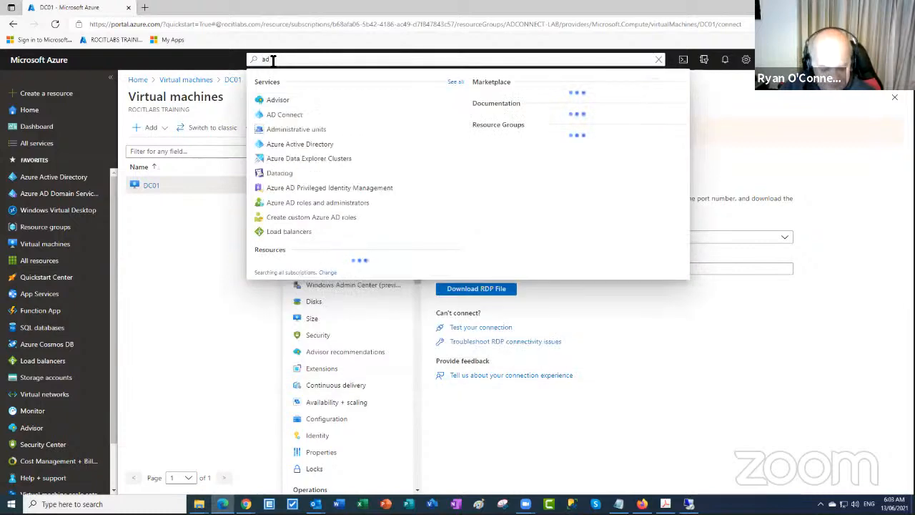
text( c)
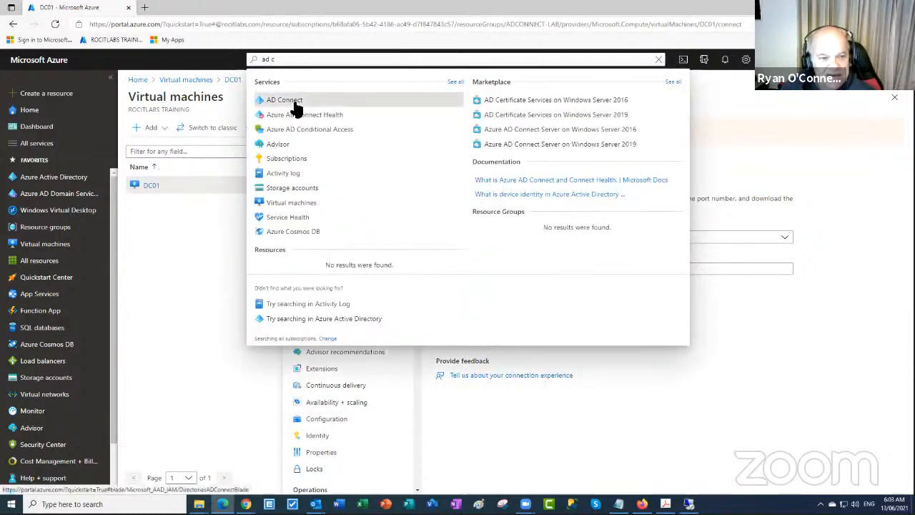
click(295, 103)
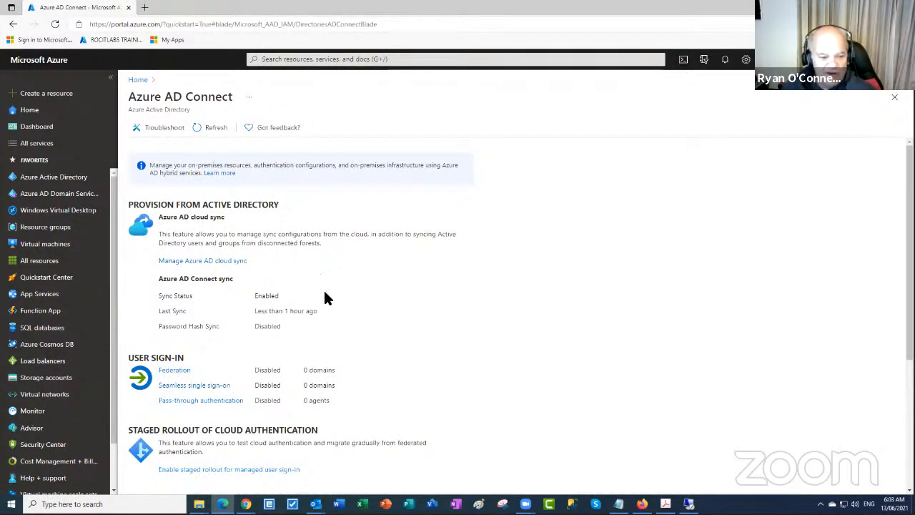
scroll(326, 297, down, 3)
scroll(315, 289, up, 3)
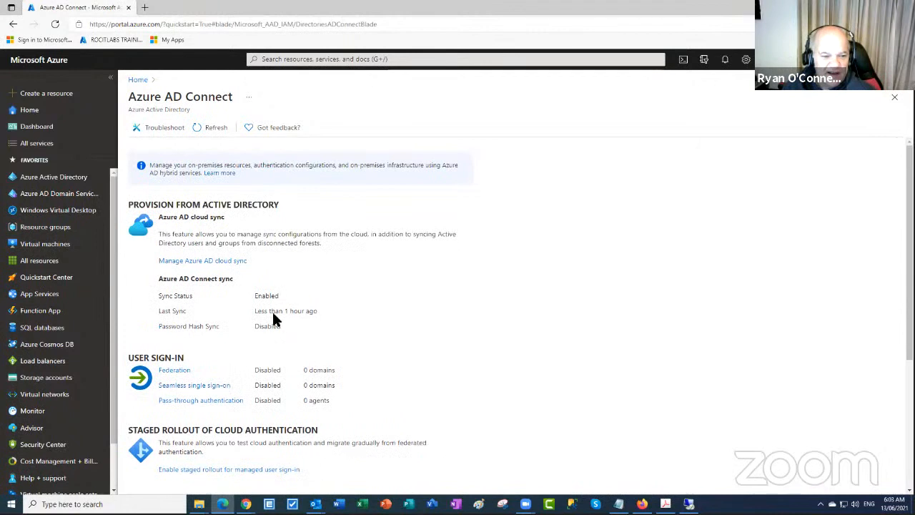
Highlight that Connect sync is still Enabled, then return to the DC01 remote session
drag(279, 295, 263, 296)
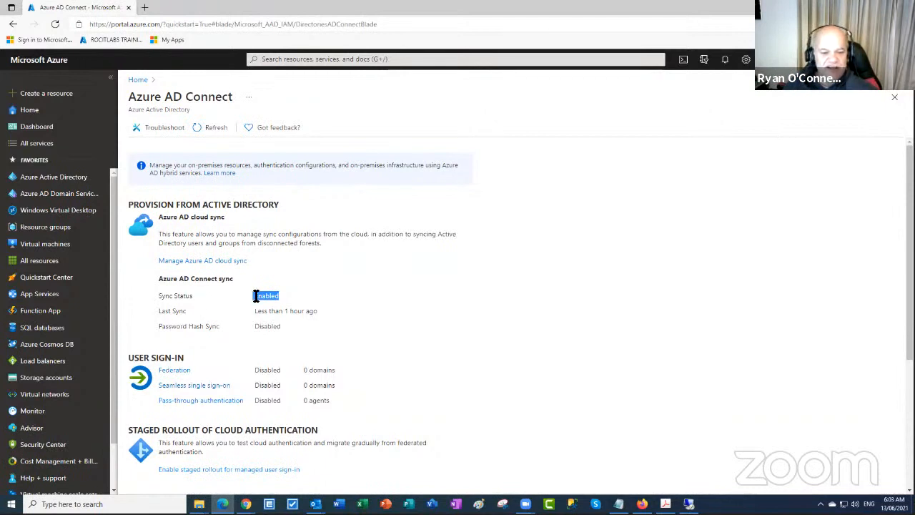
click(255, 296)
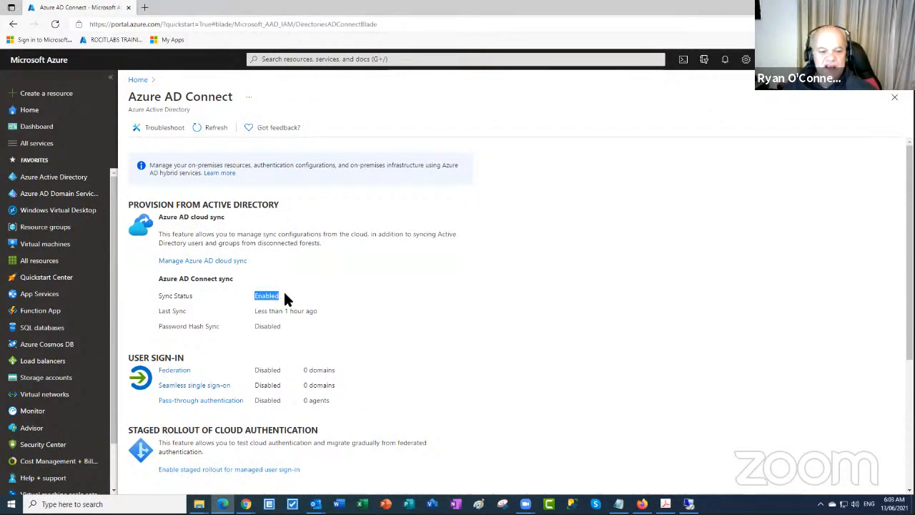
drag(278, 299, 258, 301)
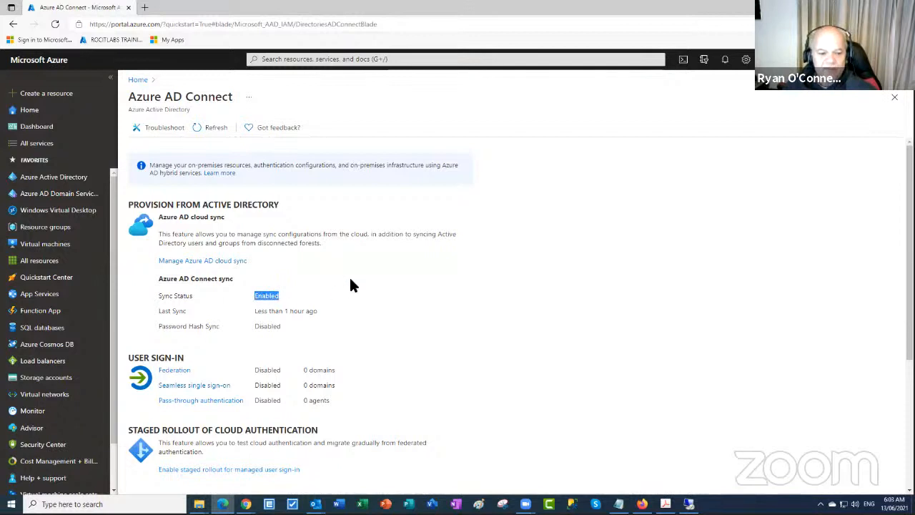
scroll(350, 283, down, 3)
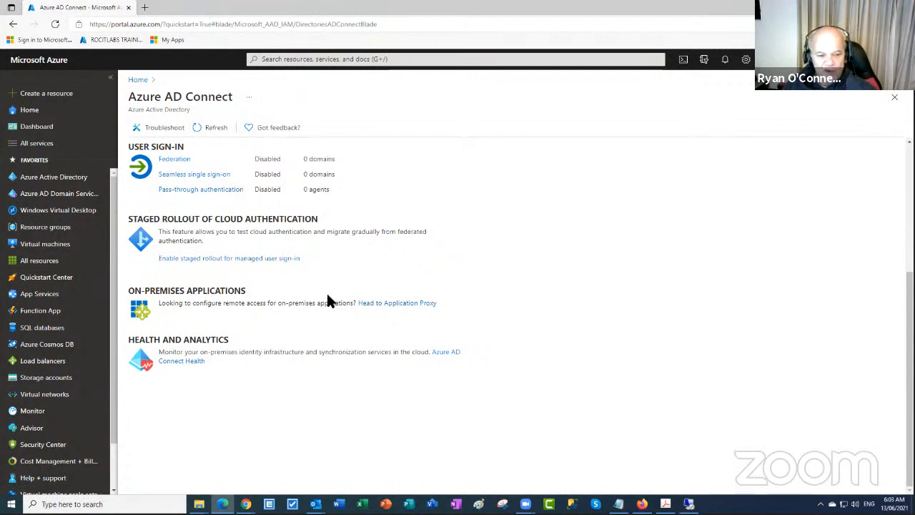
scroll(342, 266, up, 3)
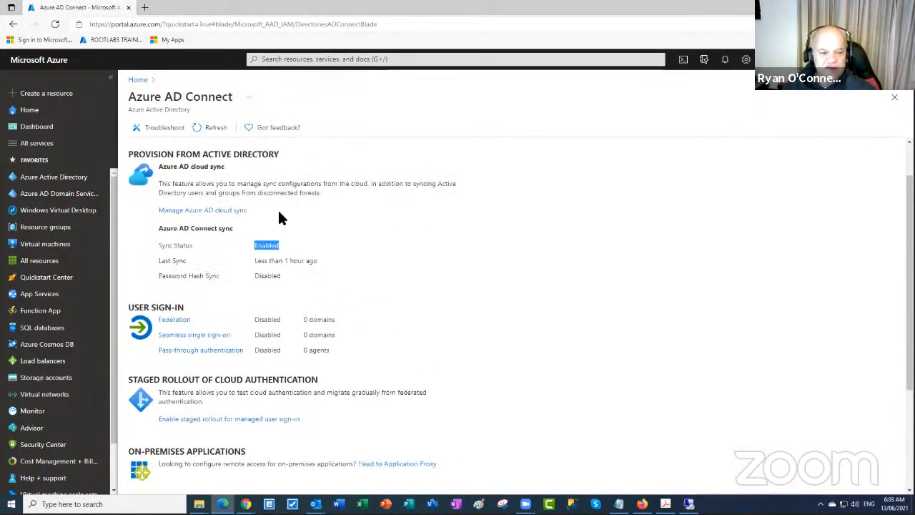
scroll(279, 217, up, 1)
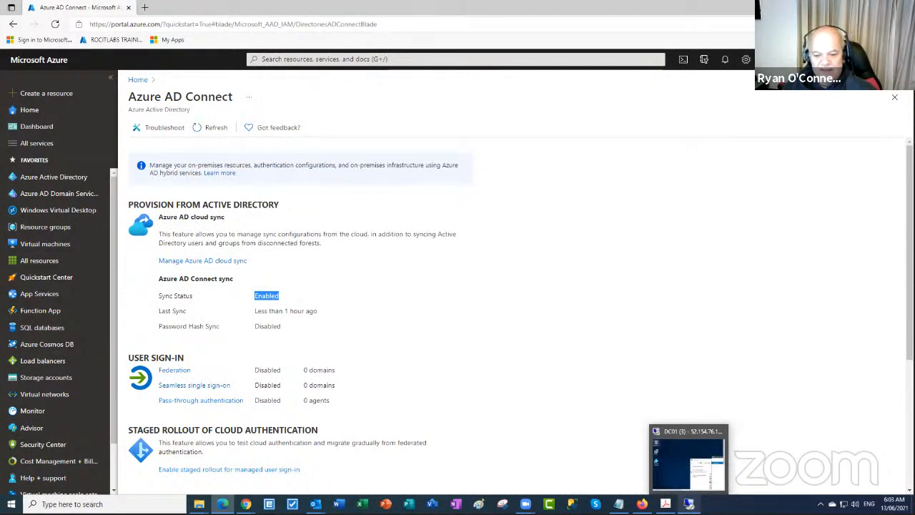
click(688, 504)
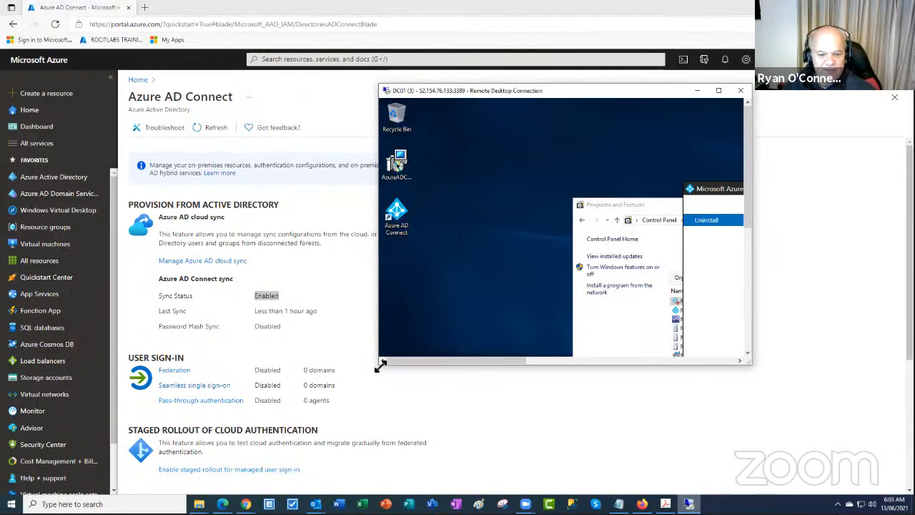
Close the completed Azure AD Connect uninstaller and cancel the leftover health agent setup
drag(380, 365, 2, 426)
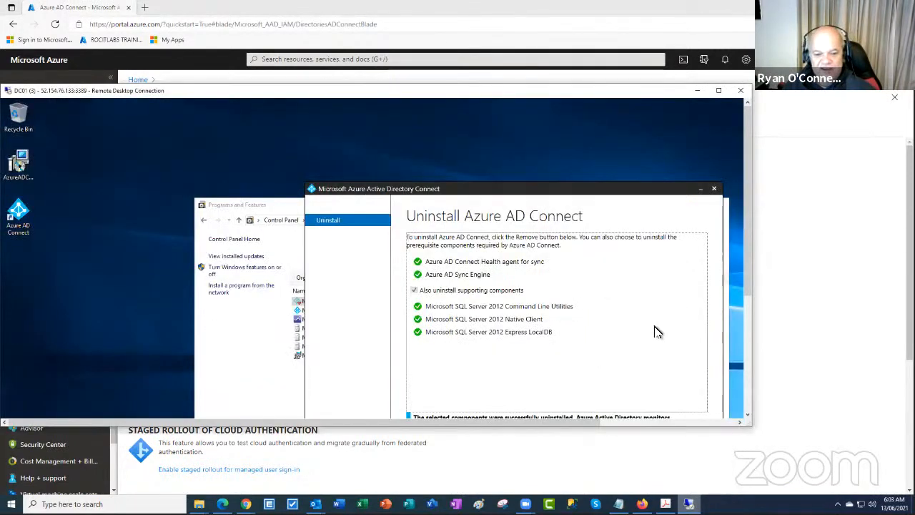
drag(746, 237, 747, 321)
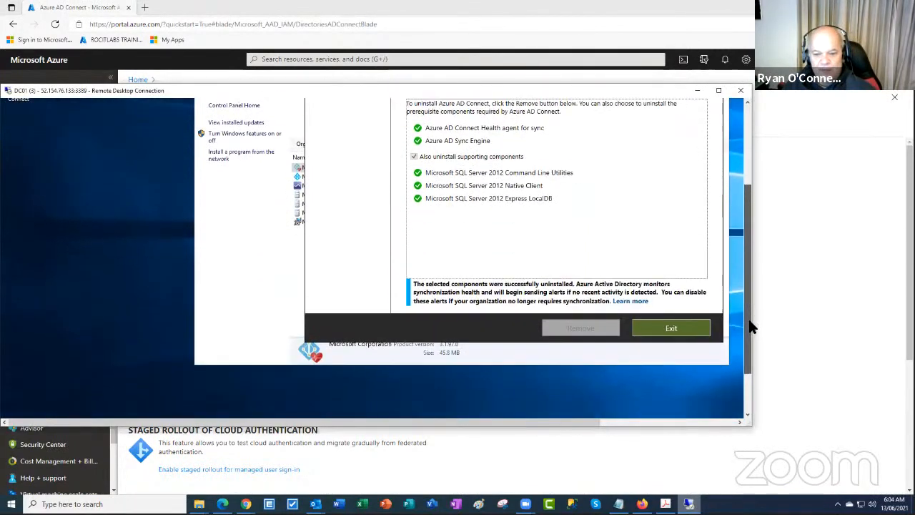
click(670, 321)
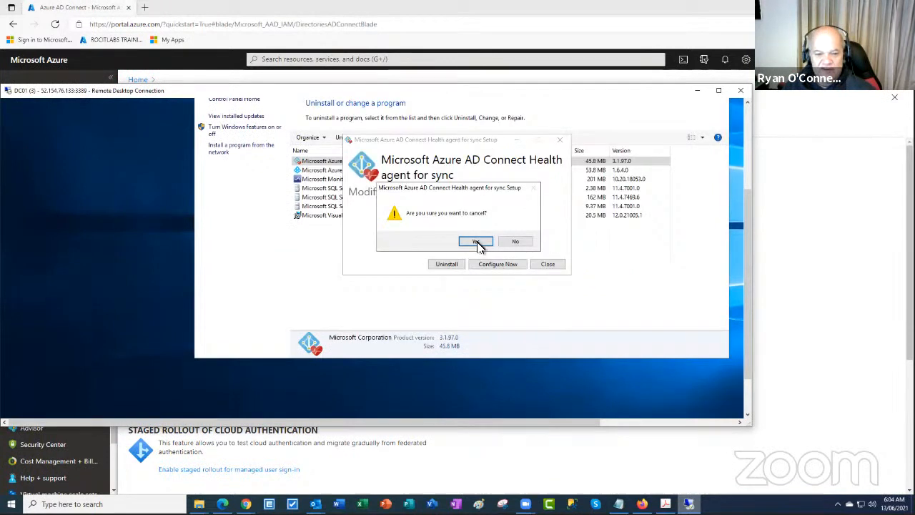
click(476, 242)
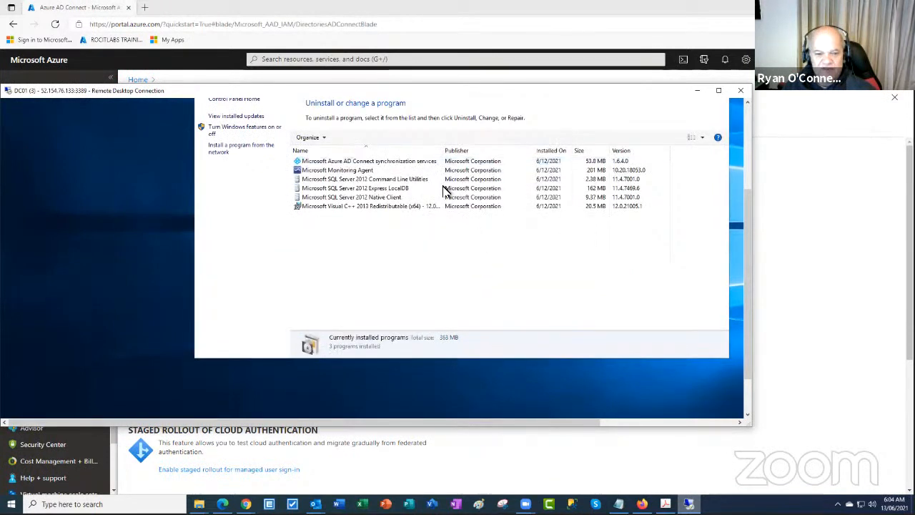
Uninstall the Microsoft Monitoring Agent from Programs and Features on DC01
click(360, 162)
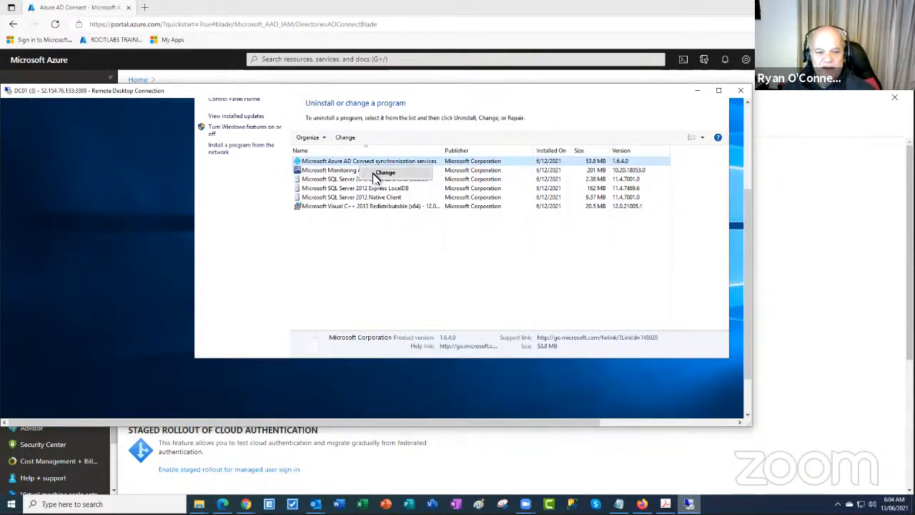
click(336, 175)
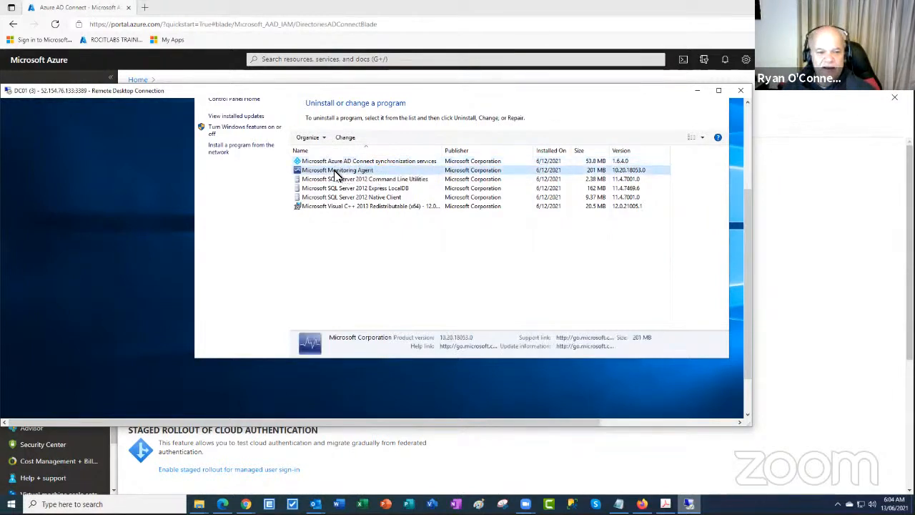
right_click(350, 175)
click(359, 179)
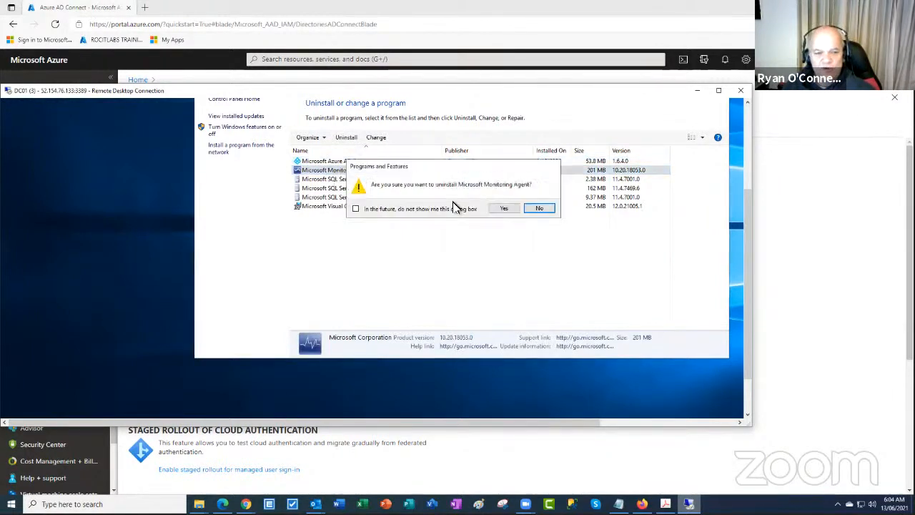
click(501, 207)
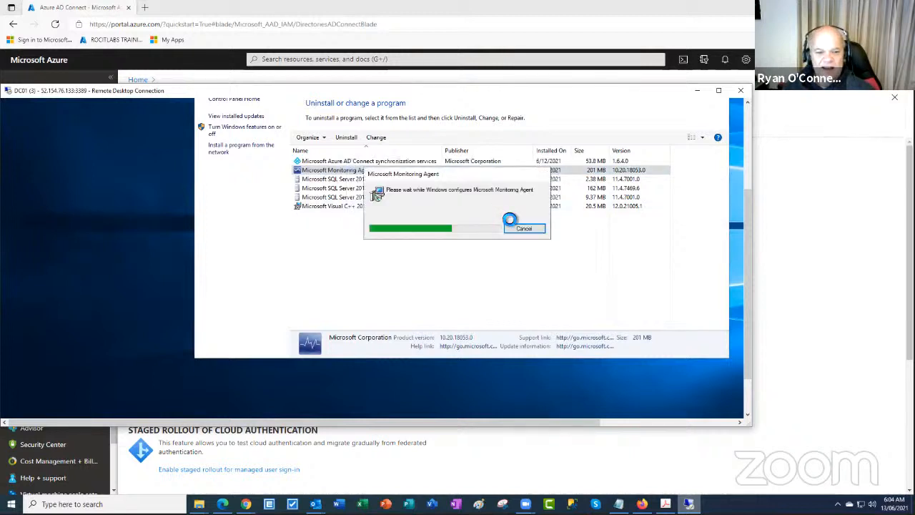
Close the installed programs list and disconnect the Remote Desktop session to DC01
click(718, 91)
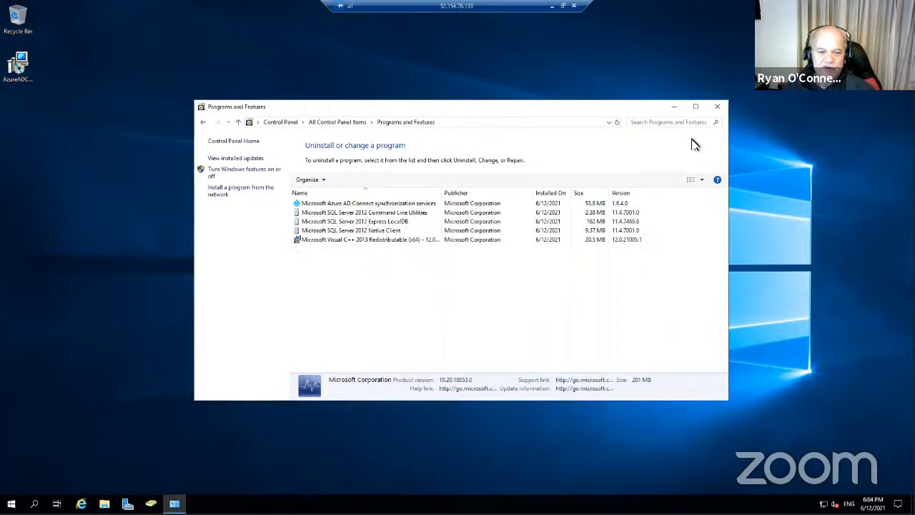
click(402, 206)
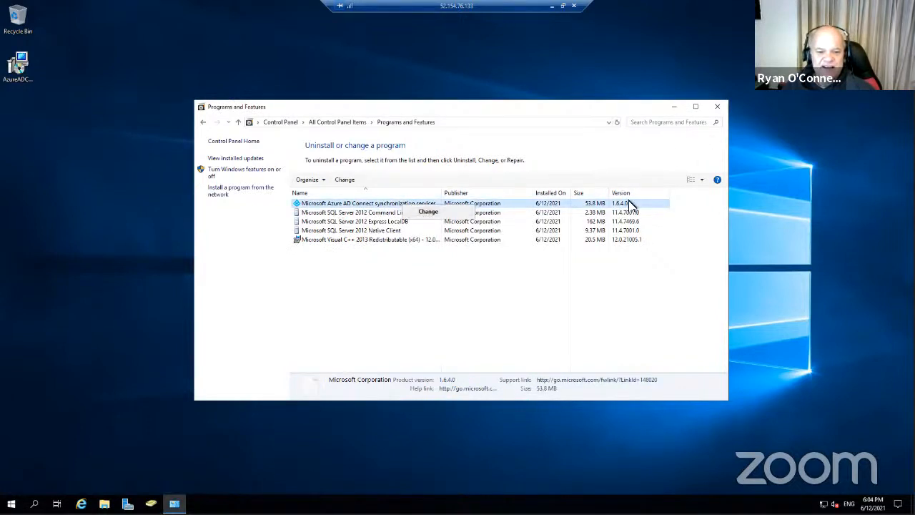
click(717, 107)
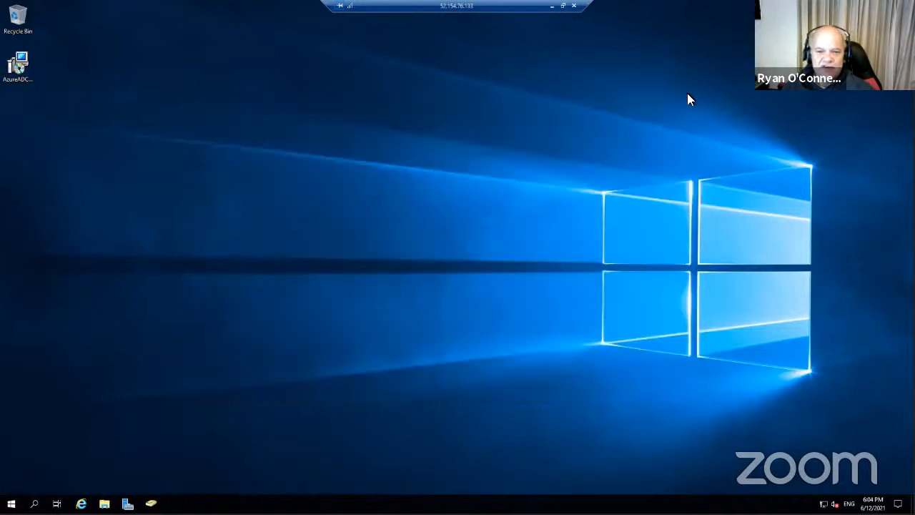
click(573, 6)
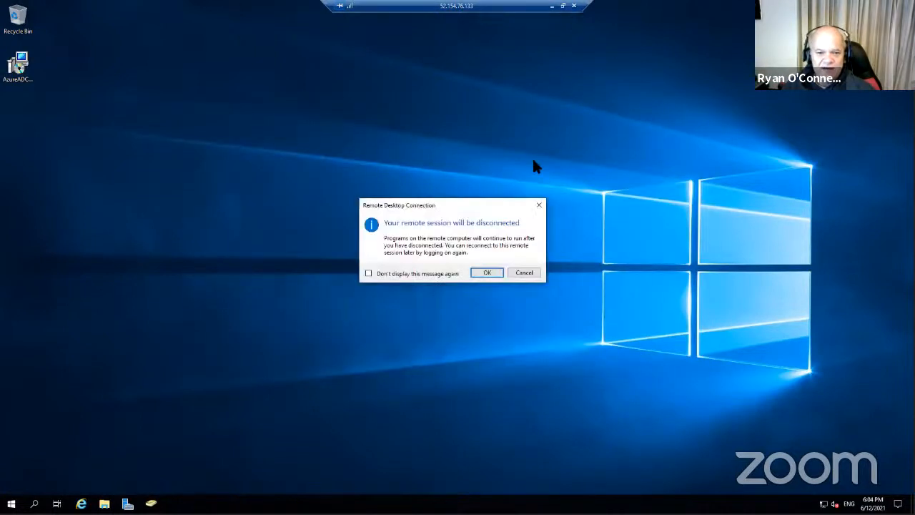
click(484, 270)
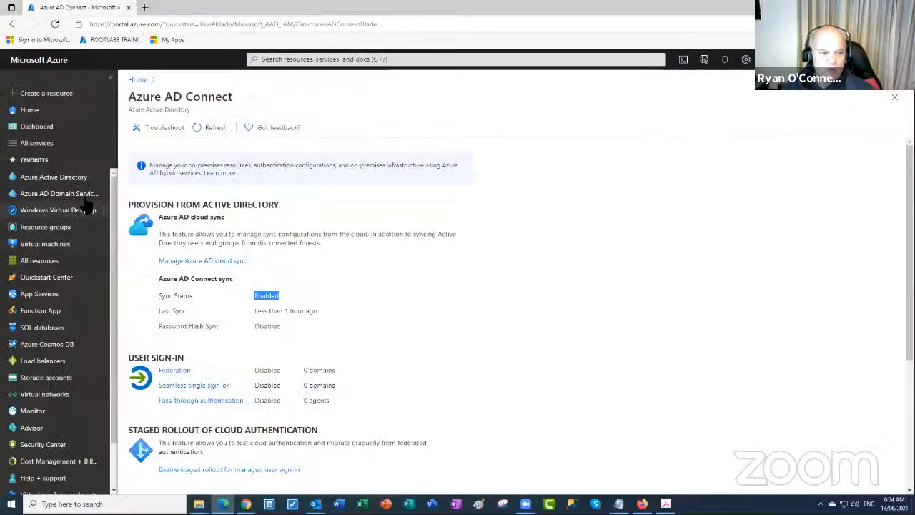
Open the ADConnect-Lab resource group and copy its name
click(45, 228)
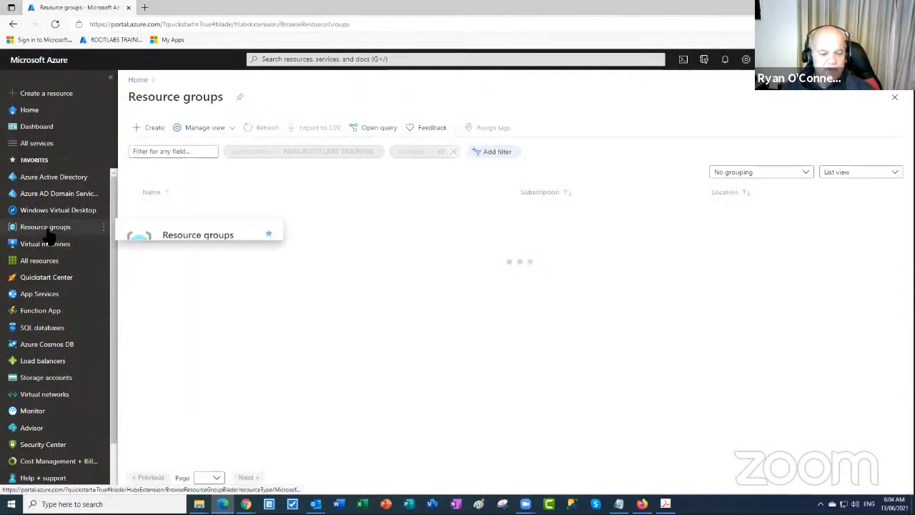
click(133, 211)
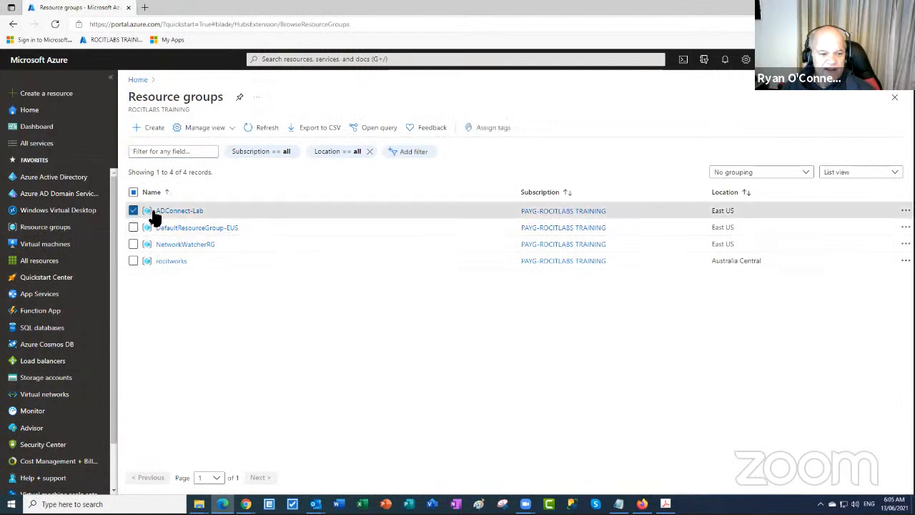
click(191, 211)
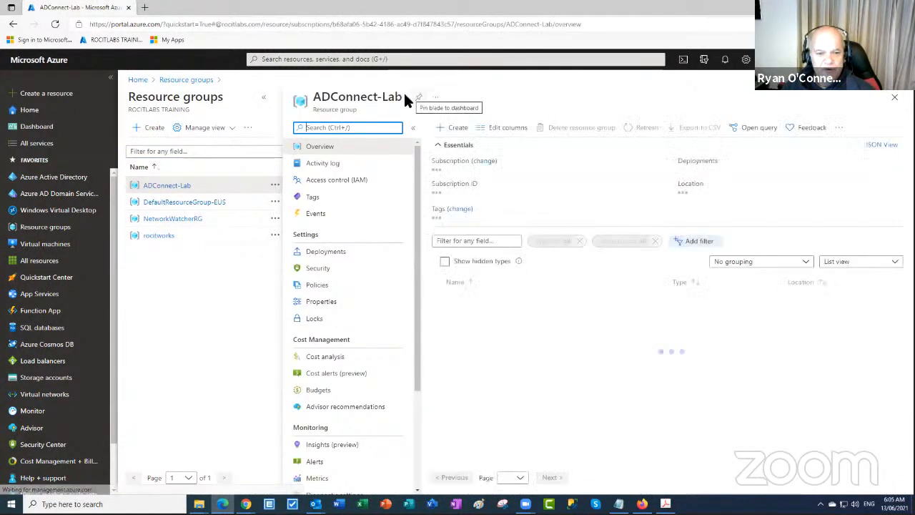
drag(402, 96, 314, 98)
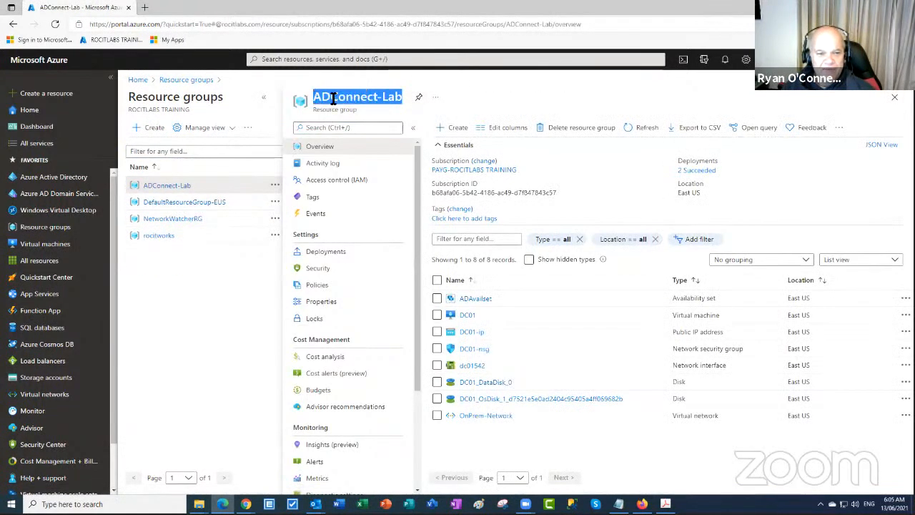
right_click(333, 99)
click(360, 106)
Delete the resource group, pasting 'ADConnect-Lab' as the confirmation name
click(568, 128)
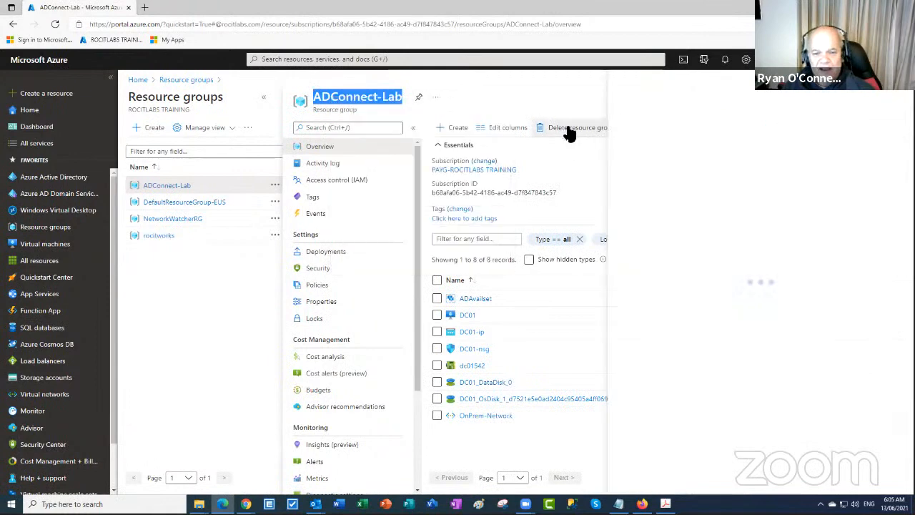
right_click(657, 168)
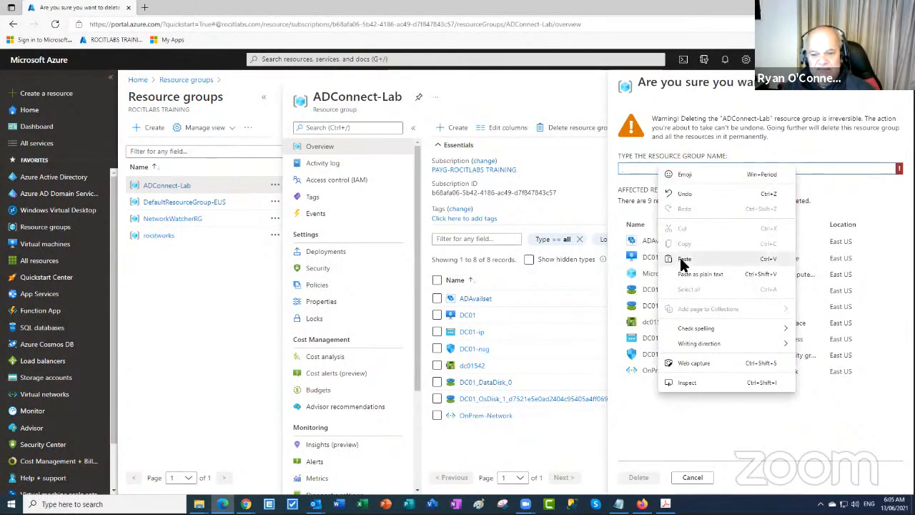
click(679, 262)
click(643, 479)
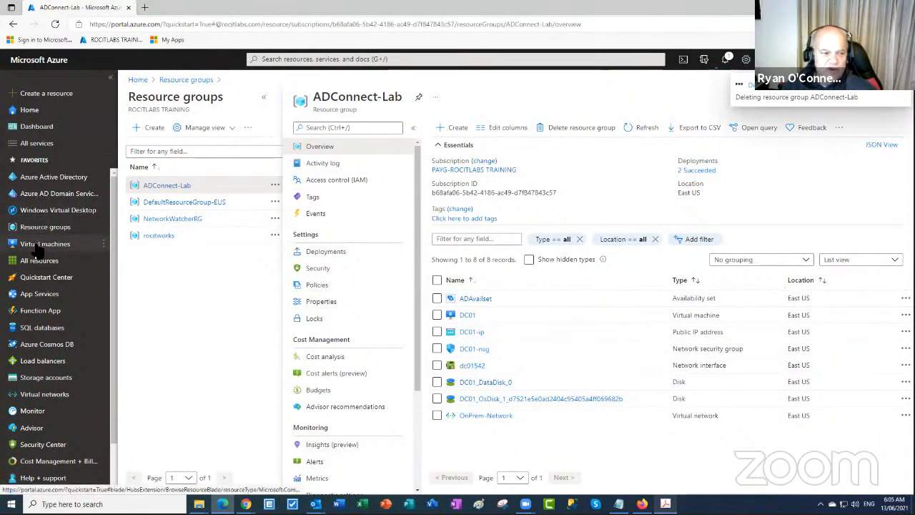
Delete the On-Premises Directory Synchronization Service Account and the other synced user from All users
click(48, 182)
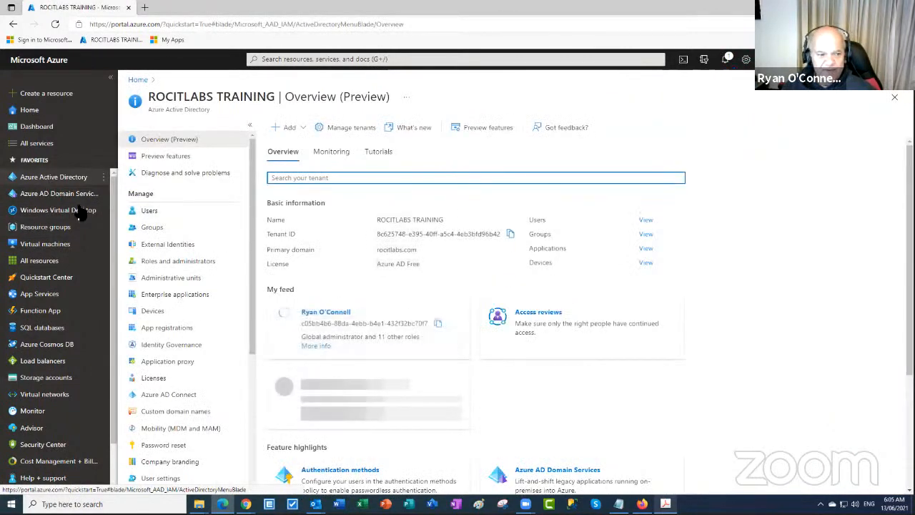
click(157, 212)
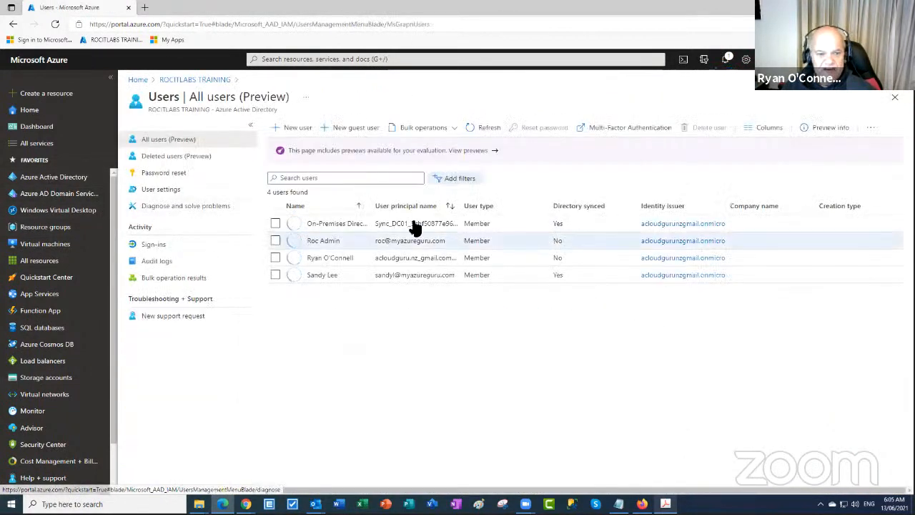
click(276, 223)
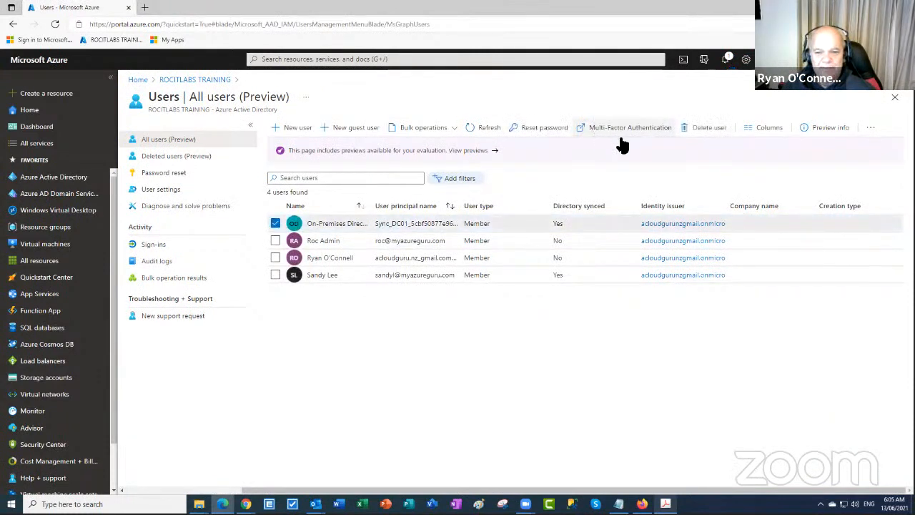
click(711, 133)
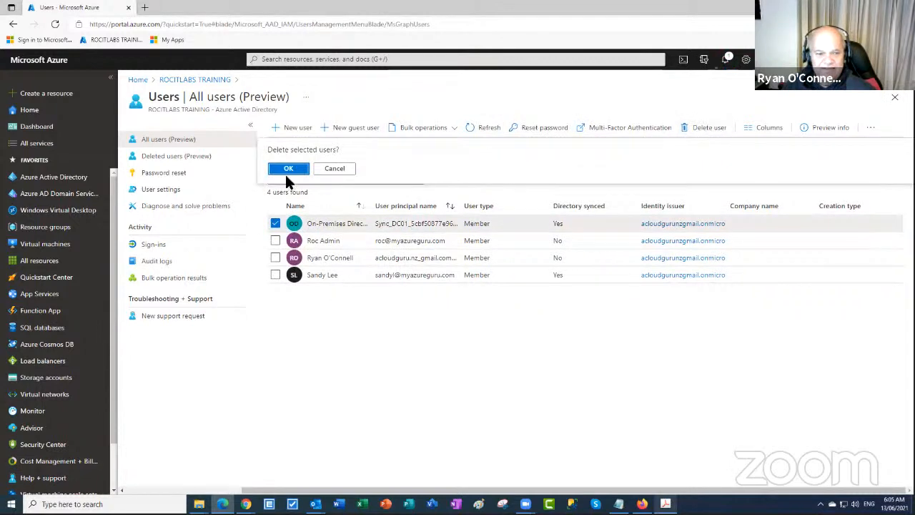
click(287, 171)
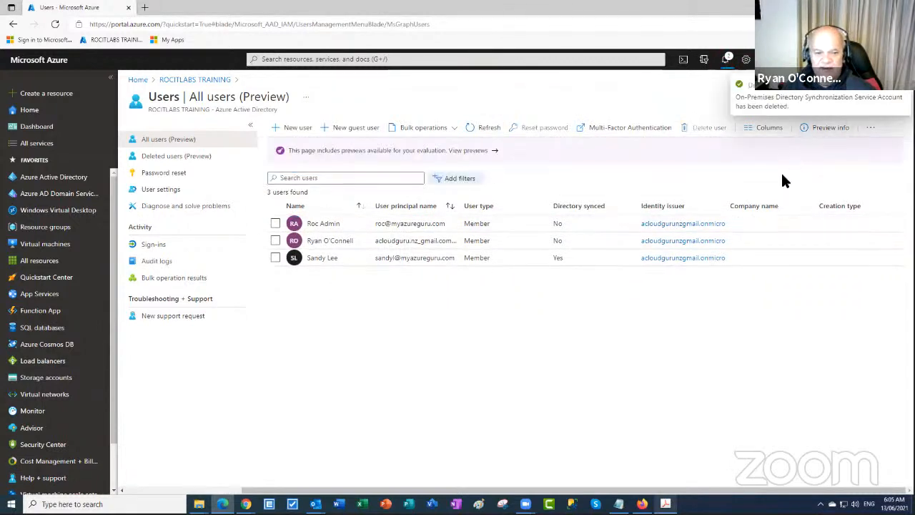
click(276, 261)
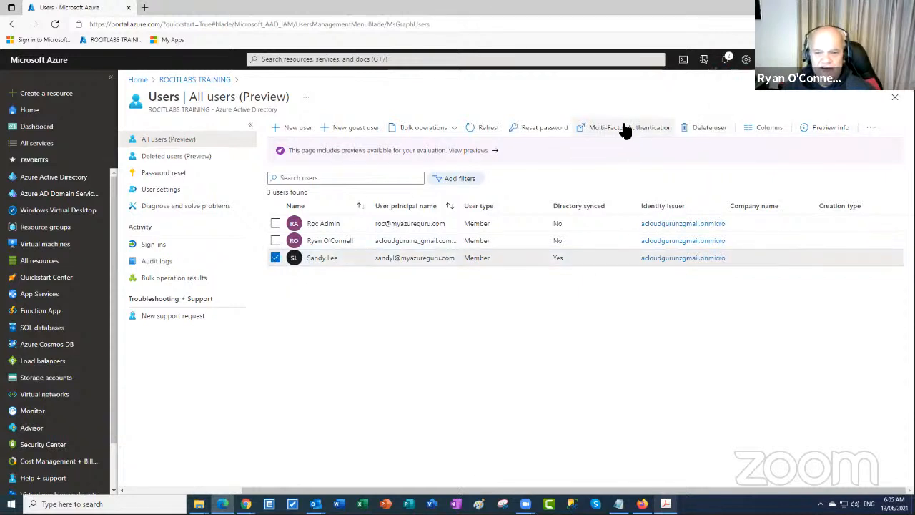
click(697, 130)
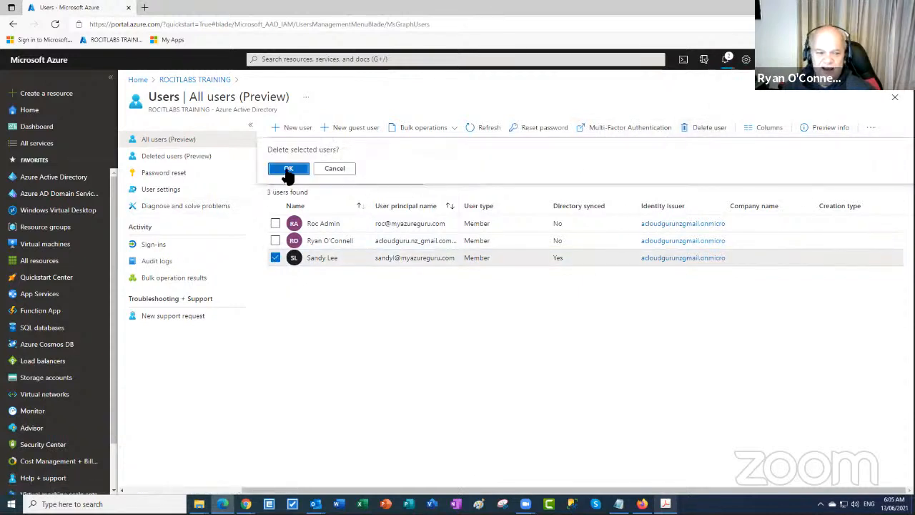
click(285, 171)
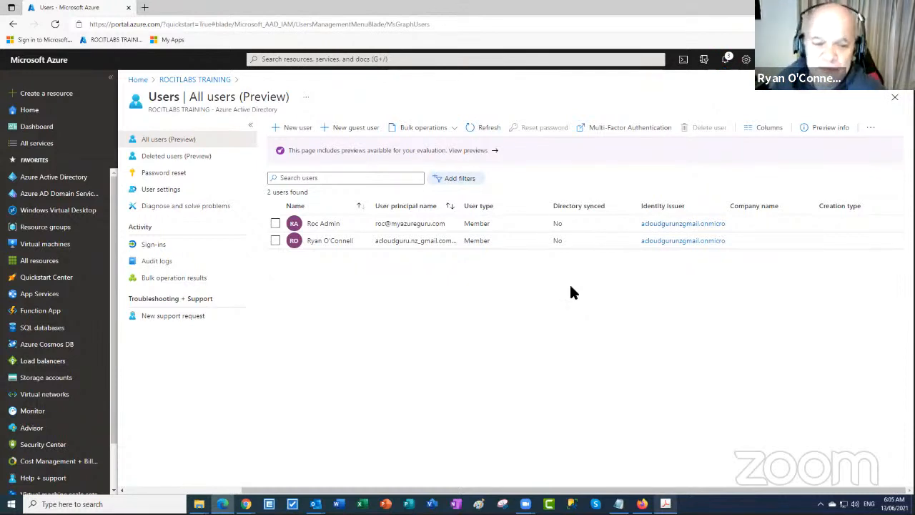
Dismiss the user-deleted and virtual machine notifications
click(724, 59)
click(899, 186)
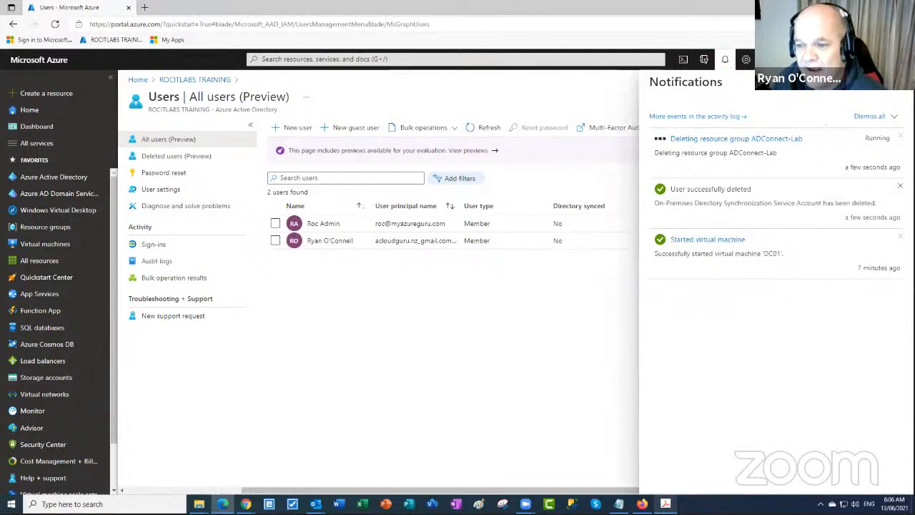
click(899, 187)
click(899, 187)
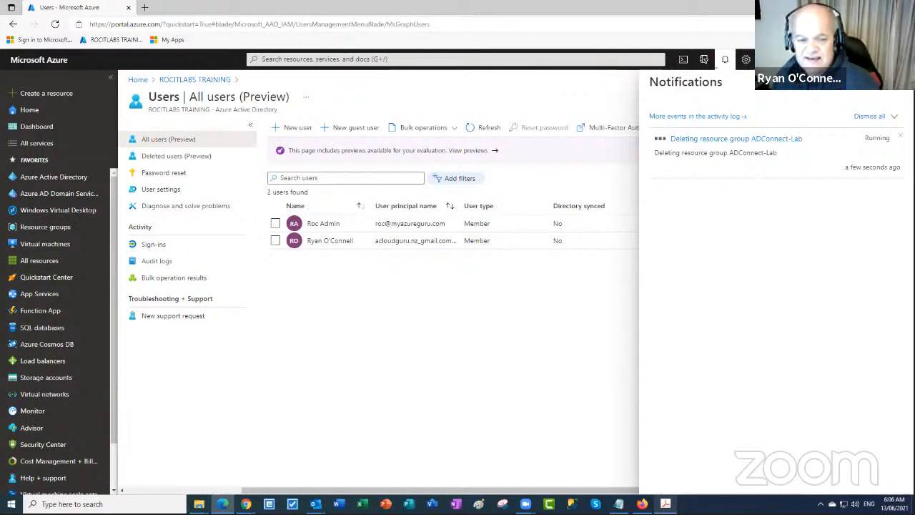